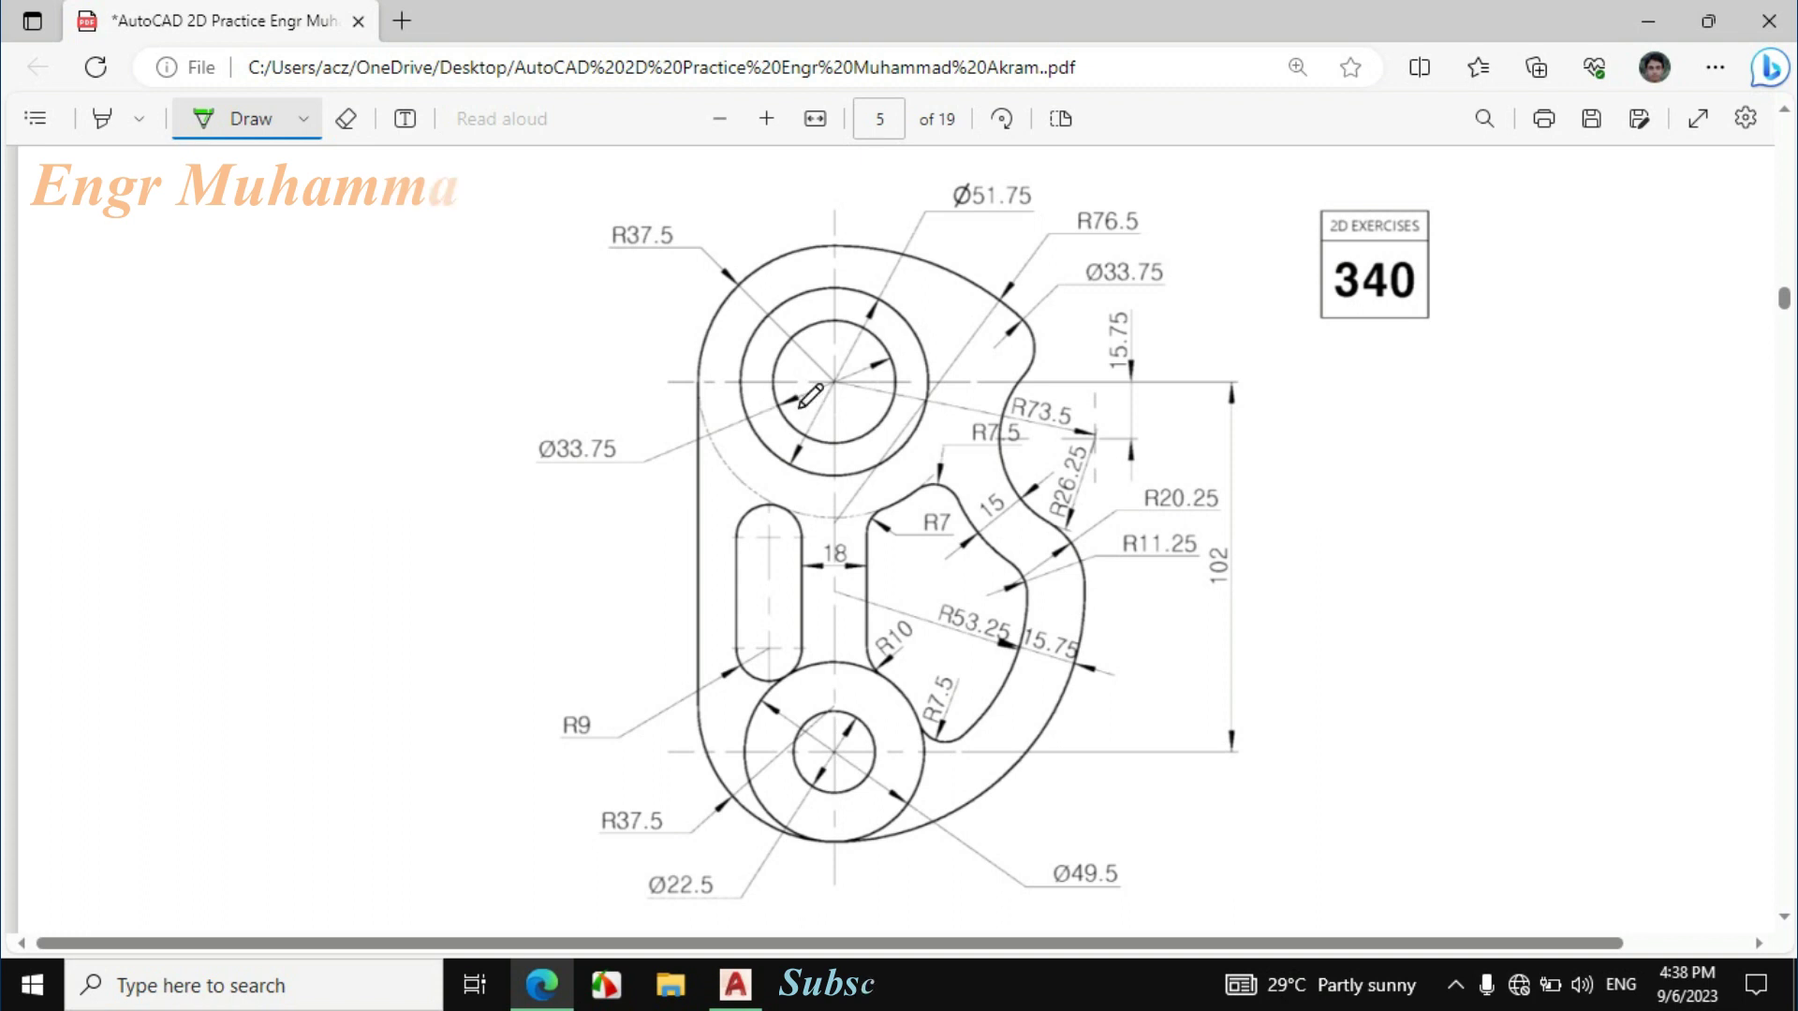
Mark the Ø33.75, Ø51.75 and R37.5 features on the PDF in green ink.
{"action": "left_click_drag", "start_coordinate": [766, 428], "coordinate": [803, 407]}
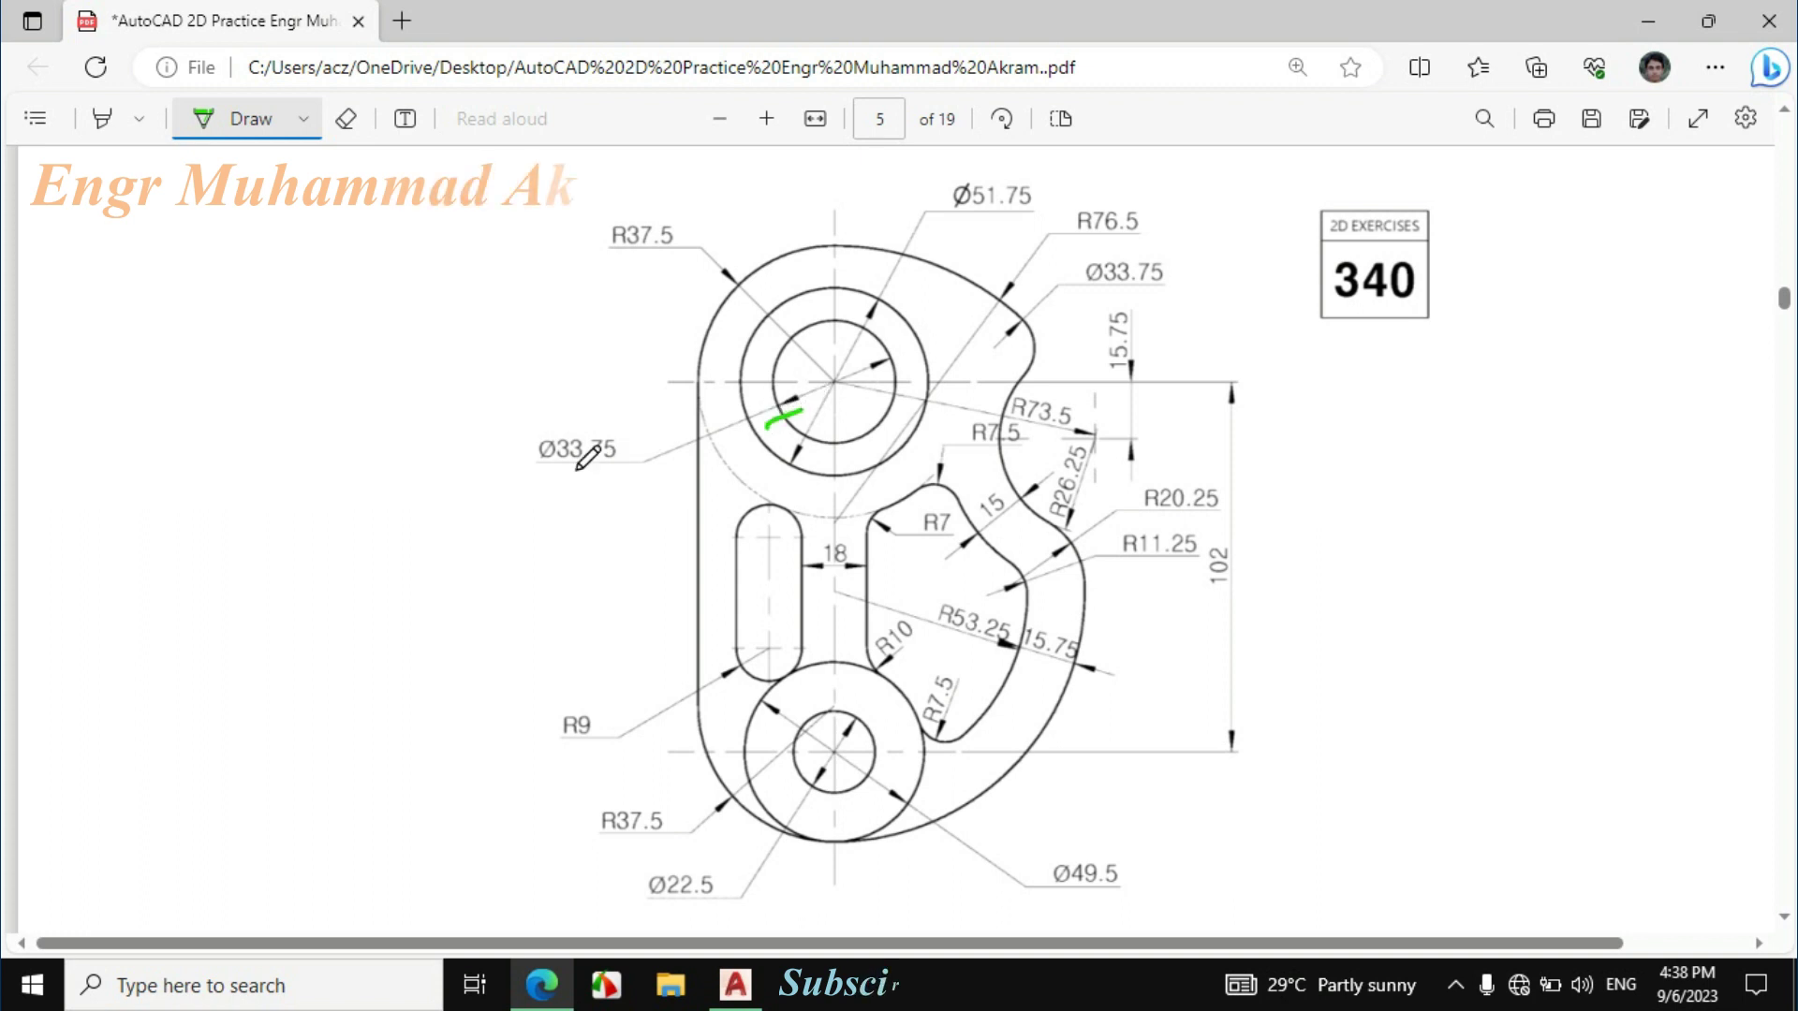
{"action": "left_click_drag", "start_coordinate": [541, 474], "coordinate": [600, 474]}
{"action": "left_click_drag", "start_coordinate": [886, 321], "coordinate": [898, 299]}
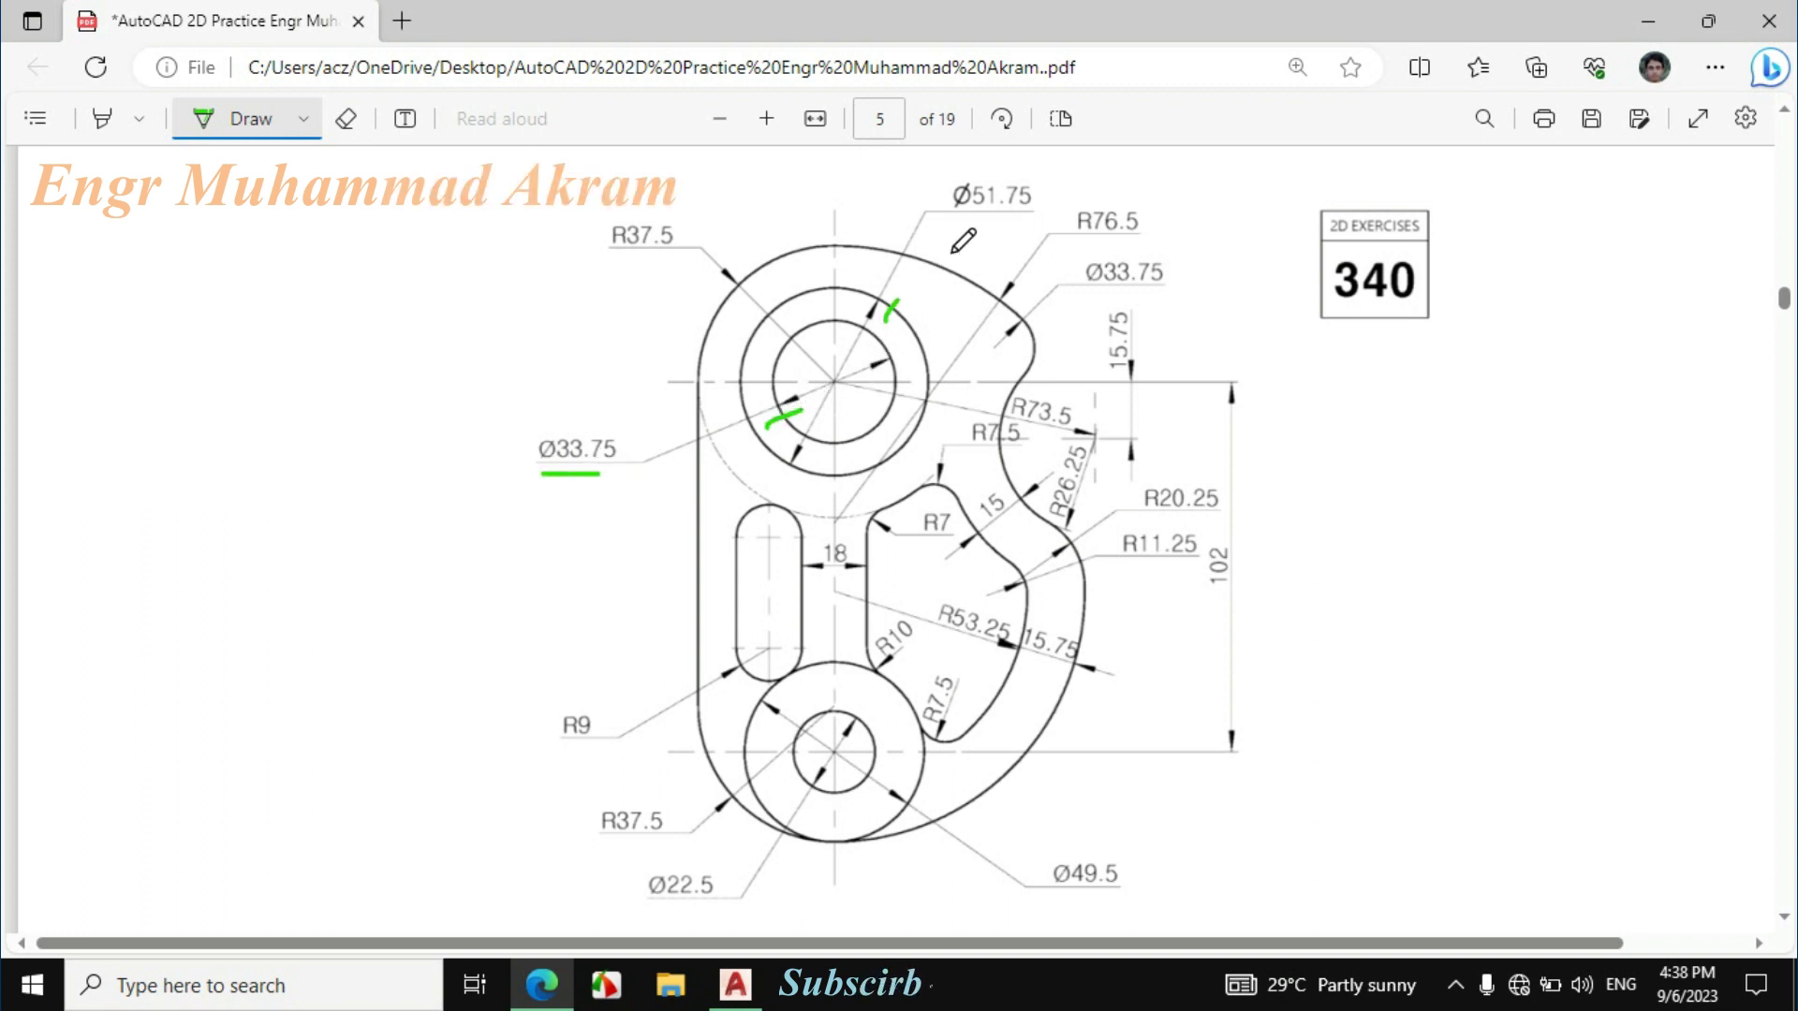
{"action": "left_click_drag", "start_coordinate": [961, 229], "coordinate": [1036, 219]}
{"action": "left_click_drag", "start_coordinate": [727, 313], "coordinate": [700, 261]}
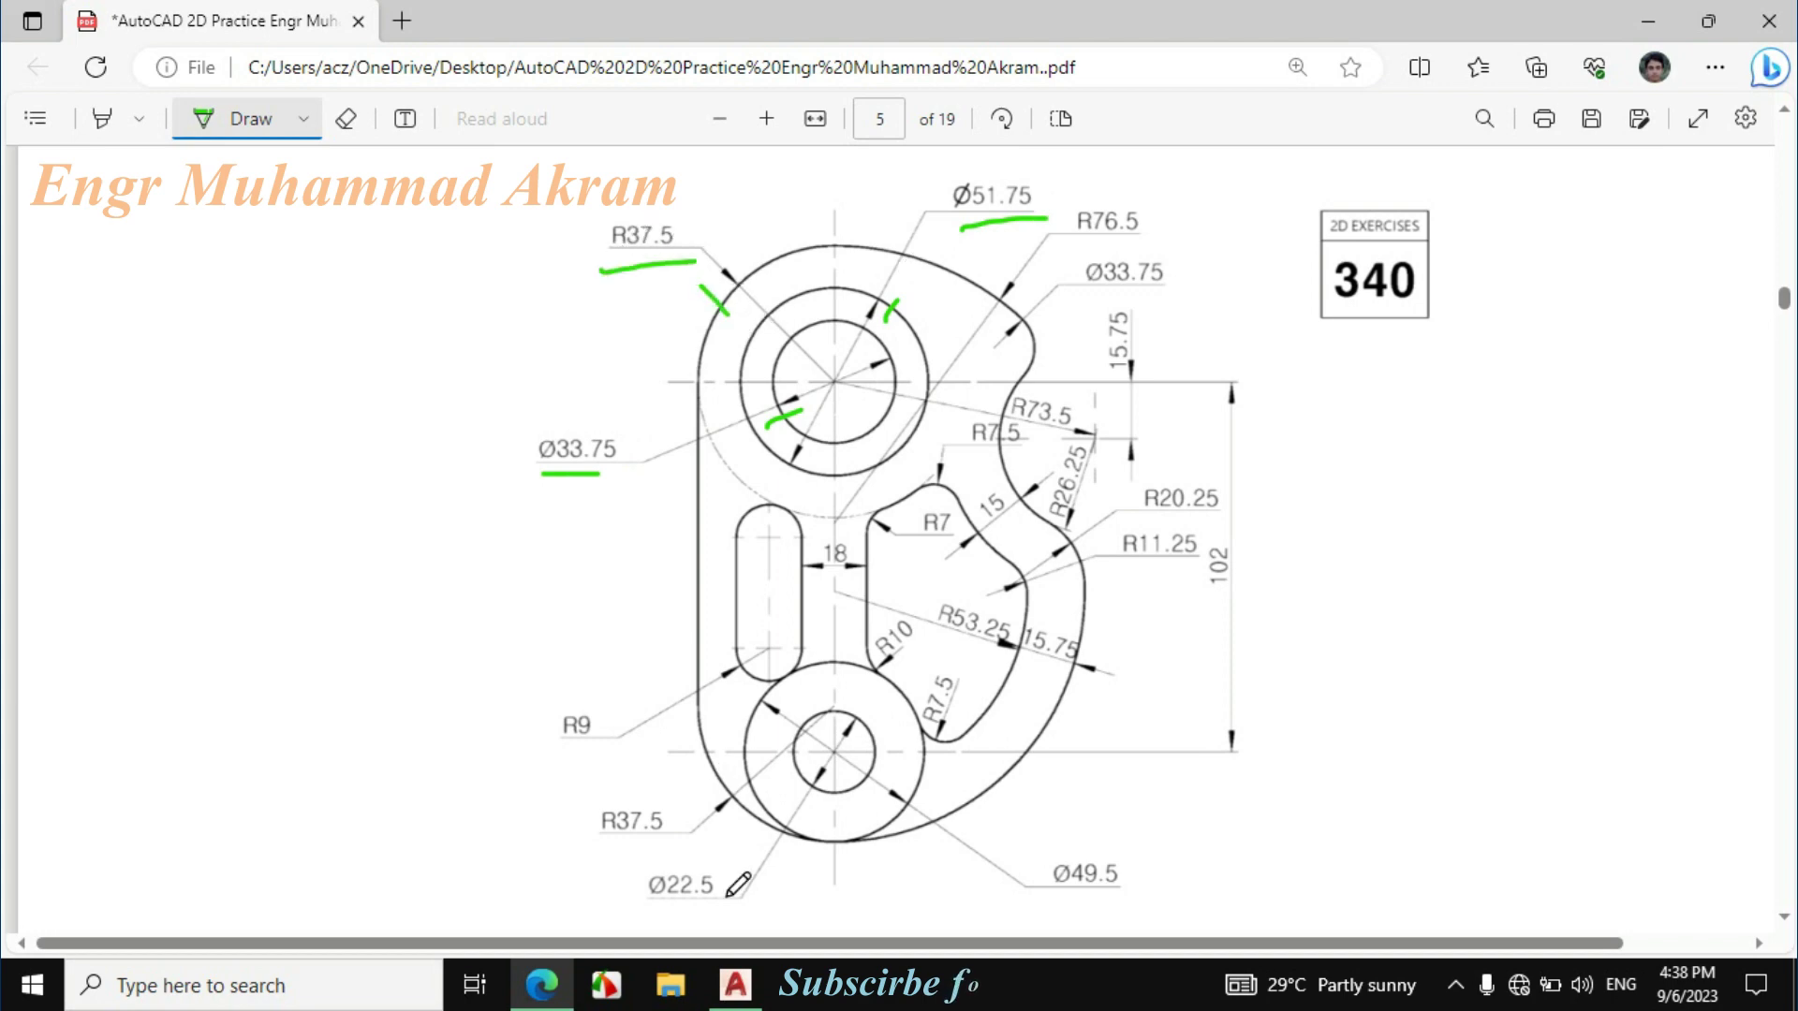
{"action": "left_click", "coordinate": [735, 984]}
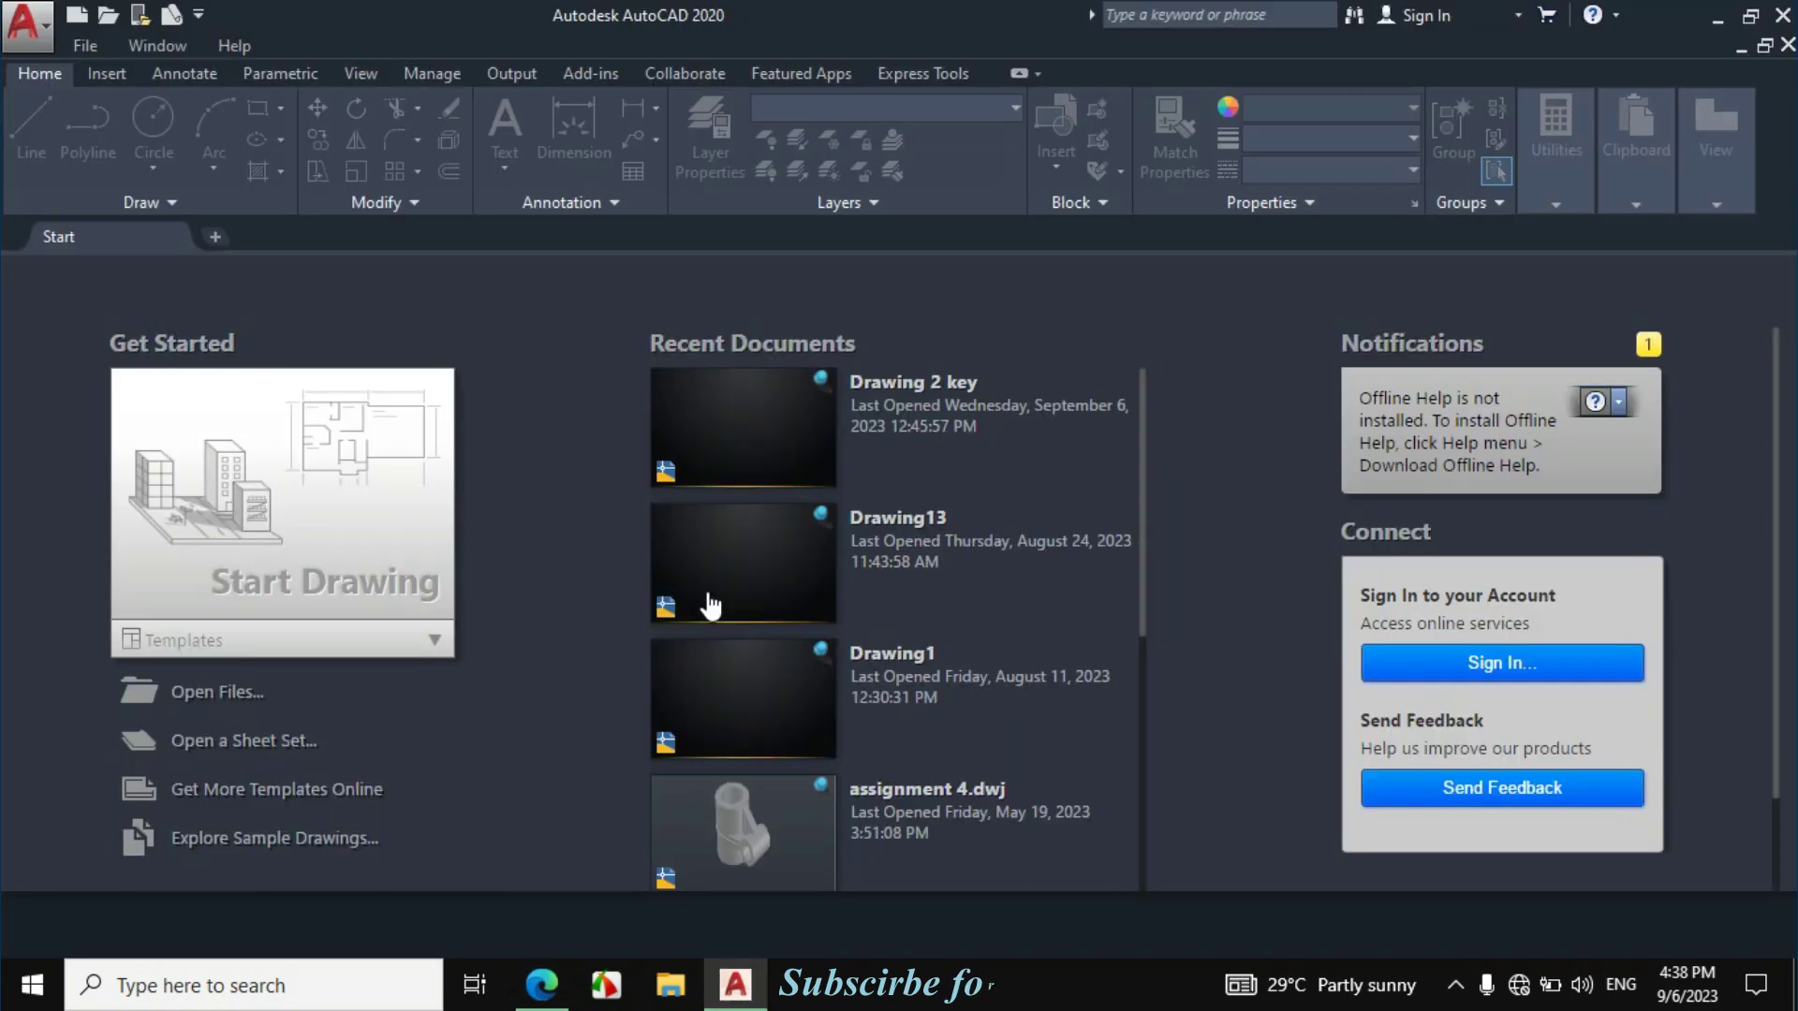
Start a new drawing and draw a circle of diameter 33.75.
{"action": "left_click", "coordinate": [371, 532]}
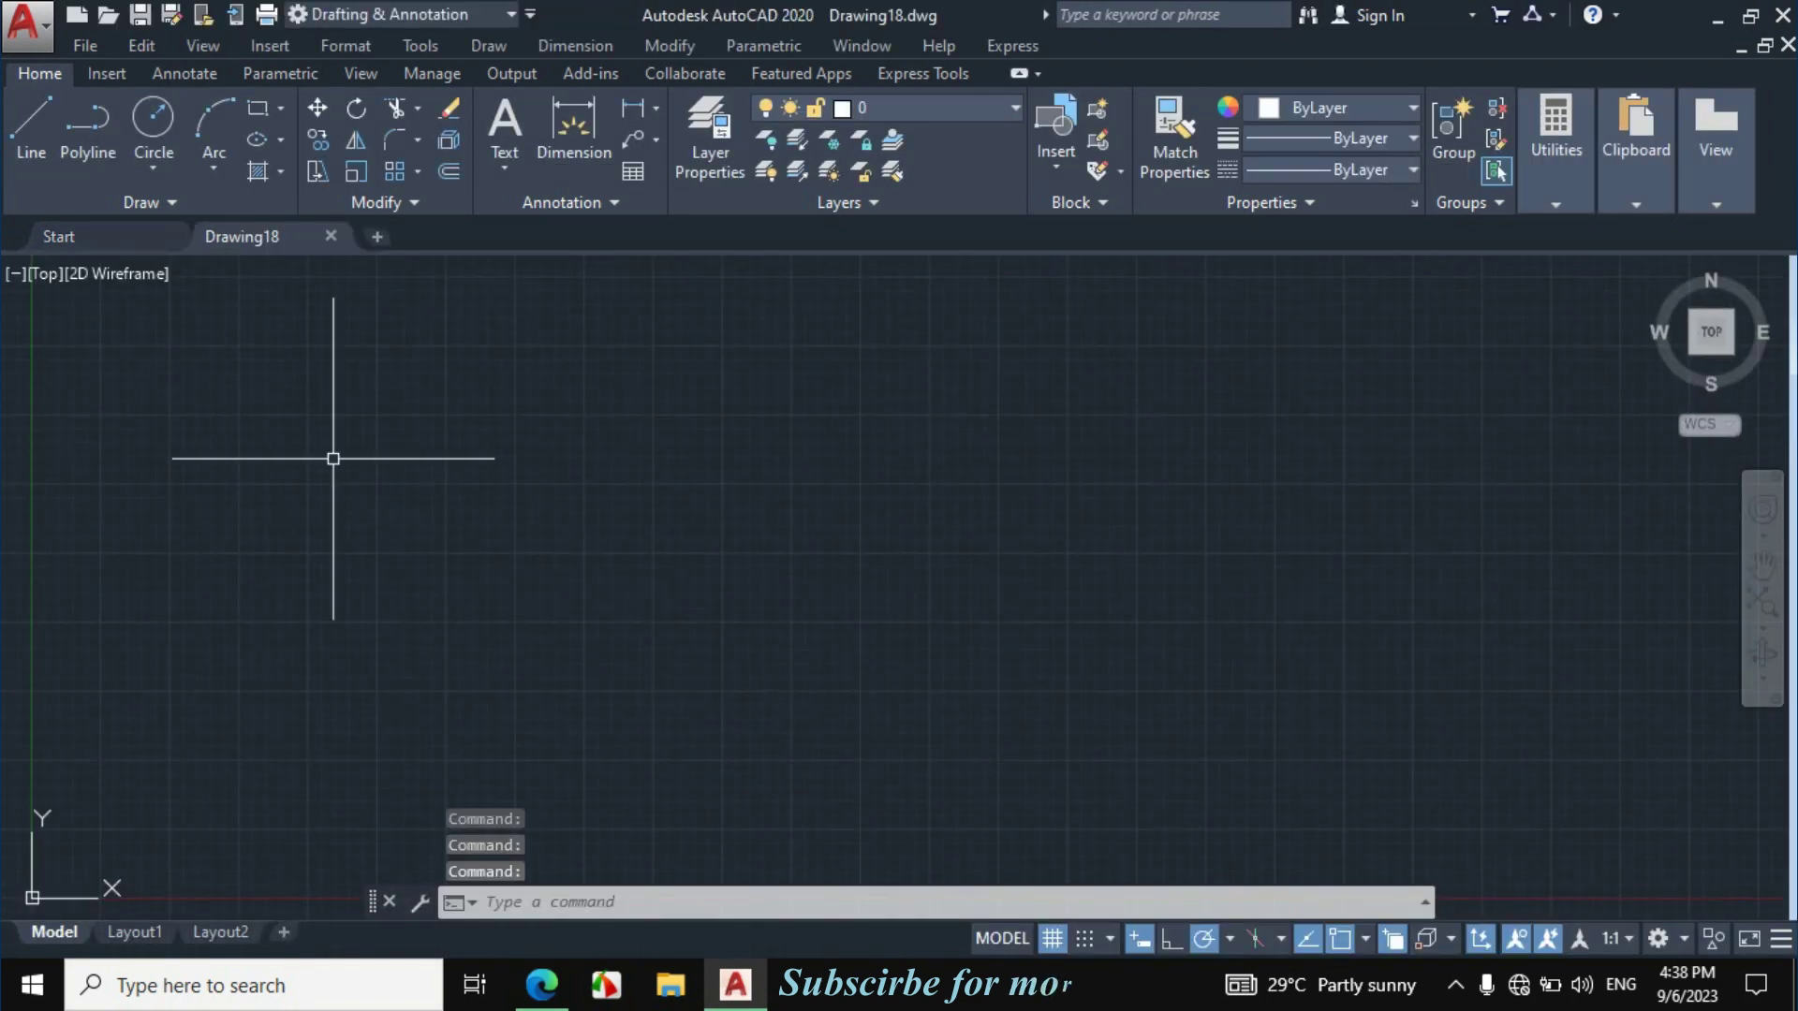
{"action": "left_click", "coordinate": [146, 159]}
{"action": "left_click", "coordinate": [194, 266]}
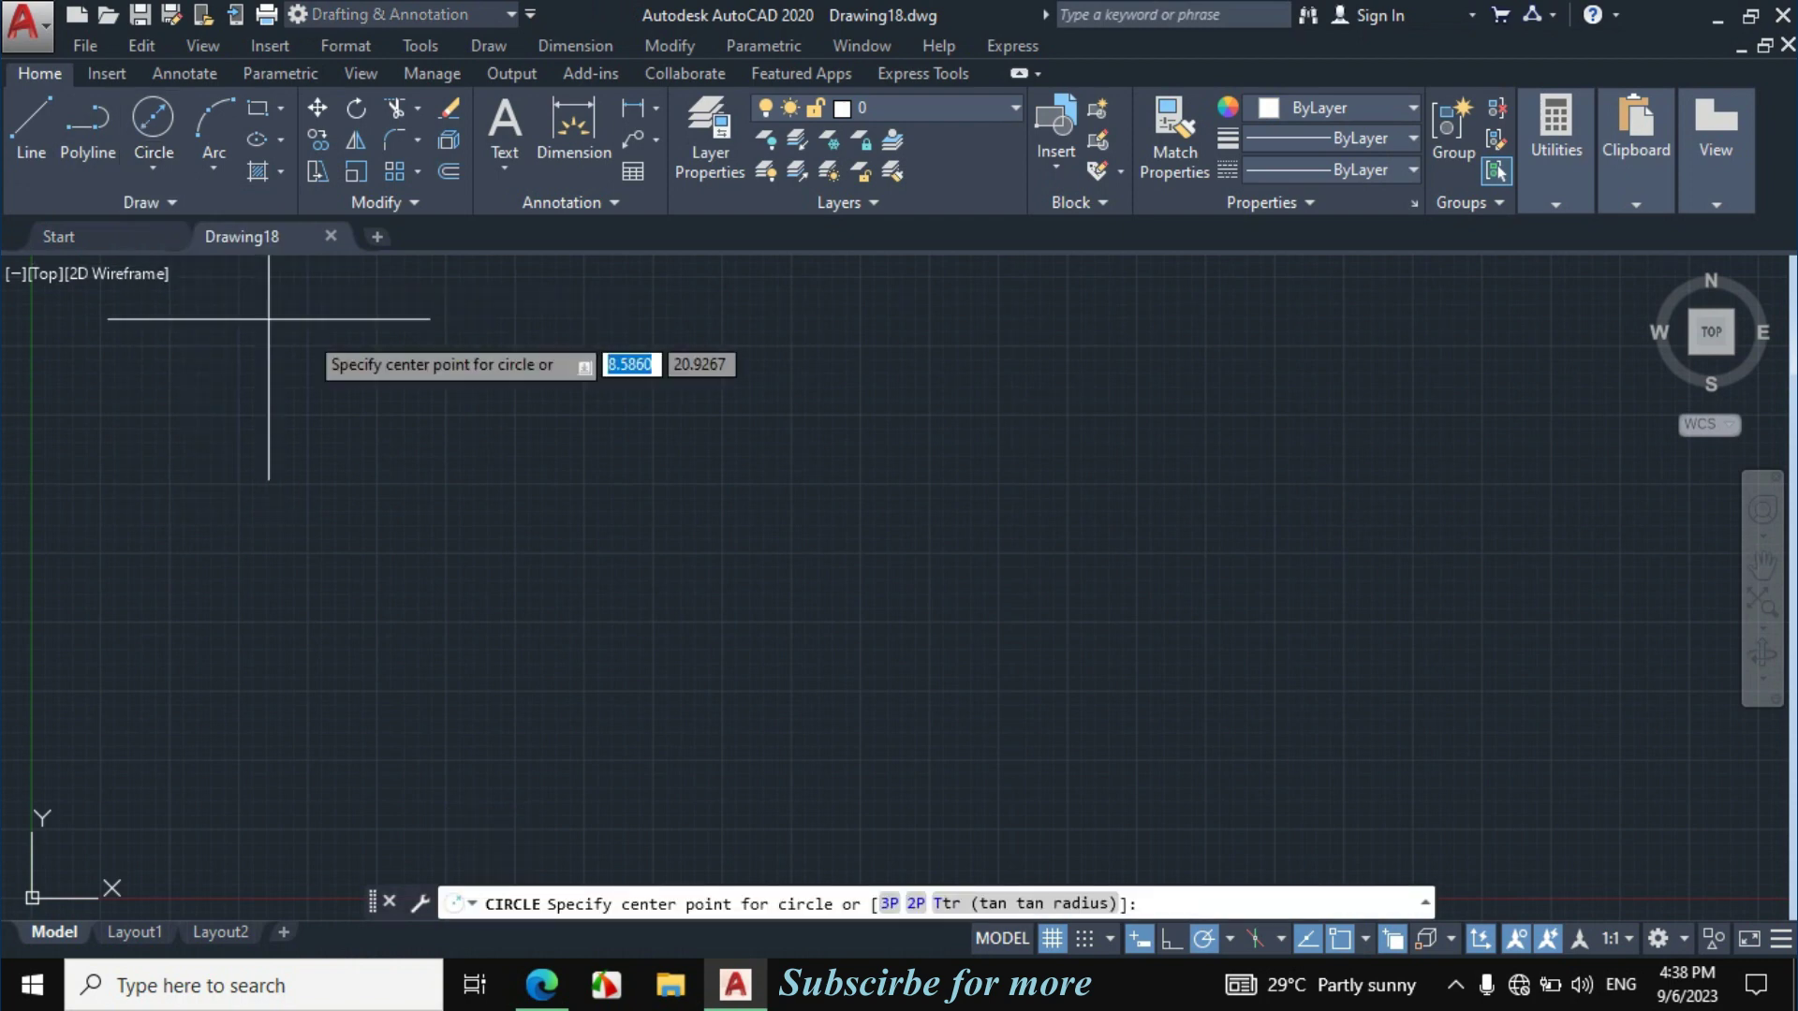
{"action": "left_click", "coordinate": [793, 452]}
{"action": "type", "text": "3"}
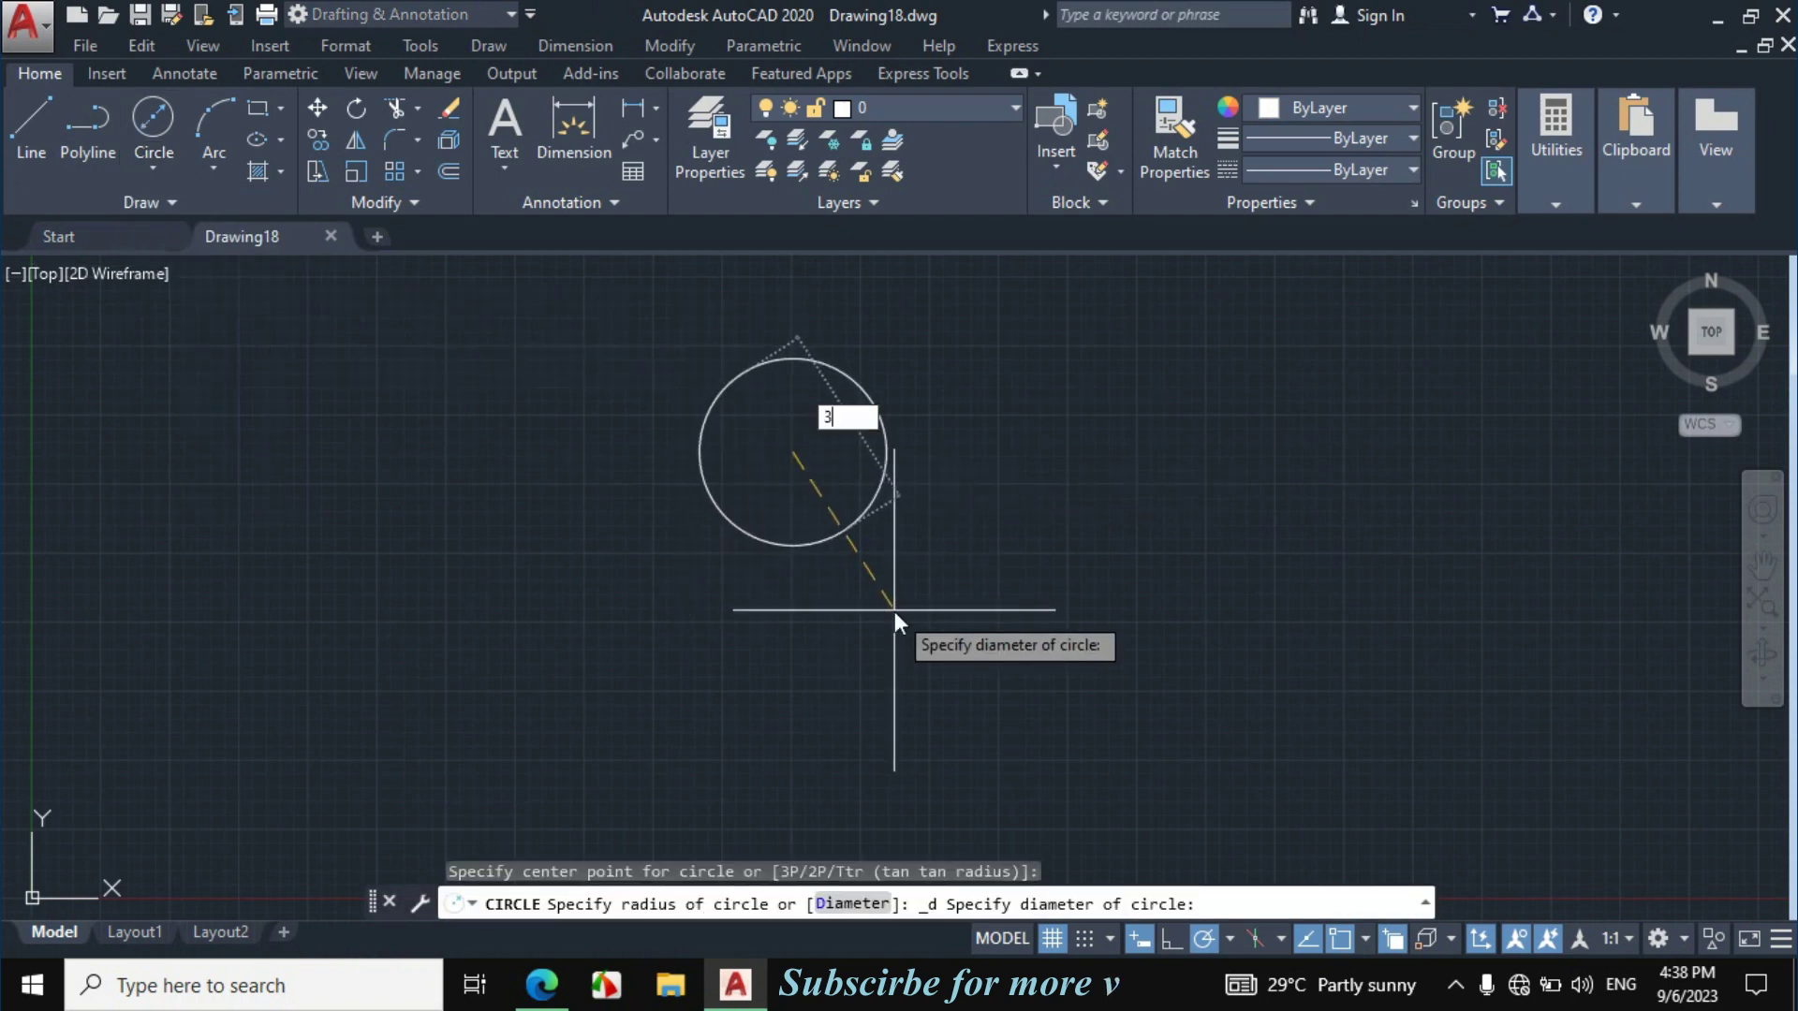
{"action": "key", "text": "Return"}
Try repositioning the coordinate system origin.
{"action": "scroll", "coordinate": [894, 610], "scroll_direction": "up", "scroll_amount": 5}
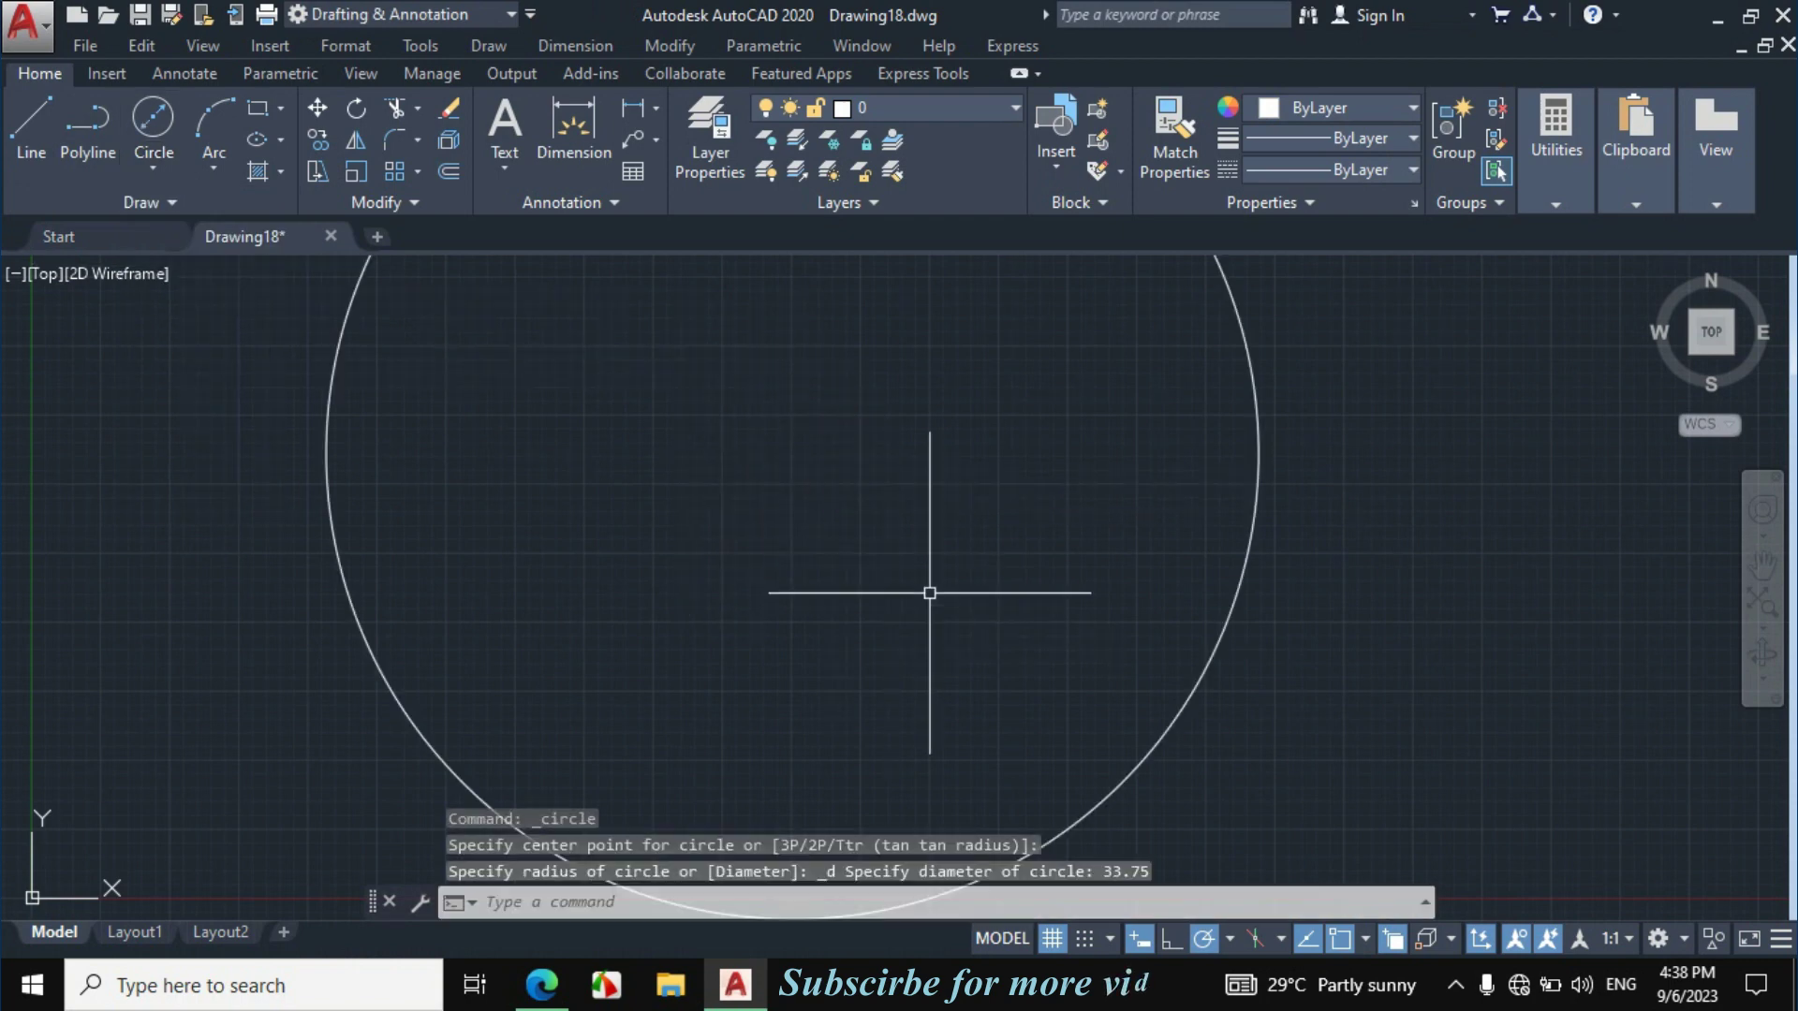
{"action": "scroll", "coordinate": [967, 489], "scroll_direction": "down", "scroll_amount": 4}
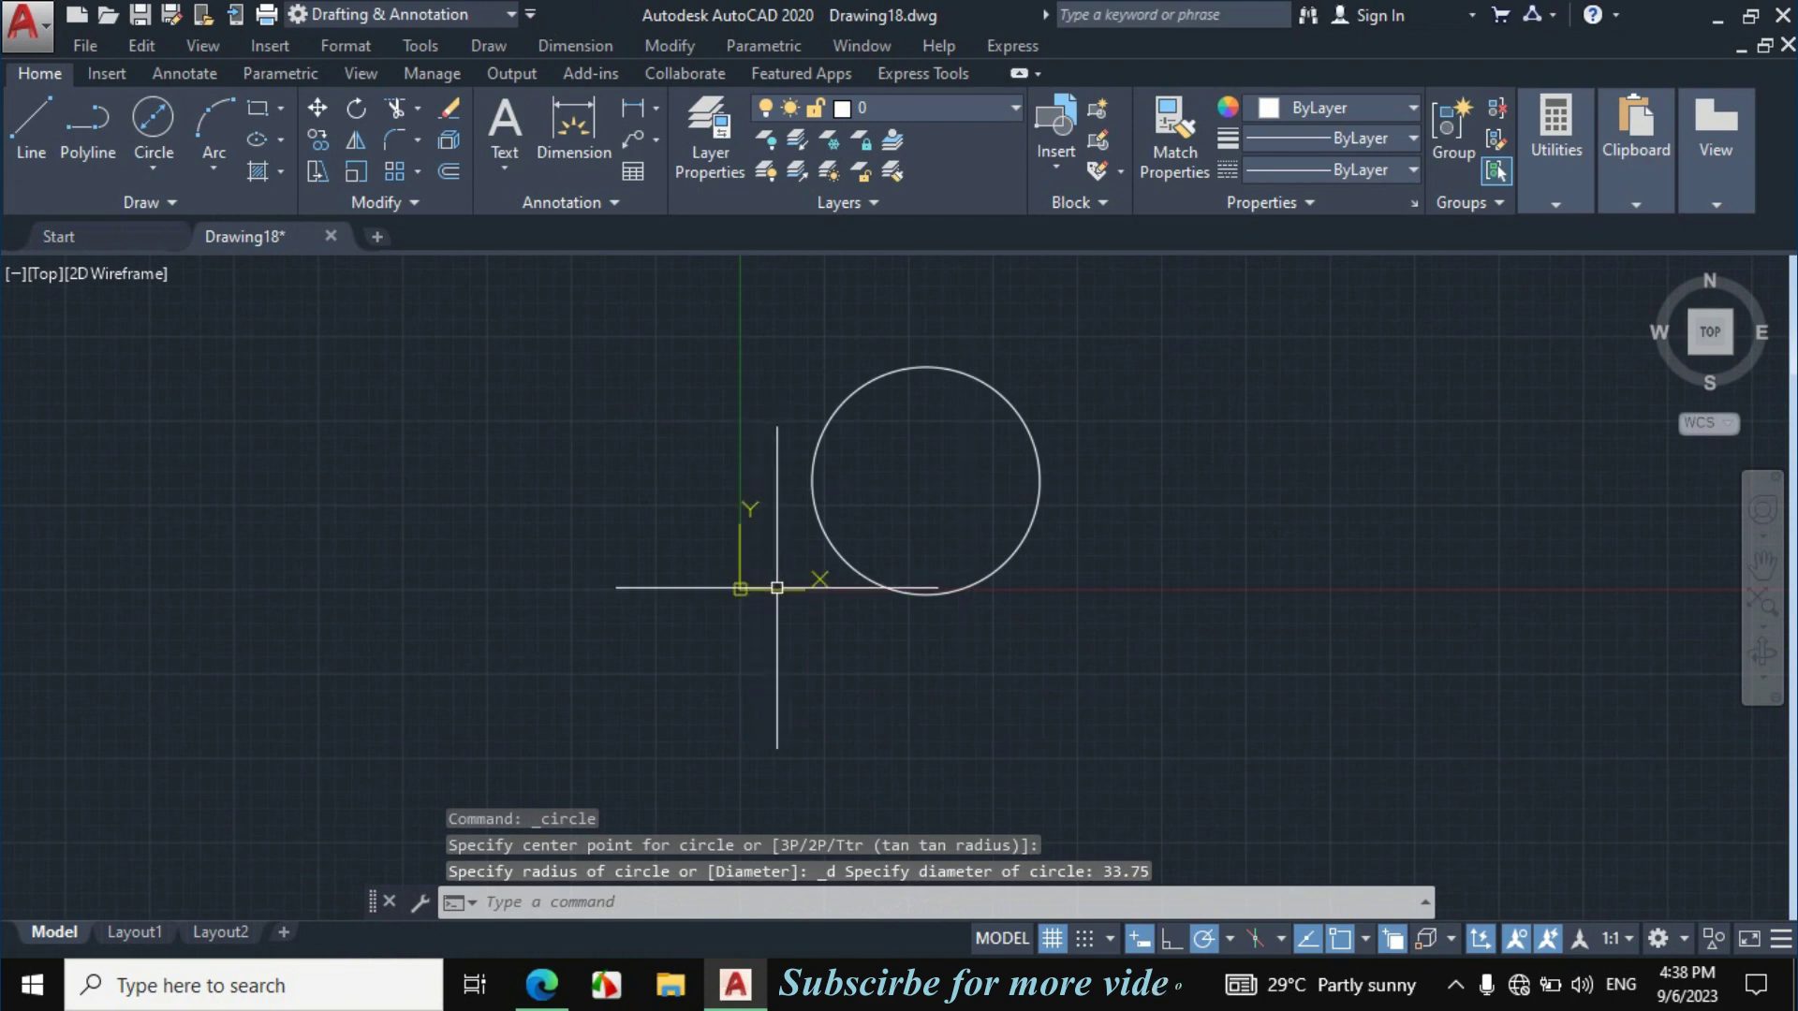
{"action": "left_click", "coordinate": [738, 591]}
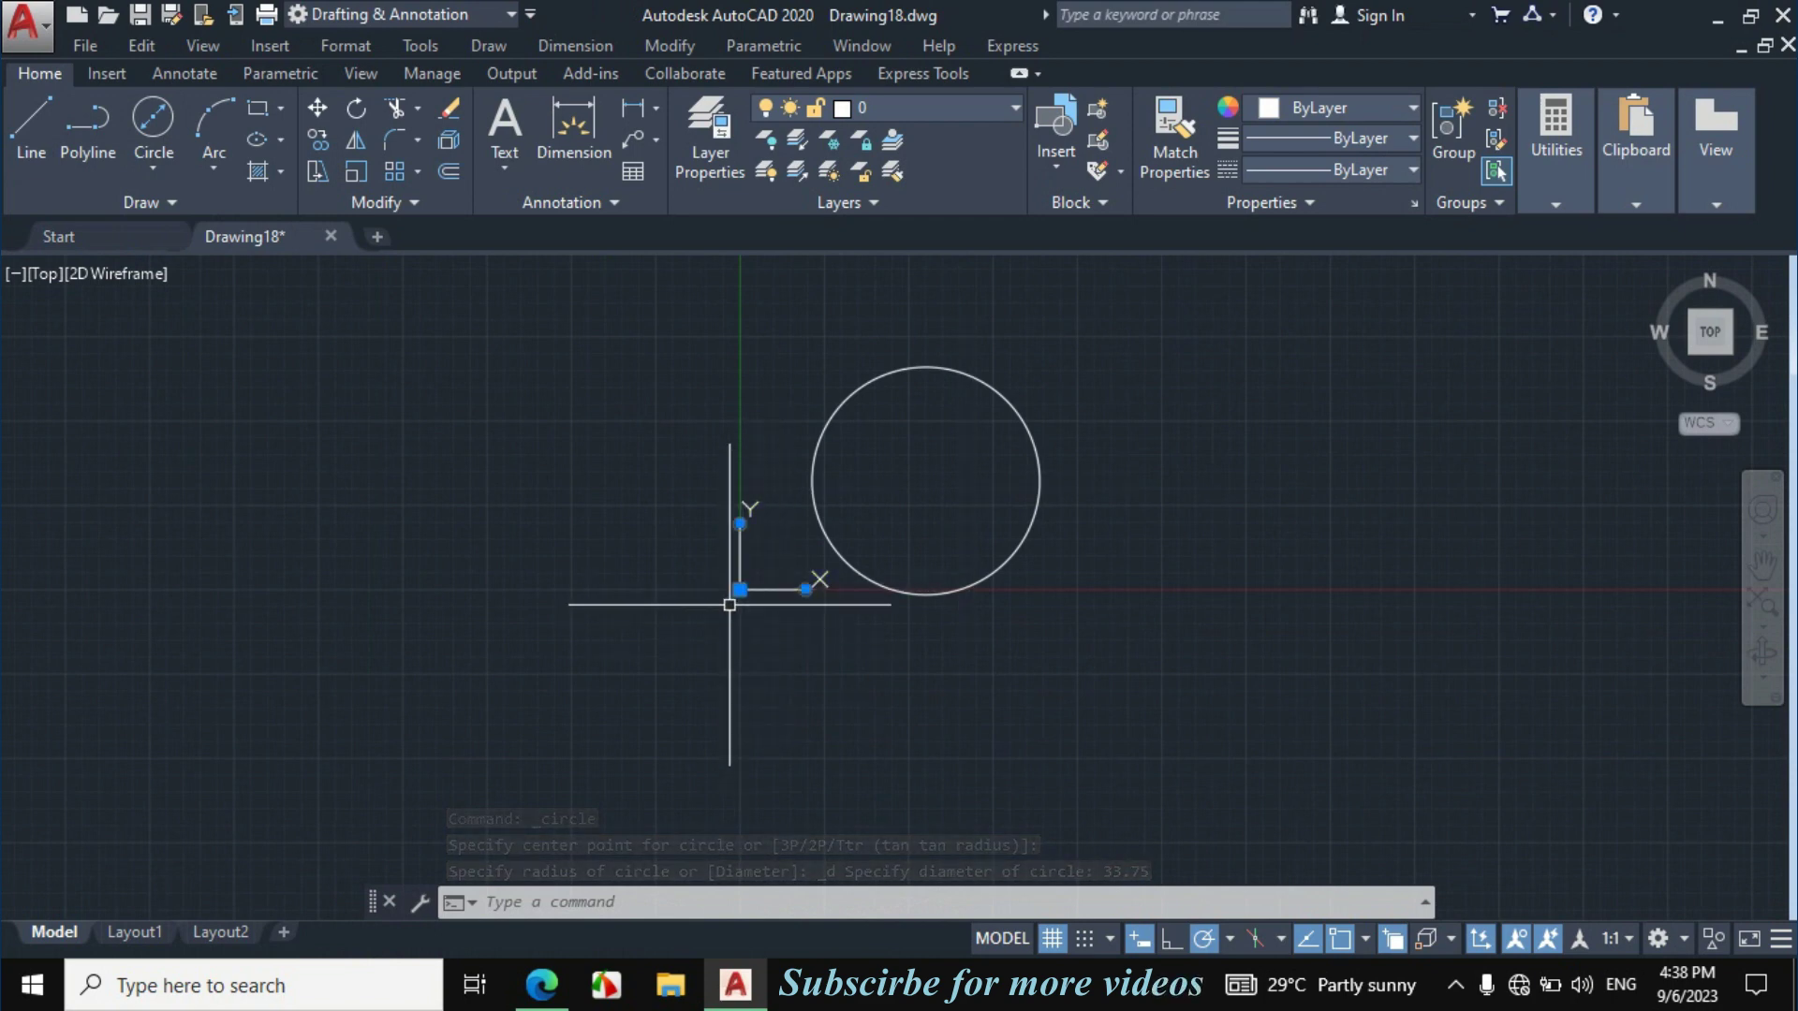
{"action": "left_click", "coordinate": [740, 591]}
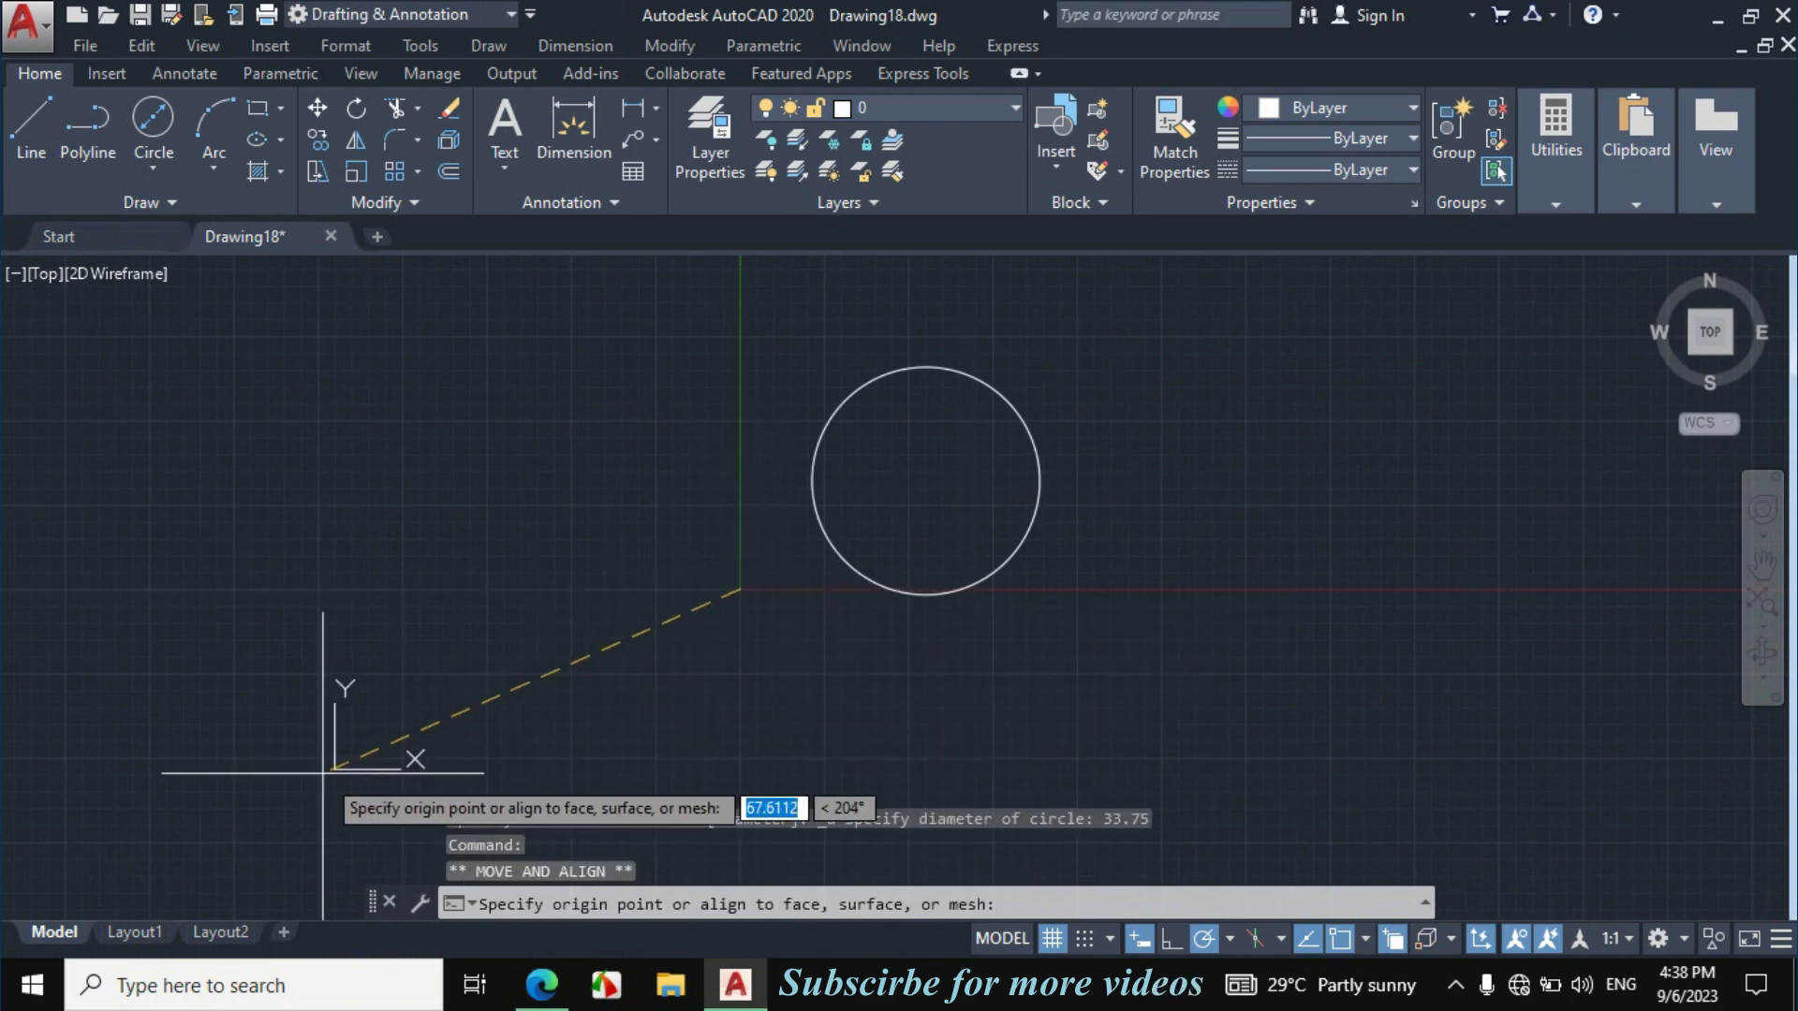
Draw a Ø51.75 circle concentric with the first circle.
{"action": "left_click", "coordinate": [153, 168]}
{"action": "left_click", "coordinate": [199, 266]}
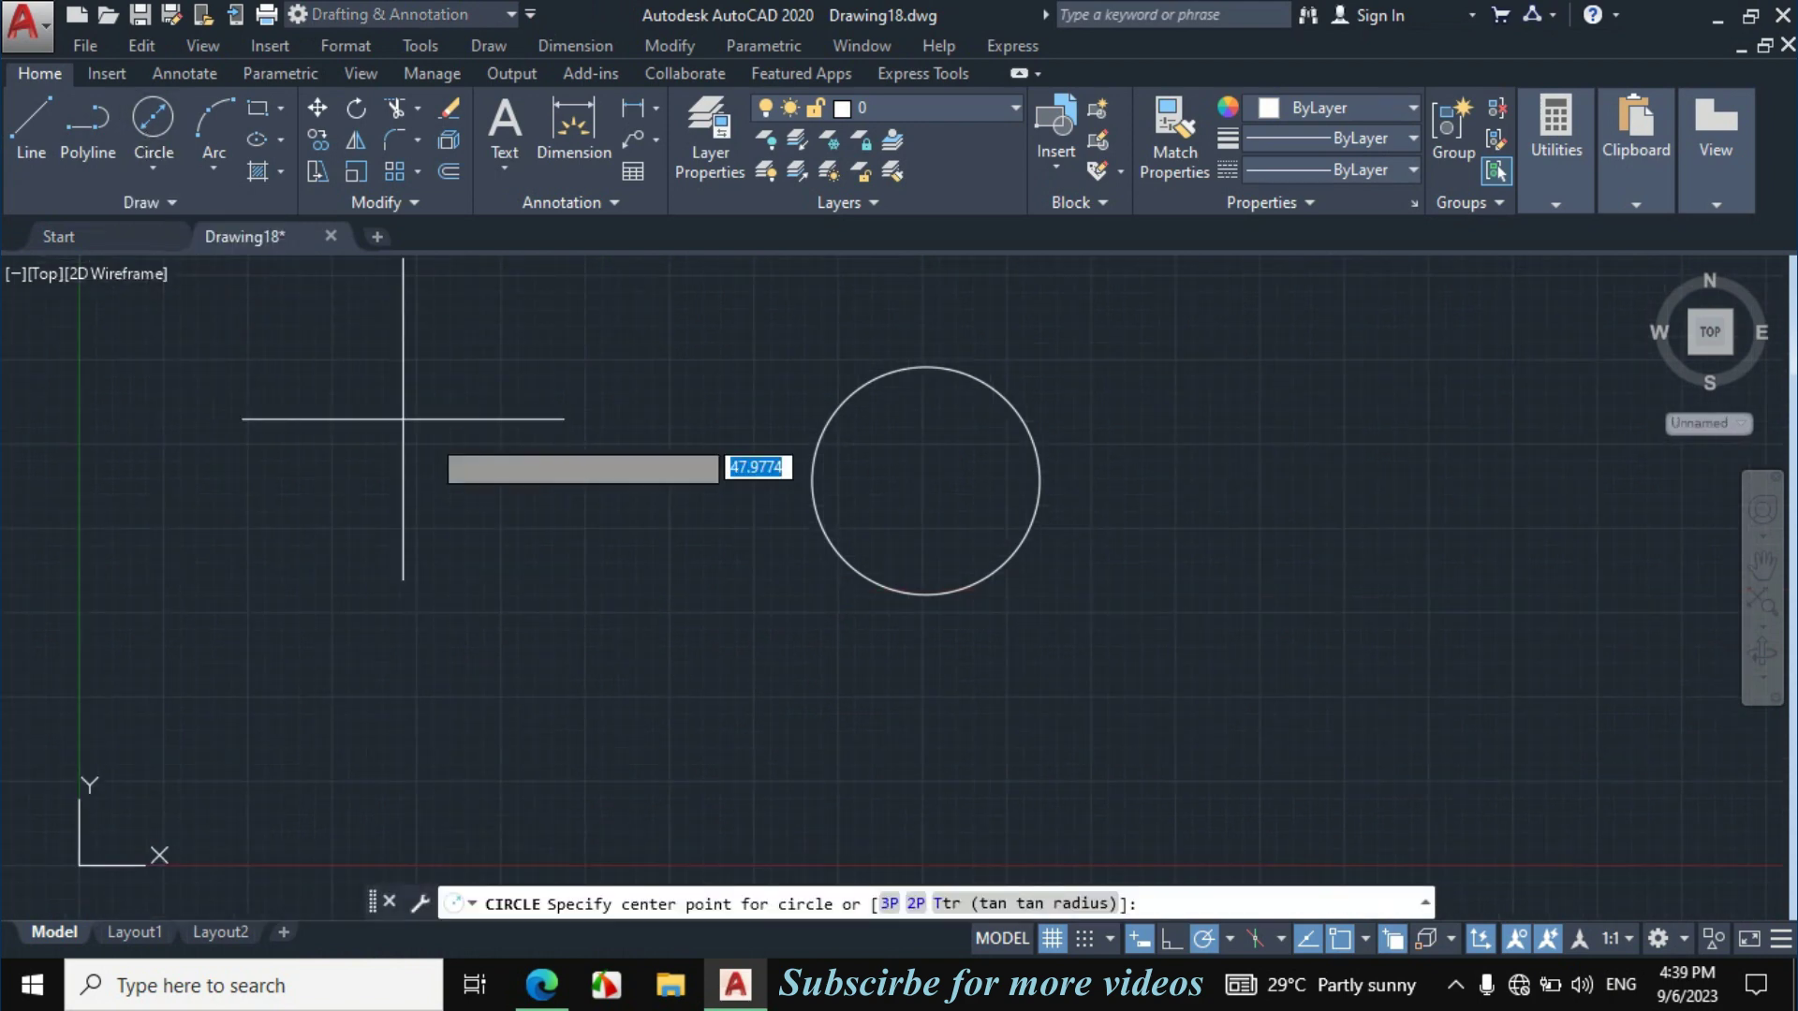
{"action": "left_click", "coordinate": [926, 479]}
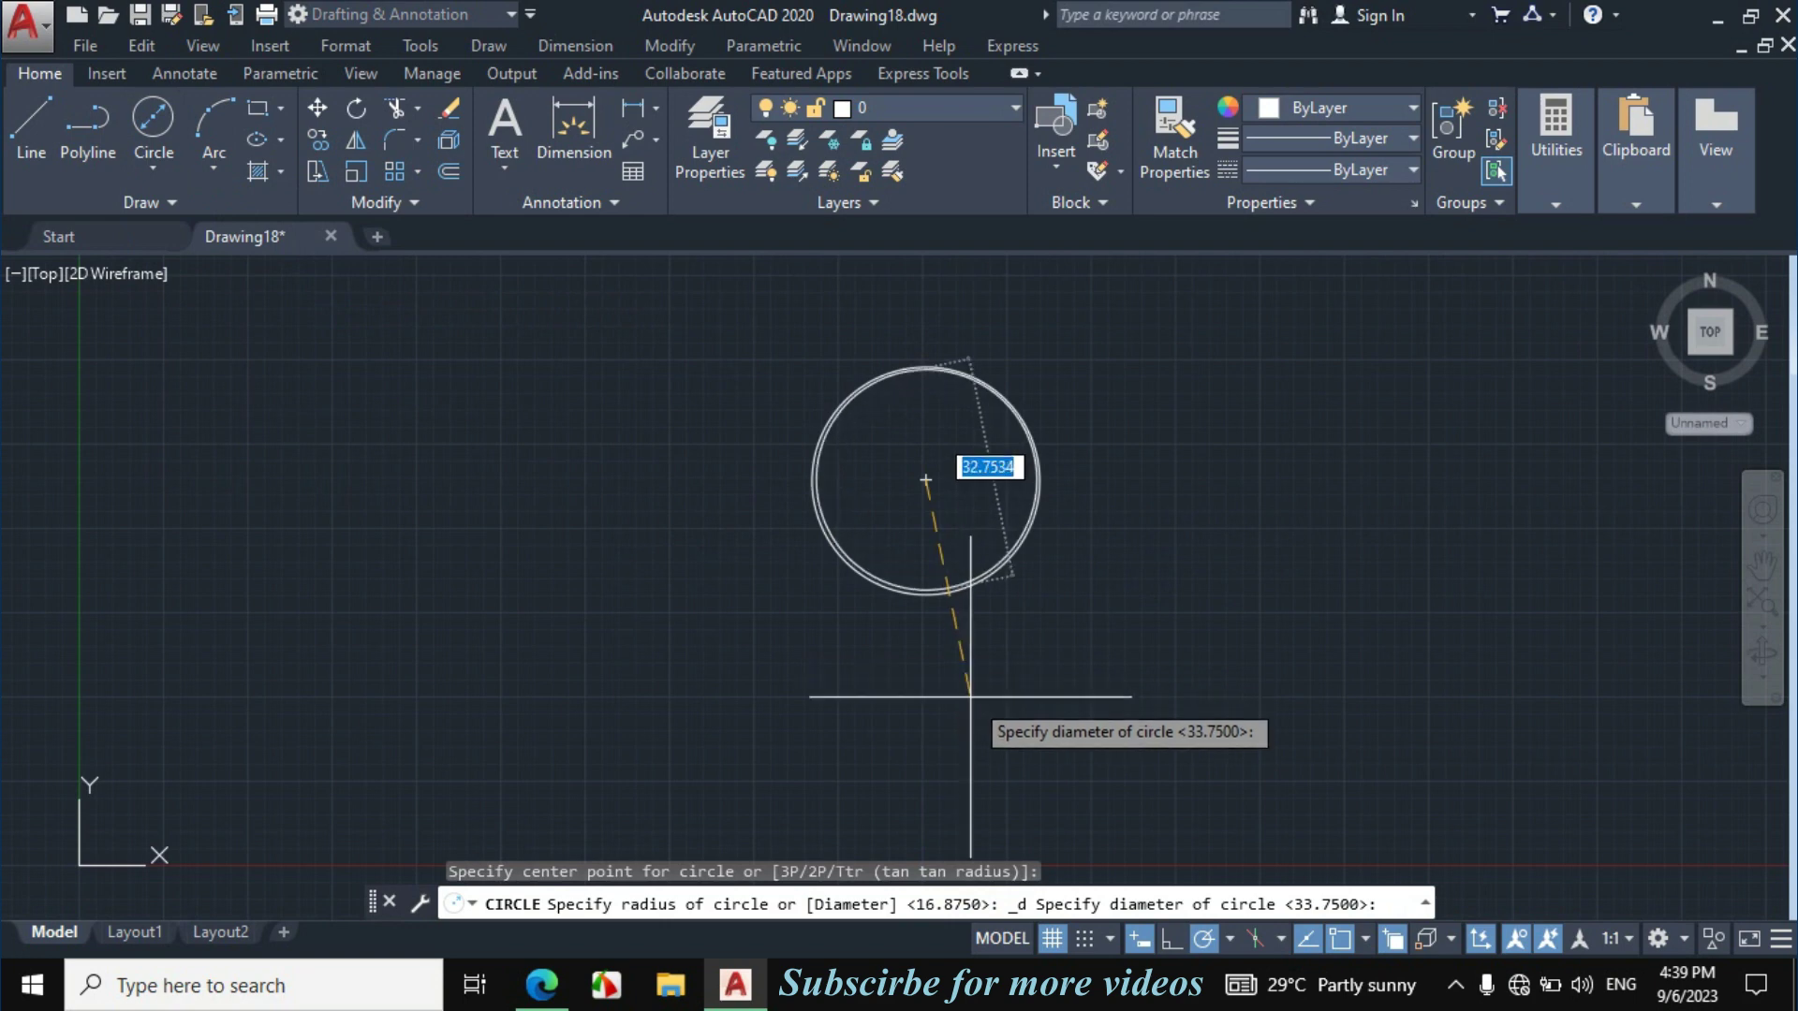
{"action": "type", "text": "5"}
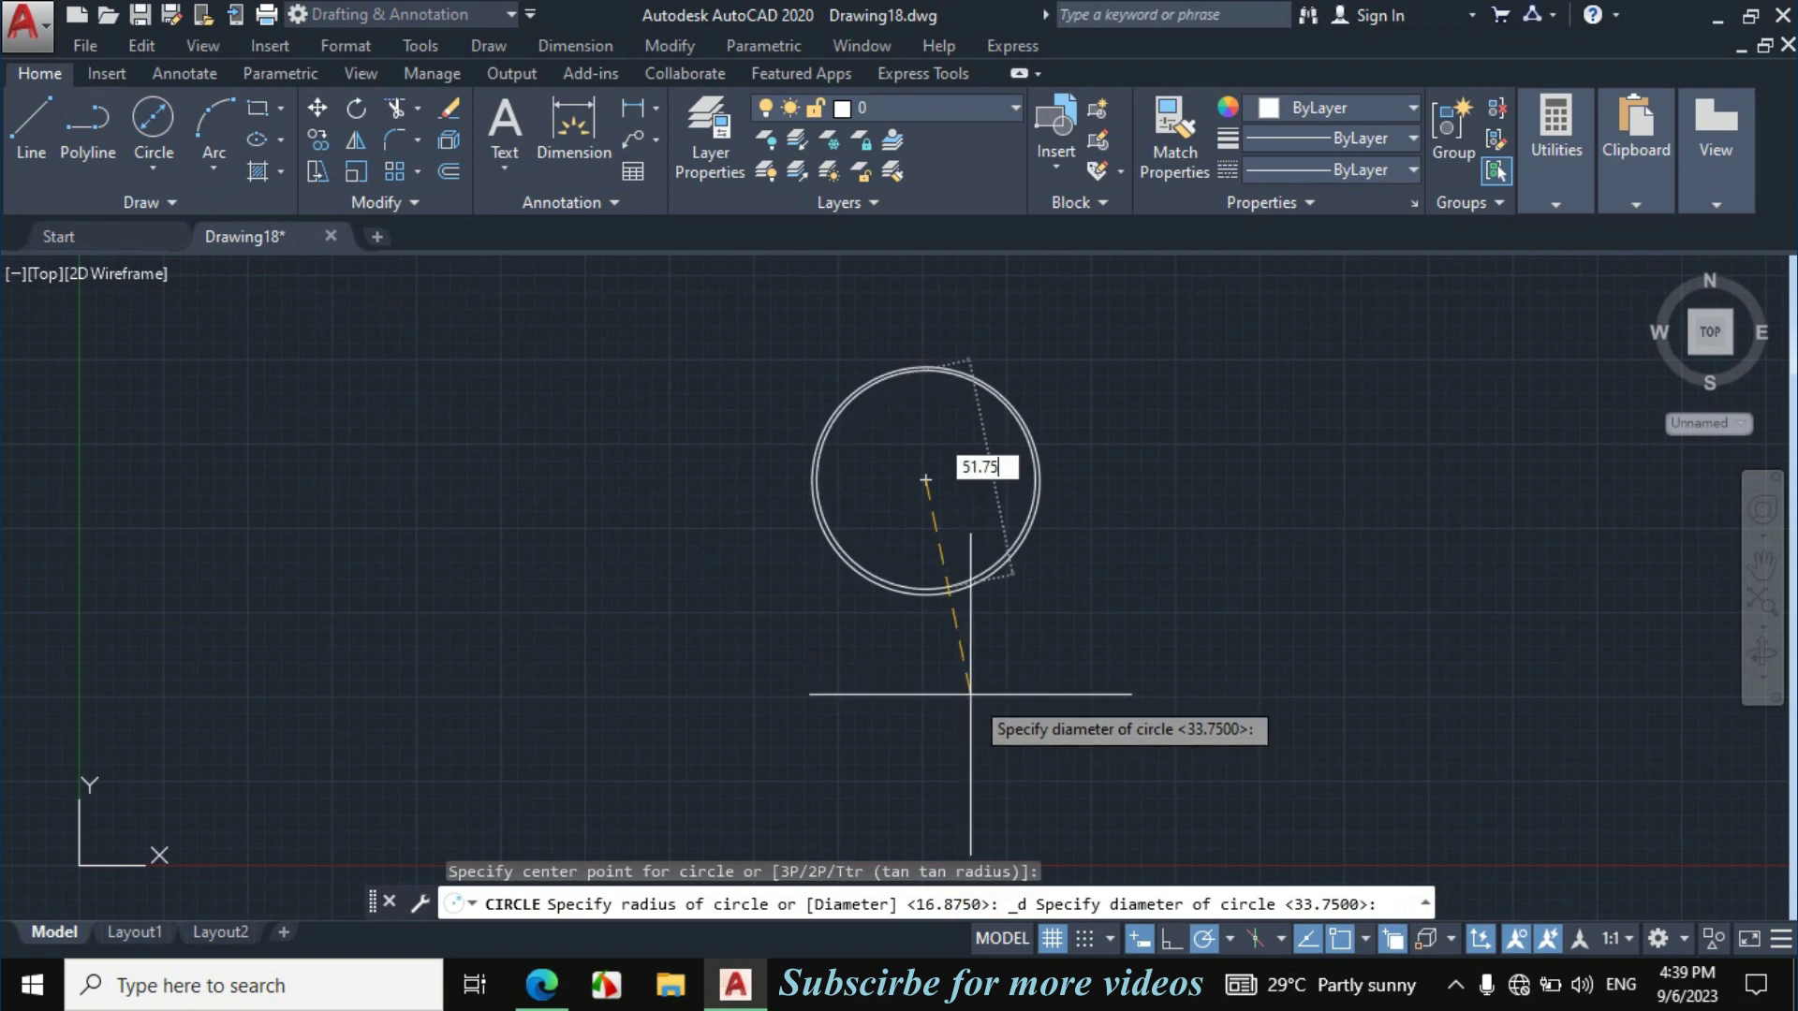
{"action": "type", "text": "1.75"}
{"action": "key", "text": "Return"}
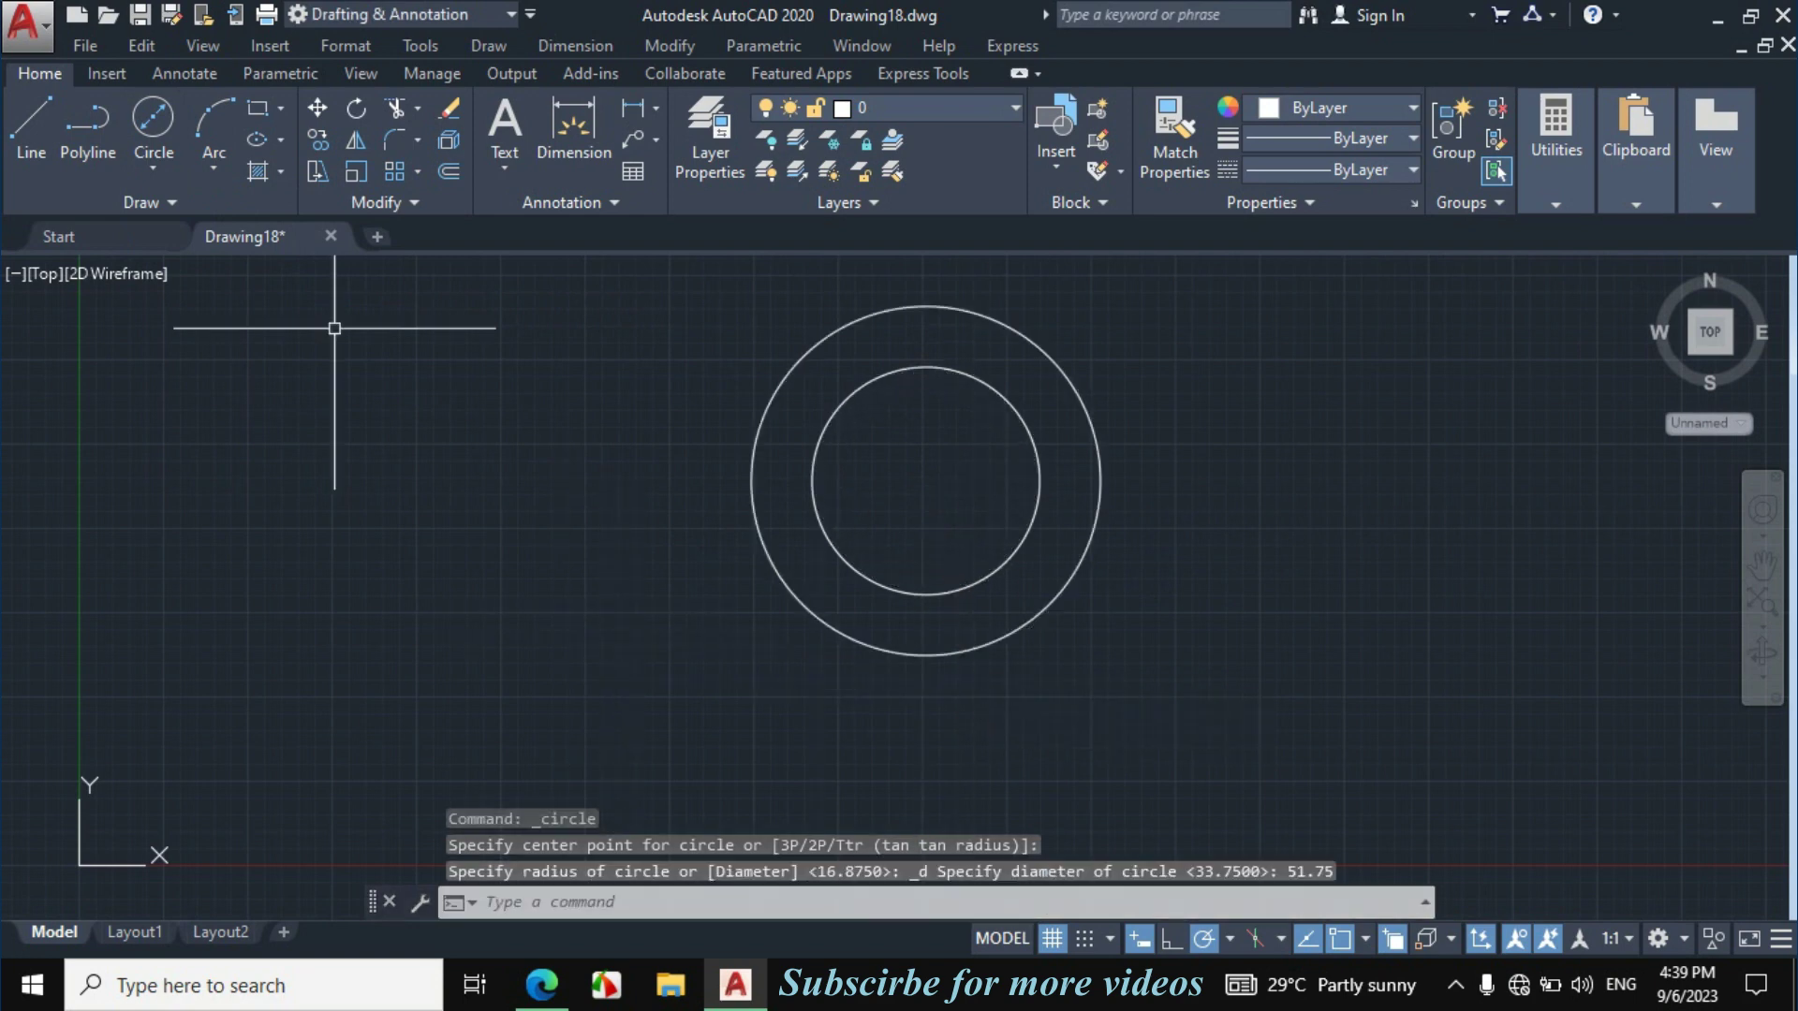
Add an R37.5 circle on the same centre, then bring up the PDF.
{"action": "left_click", "coordinate": [165, 161]}
{"action": "left_click", "coordinate": [206, 216]}
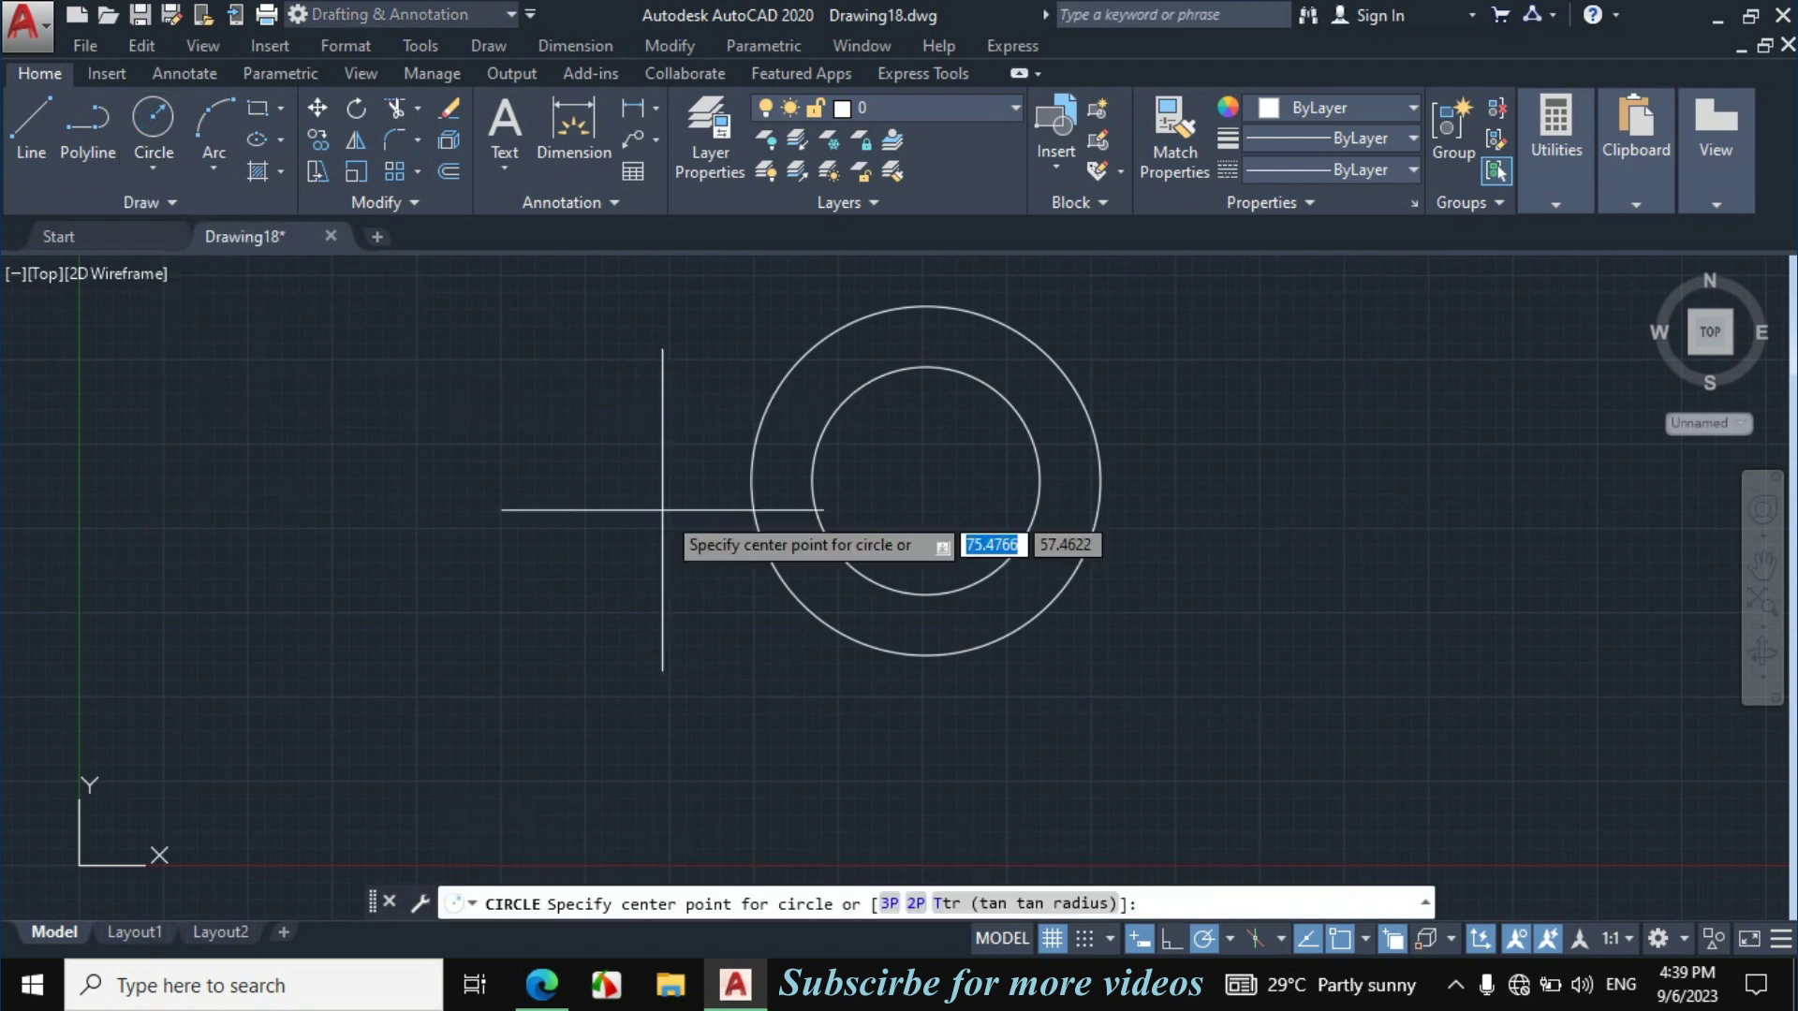
{"action": "left_click", "coordinate": [926, 479]}
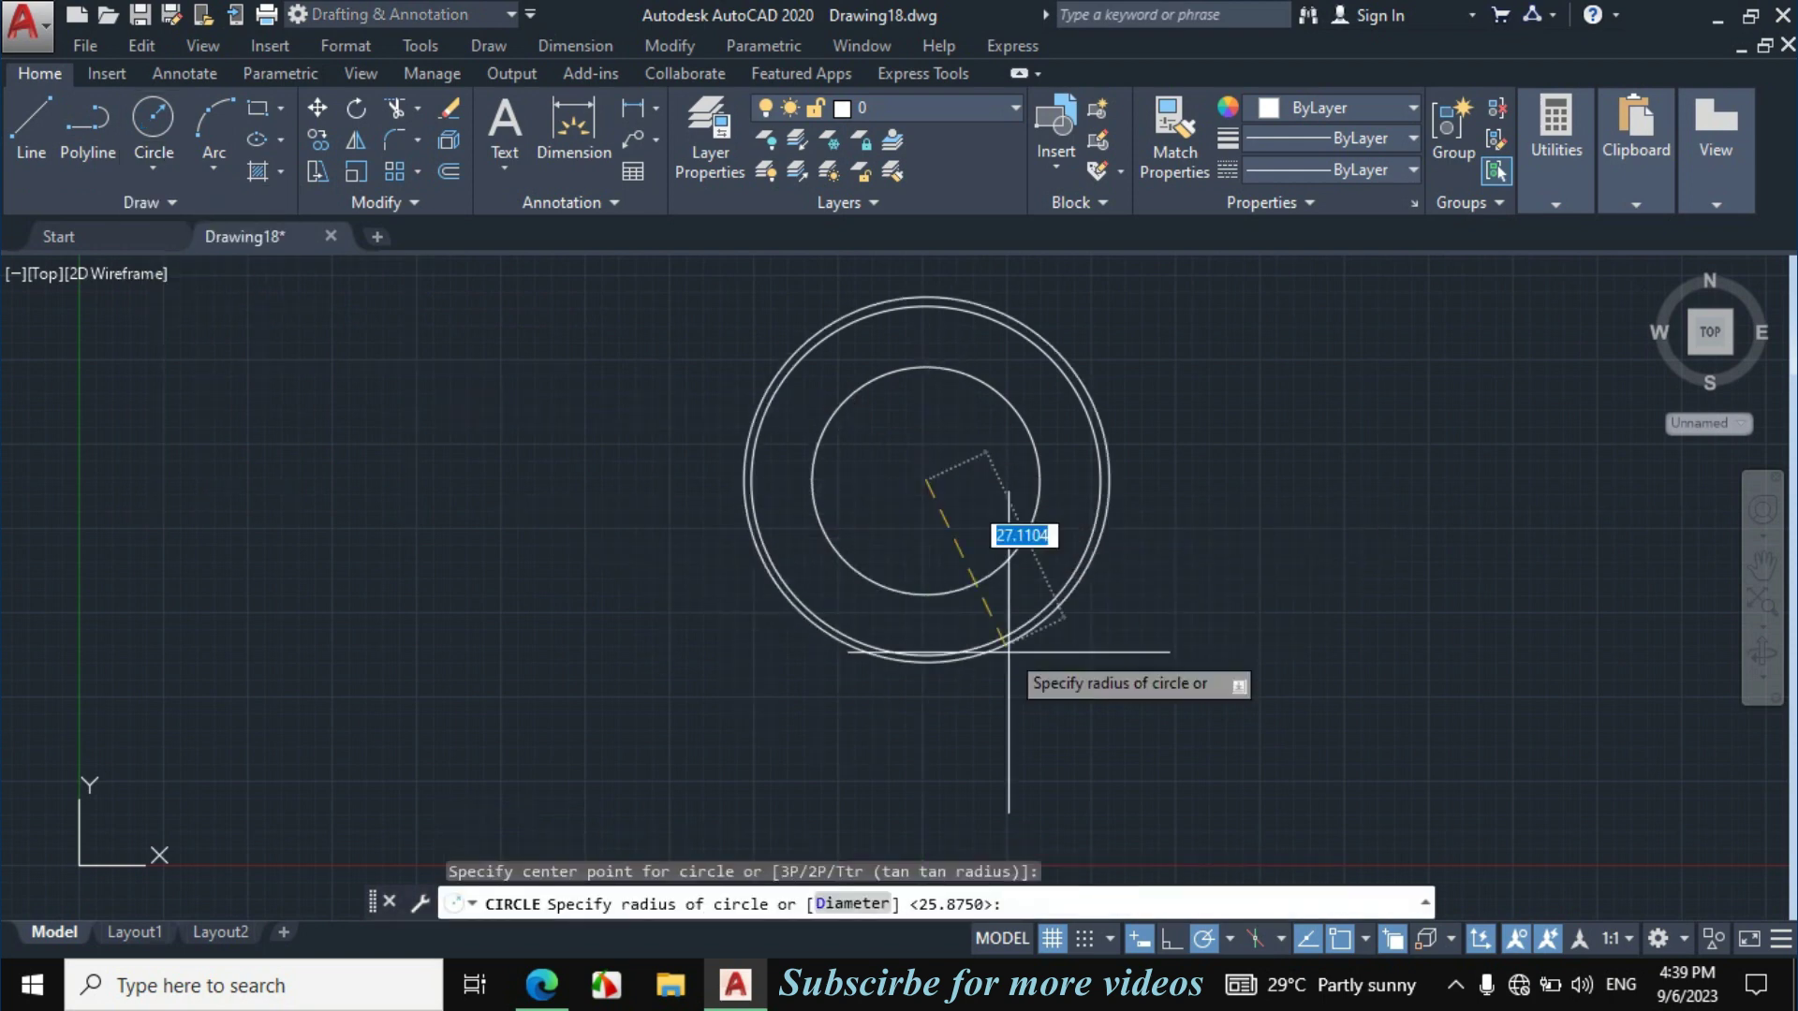
{"action": "type", "text": "37.5"}
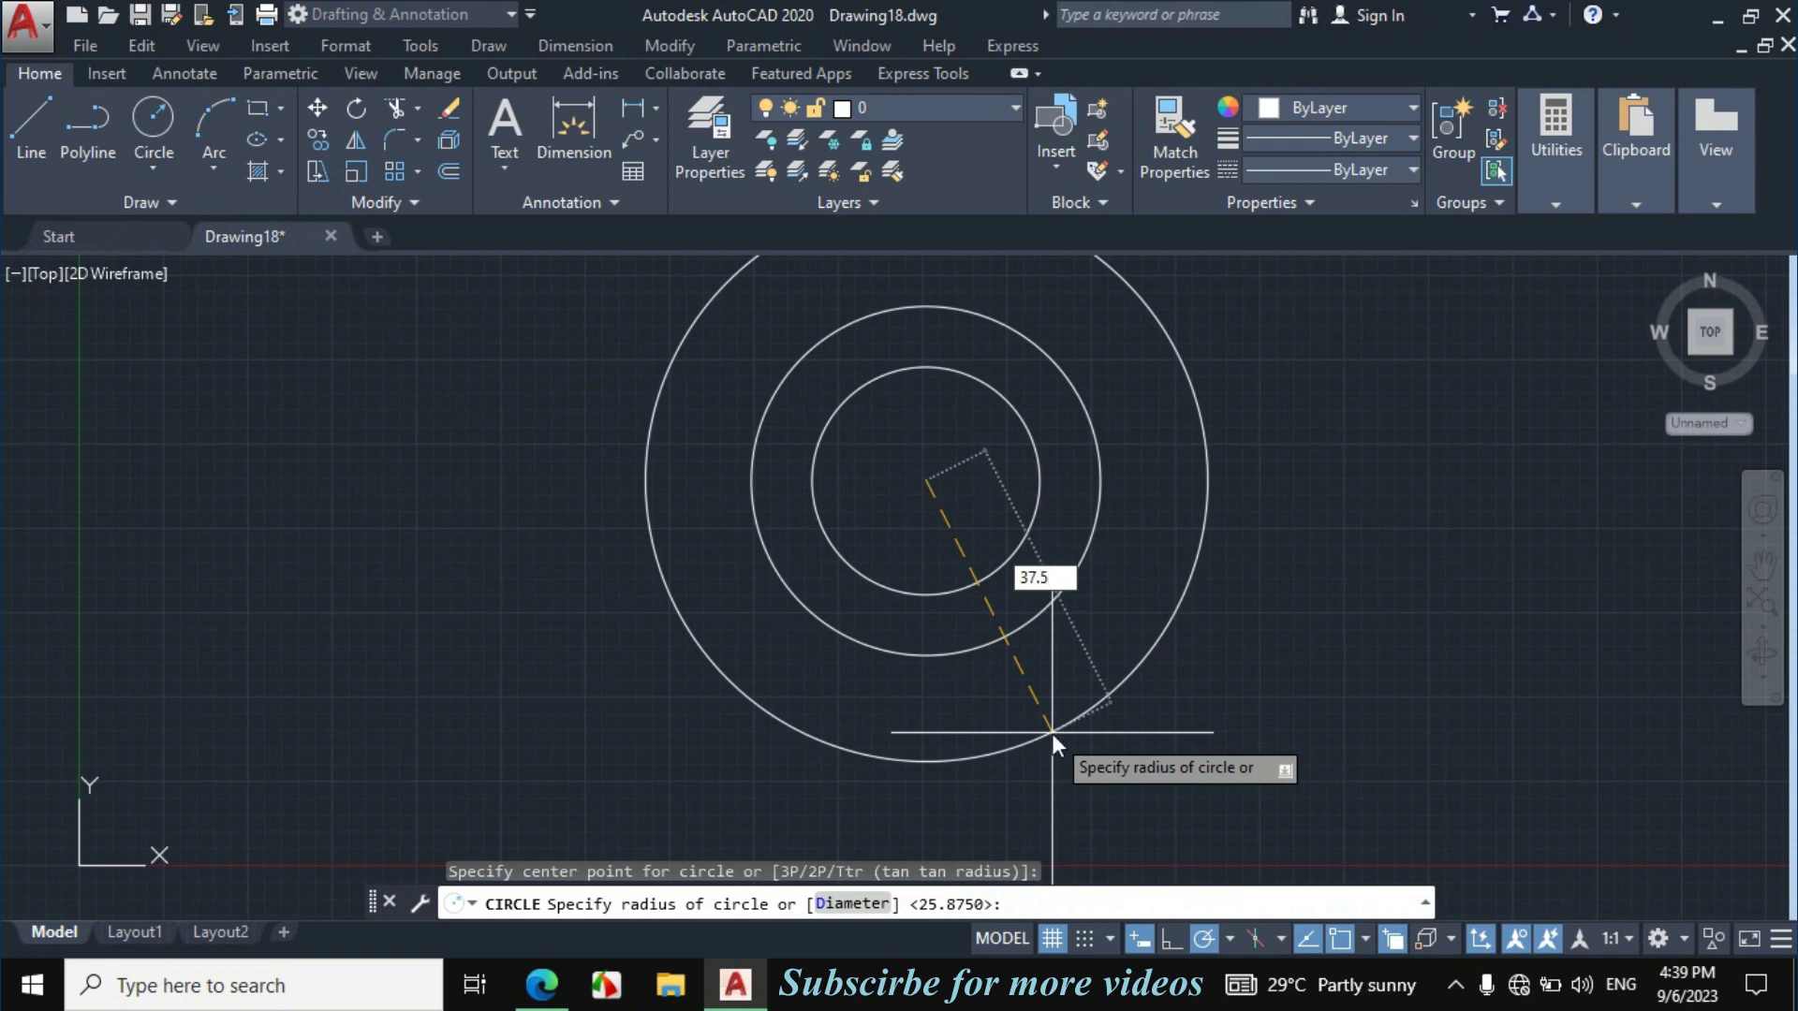
{"action": "key", "text": "Return"}
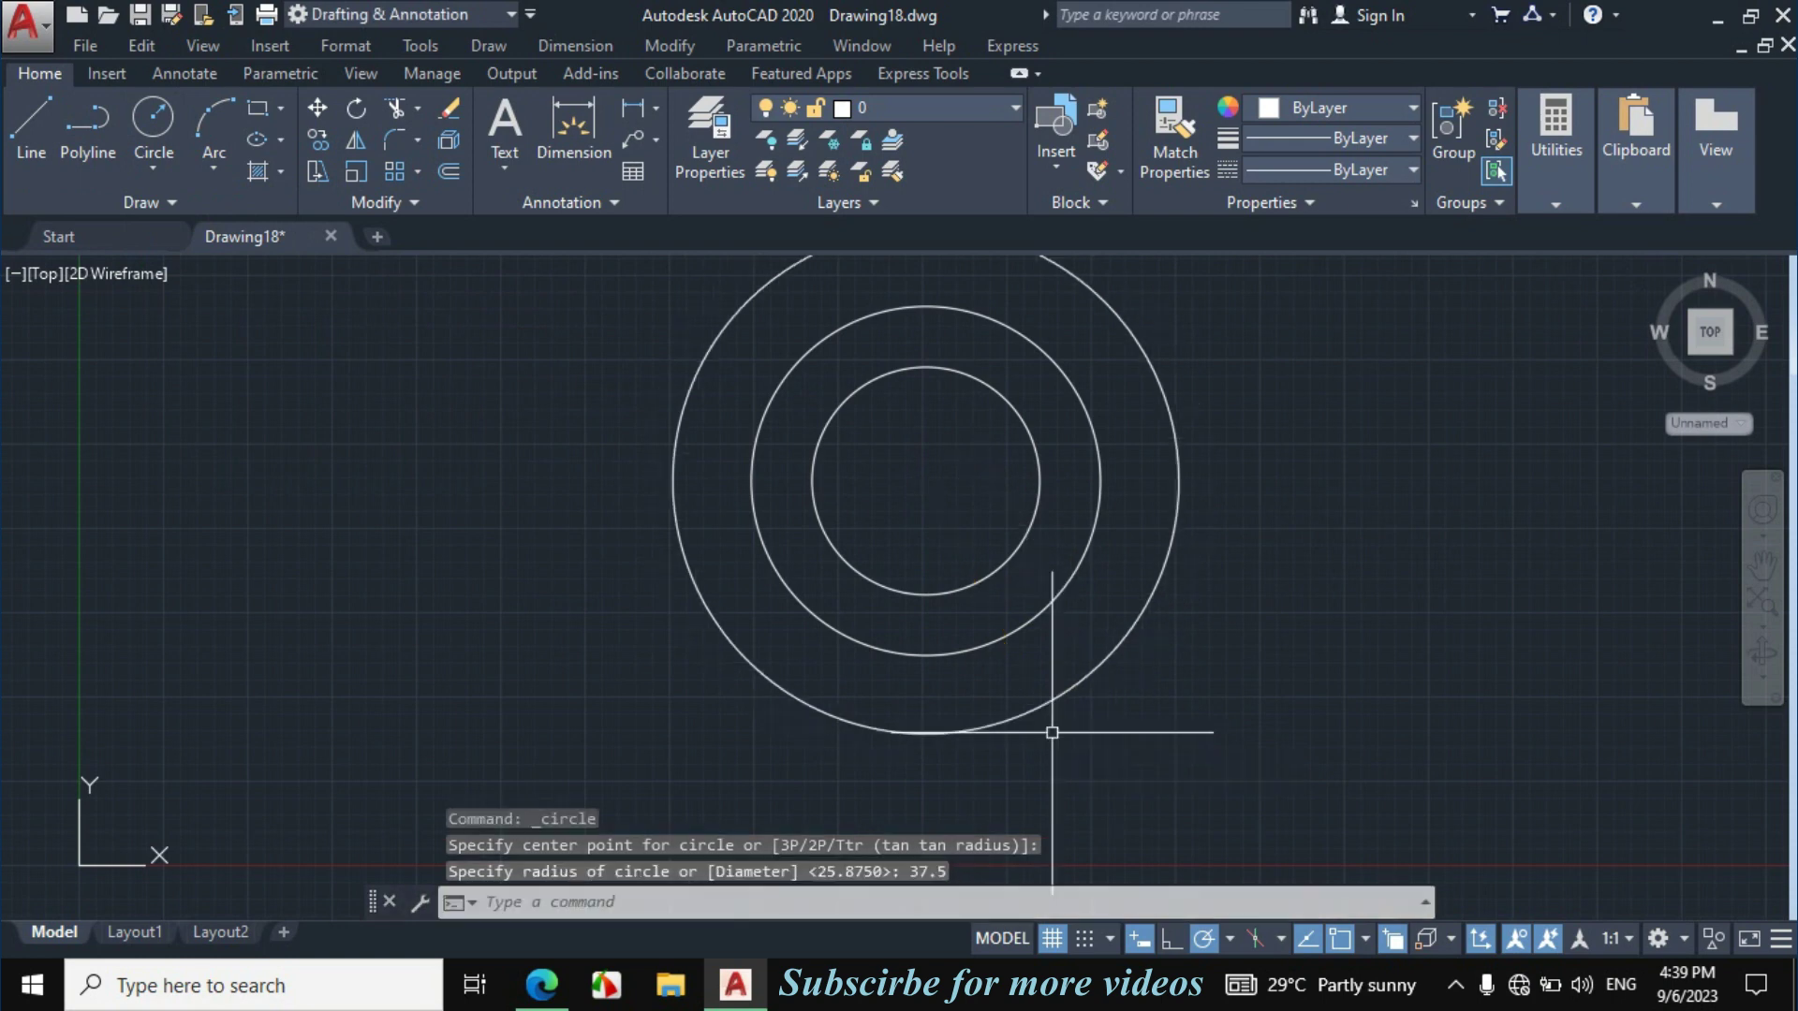
{"action": "mouse_move", "coordinate": [543, 985]}
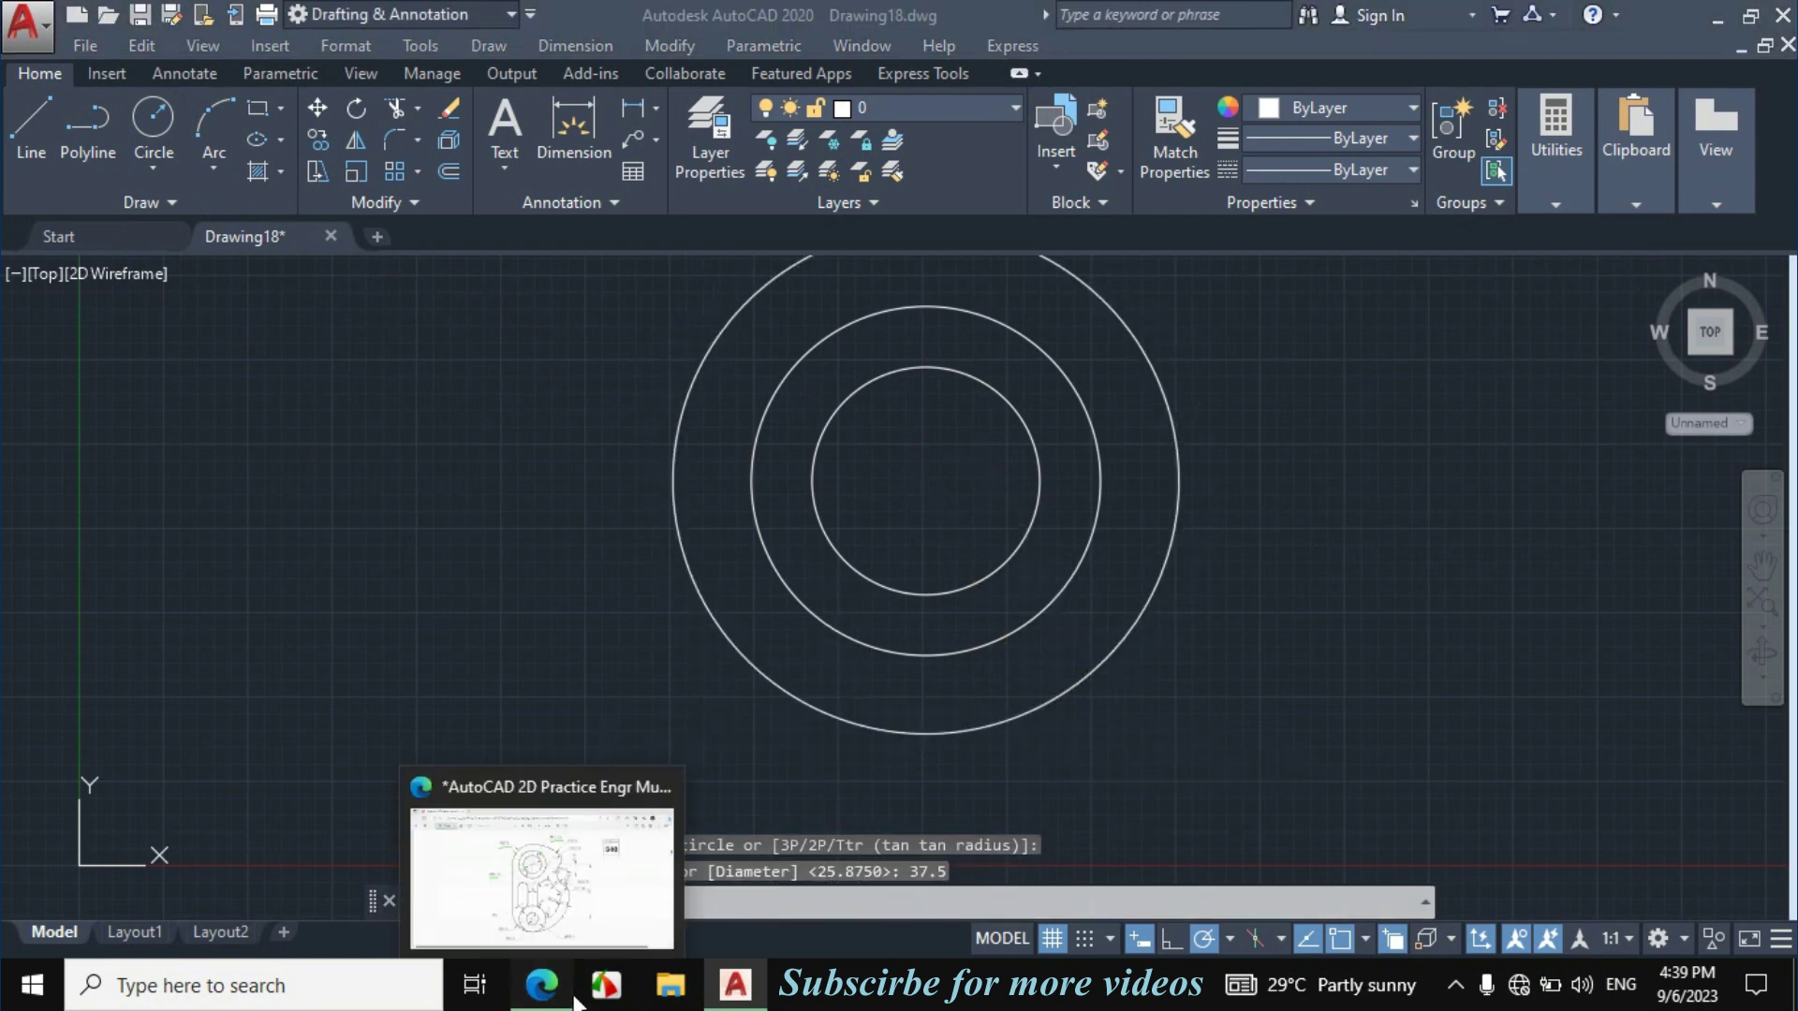
{"action": "left_click", "coordinate": [656, 782]}
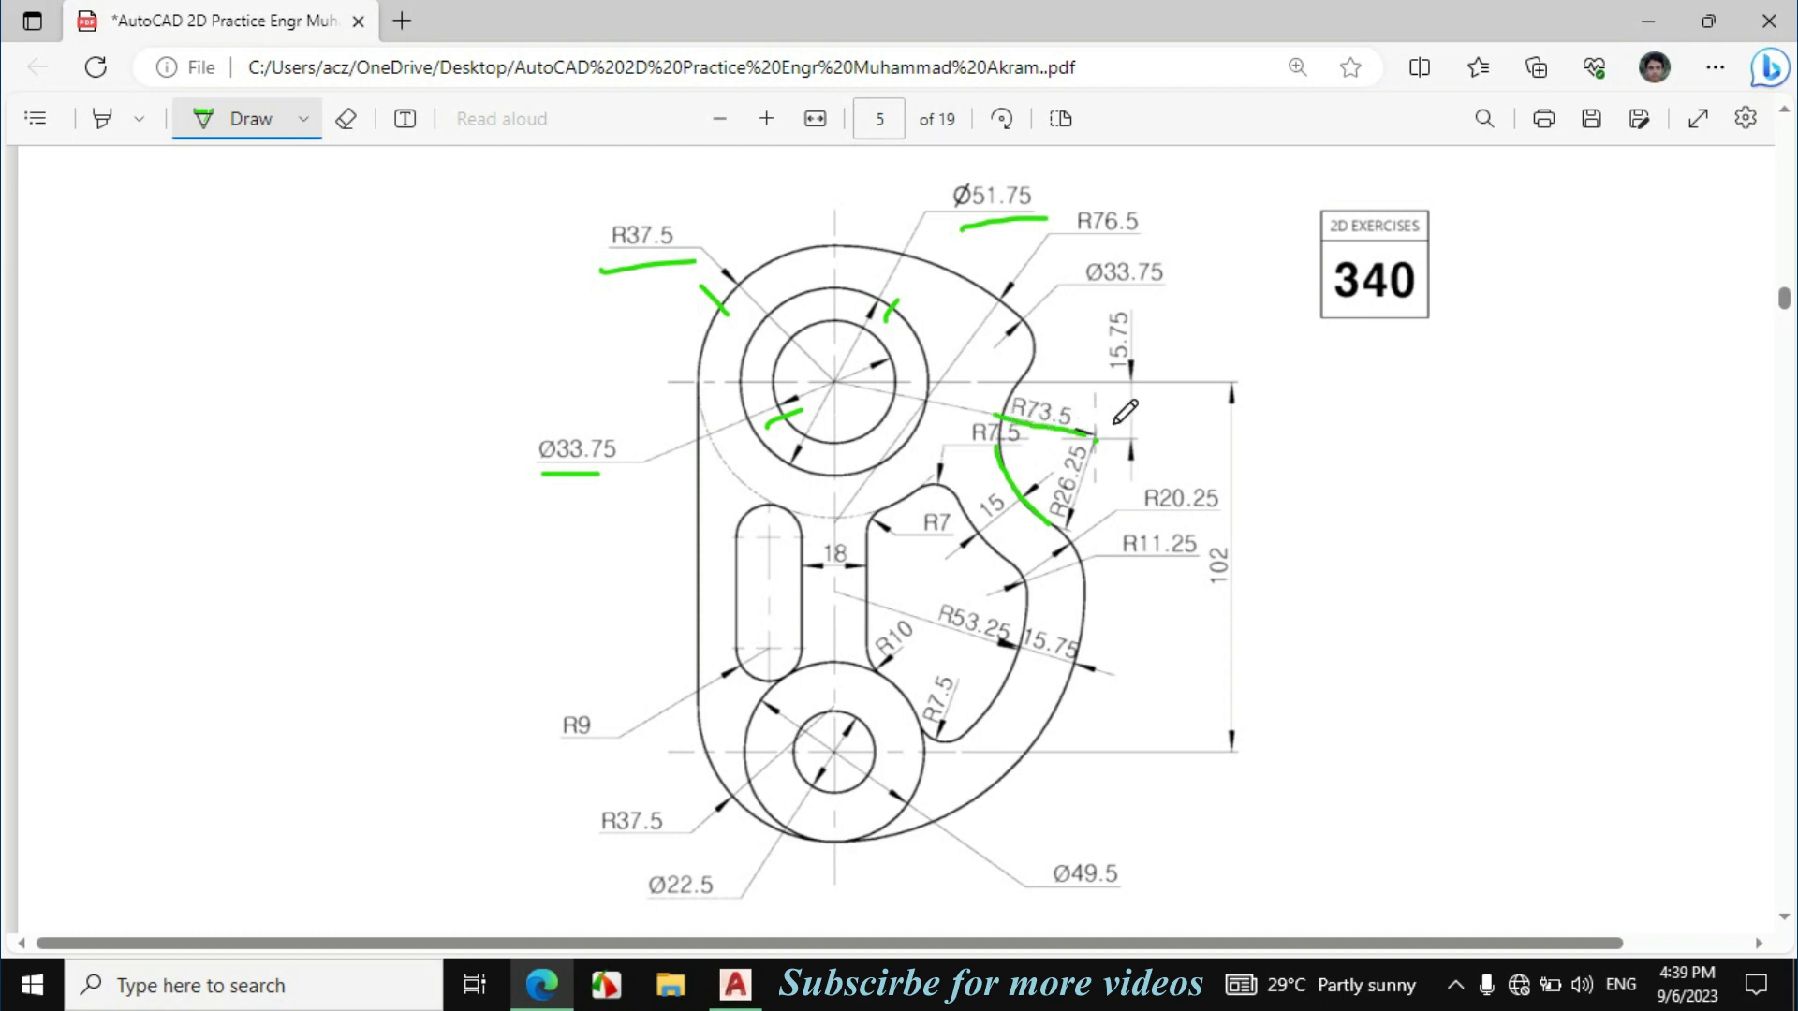
Ink the 15.75 offset and its dimension on the PDF.
{"action": "left_click_drag", "start_coordinate": [1122, 407], "coordinate": [1123, 444]}
{"action": "left_click_drag", "start_coordinate": [1136, 362], "coordinate": [1136, 312]}
{"action": "left_click", "coordinate": [736, 984]}
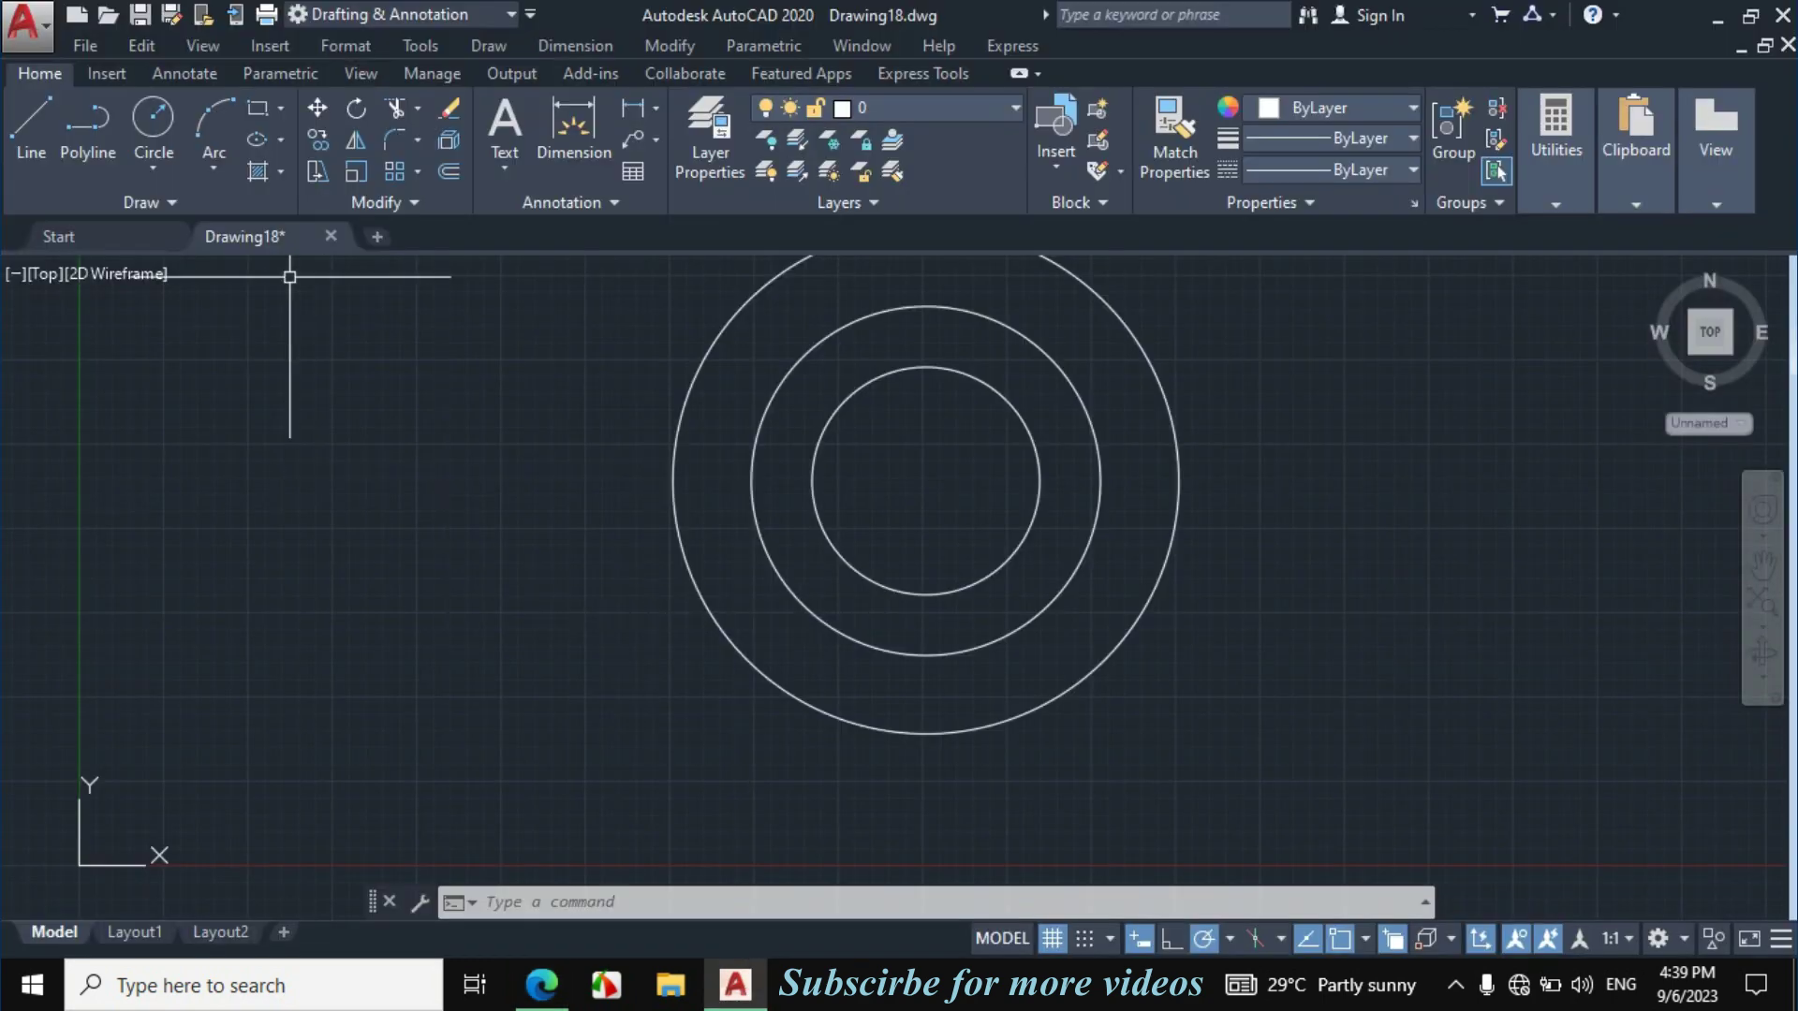
Draw an R73.5 circle on the shared centre.
{"action": "left_click", "coordinate": [173, 172]}
{"action": "left_click", "coordinate": [200, 206]}
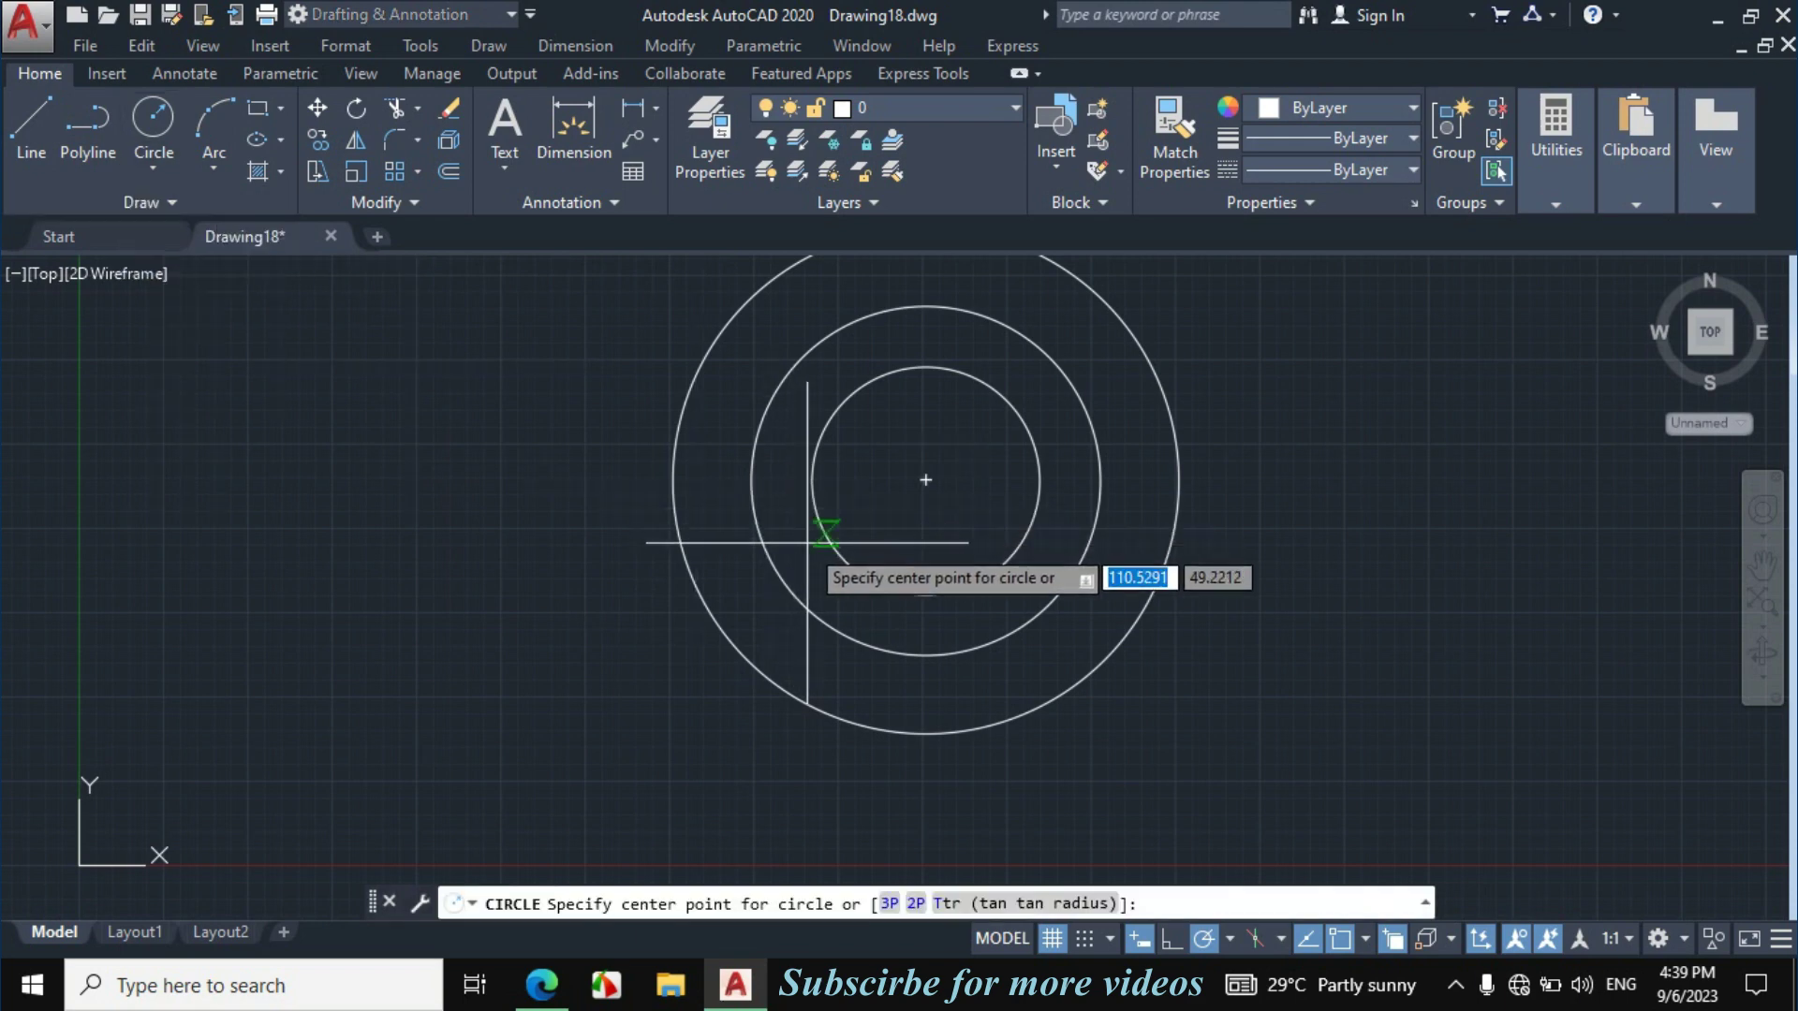
{"action": "left_click", "coordinate": [924, 485]}
{"action": "type", "text": "73.5"}
{"action": "key", "text": "Return"}
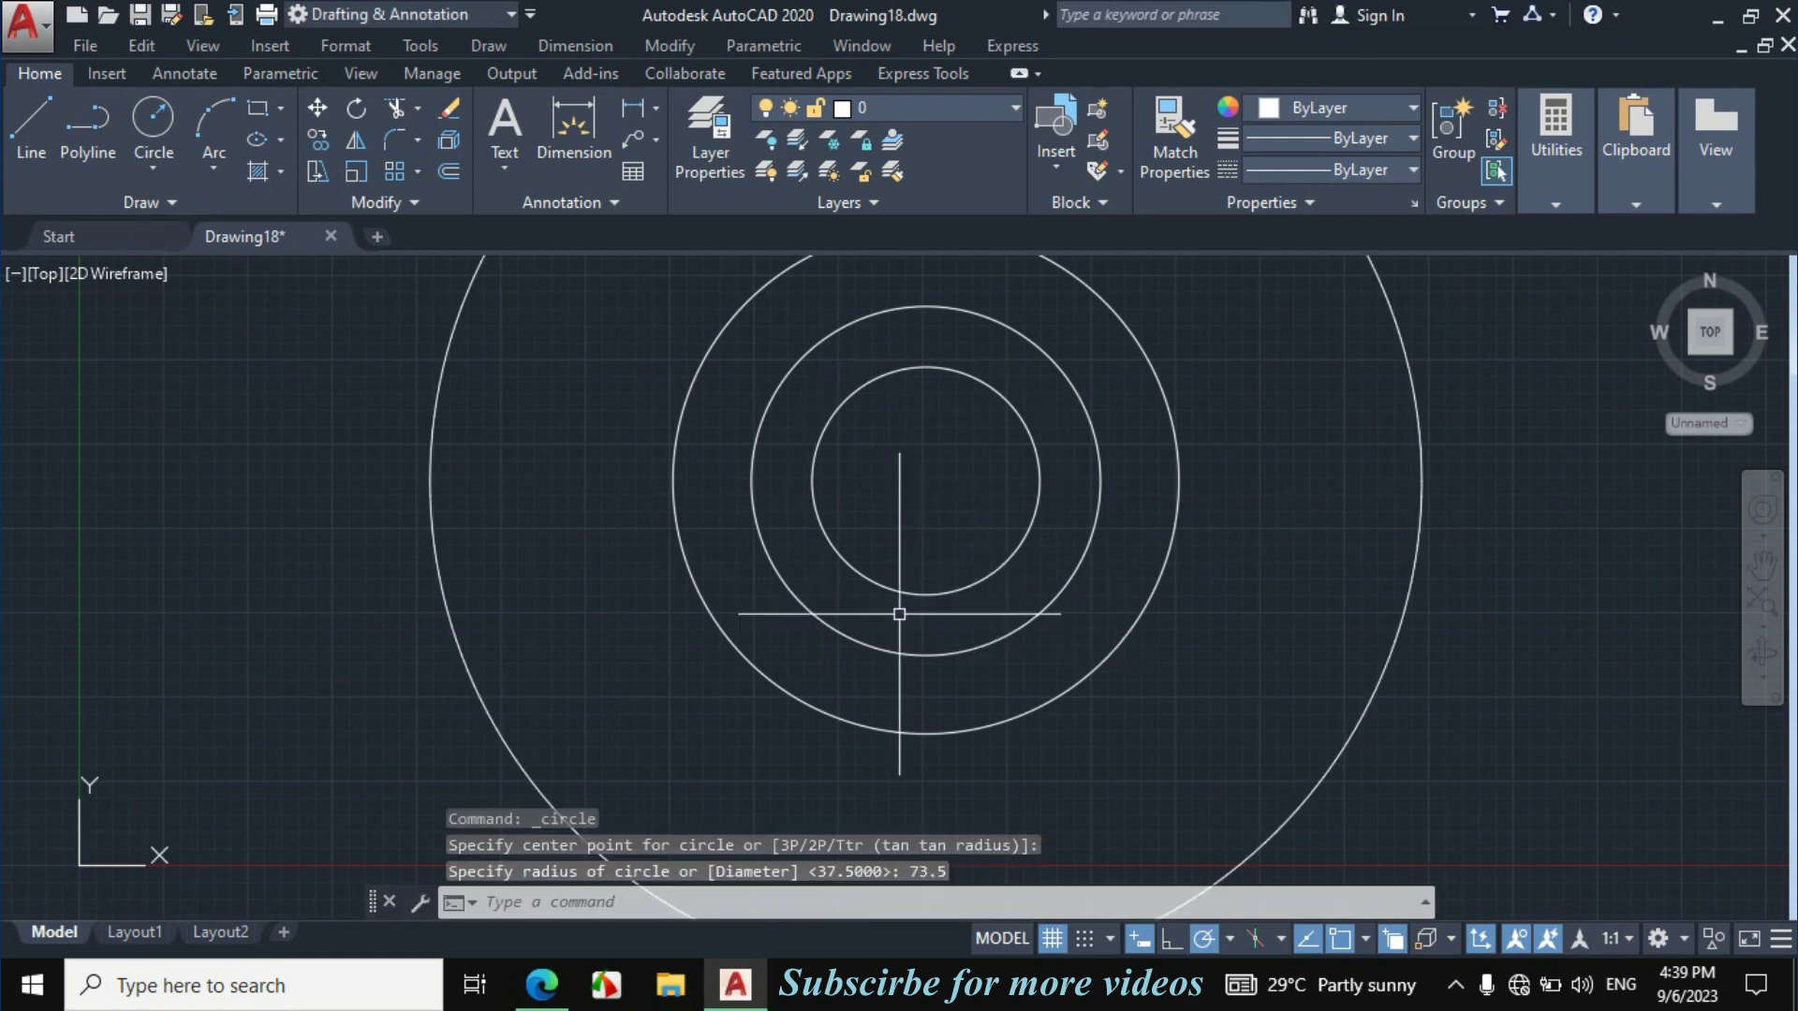
Draw construction lines from the centre right to the R73.5 circle, down 15.75, then left past the arc.
{"action": "left_click", "coordinate": [33, 122]}
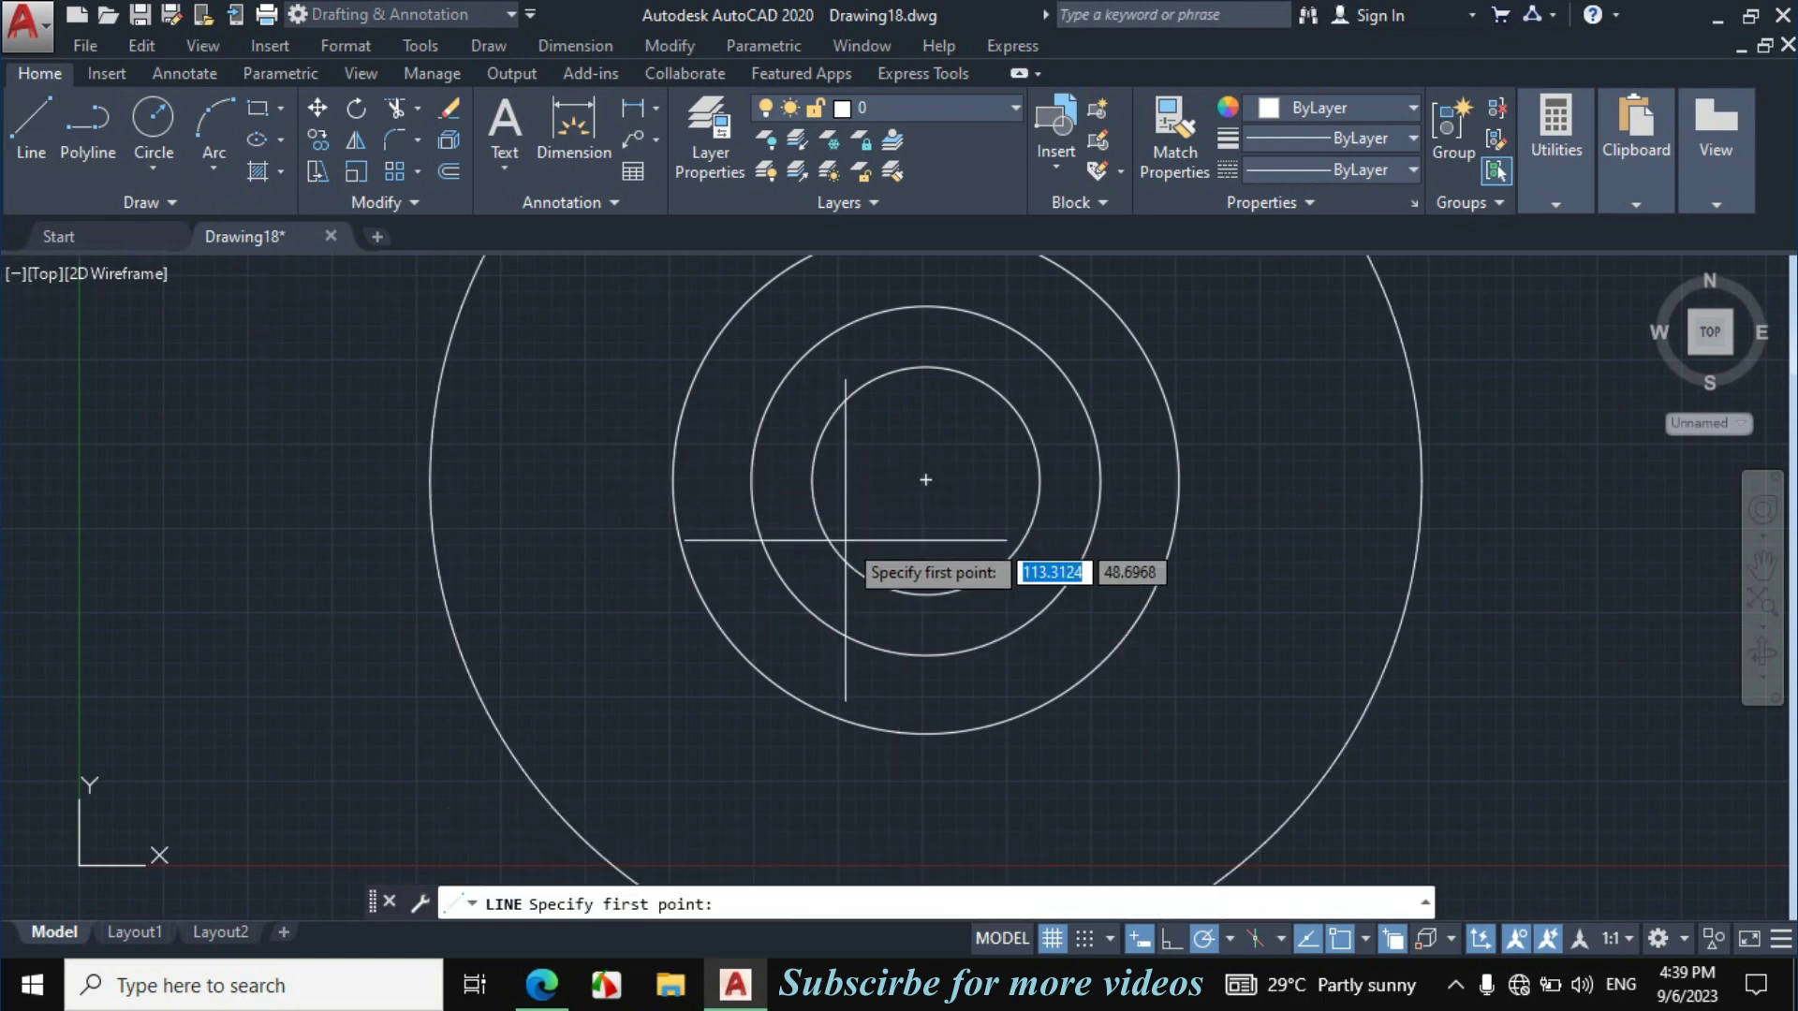
{"action": "left_click", "coordinate": [925, 479]}
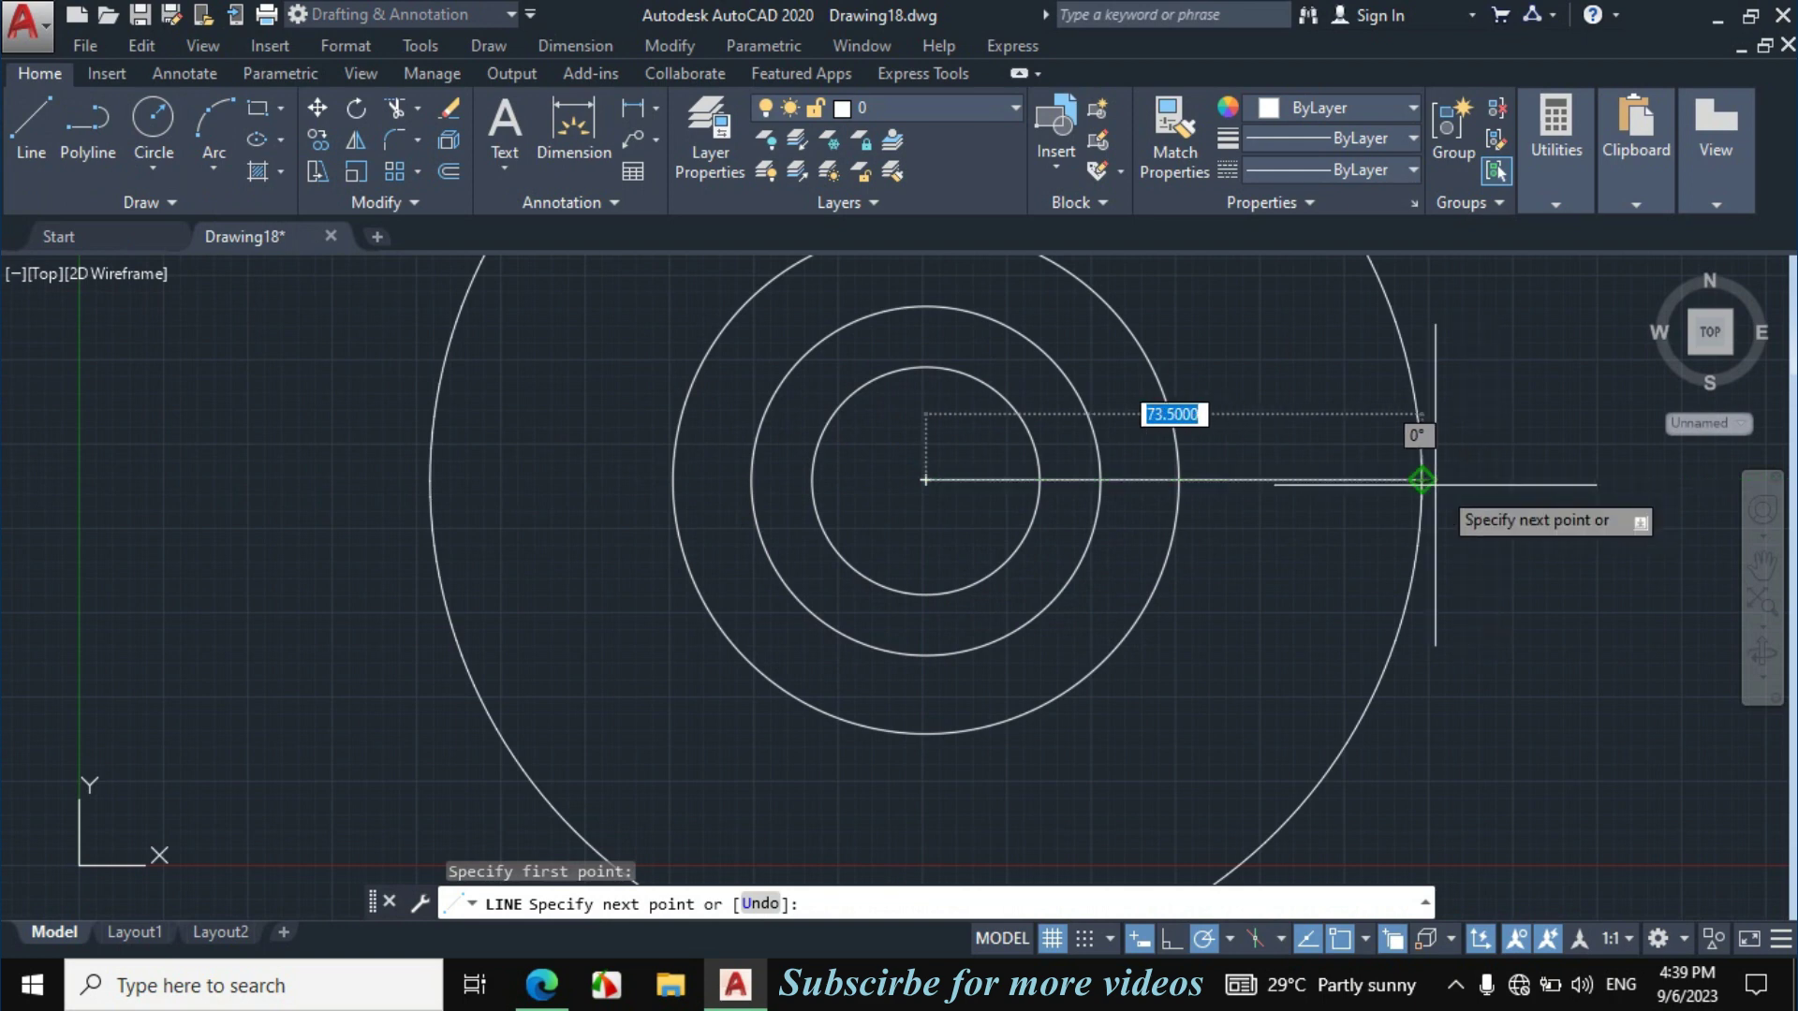
{"action": "left_click", "coordinate": [1500, 481]}
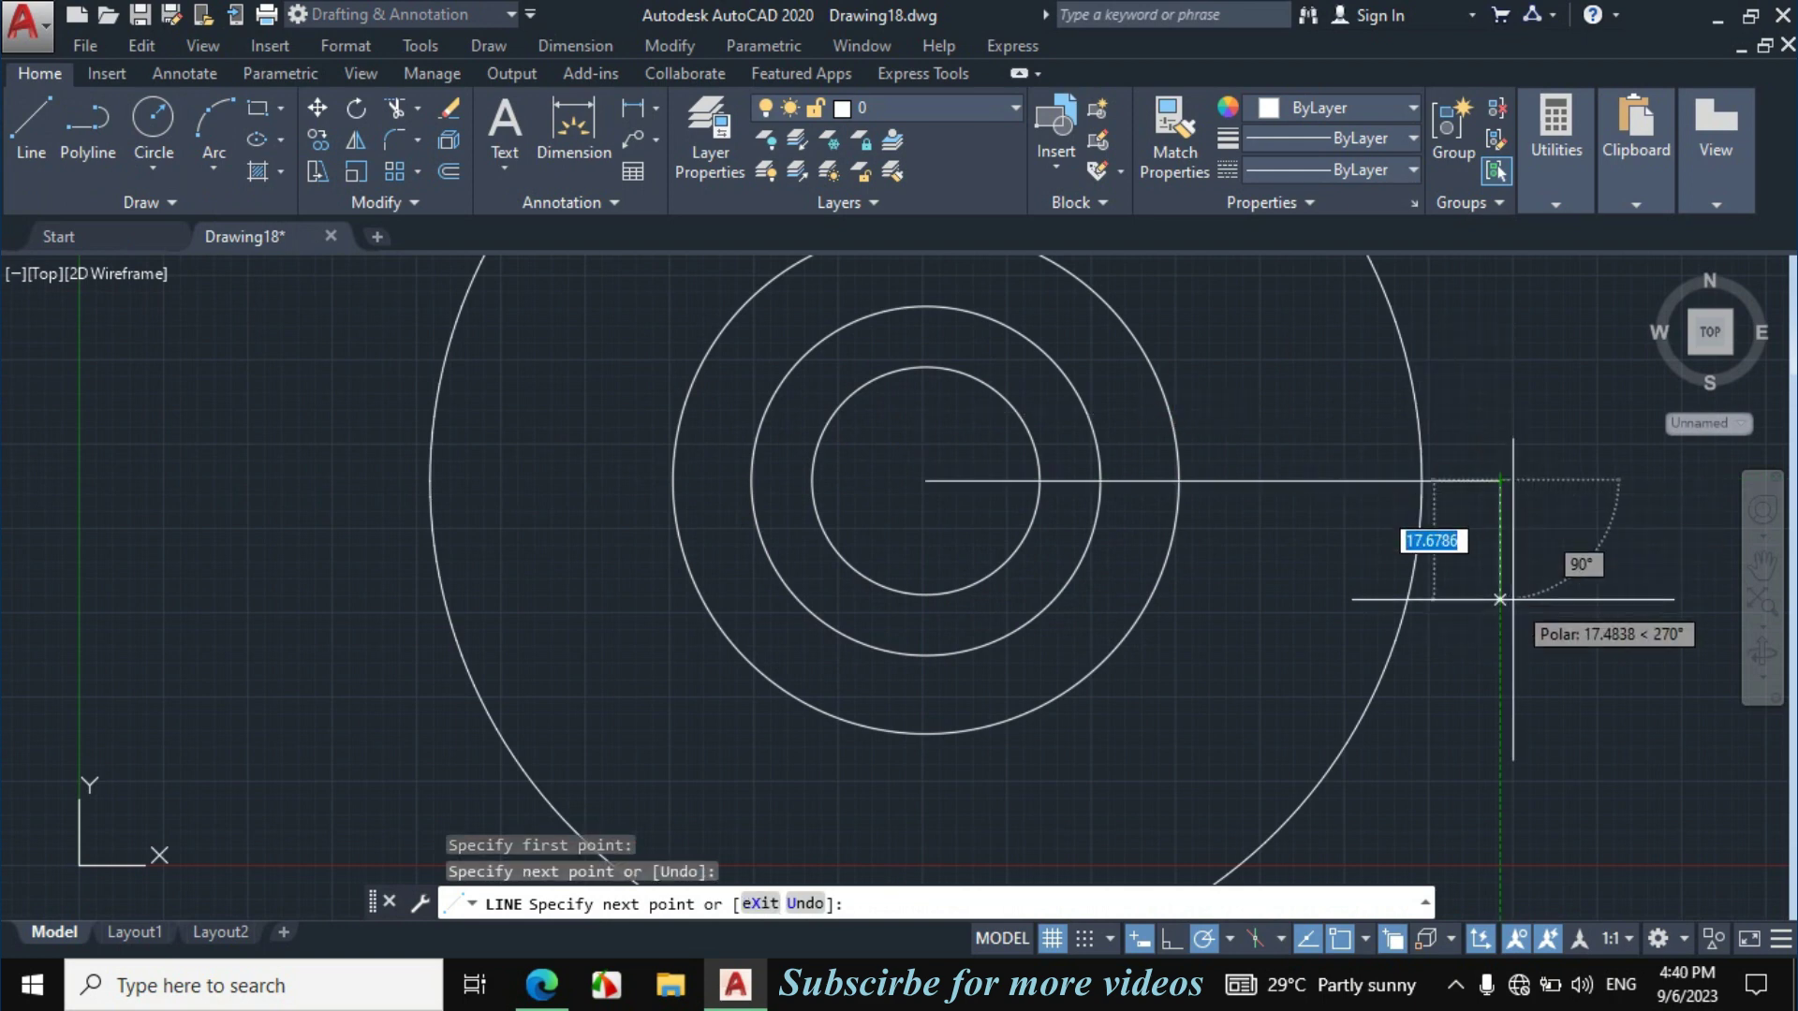
{"action": "type", "text": "15.75"}
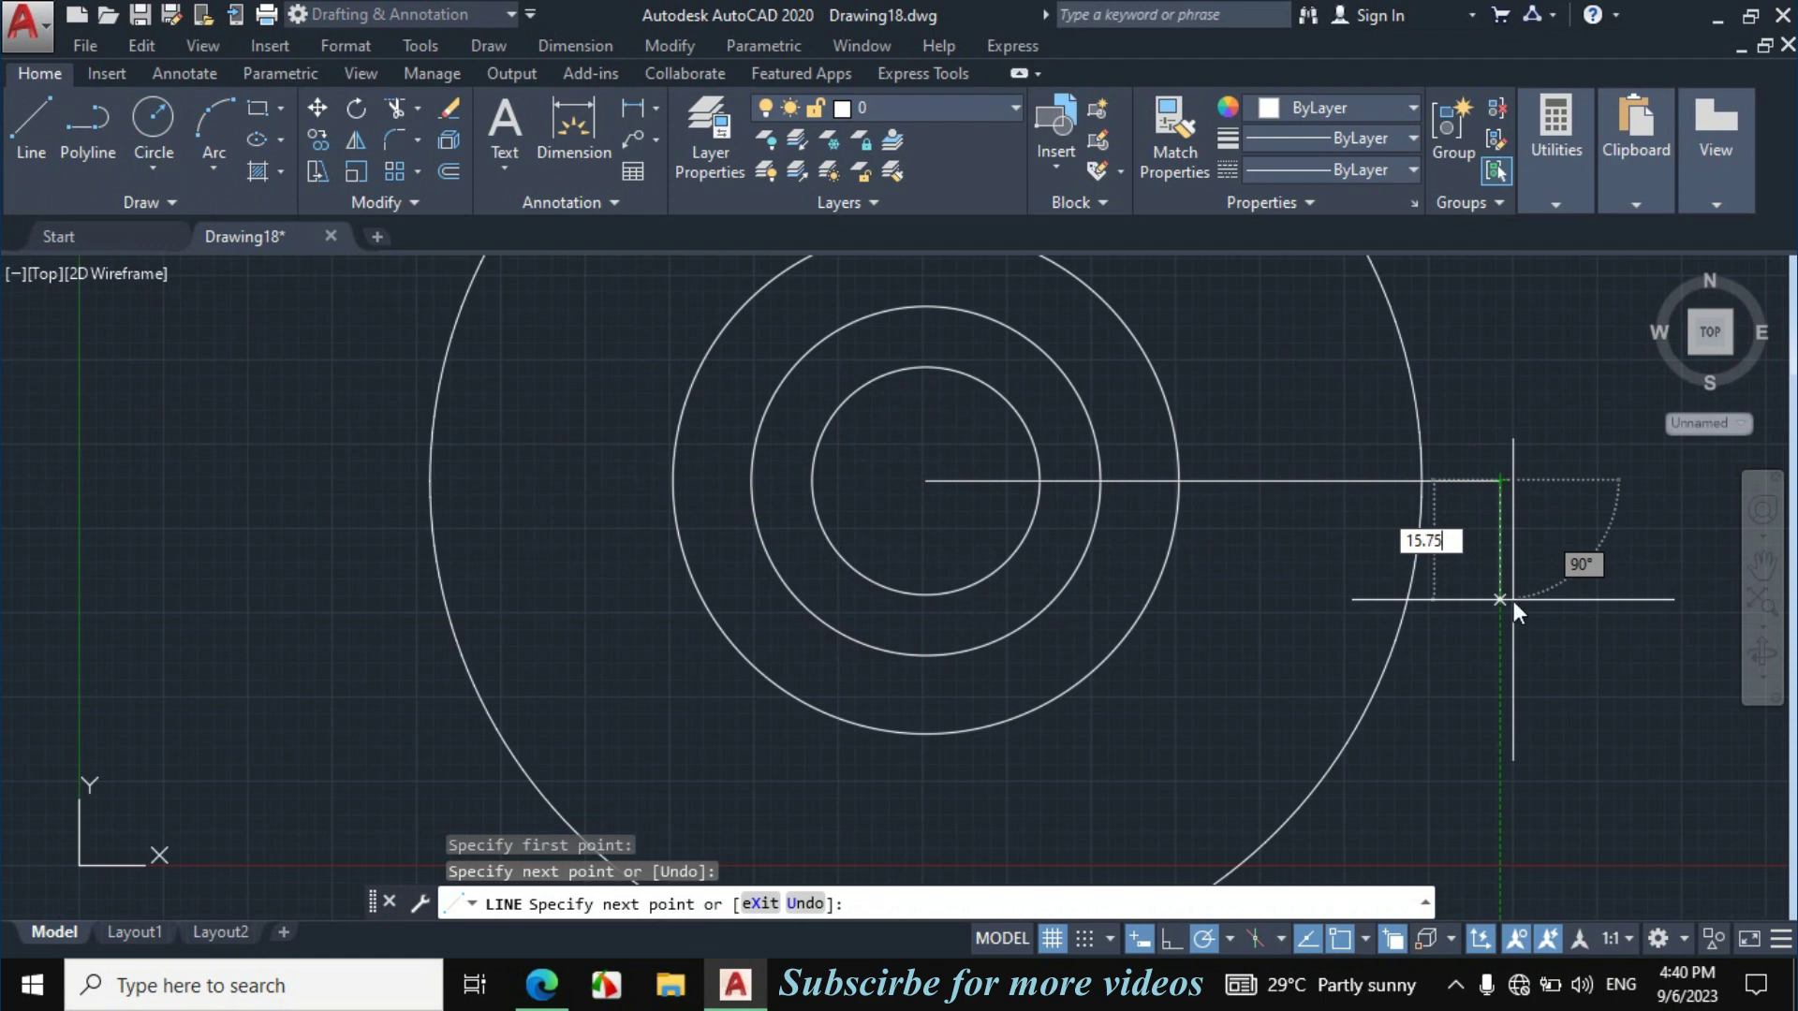
{"action": "key", "text": "Return"}
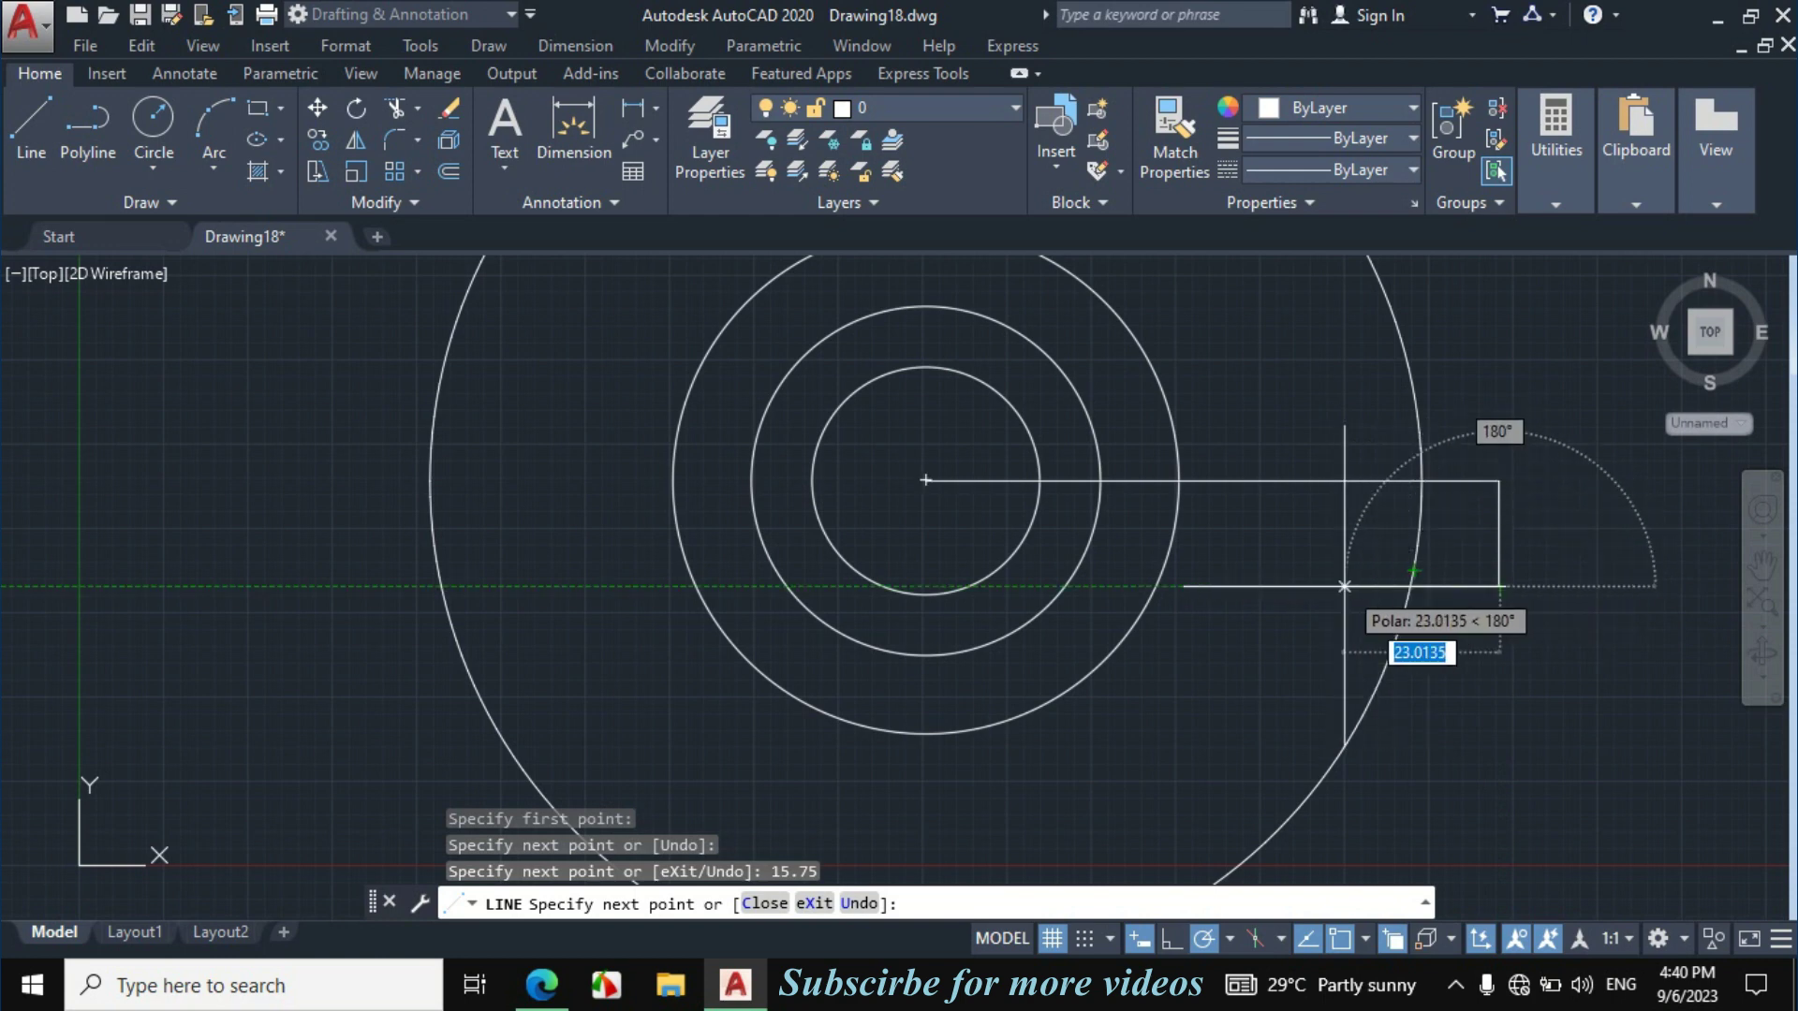
{"action": "left_click", "coordinate": [1341, 588]}
{"action": "key", "text": "Escape"}
{"action": "scroll", "coordinate": [1425, 590], "scroll_direction": "up", "scroll_amount": 4}
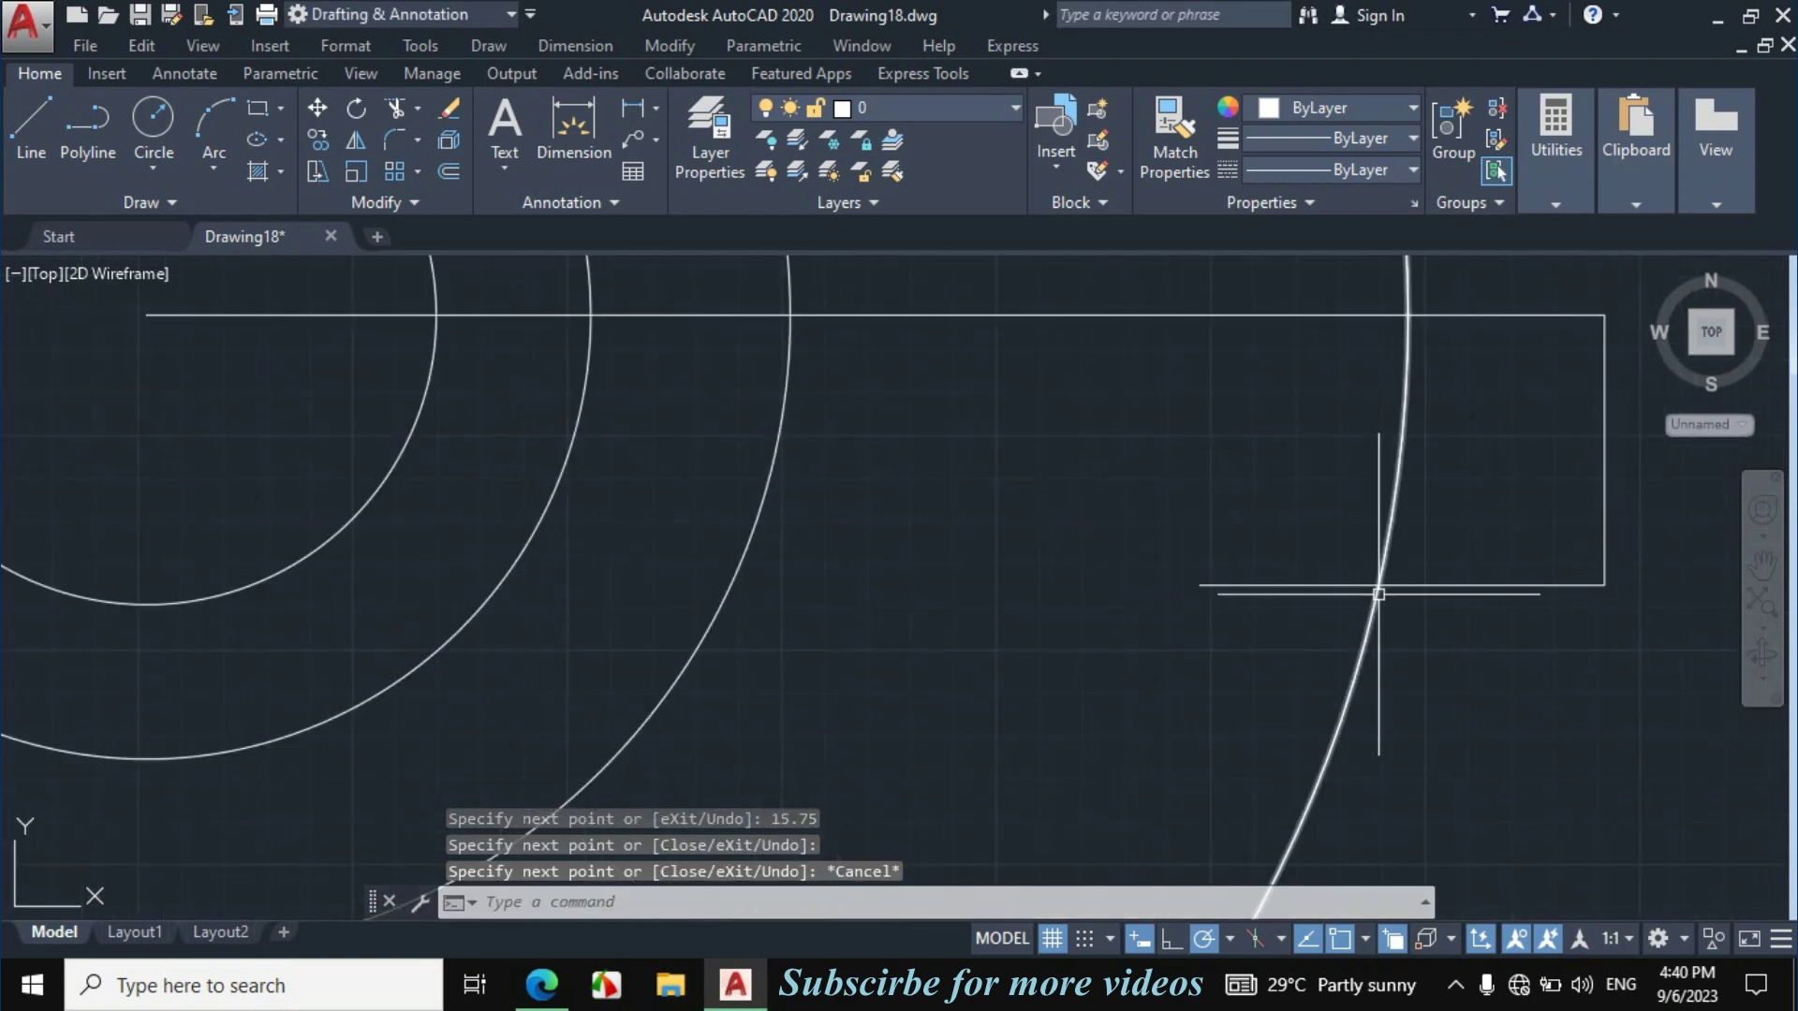
{"action": "left_click", "coordinate": [542, 984]}
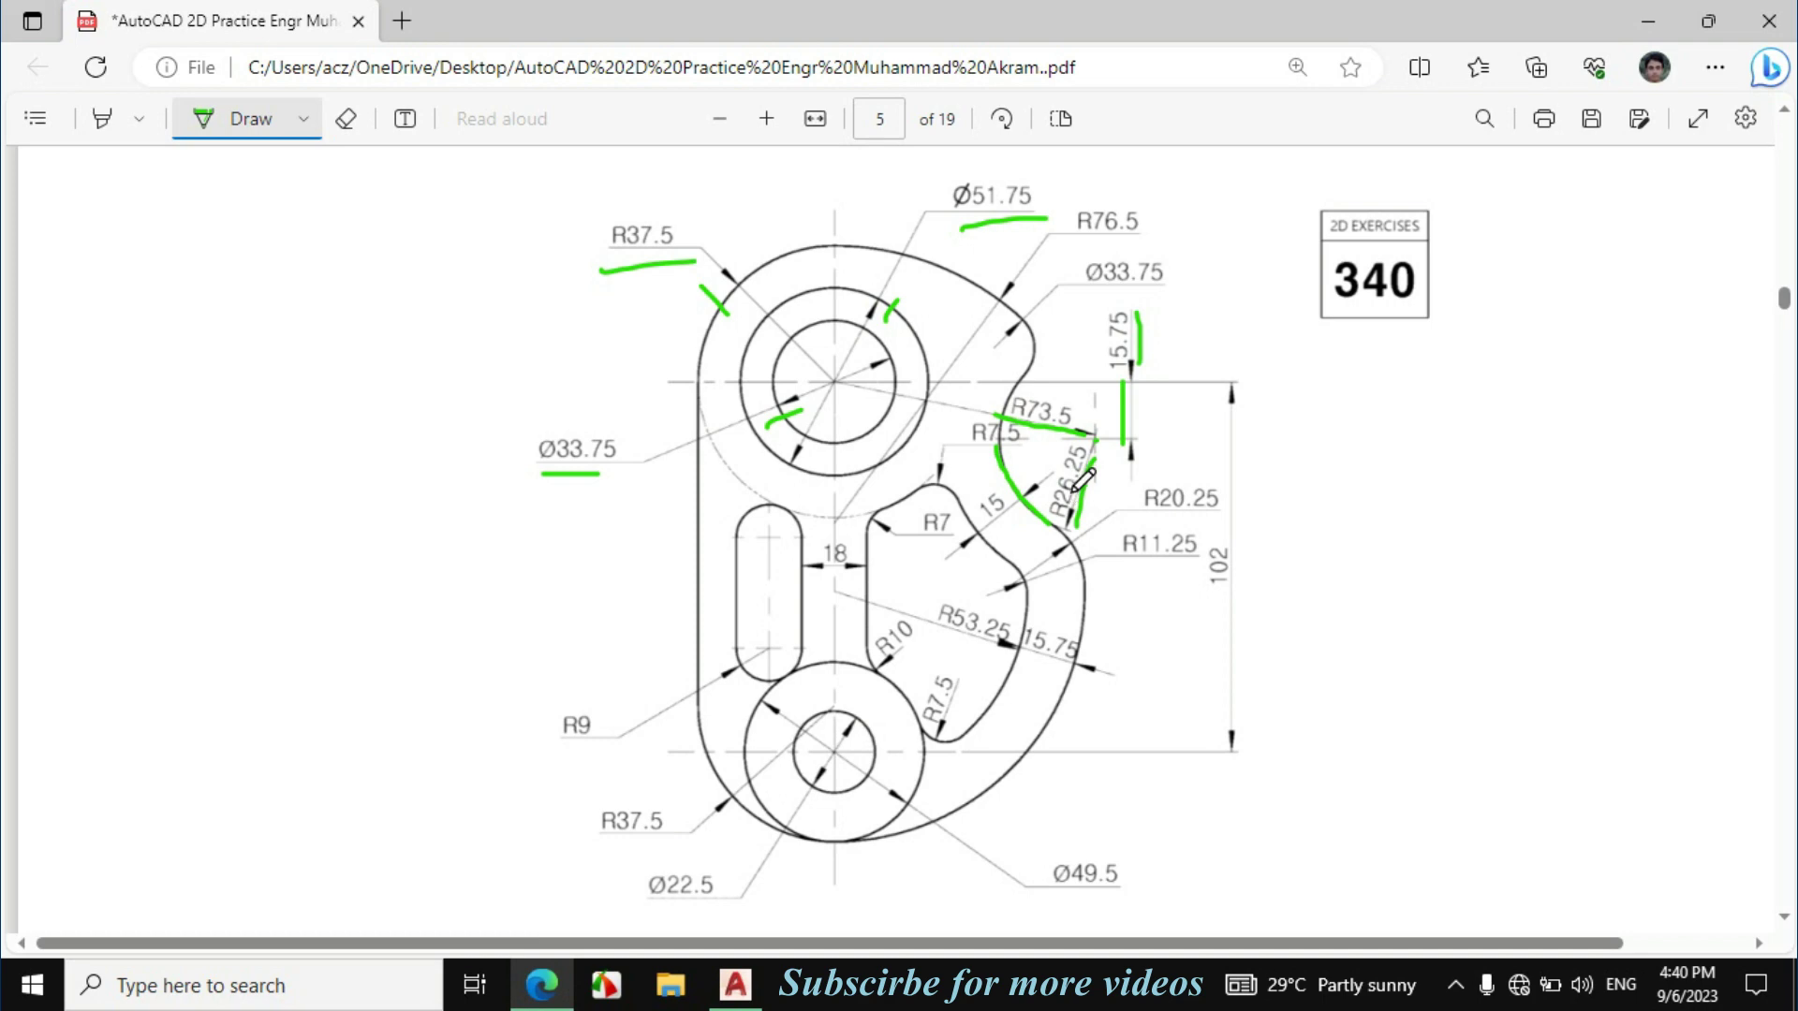
{"action": "left_click", "coordinate": [736, 983]}
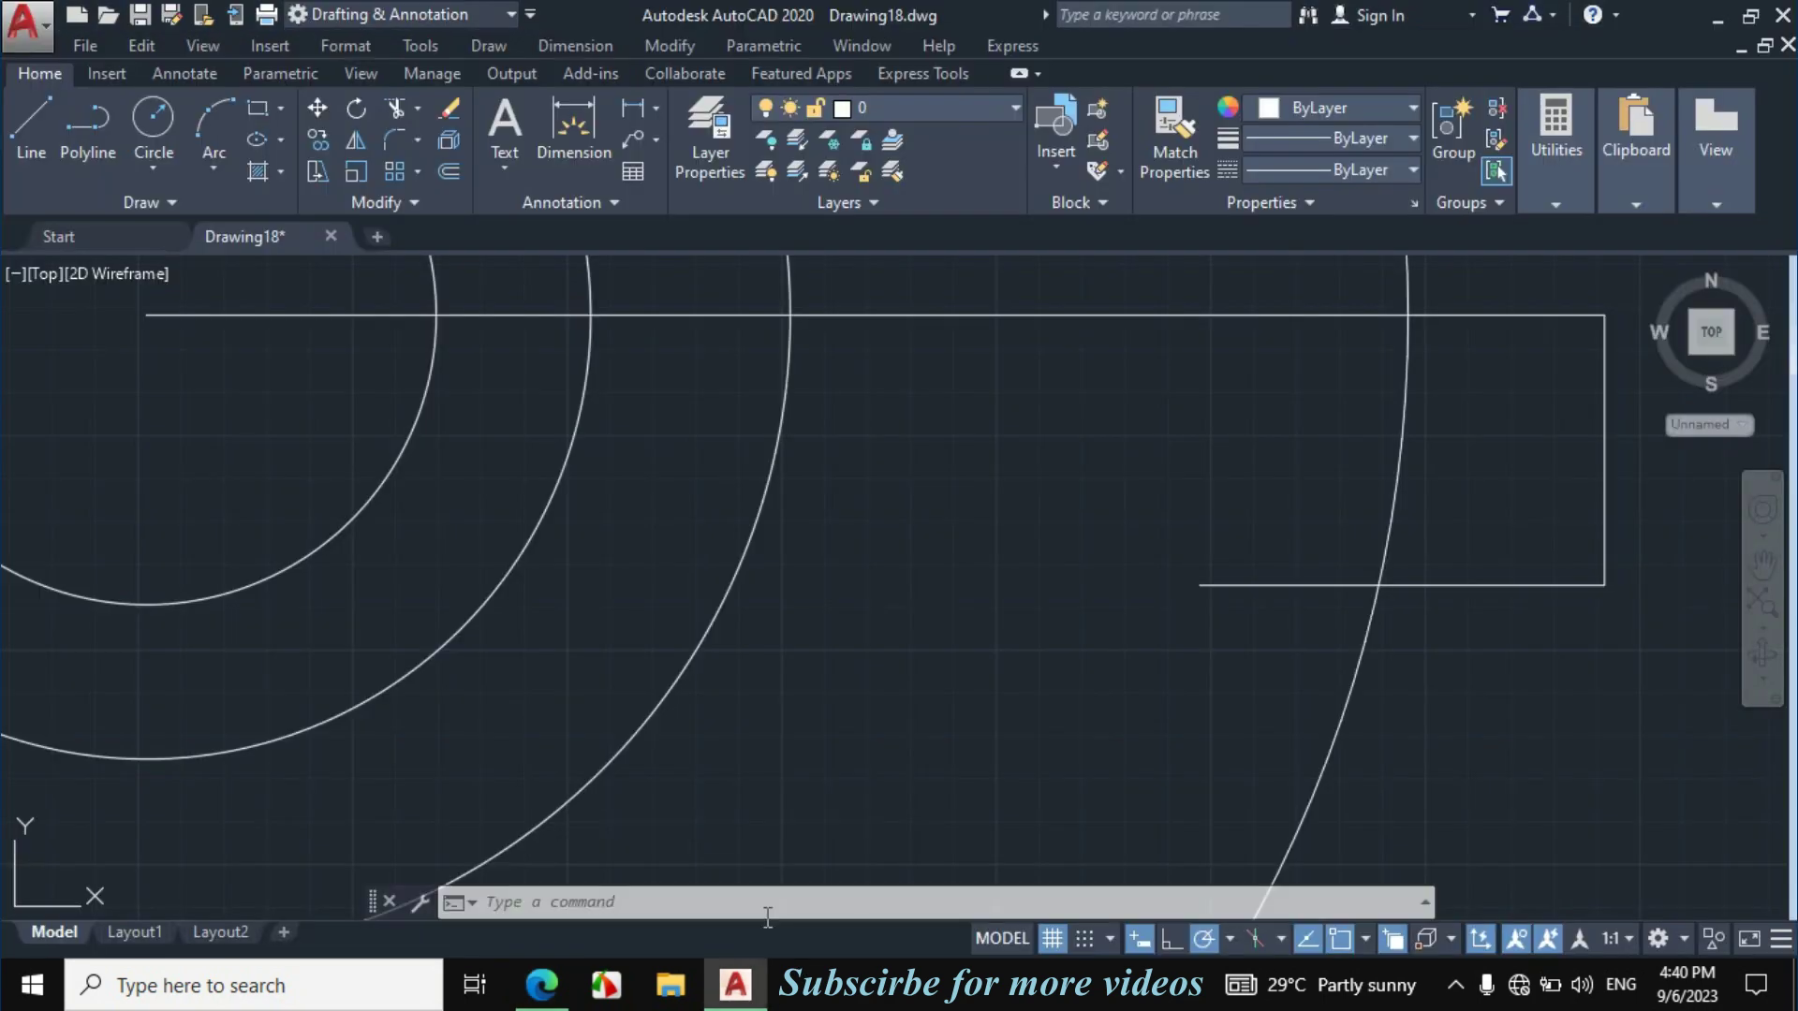
Draw an R26.25 circle centred where the construction line meets the arc.
{"action": "left_click", "coordinate": [157, 170]}
{"action": "left_click", "coordinate": [205, 224]}
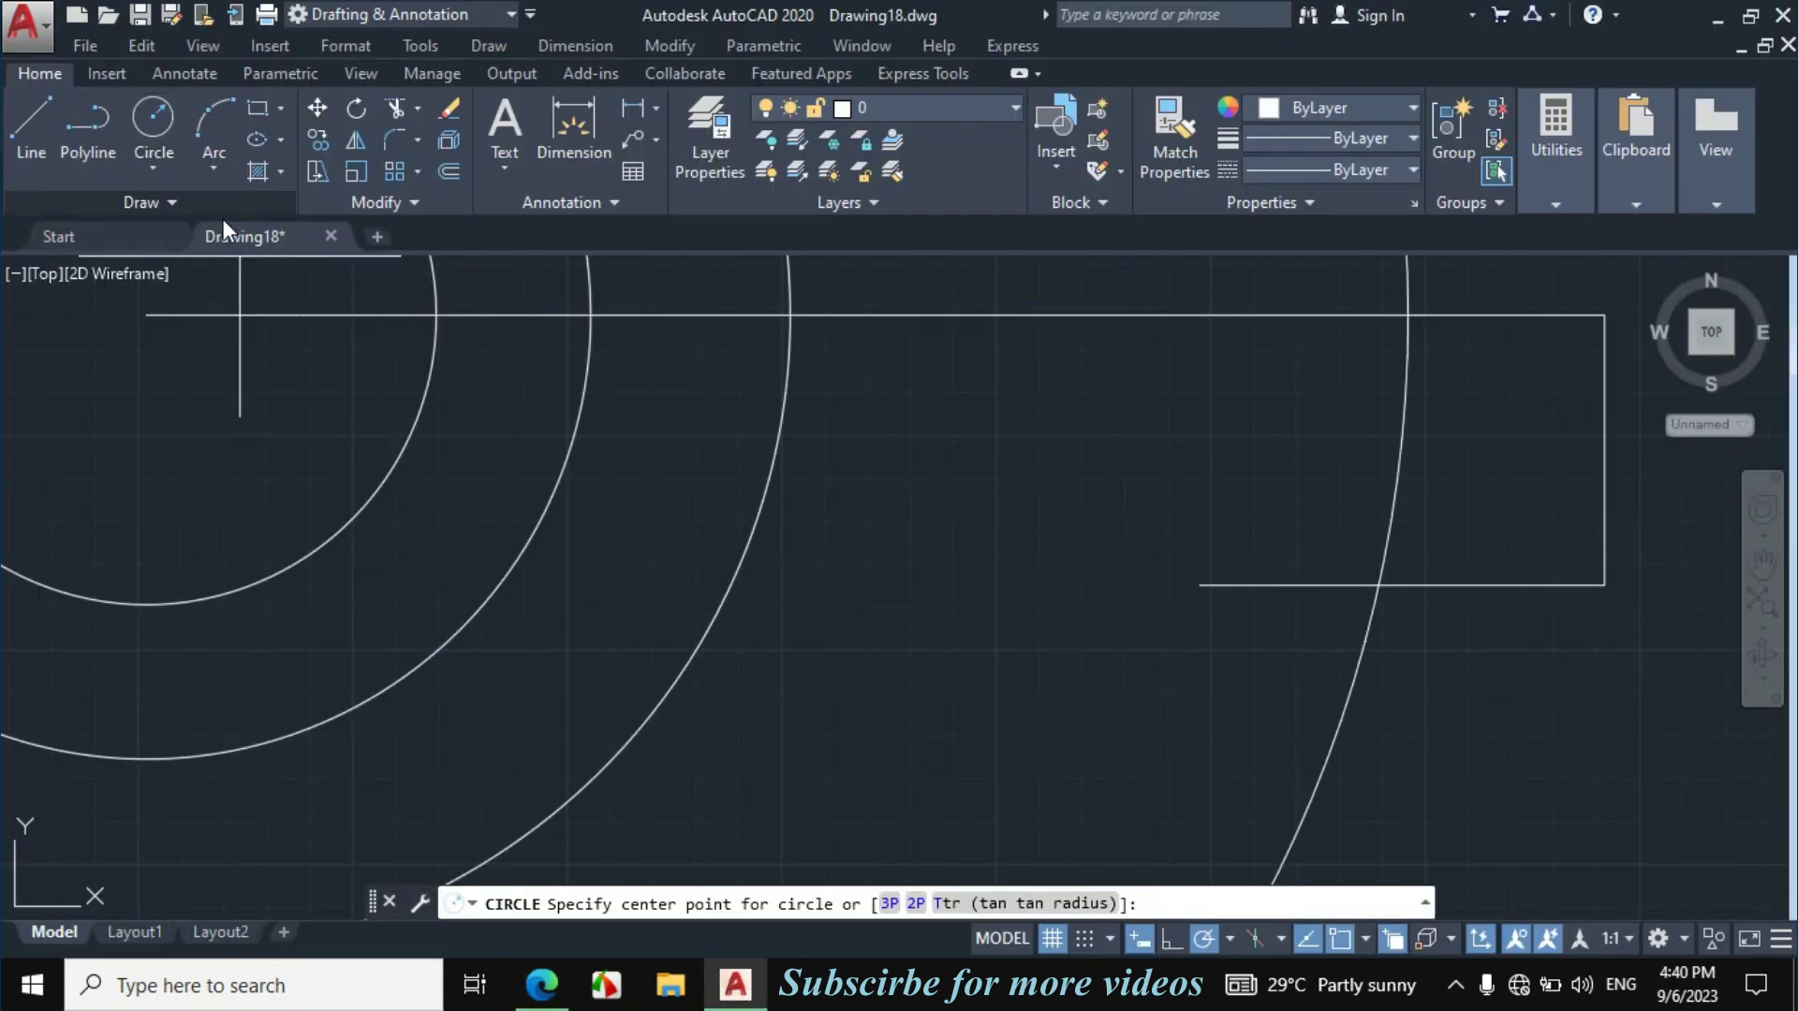
{"action": "left_click", "coordinate": [1381, 587]}
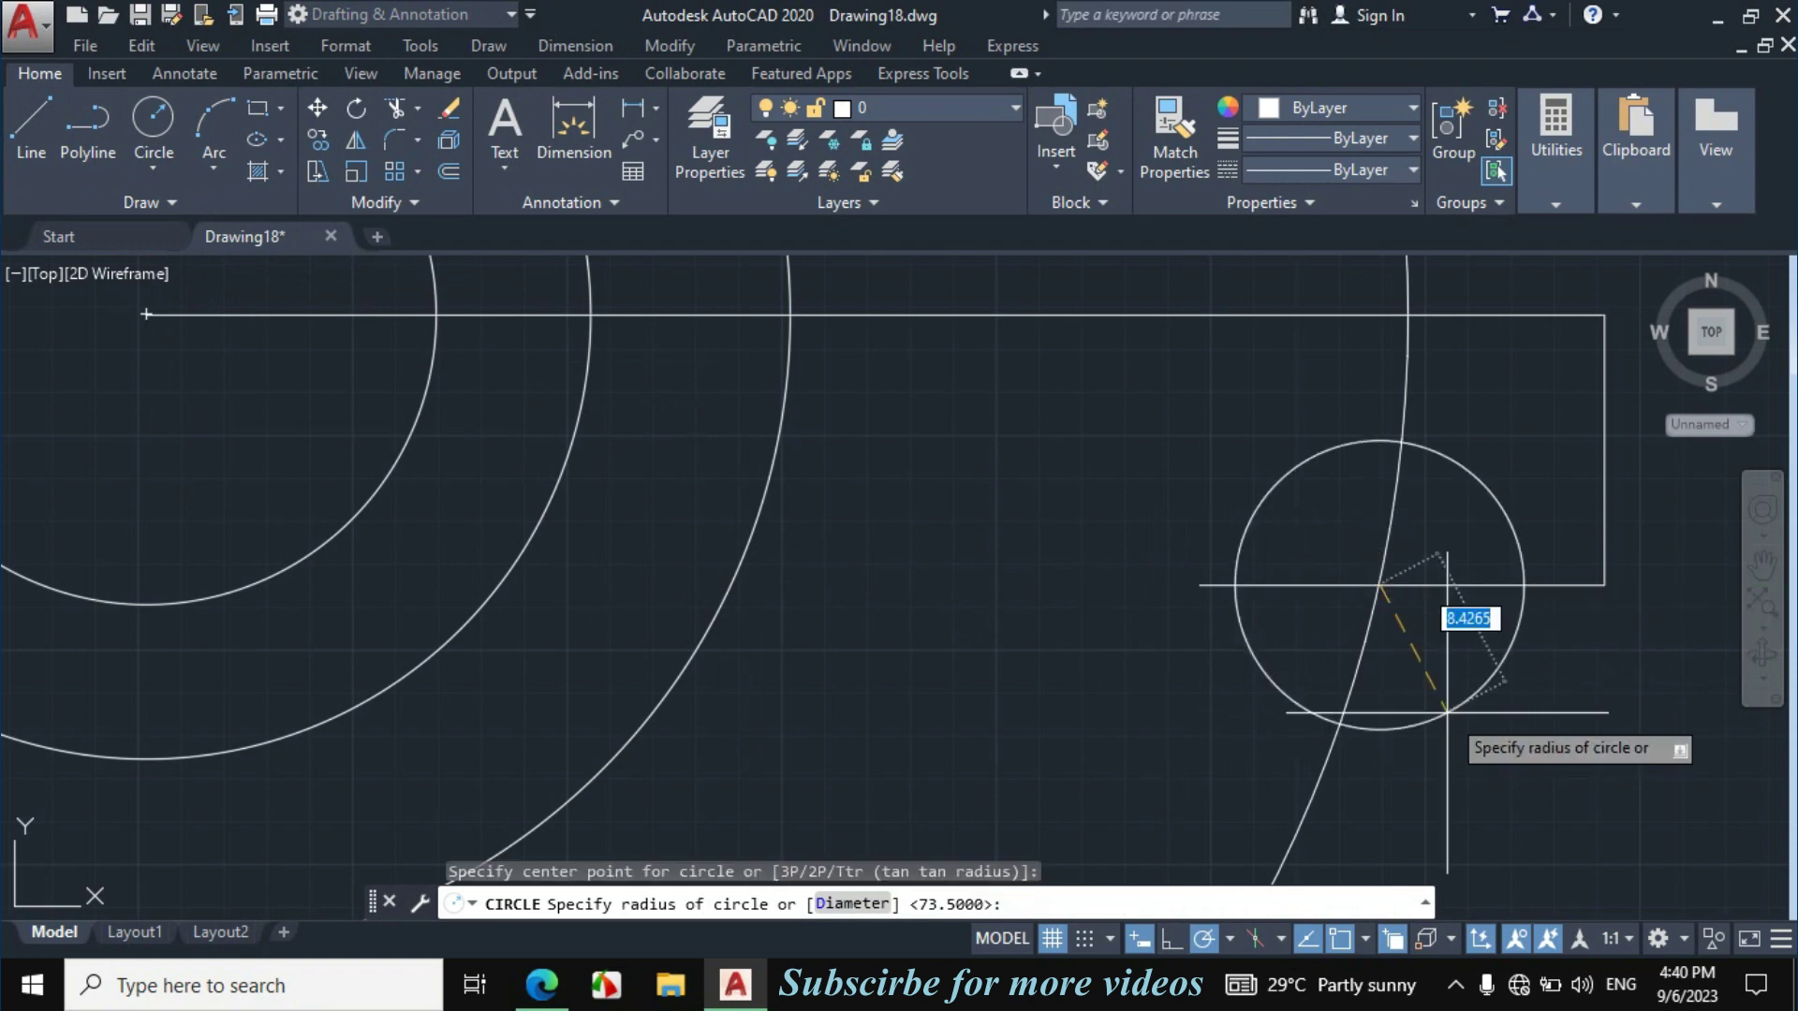
{"action": "type", "text": "26.2"}
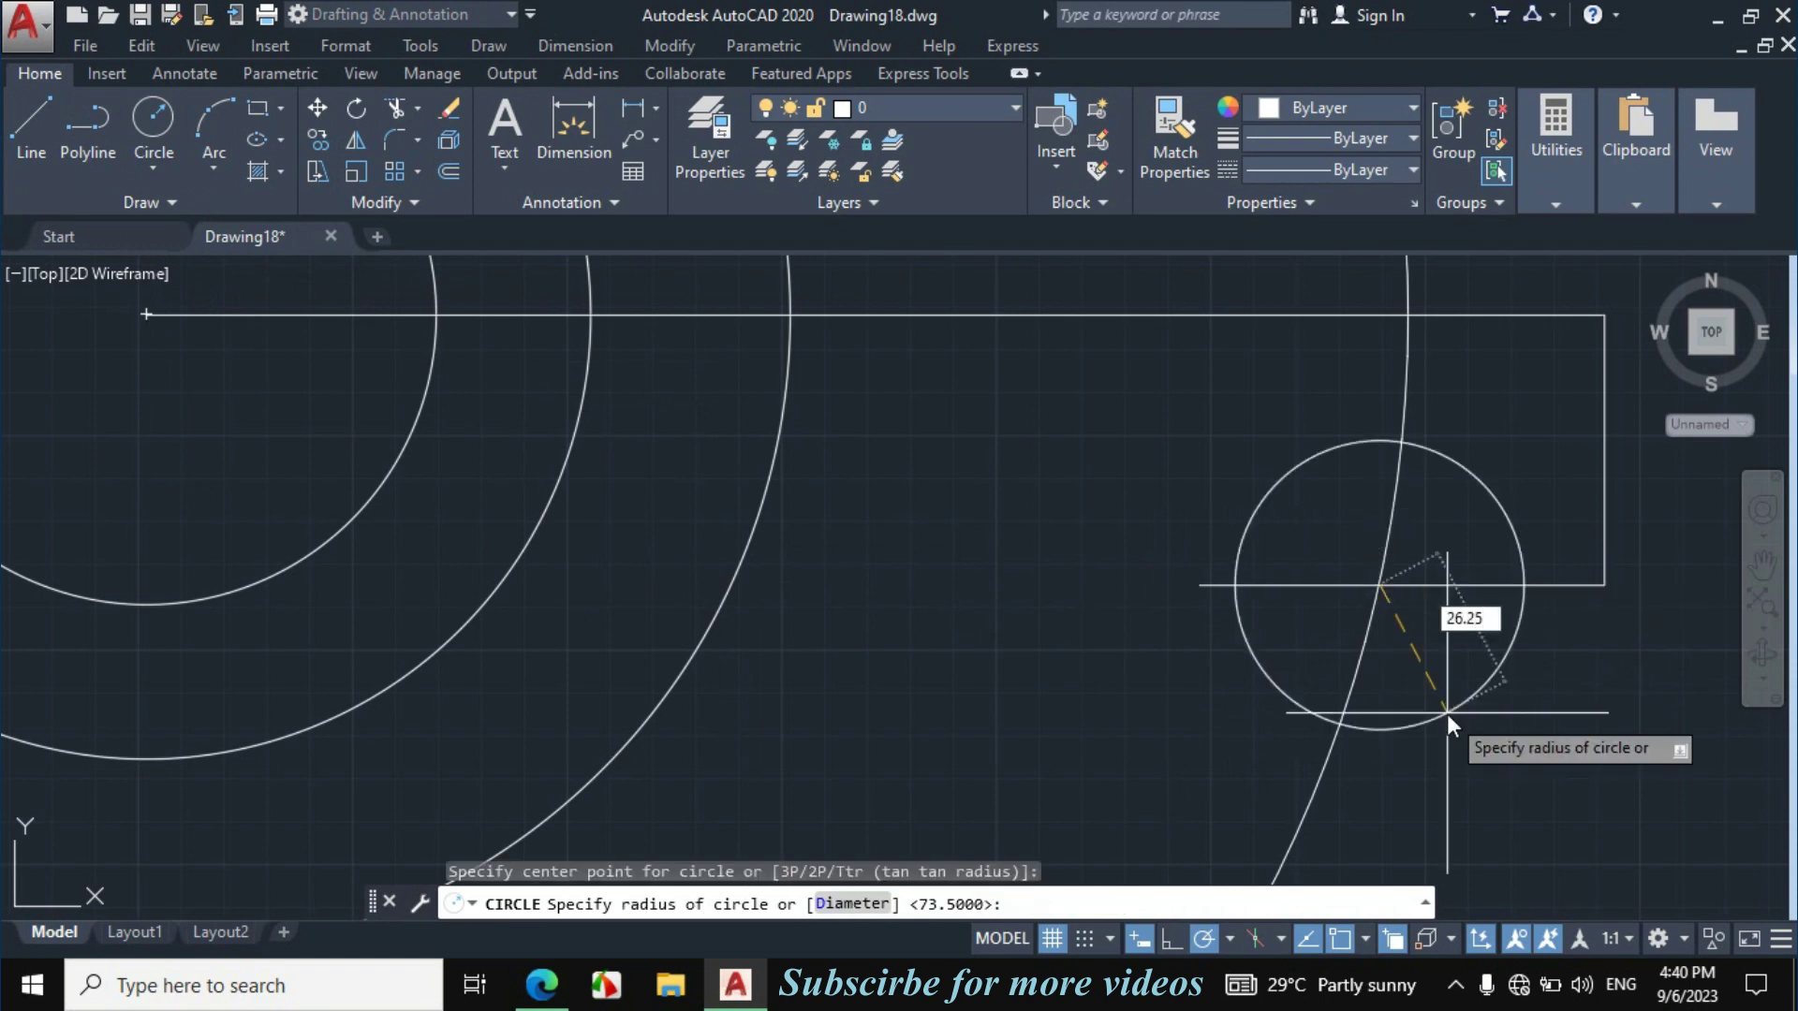
{"action": "key", "text": "Return"}
{"action": "scroll", "coordinate": [851, 614], "scroll_direction": "down", "scroll_amount": 3}
{"action": "scroll", "coordinate": [1080, 484], "scroll_direction": "up", "scroll_amount": 1}
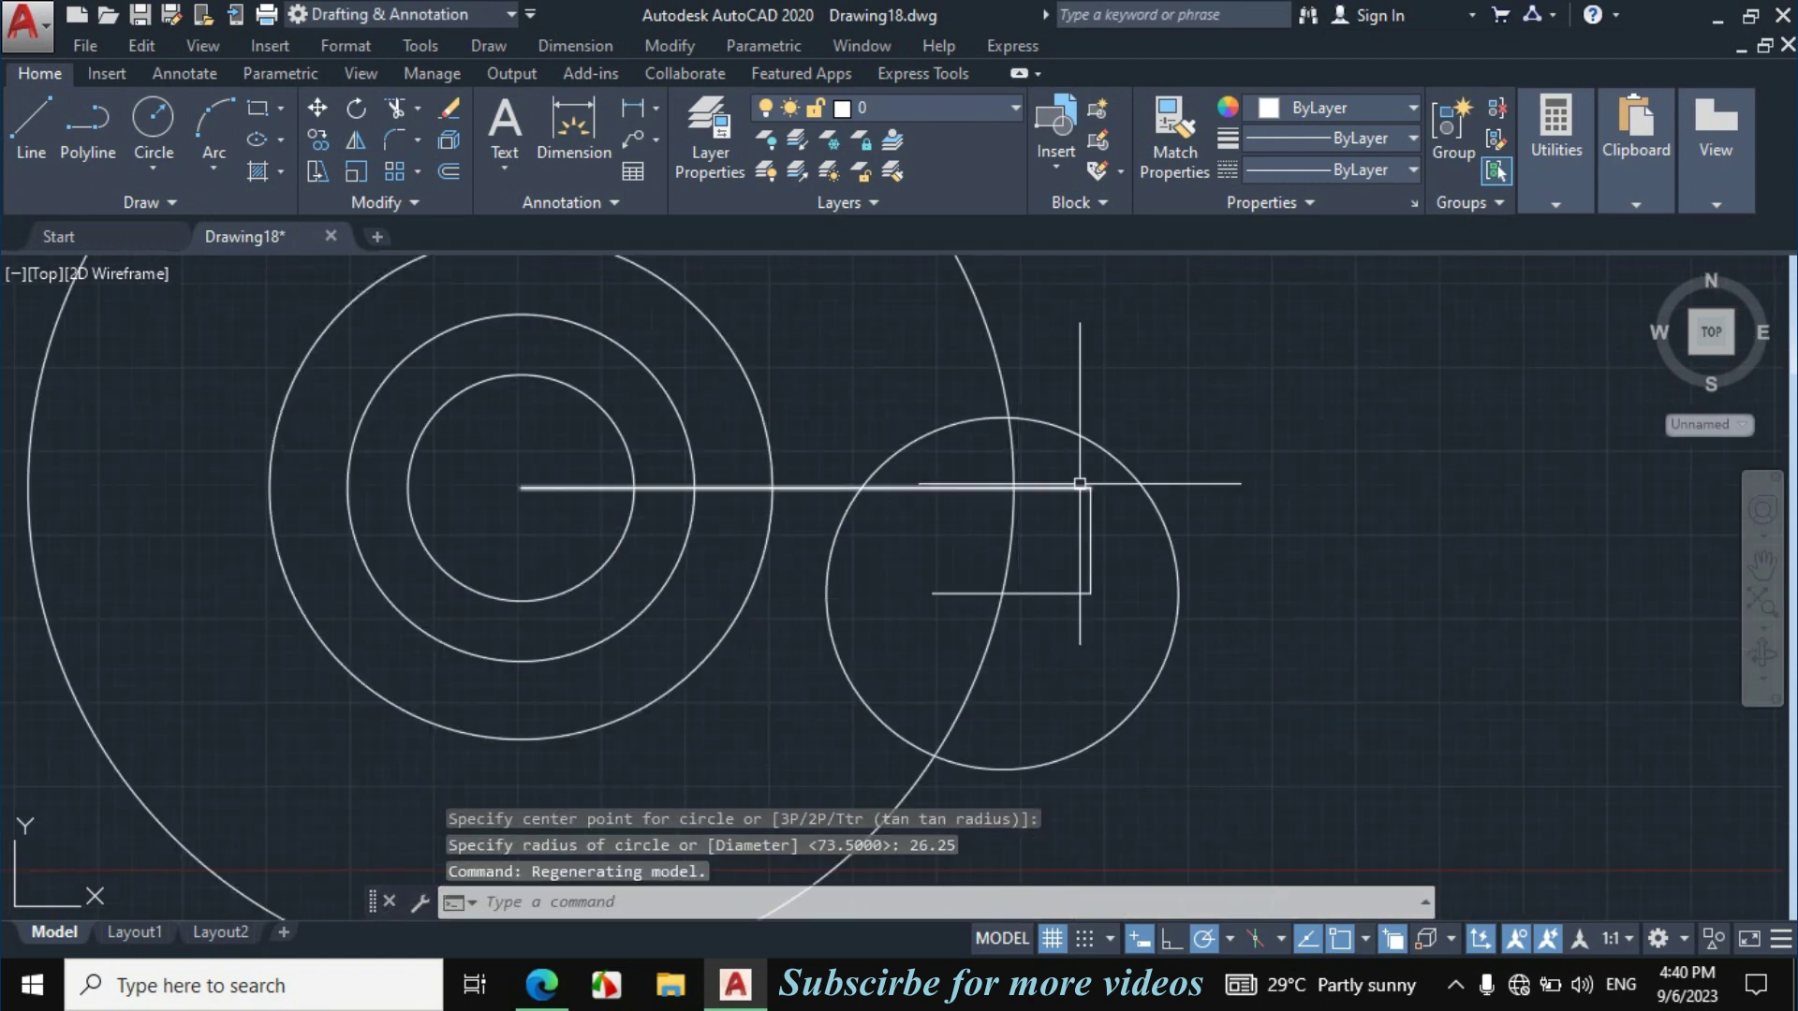
Erase the R73.5 circle and construction lines with a crossing selection.
{"action": "left_click", "coordinate": [1089, 483]}
{"action": "left_click", "coordinate": [927, 634]}
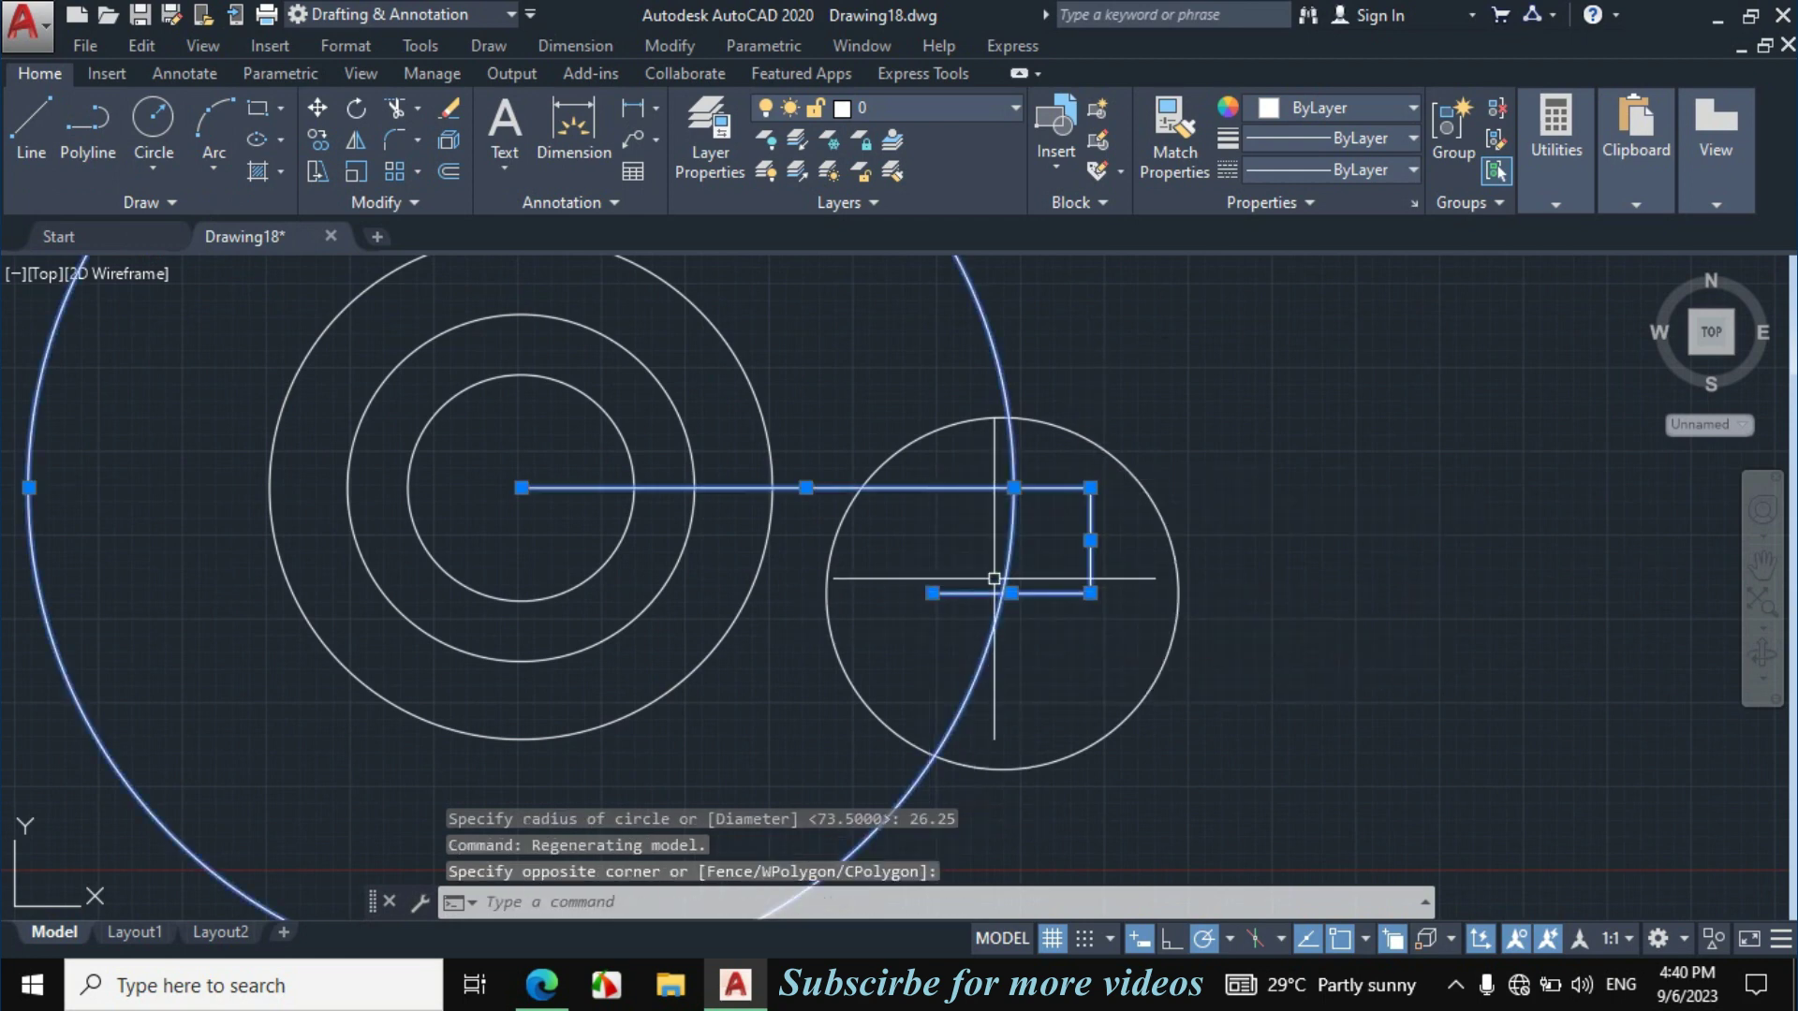
{"action": "type", "text": "e"}
{"action": "key", "text": "Return"}
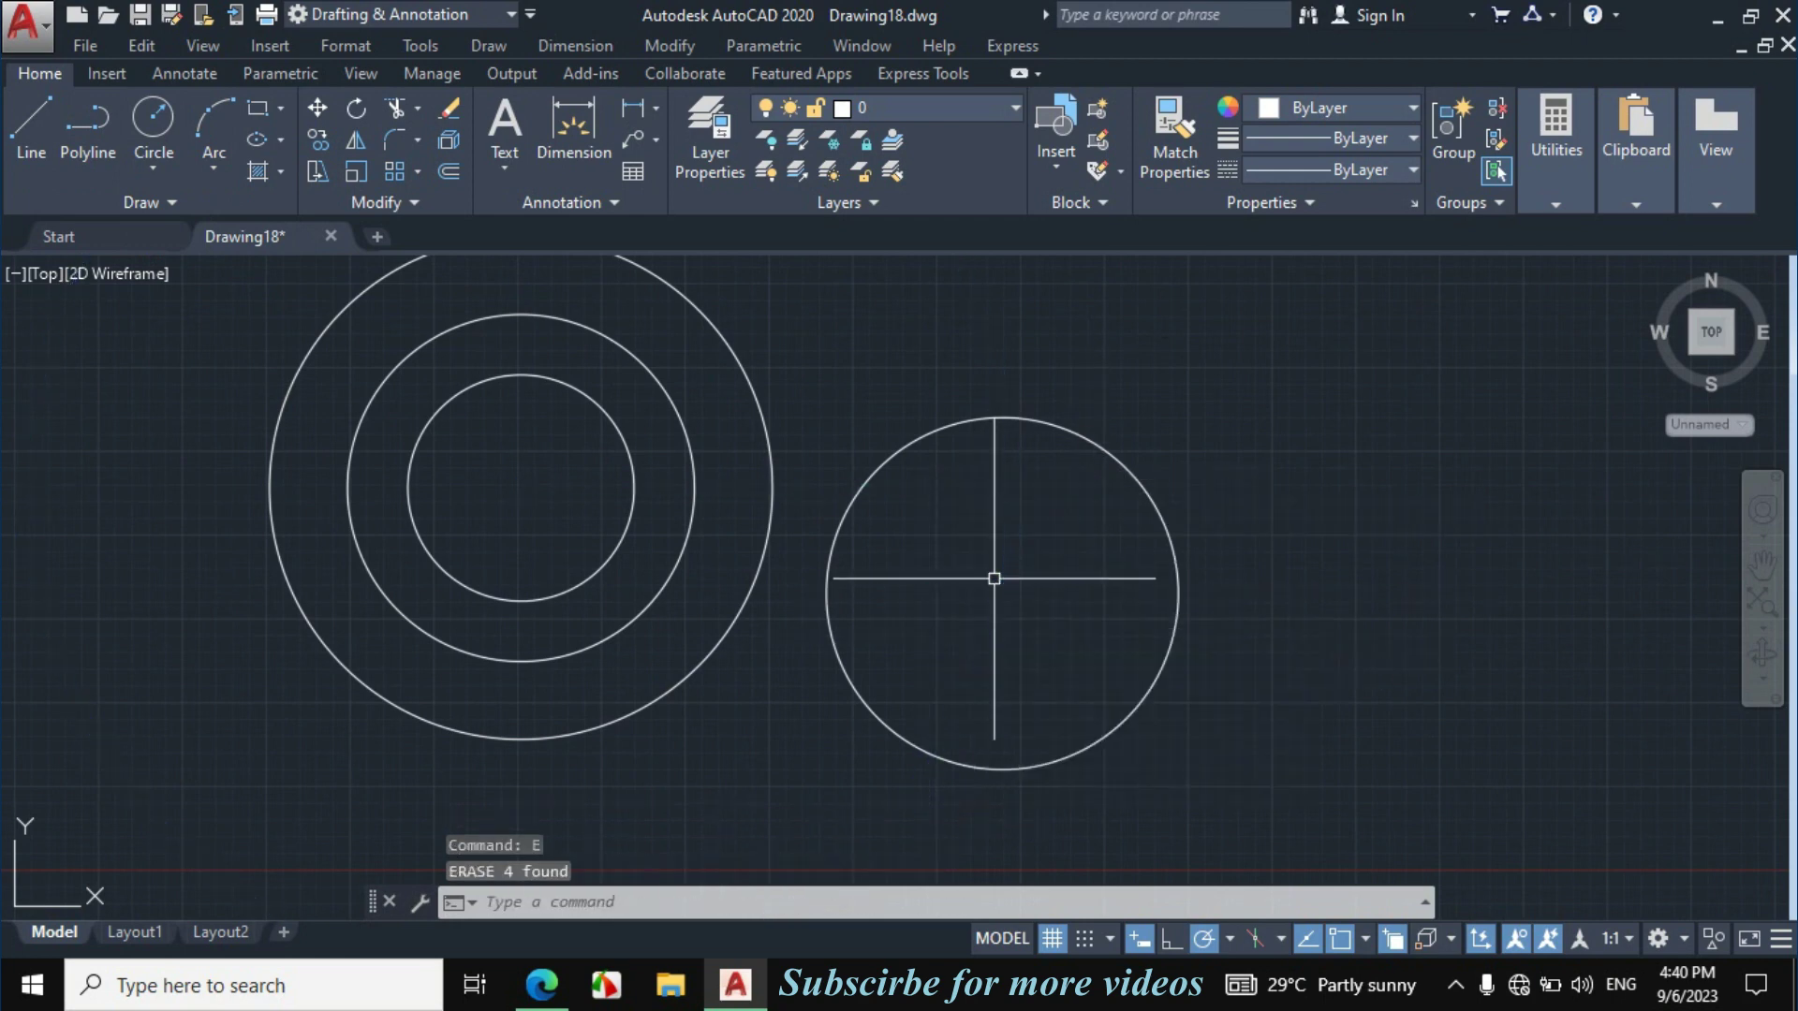
Ink the arc and underline the R76.5 dimension on the PDF.
{"action": "left_click", "coordinate": [541, 982]}
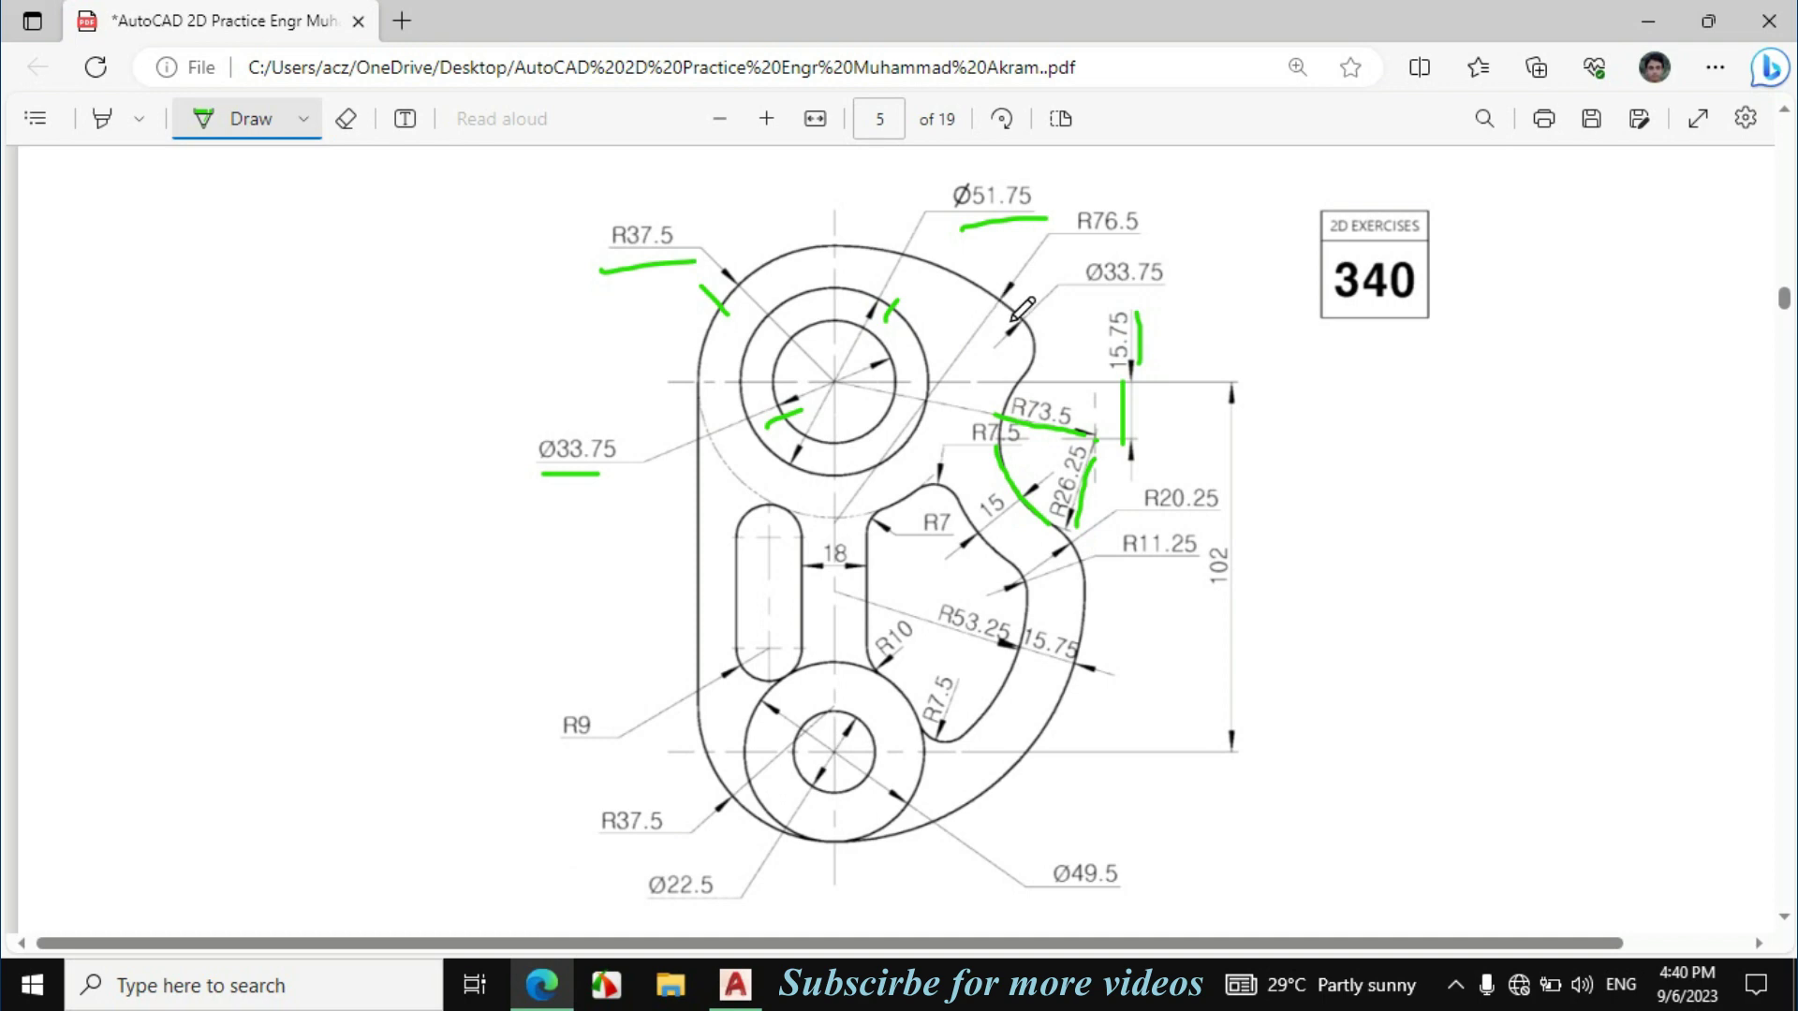
{"action": "left_click_drag", "start_coordinate": [994, 298], "coordinate": [959, 278]}
{"action": "left_click_drag", "start_coordinate": [1076, 246], "coordinate": [1127, 240]}
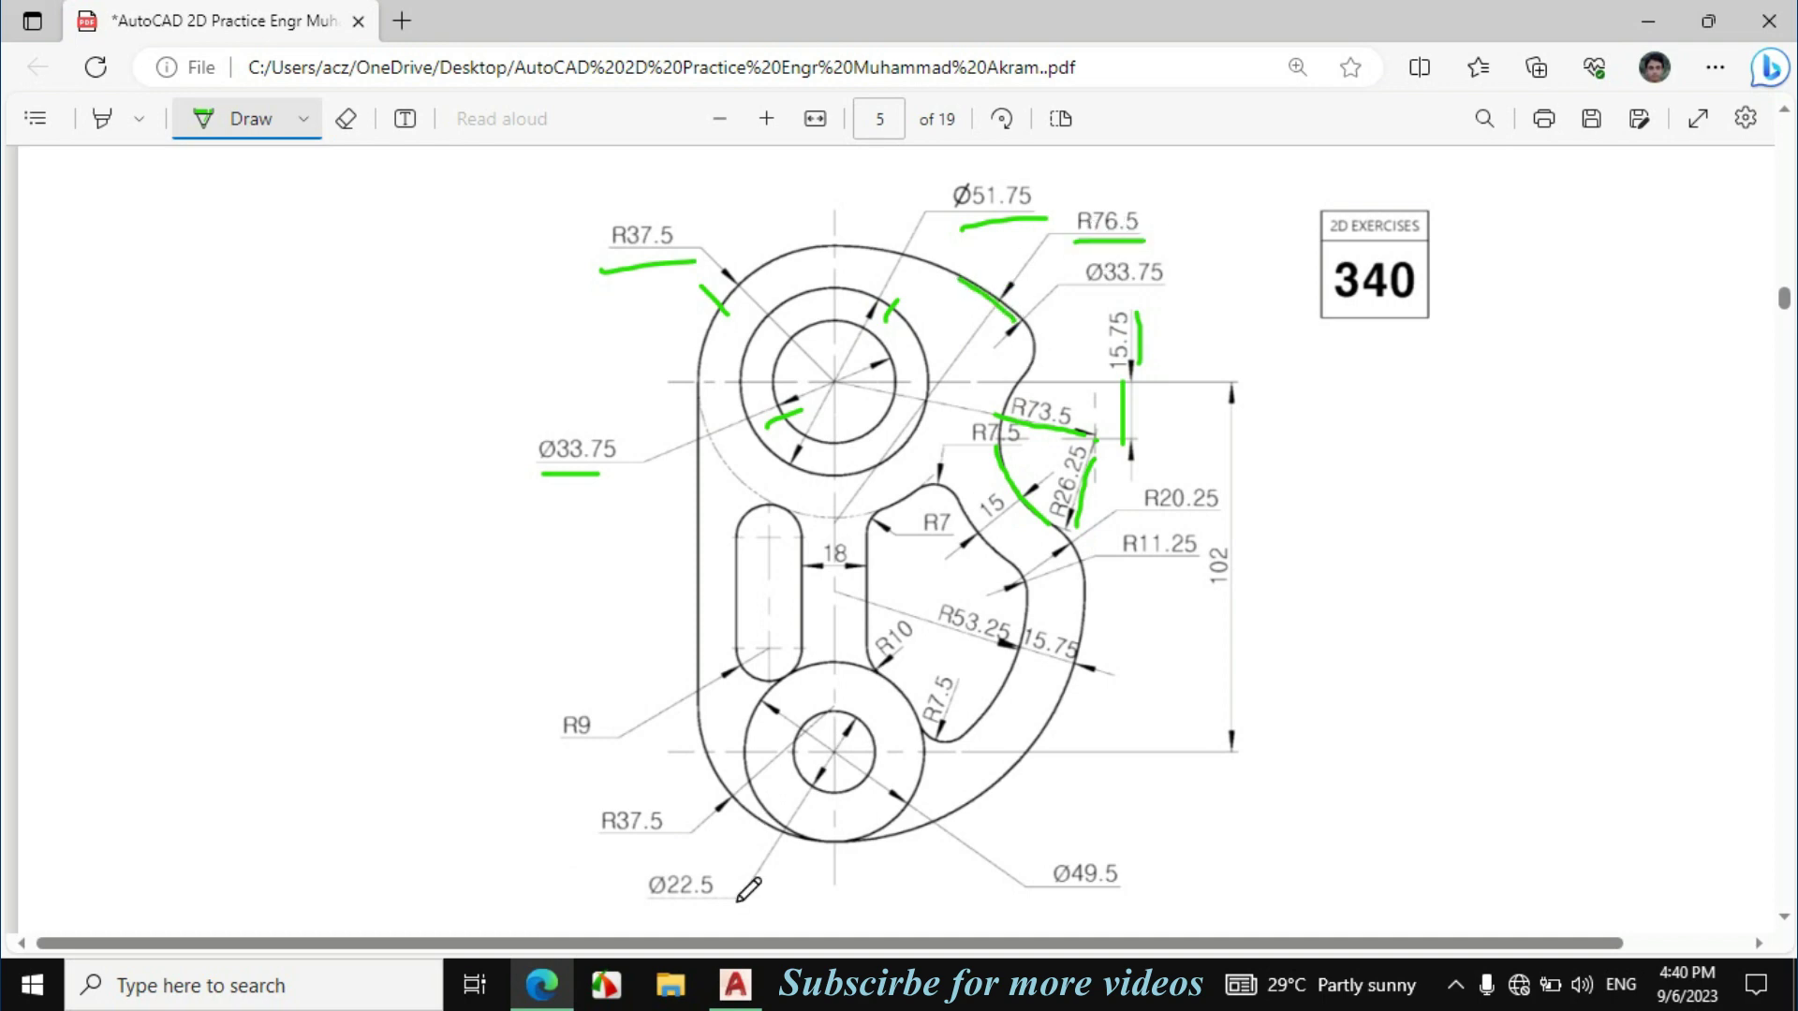
{"action": "left_click", "coordinate": [735, 983]}
{"action": "scroll", "coordinate": [852, 562], "scroll_direction": "down", "scroll_amount": 2}
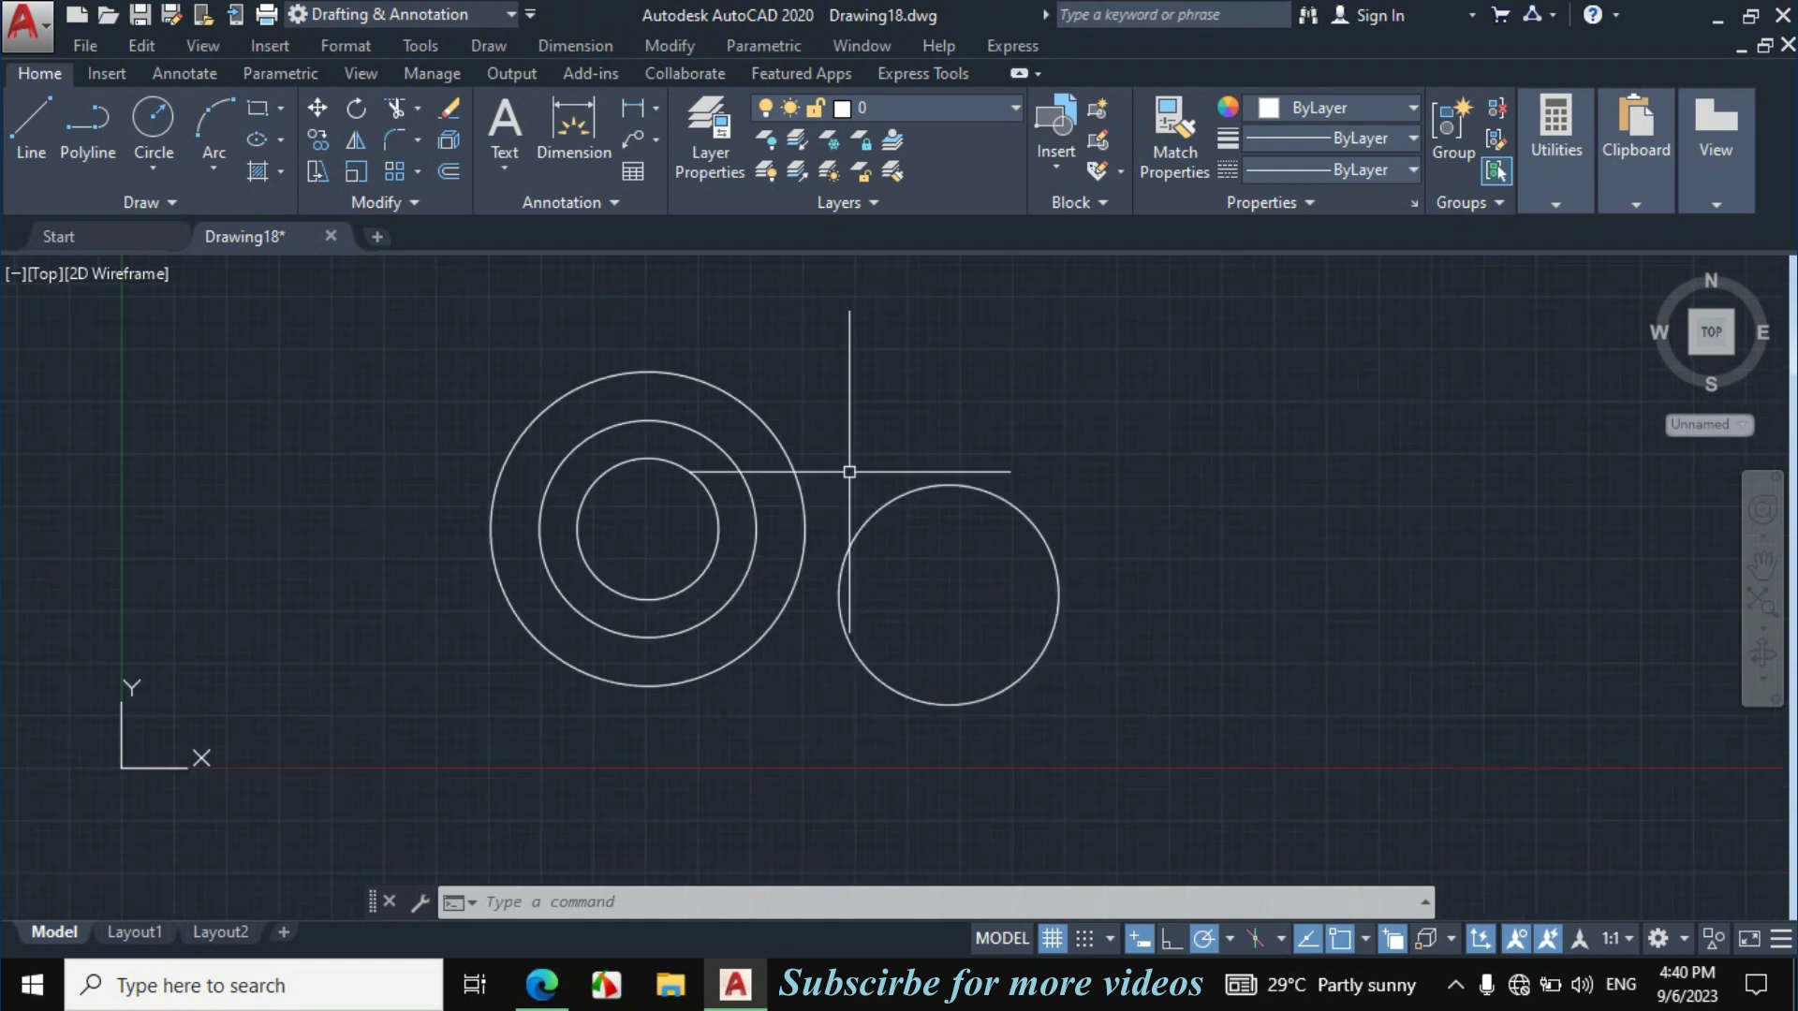
Draw an R76.5 circle tangent to the outer concentric circle and the R26.25 circle.
{"action": "left_click", "coordinate": [152, 171]}
{"action": "left_click", "coordinate": [212, 438]}
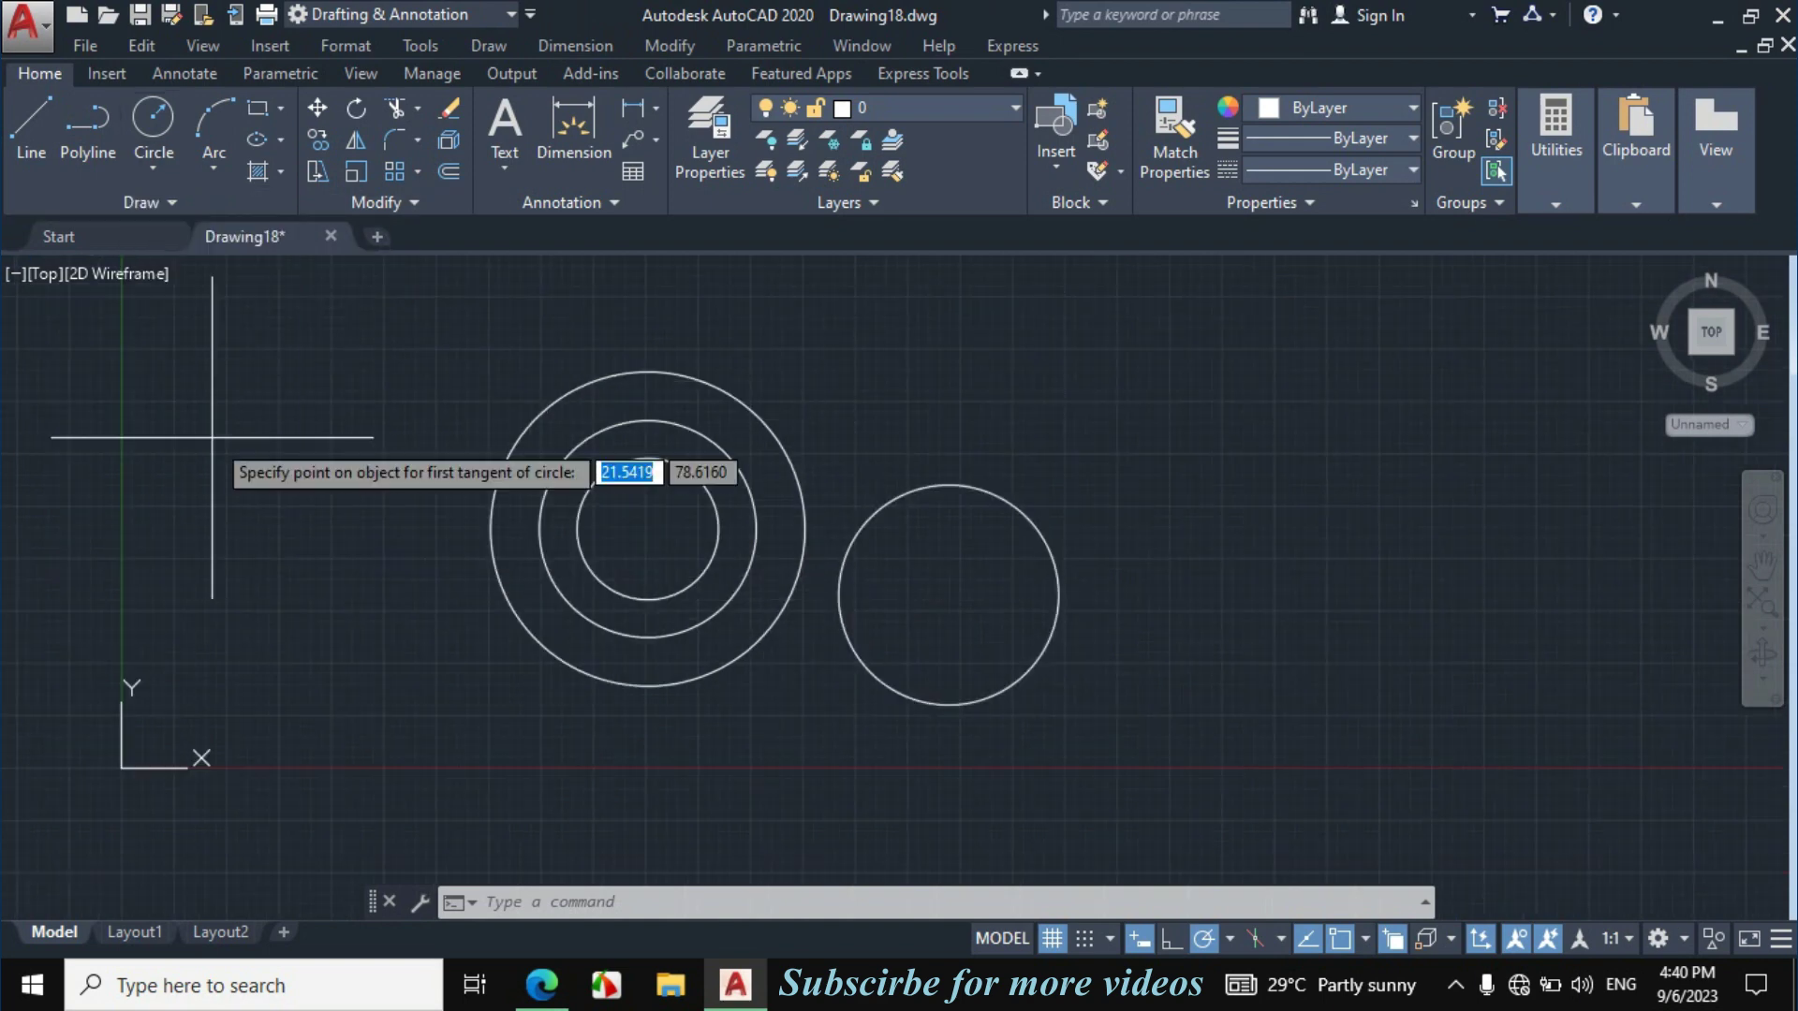
{"action": "left_click", "coordinate": [570, 381]}
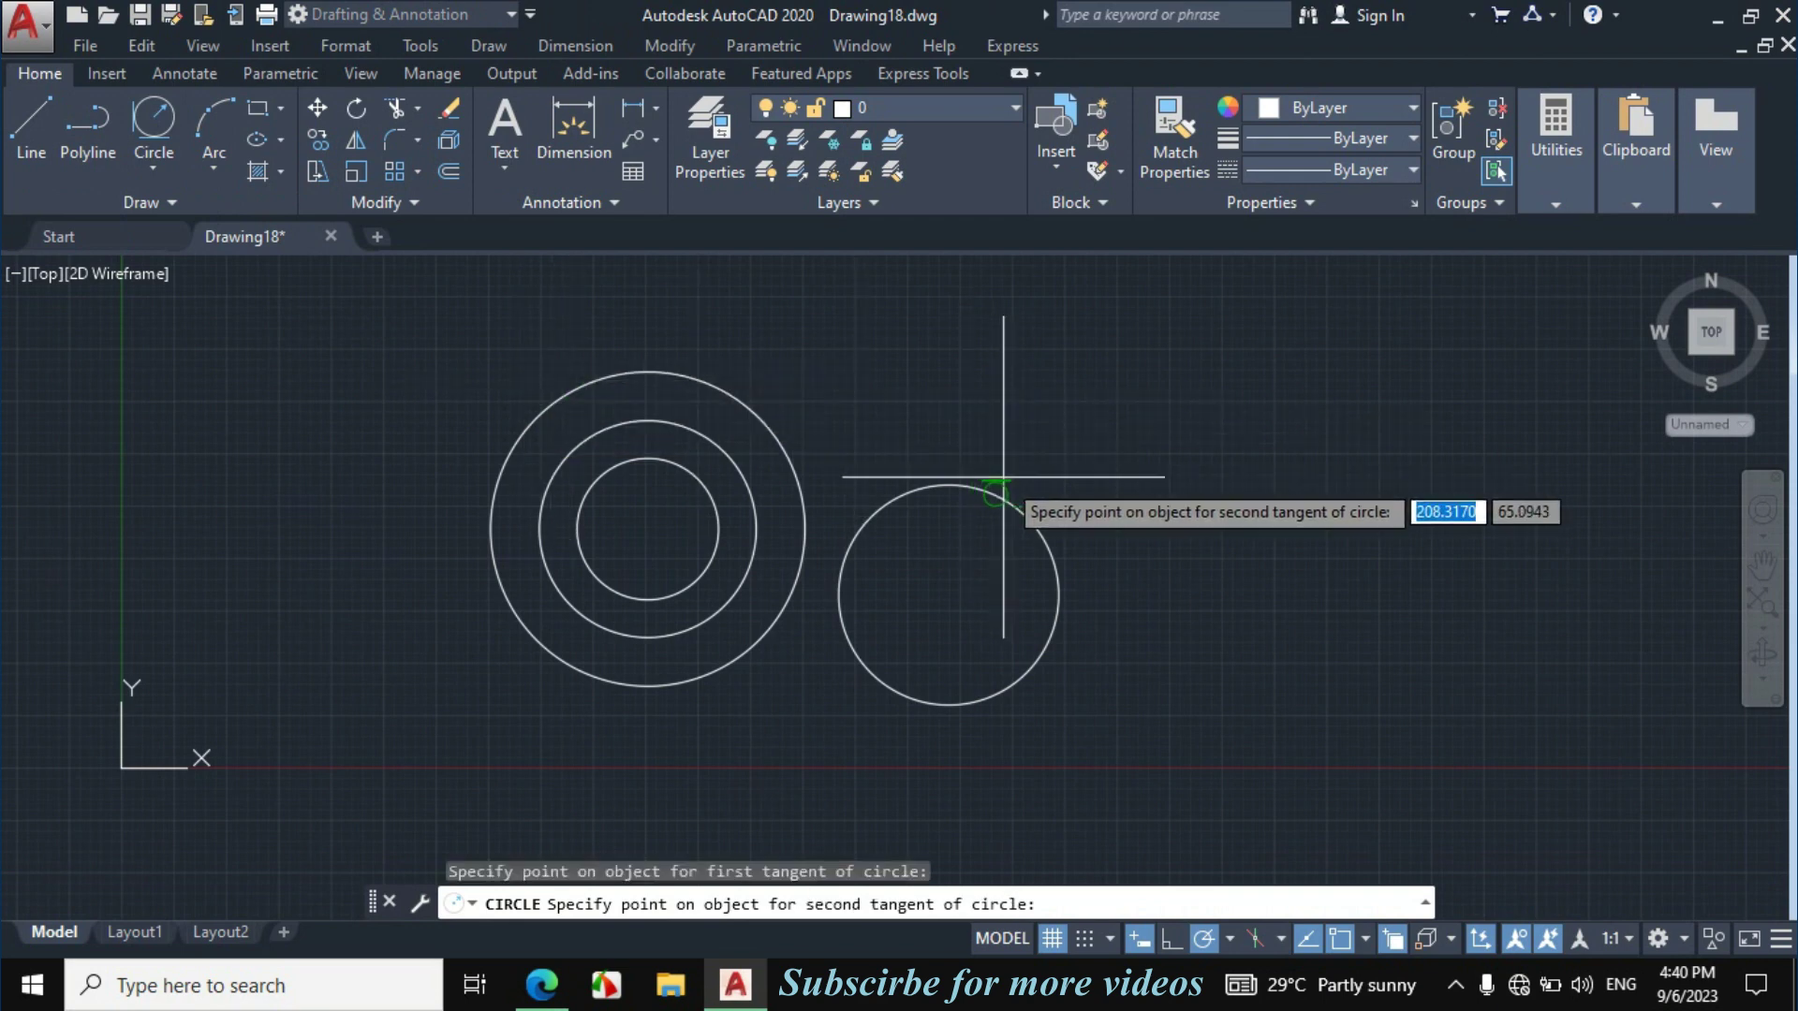
{"action": "left_click", "coordinate": [991, 489]}
{"action": "type", "text": "76"}
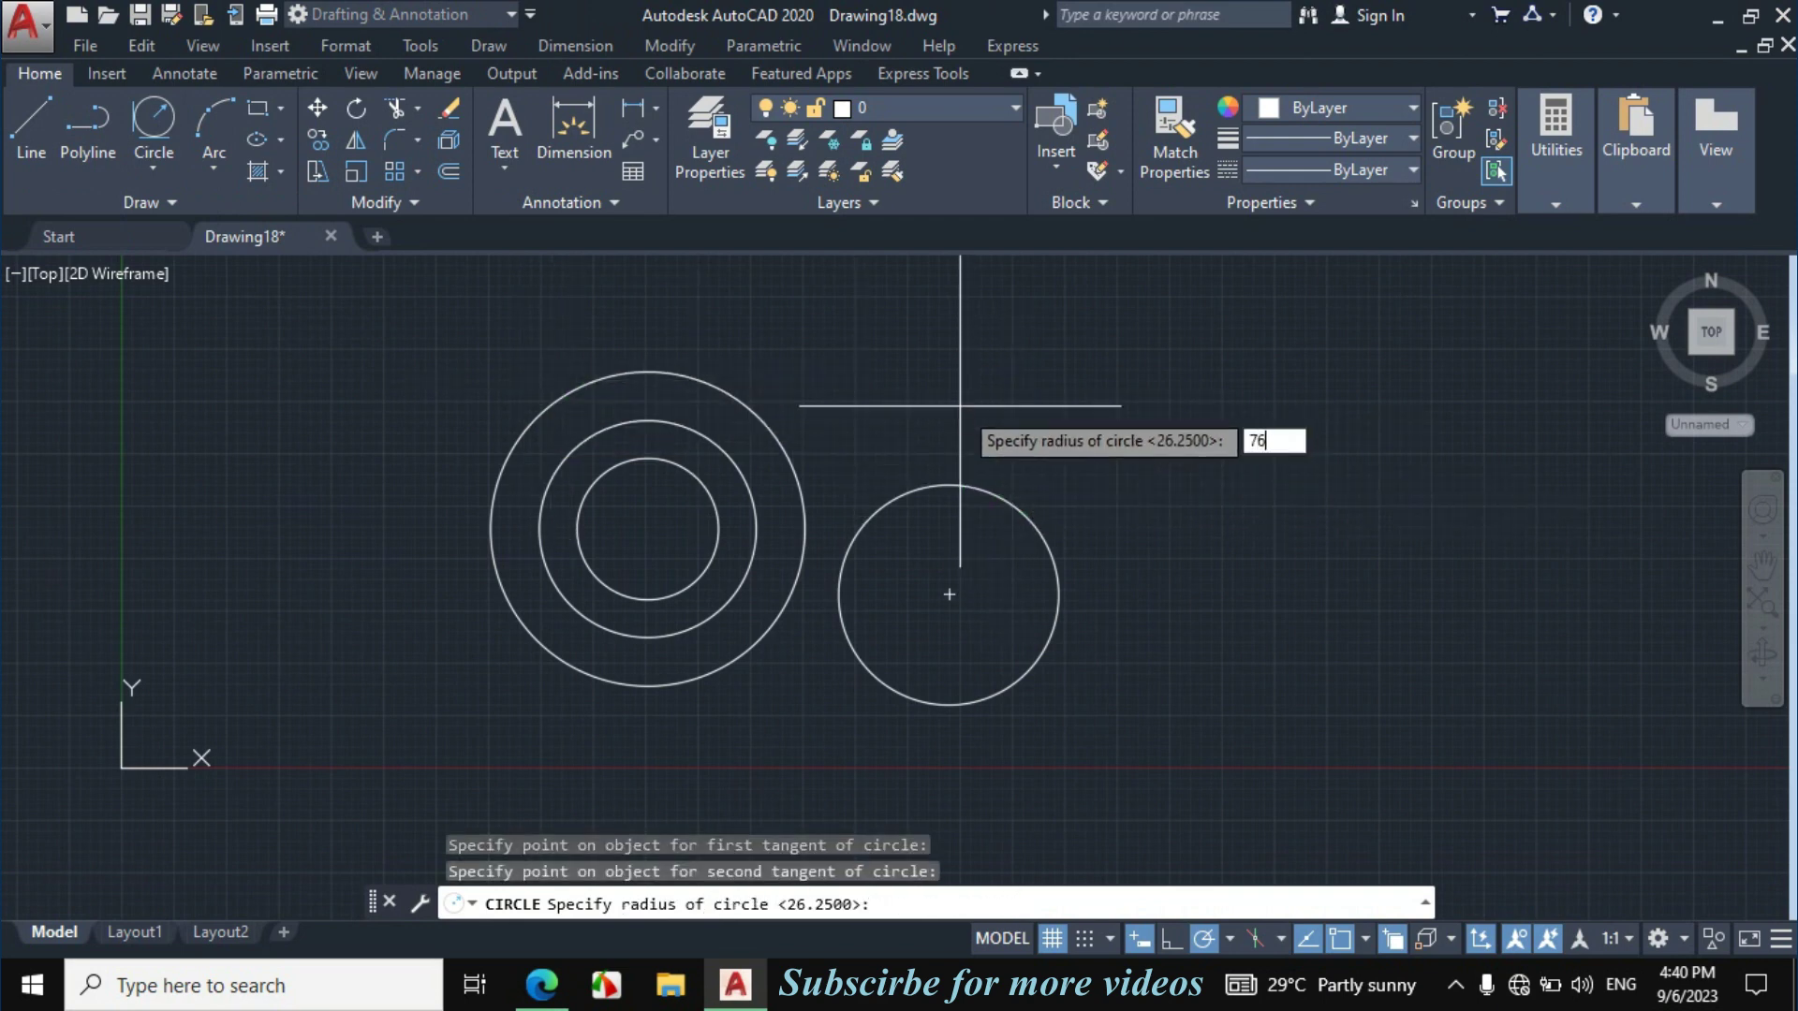
{"action": "type", "text": ".5"}
{"action": "key", "text": "Return"}
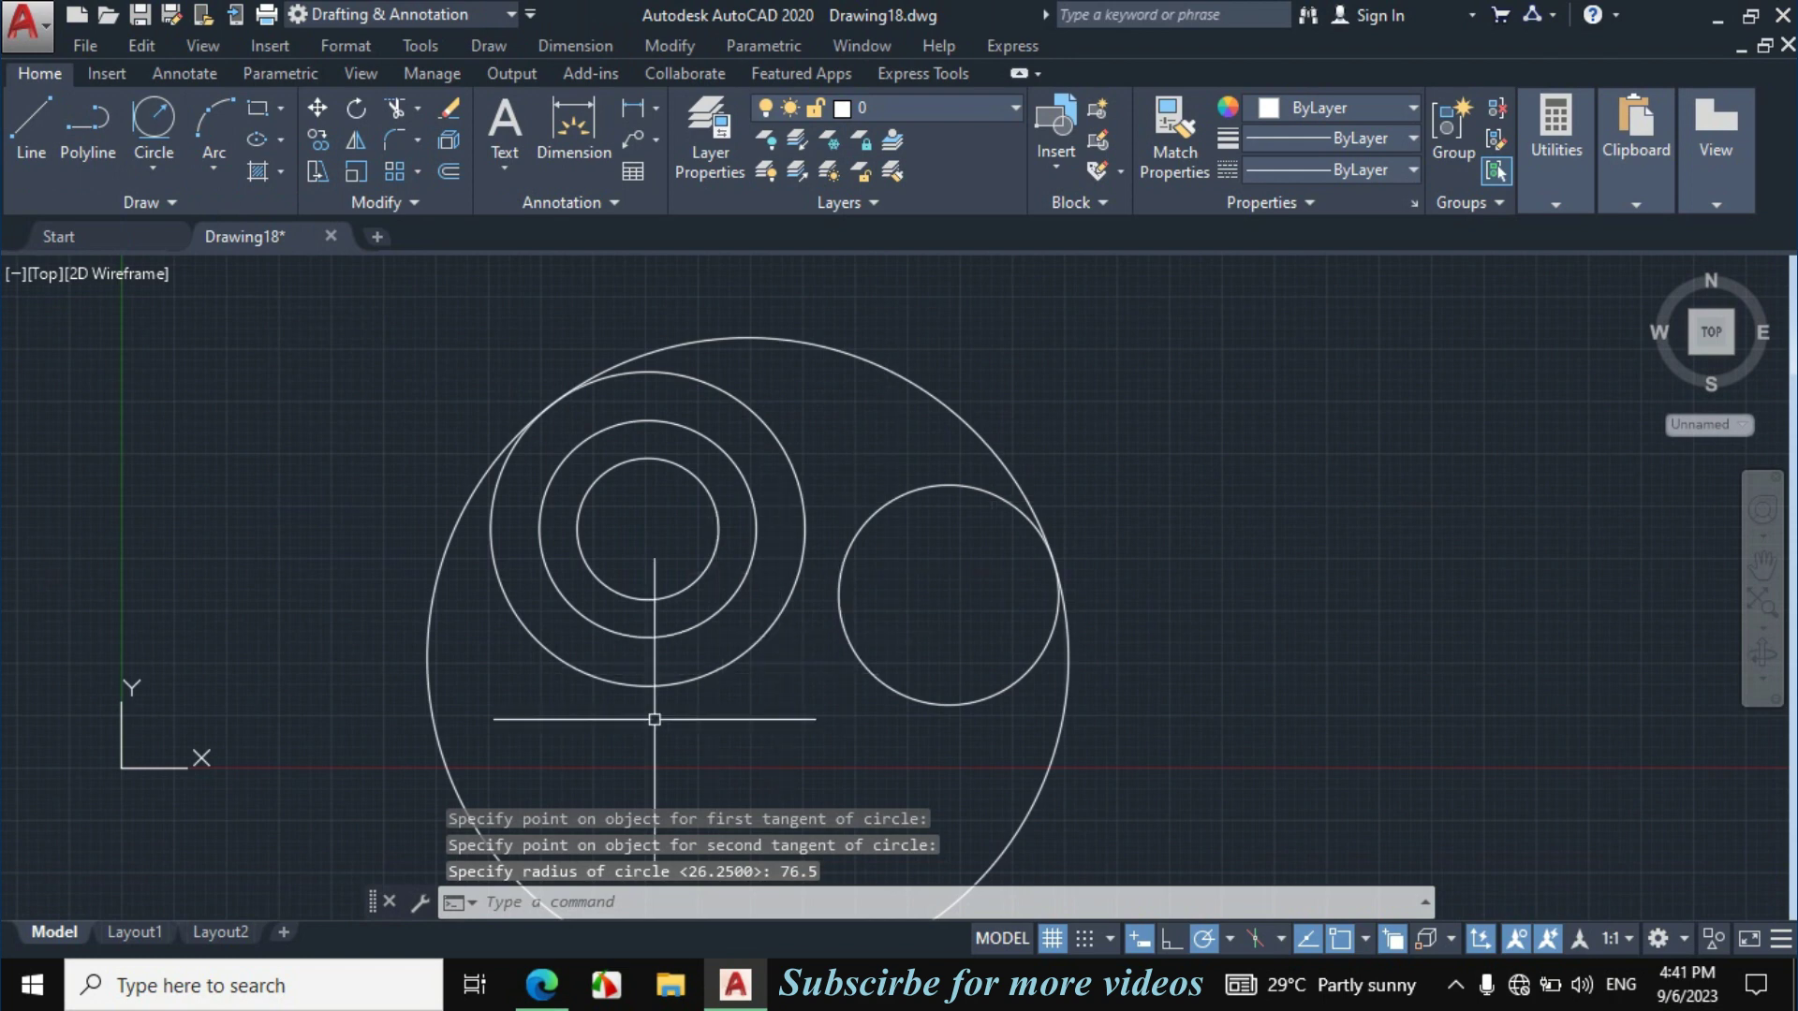
{"action": "left_click", "coordinate": [577, 989]}
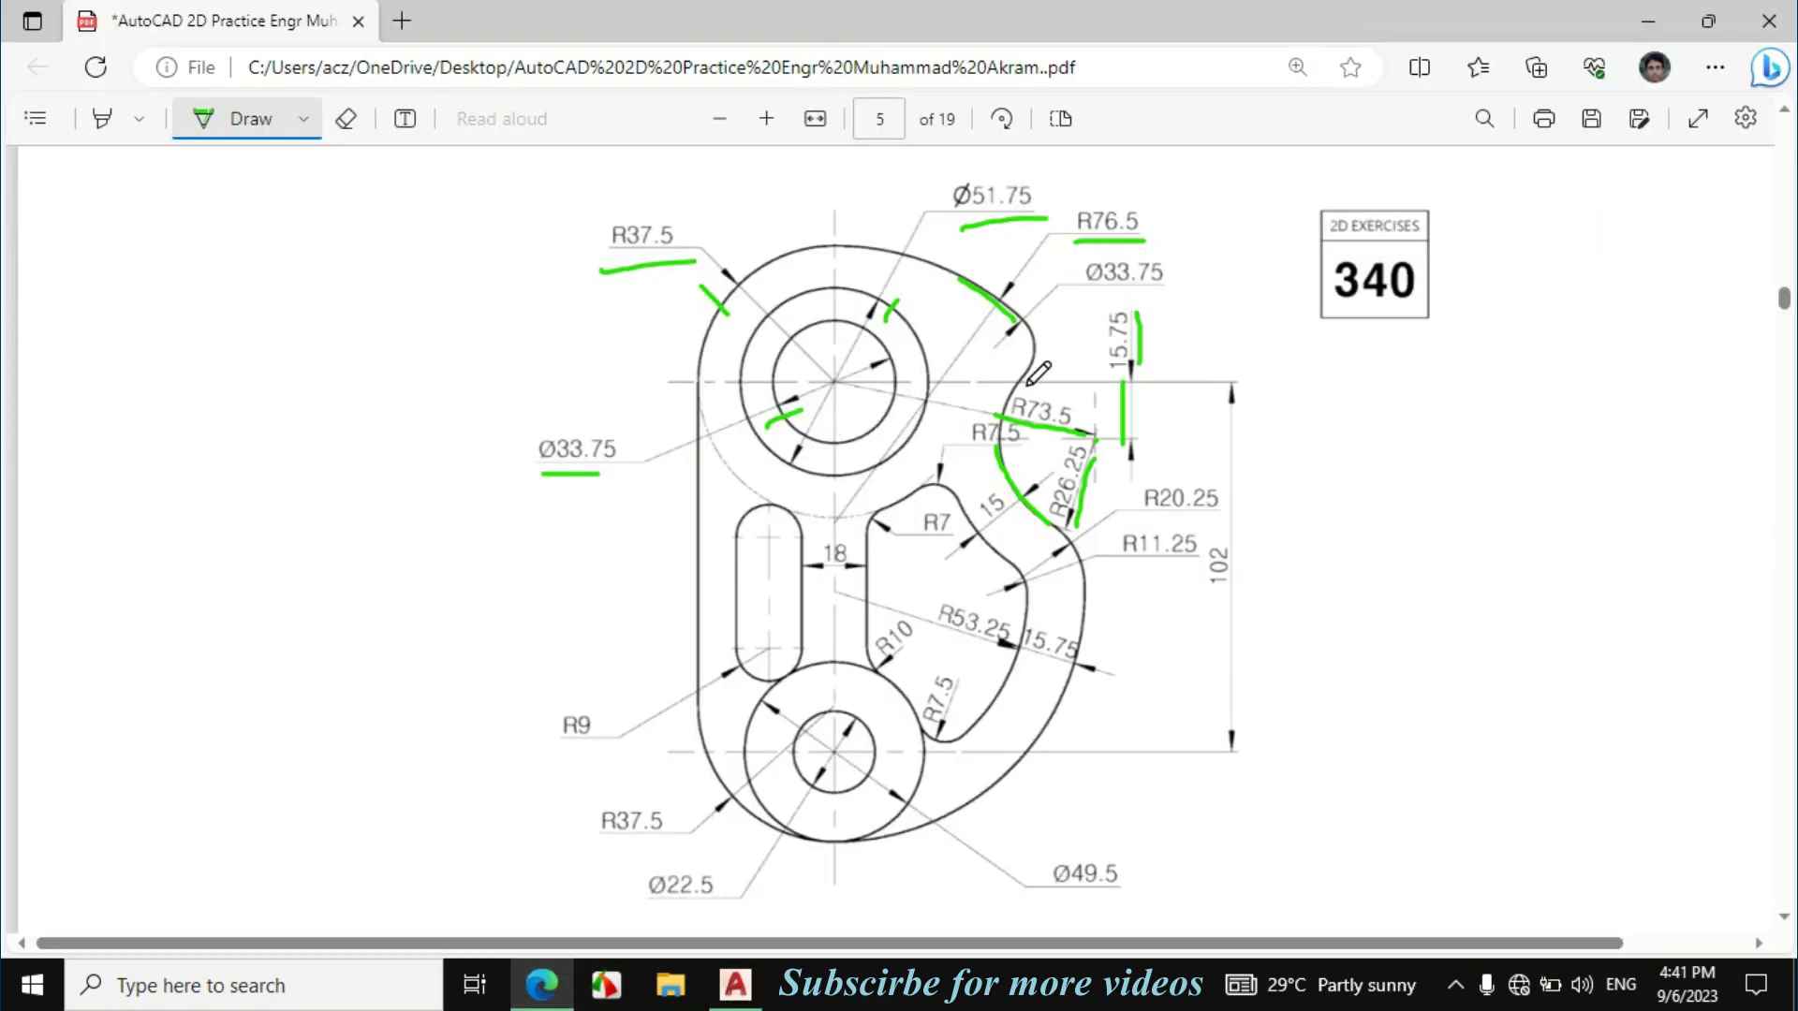
Trace the upper-right arcs on the PDF and handwrite an underlined 16.875.
{"action": "mouse_move", "coordinate": [1034, 365]}
{"action": "left_mouse_down"}
{"action": "mouse_move", "coordinate": [1026, 313]}
{"action": "mouse_move", "coordinate": [1158, 288]}
{"action": "left_mouse_up"}
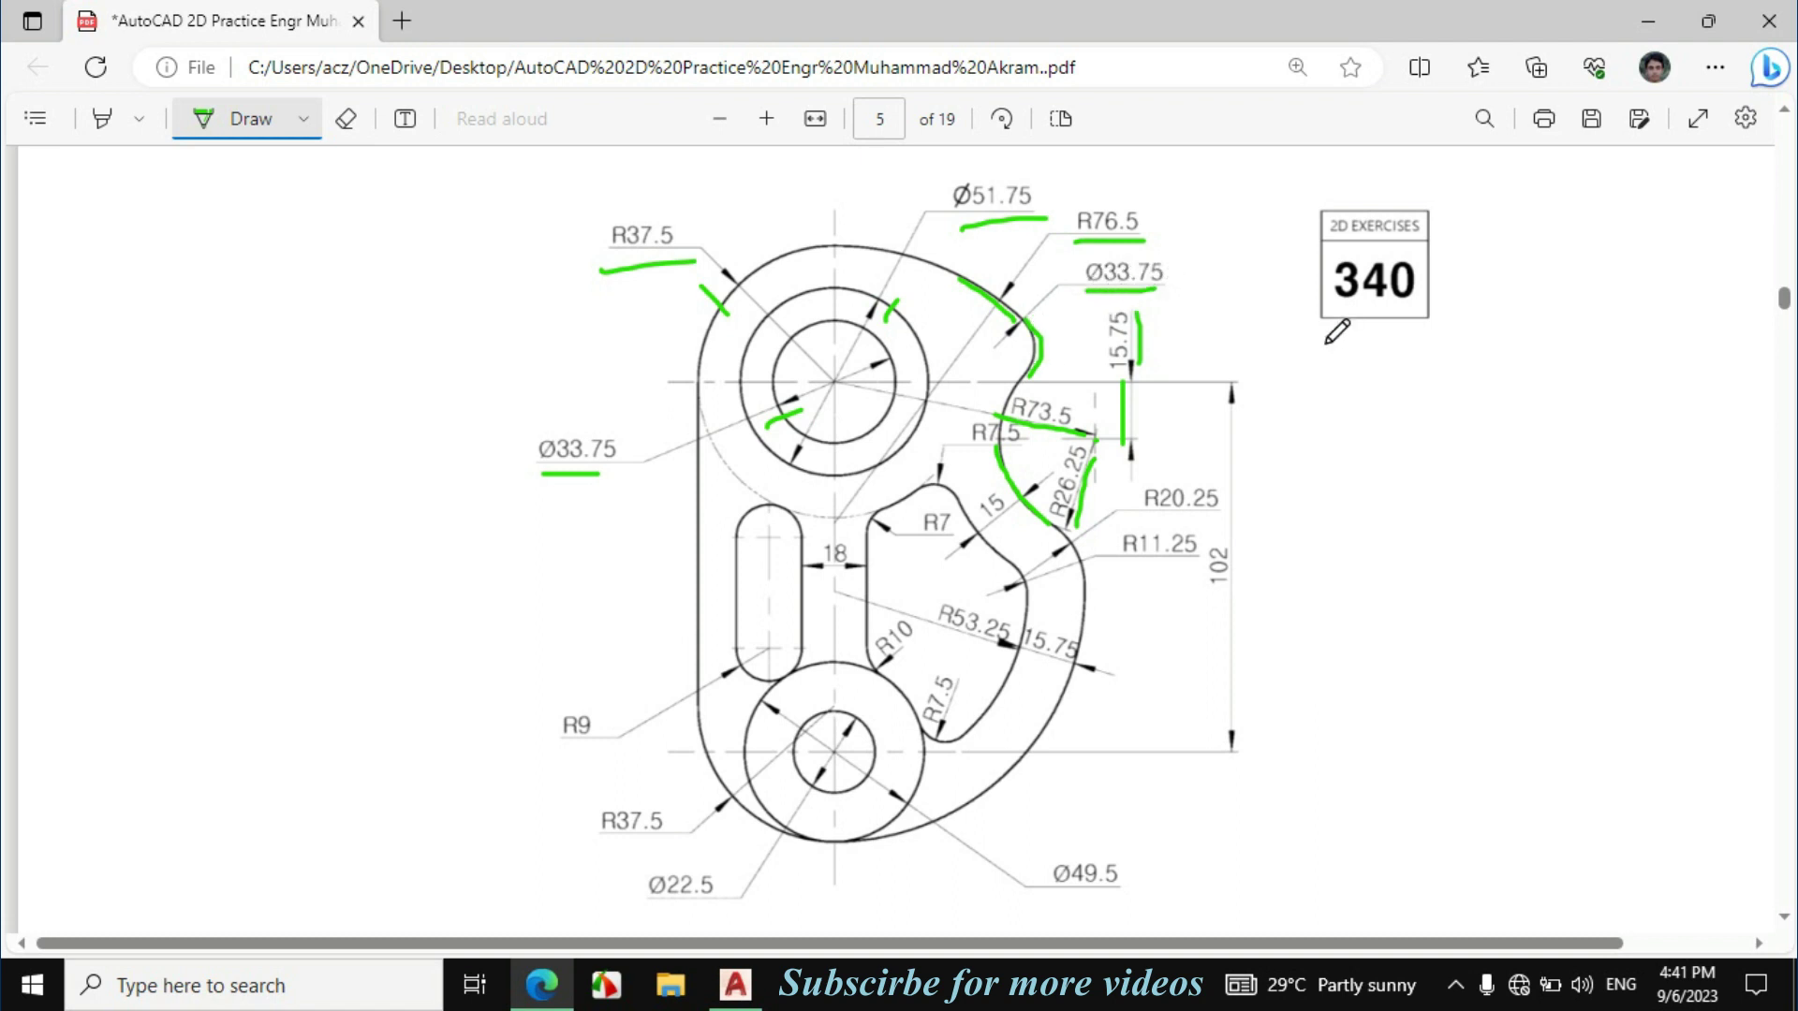
{"action": "left_click_drag", "start_coordinate": [1355, 377], "coordinate": [1355, 440]}
{"action": "left_click_drag", "start_coordinate": [1422, 354], "coordinate": [1401, 404]}
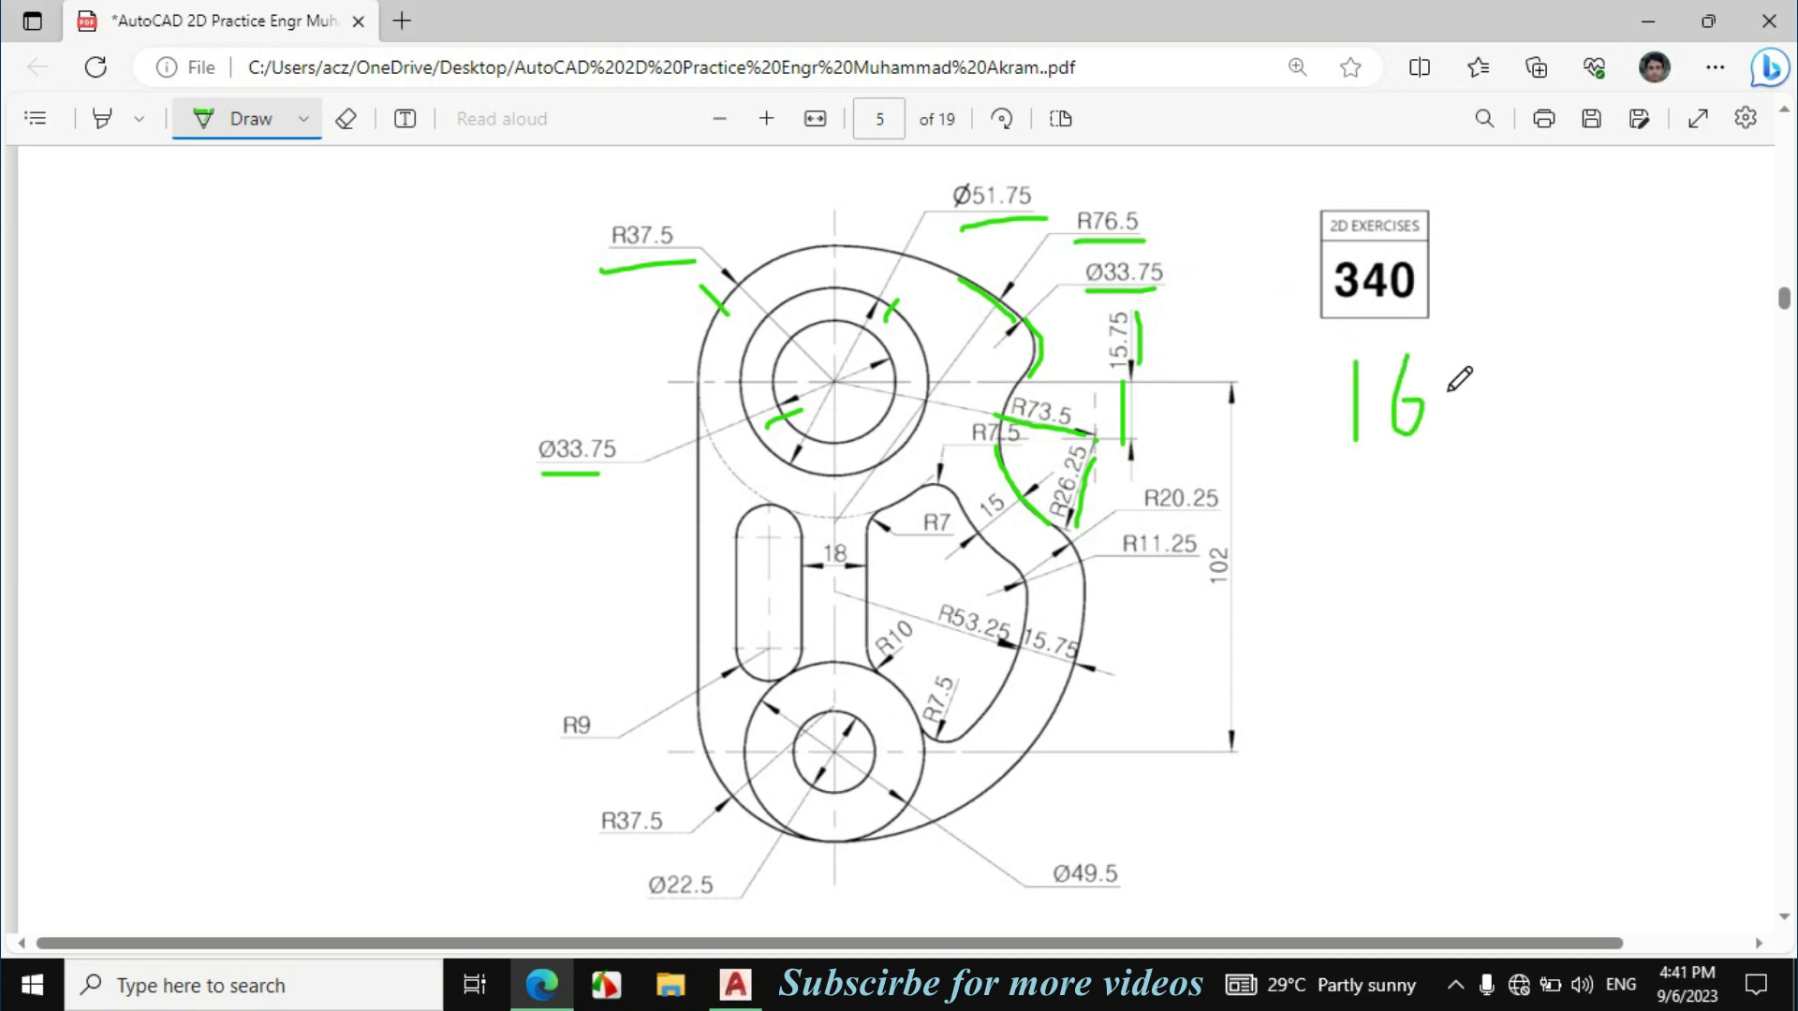
{"action": "mouse_move", "coordinate": [1502, 361]}
{"action": "left_mouse_down"}
{"action": "mouse_move", "coordinate": [1512, 436]}
{"action": "mouse_move", "coordinate": [1515, 392]}
{"action": "mouse_move", "coordinate": [1556, 436]}
{"action": "mouse_move", "coordinate": [1572, 393]}
{"action": "mouse_move", "coordinate": [1621, 397]}
{"action": "mouse_move", "coordinate": [1603, 410]}
{"action": "mouse_move", "coordinate": [1601, 372]}
{"action": "mouse_move", "coordinate": [1650, 371]}
{"action": "left_mouse_up"}
{"action": "left_click_drag", "start_coordinate": [1336, 447], "coordinate": [1604, 424]}
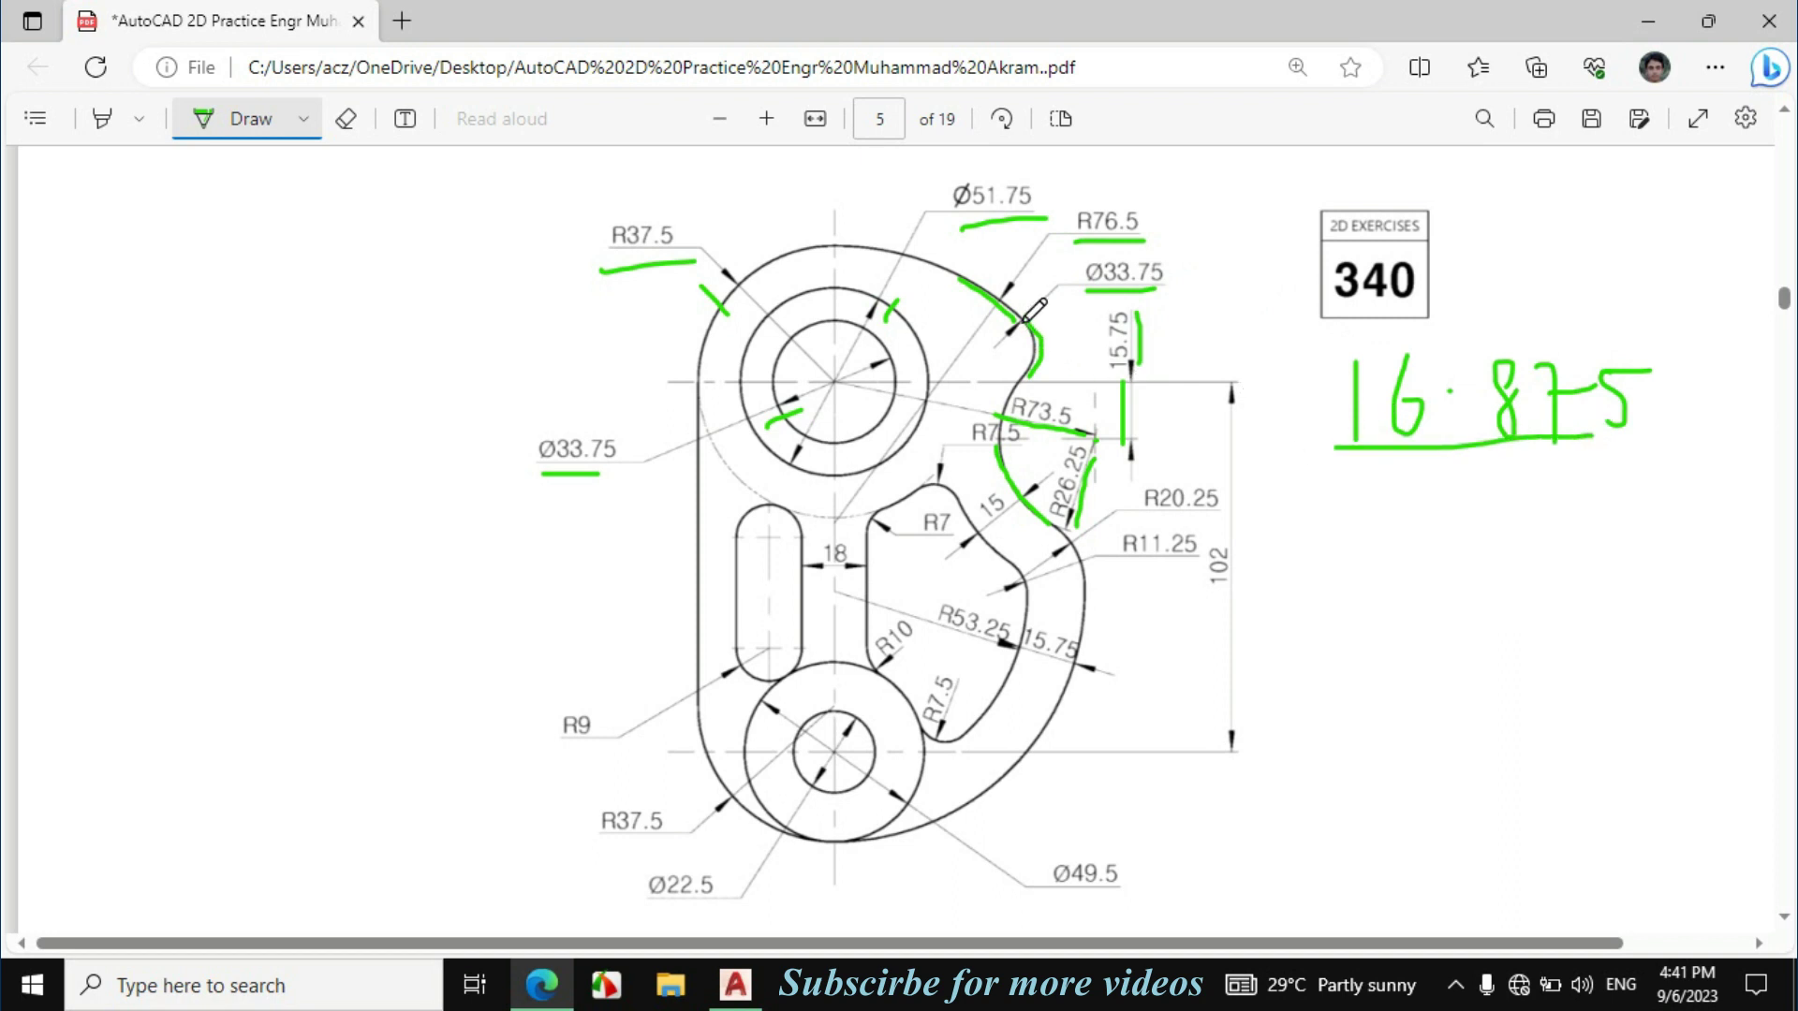
{"action": "left_click_drag", "start_coordinate": [1034, 317], "coordinate": [1023, 380]}
{"action": "left_click", "coordinate": [736, 984]}
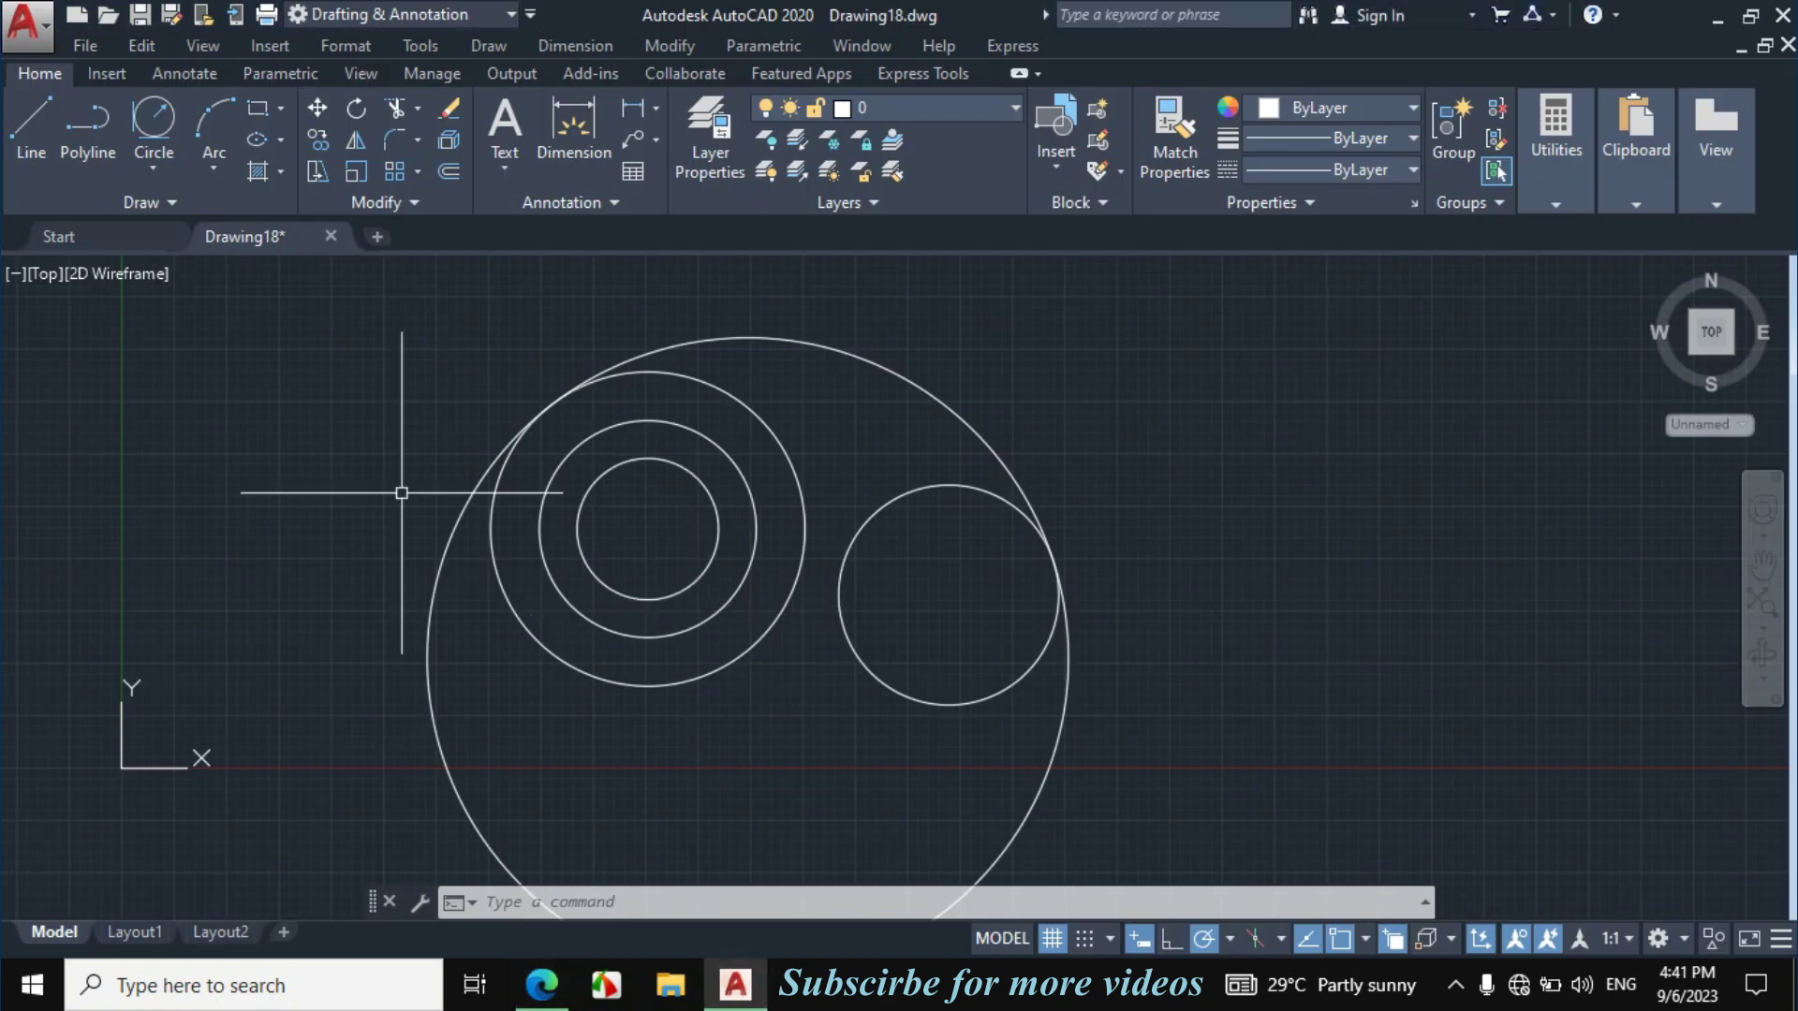
Draw an R16.875 circle tangent to the R76.5 circle and the R26.25 circle.
{"action": "left_click", "coordinate": [150, 176]}
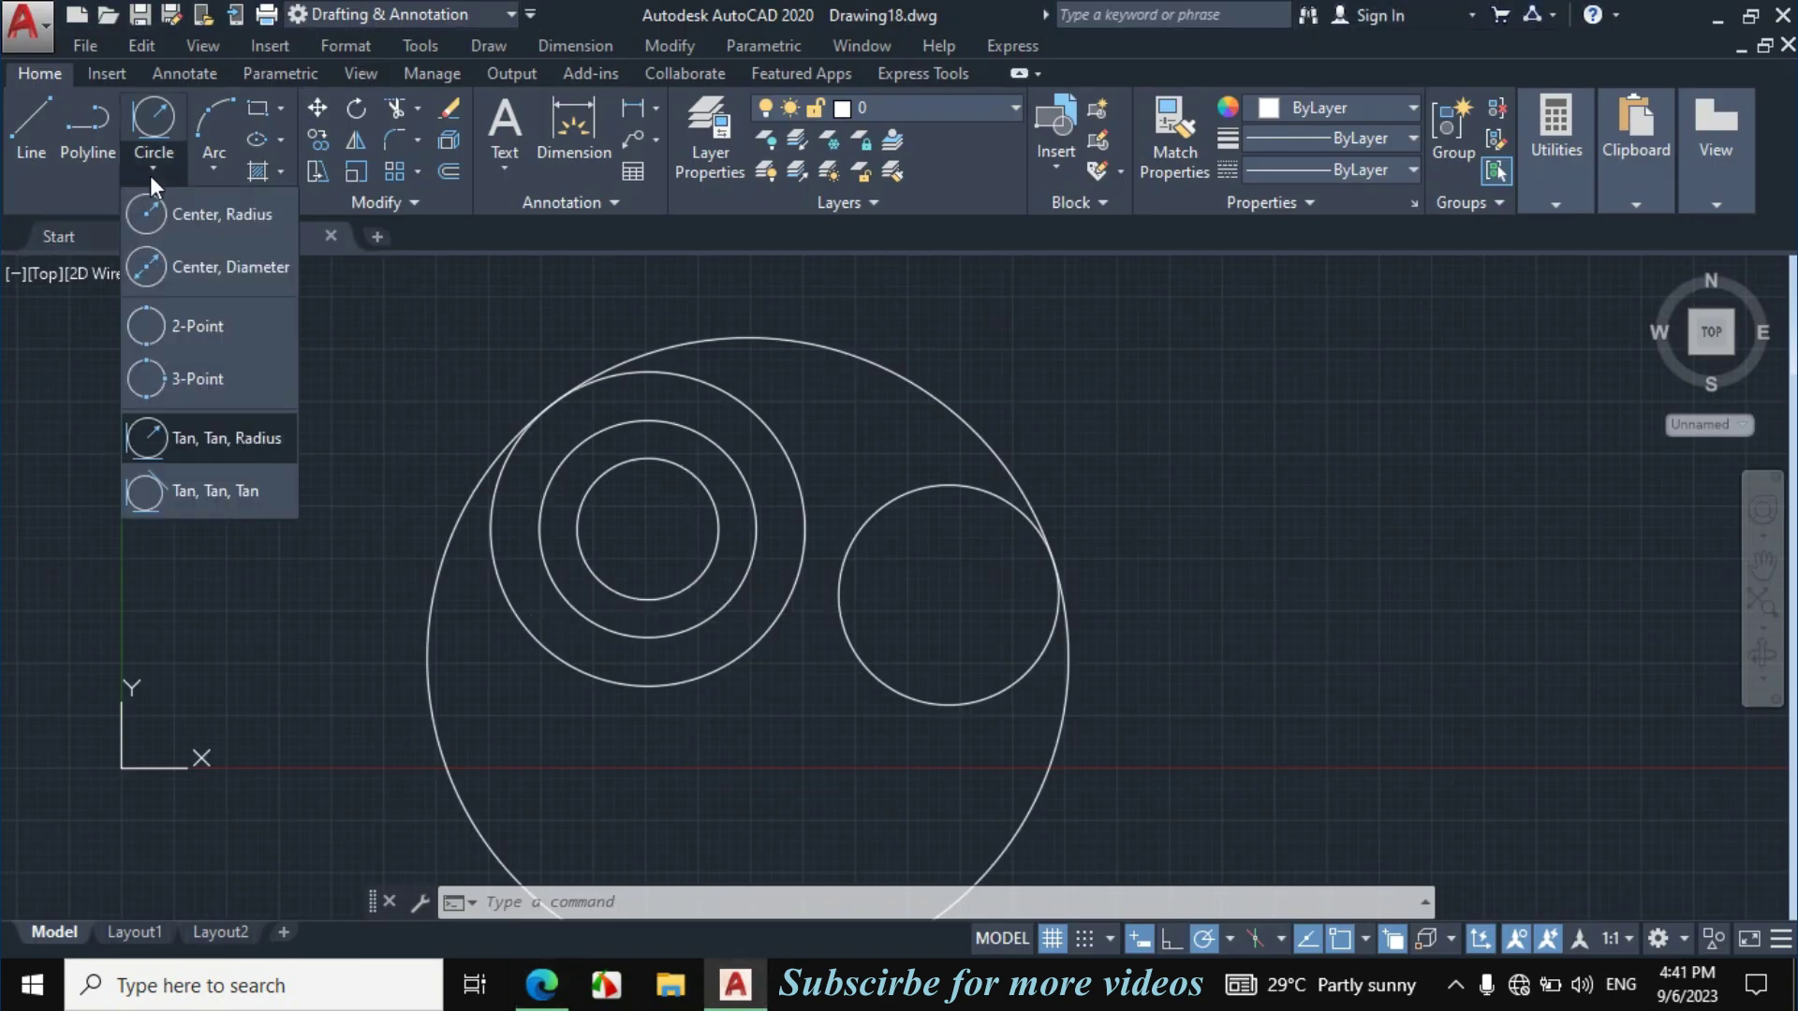
{"action": "left_click", "coordinate": [182, 435]}
{"action": "left_click", "coordinate": [859, 352]}
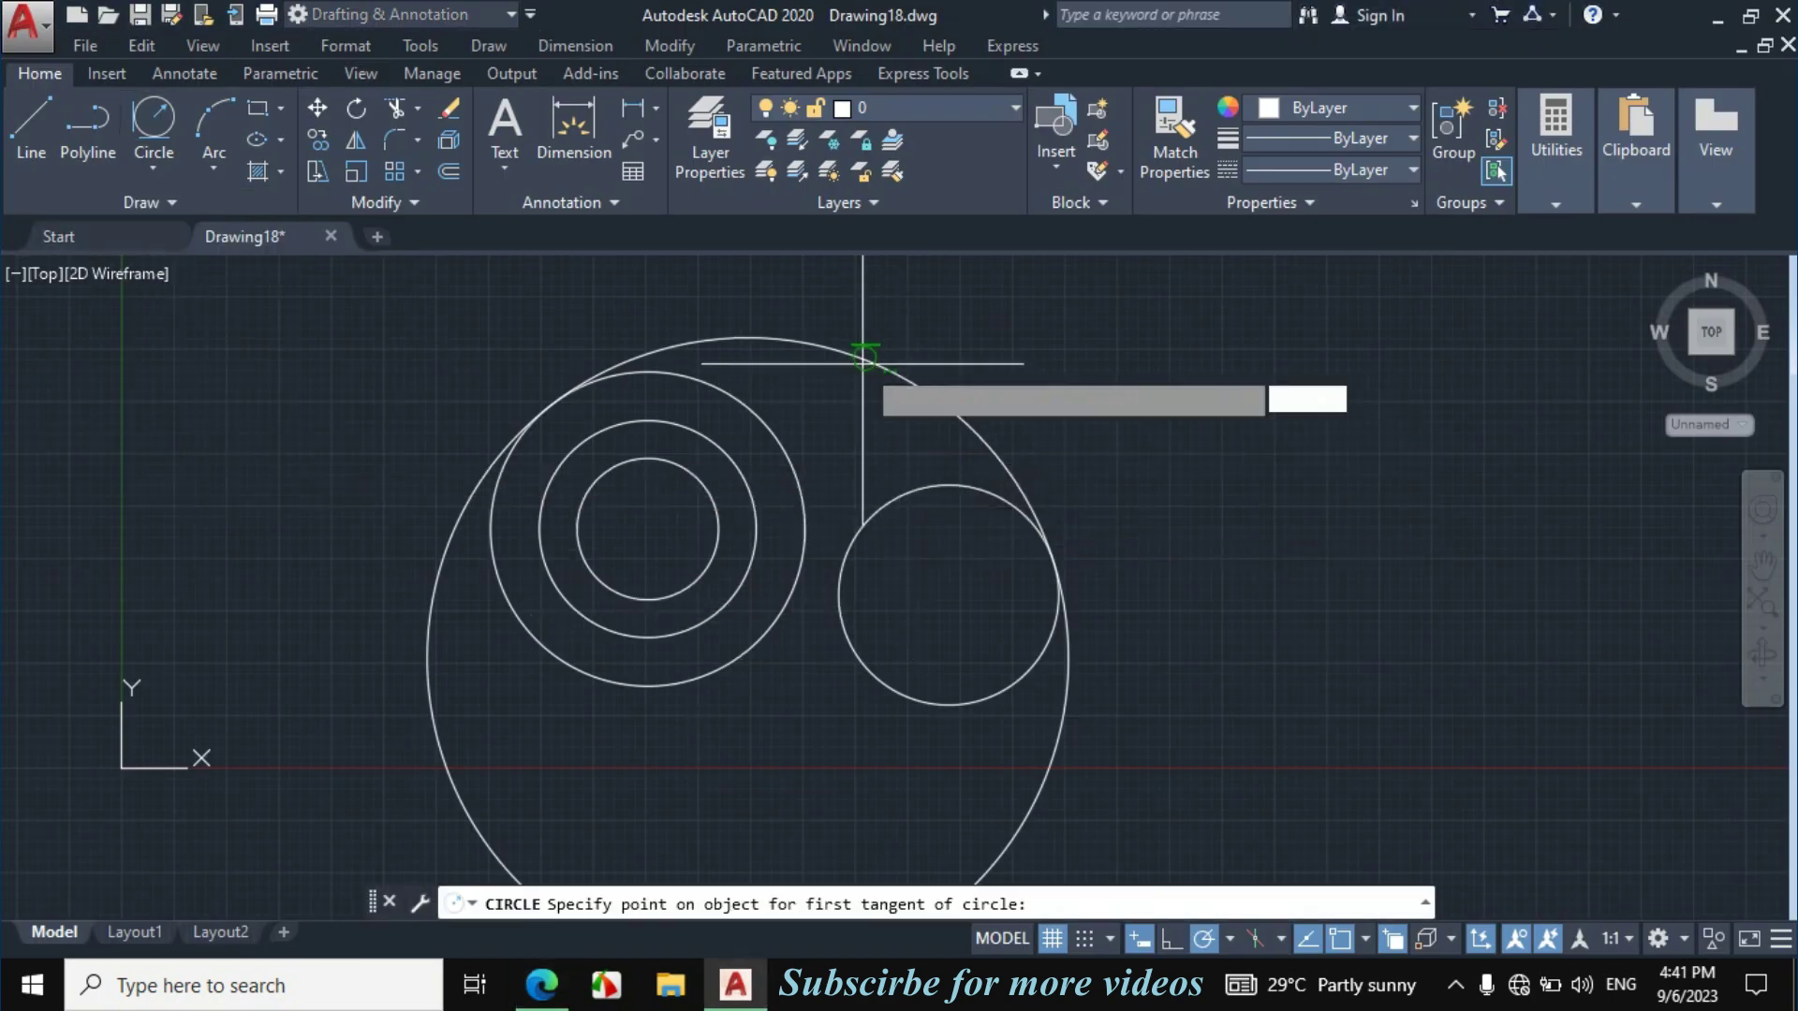
{"action": "left_click", "coordinate": [894, 479]}
{"action": "type", "text": "16.875"}
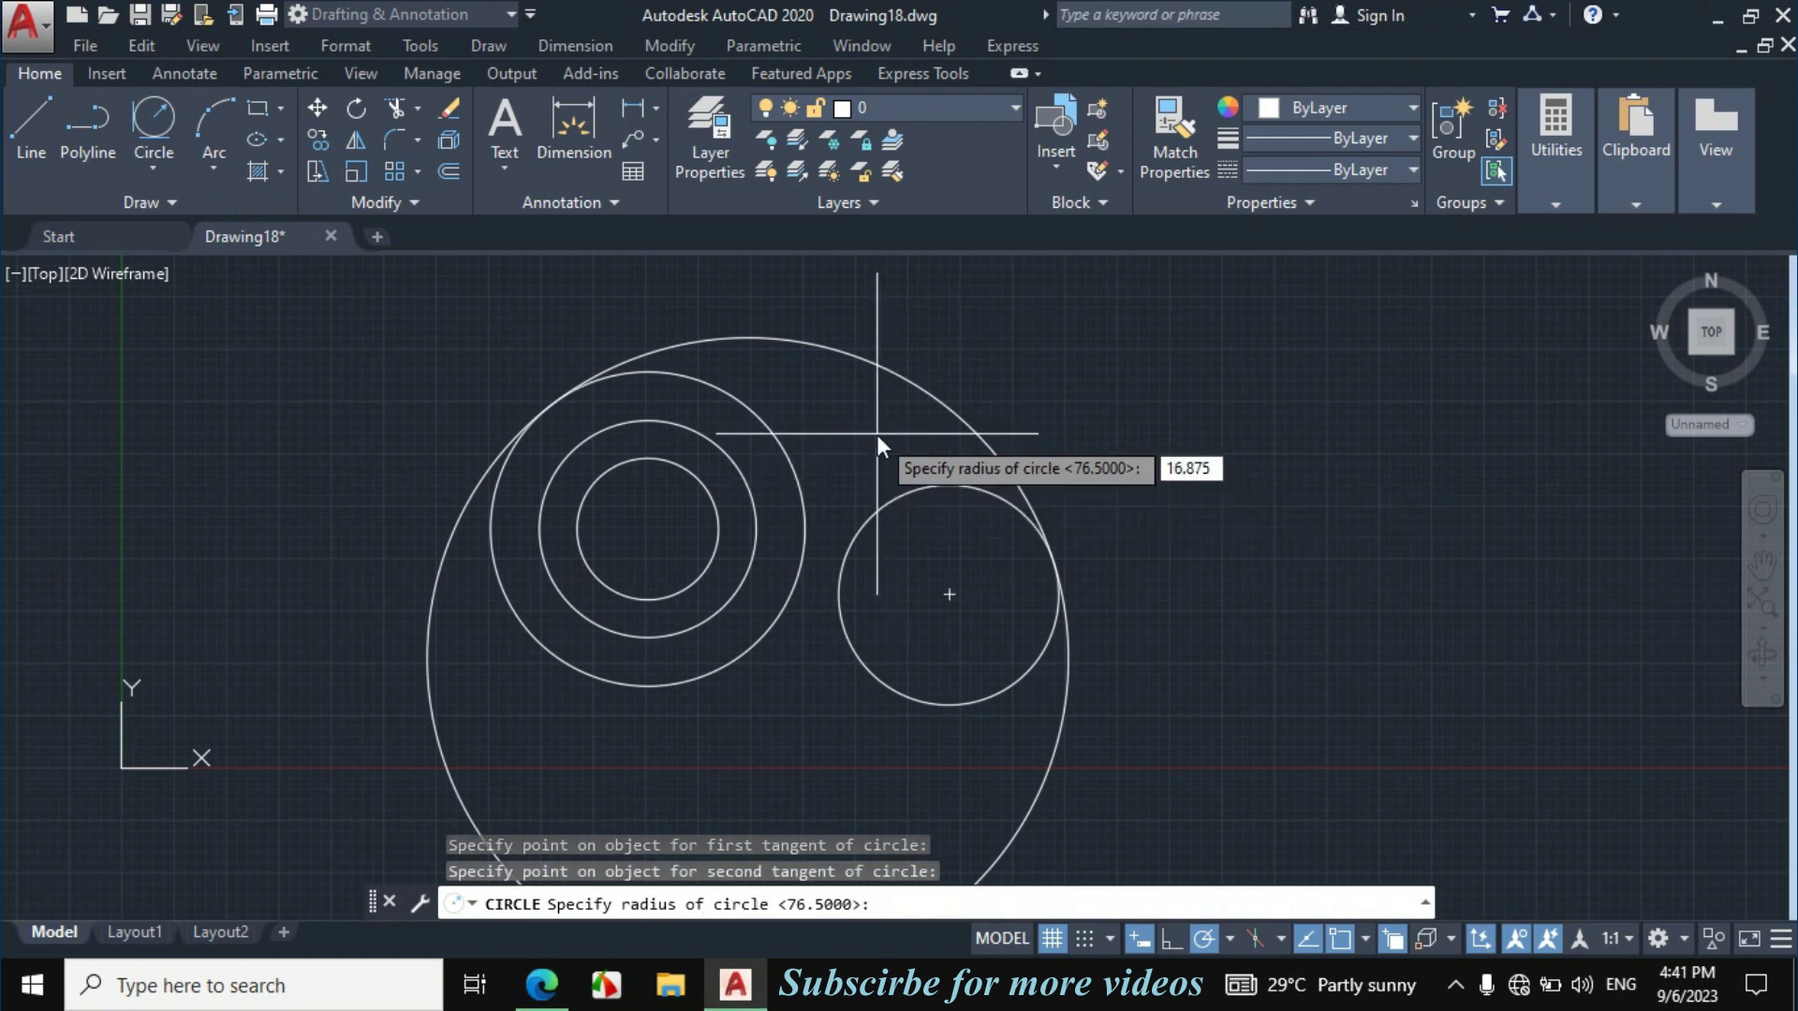
{"action": "key", "text": "Return"}
Trim away the unwanted arcs of the small and big circles with TR.
{"action": "type", "text": "tr"}
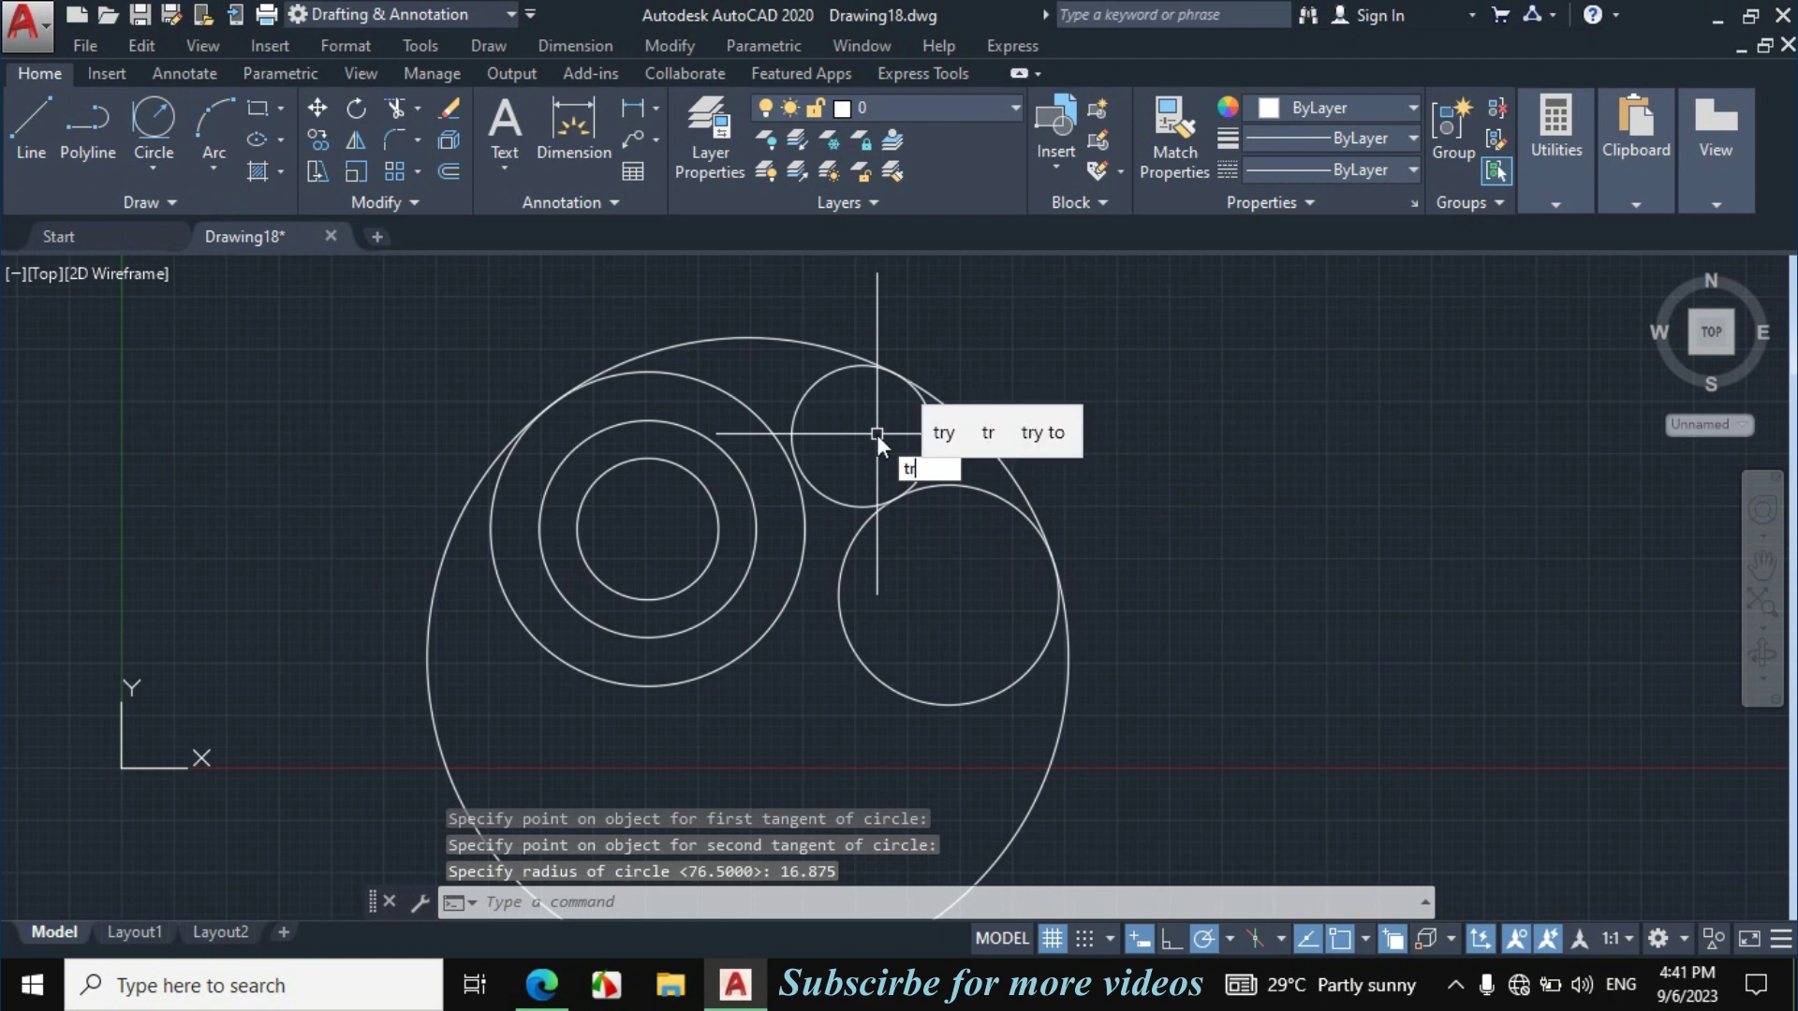
{"action": "key", "text": "Return"}
{"action": "key", "text": "Return"}
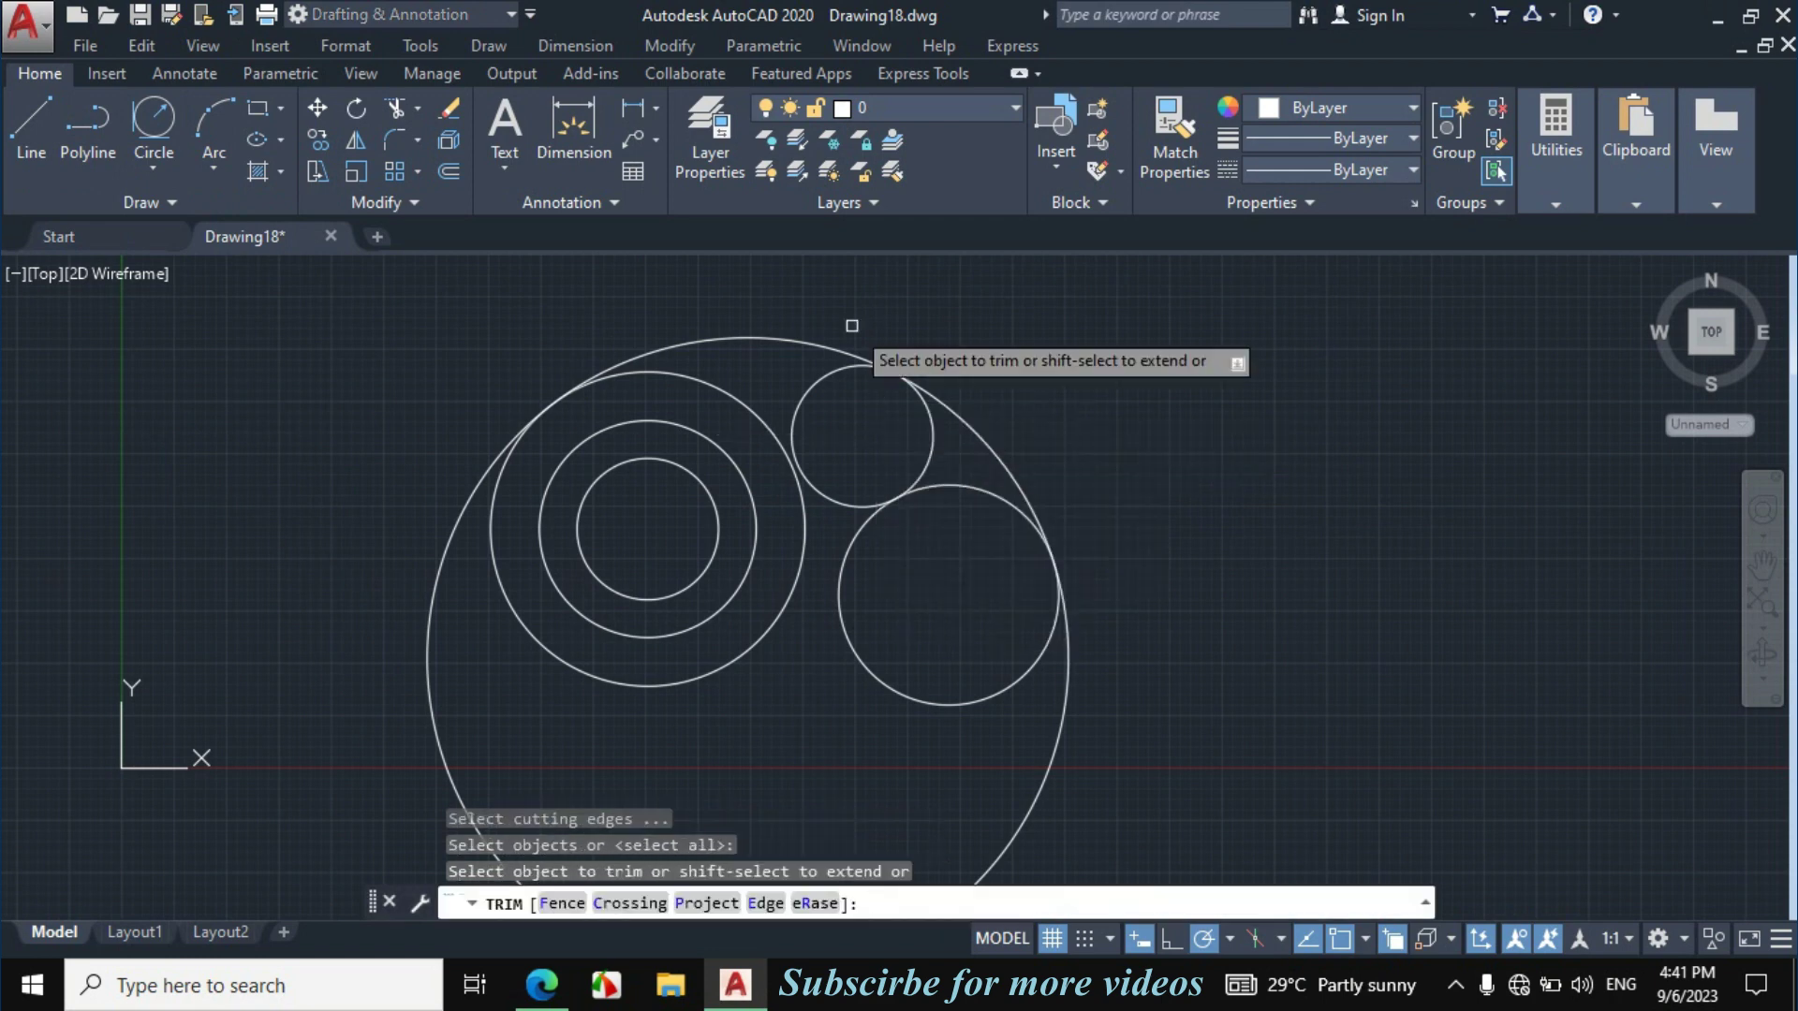
{"action": "left_click", "coordinate": [842, 390]}
{"action": "left_click", "coordinate": [803, 280]}
{"action": "left_click", "coordinate": [1083, 525]}
{"action": "left_click", "coordinate": [1037, 547]}
{"action": "left_click", "coordinate": [1042, 749]}
{"action": "key", "text": "Escape"}
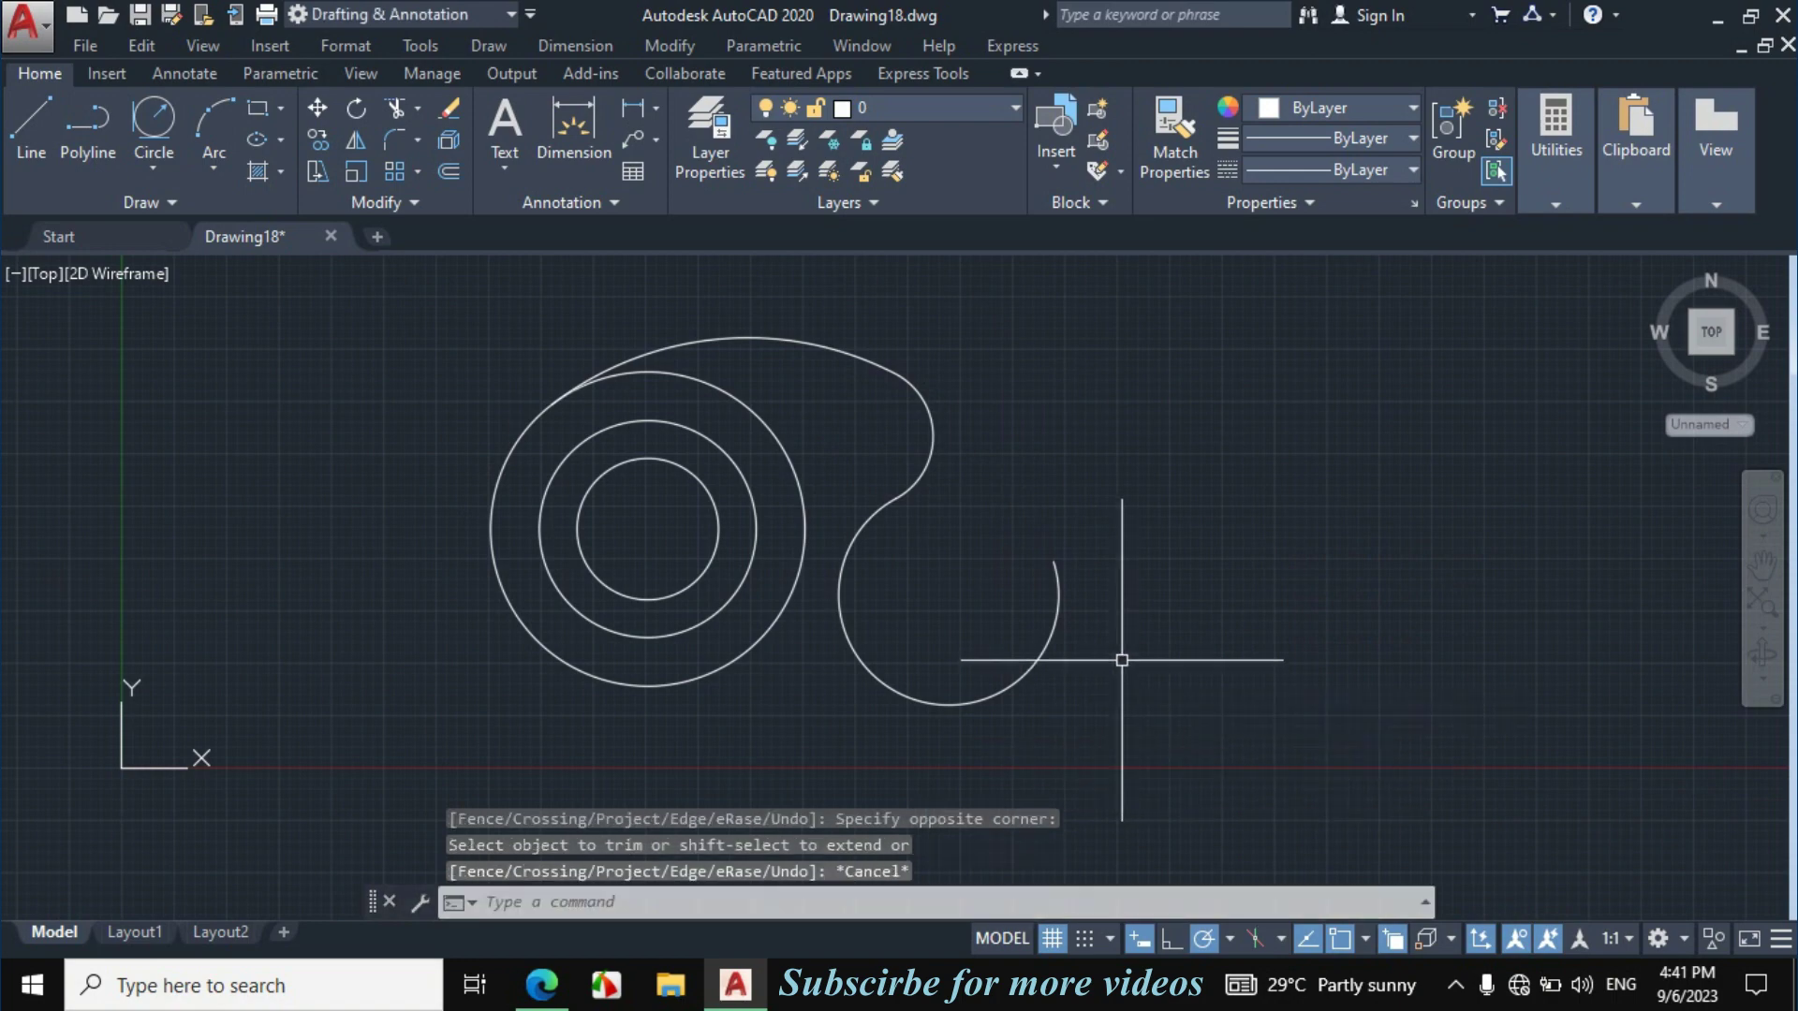
Ink the 102 centre distance and underline Ø22.5 and Ø49.5 on the PDF.
{"action": "left_click", "coordinate": [539, 988]}
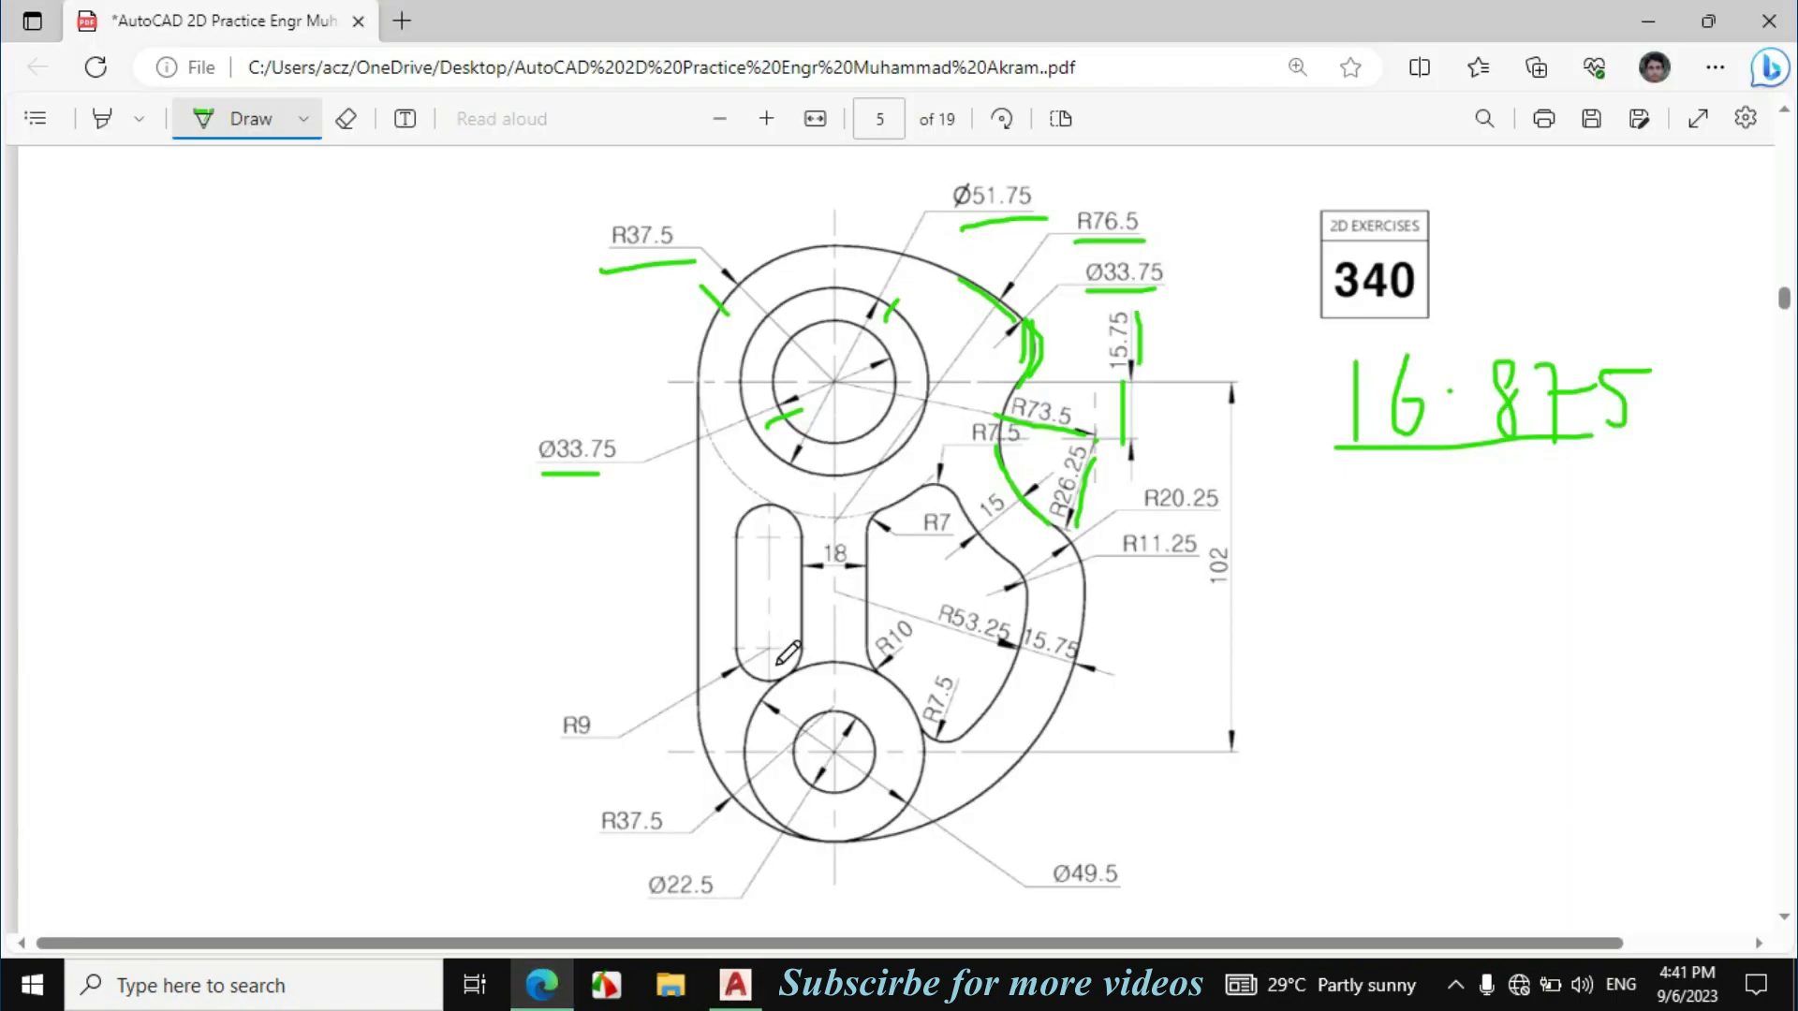
{"action": "left_click_drag", "start_coordinate": [848, 779], "coordinate": [849, 850]}
{"action": "left_click_drag", "start_coordinate": [1239, 593], "coordinate": [1232, 548]}
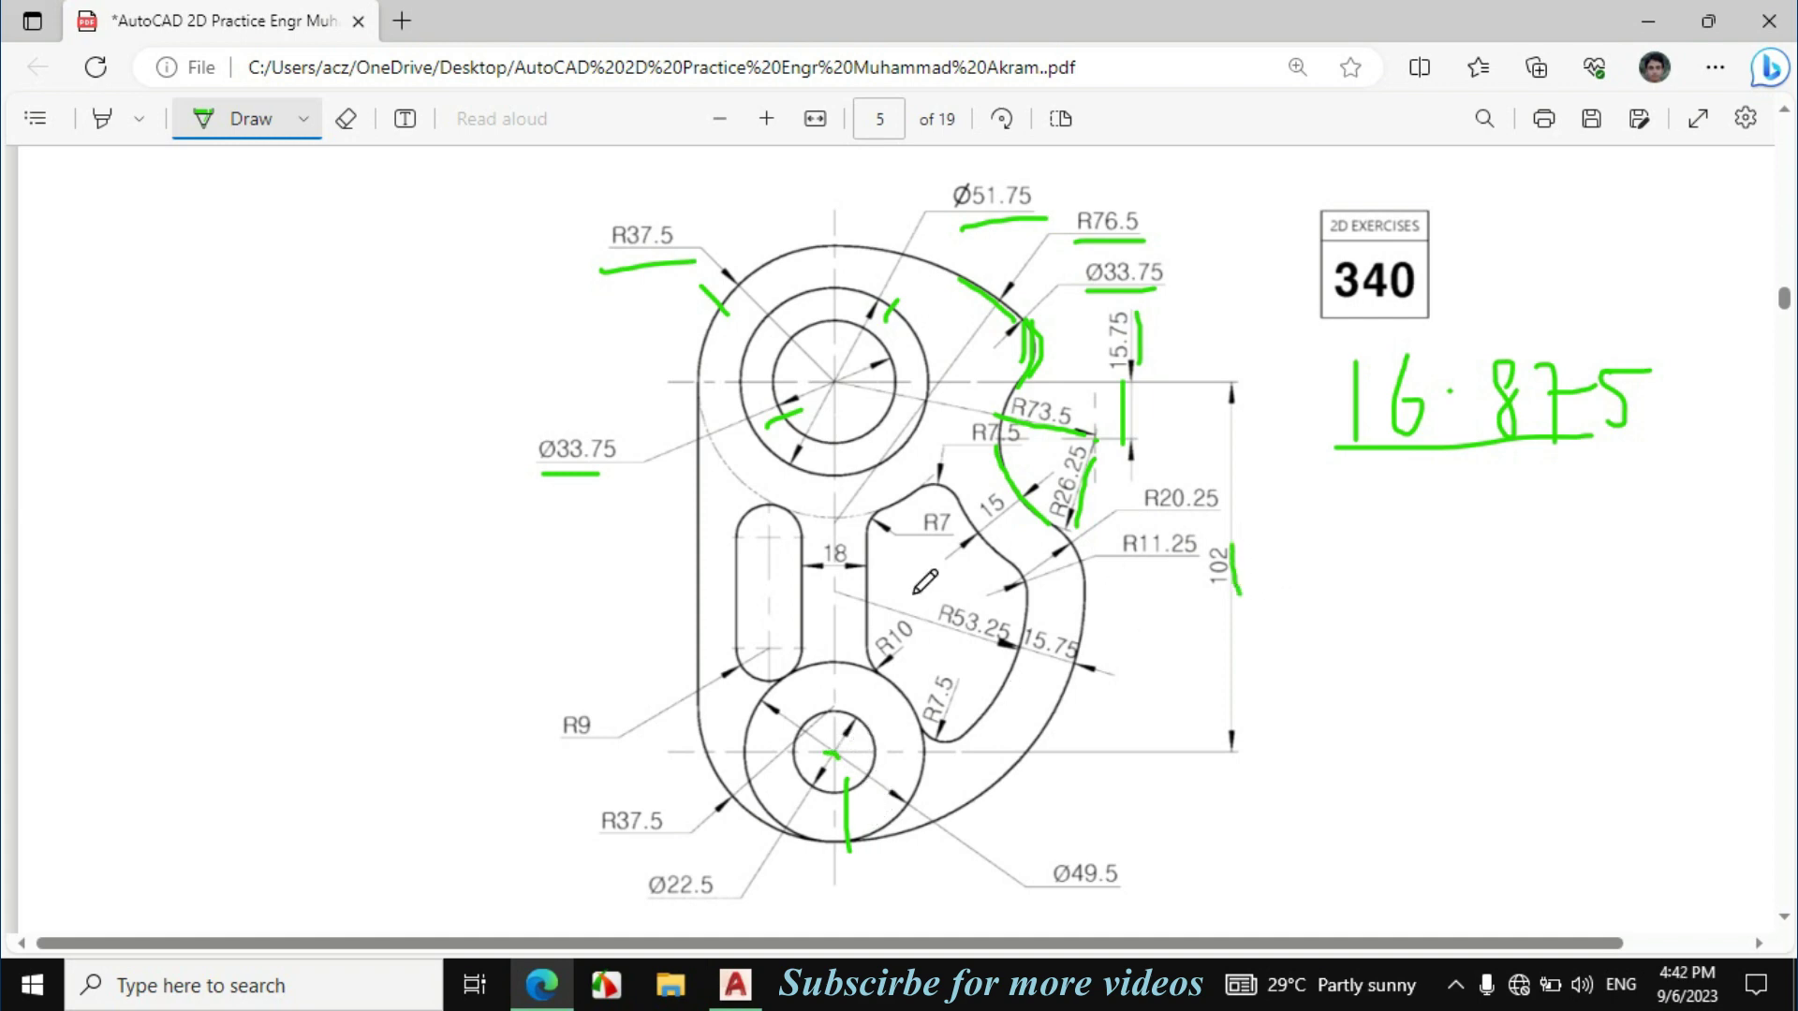
{"action": "left_click_drag", "start_coordinate": [829, 383], "coordinate": [840, 704]}
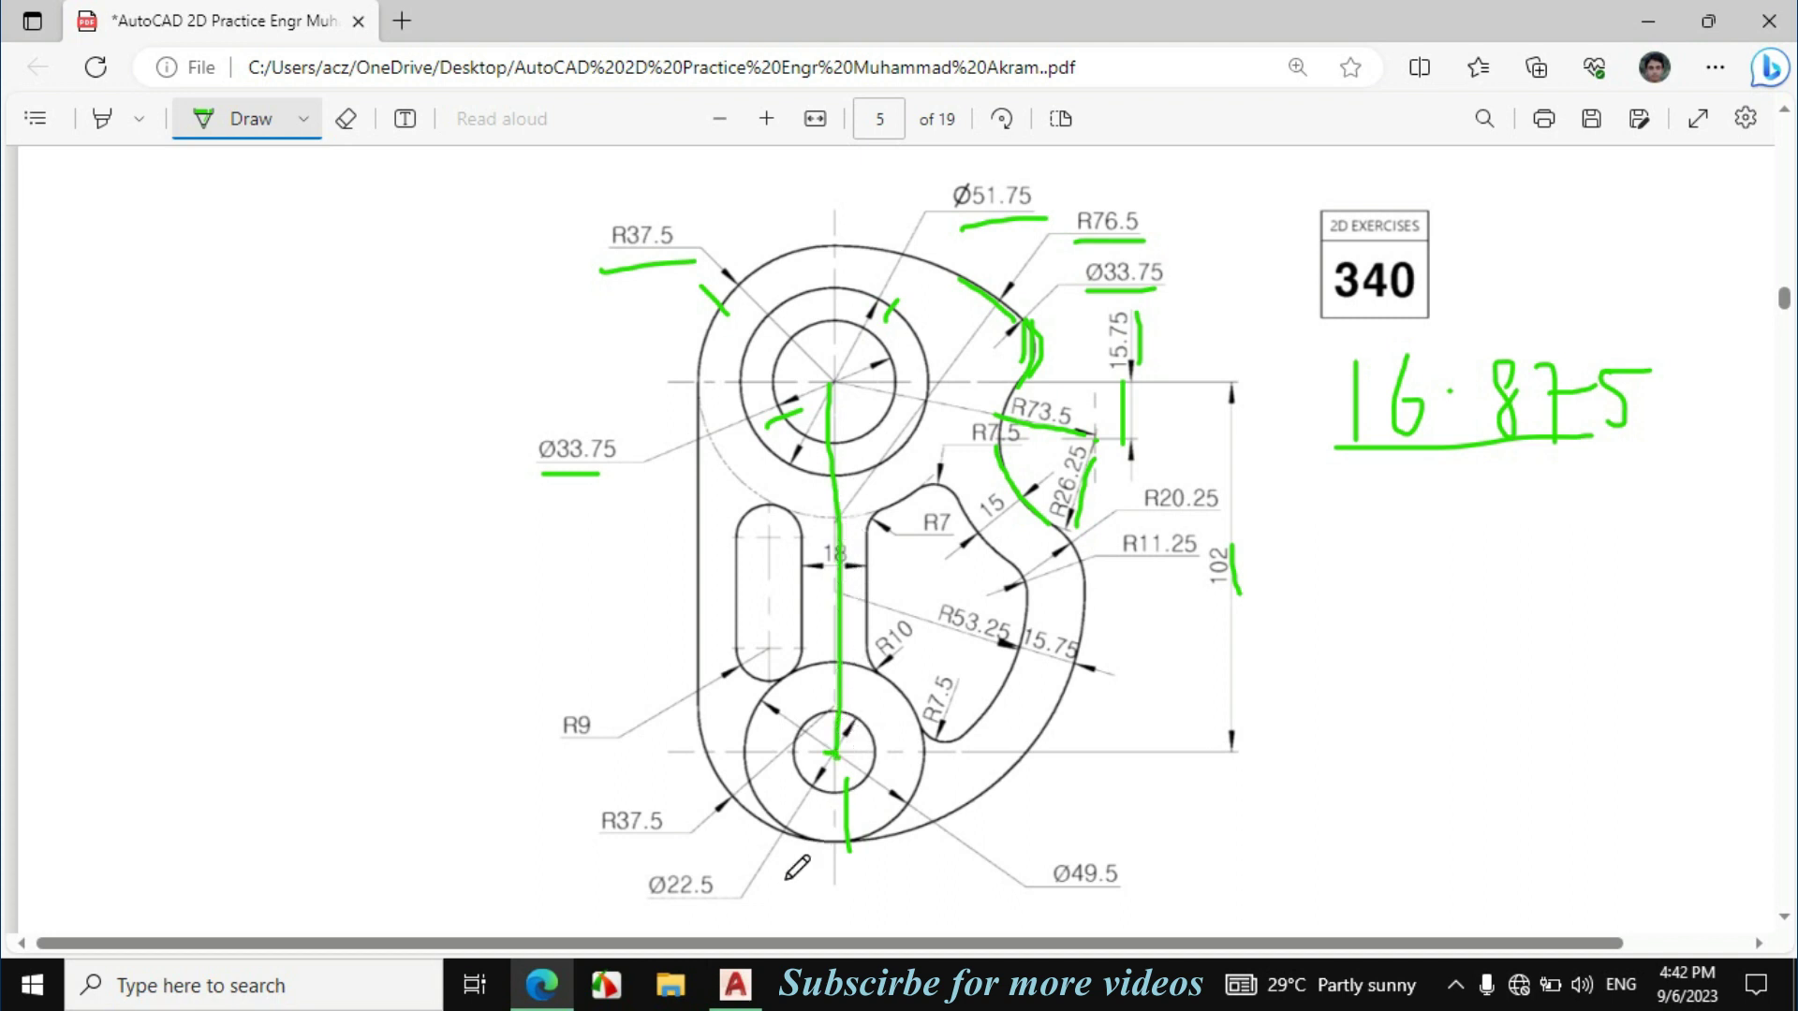
{"action": "left_click_drag", "start_coordinate": [647, 908], "coordinate": [722, 904]}
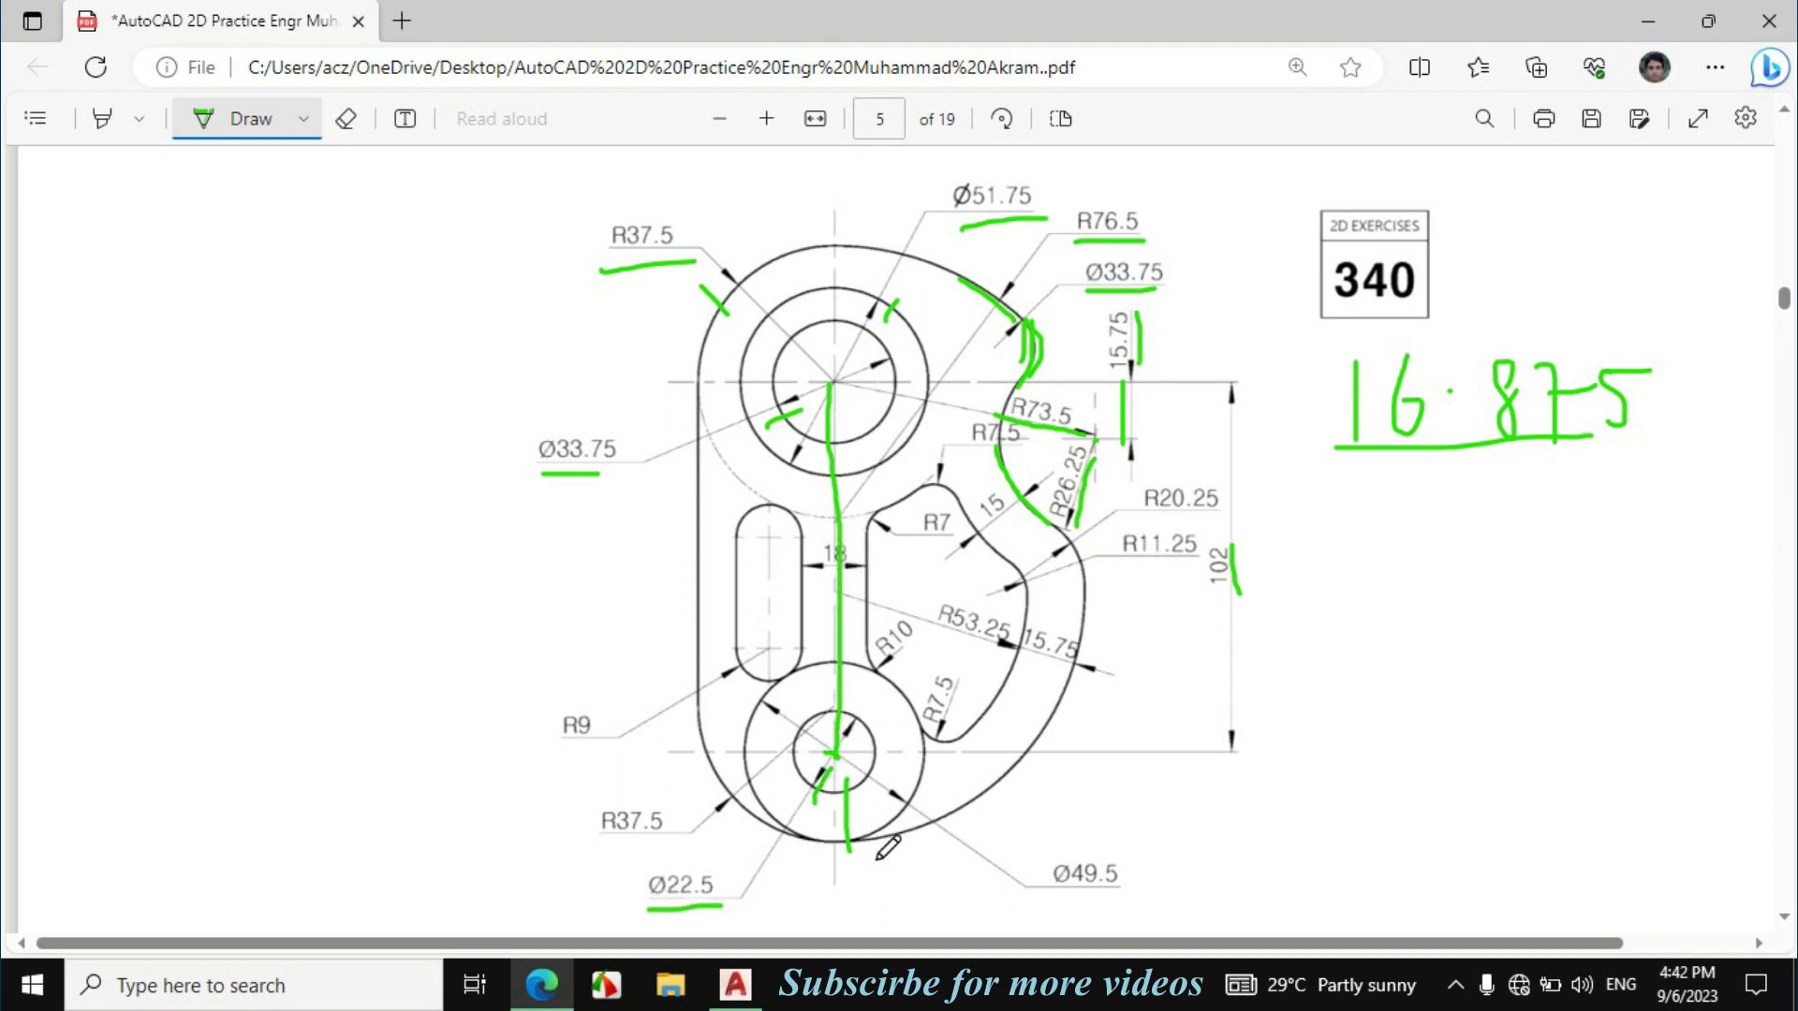
{"action": "left_click_drag", "start_coordinate": [1050, 901], "coordinate": [1093, 899]}
{"action": "left_click", "coordinate": [736, 983]}
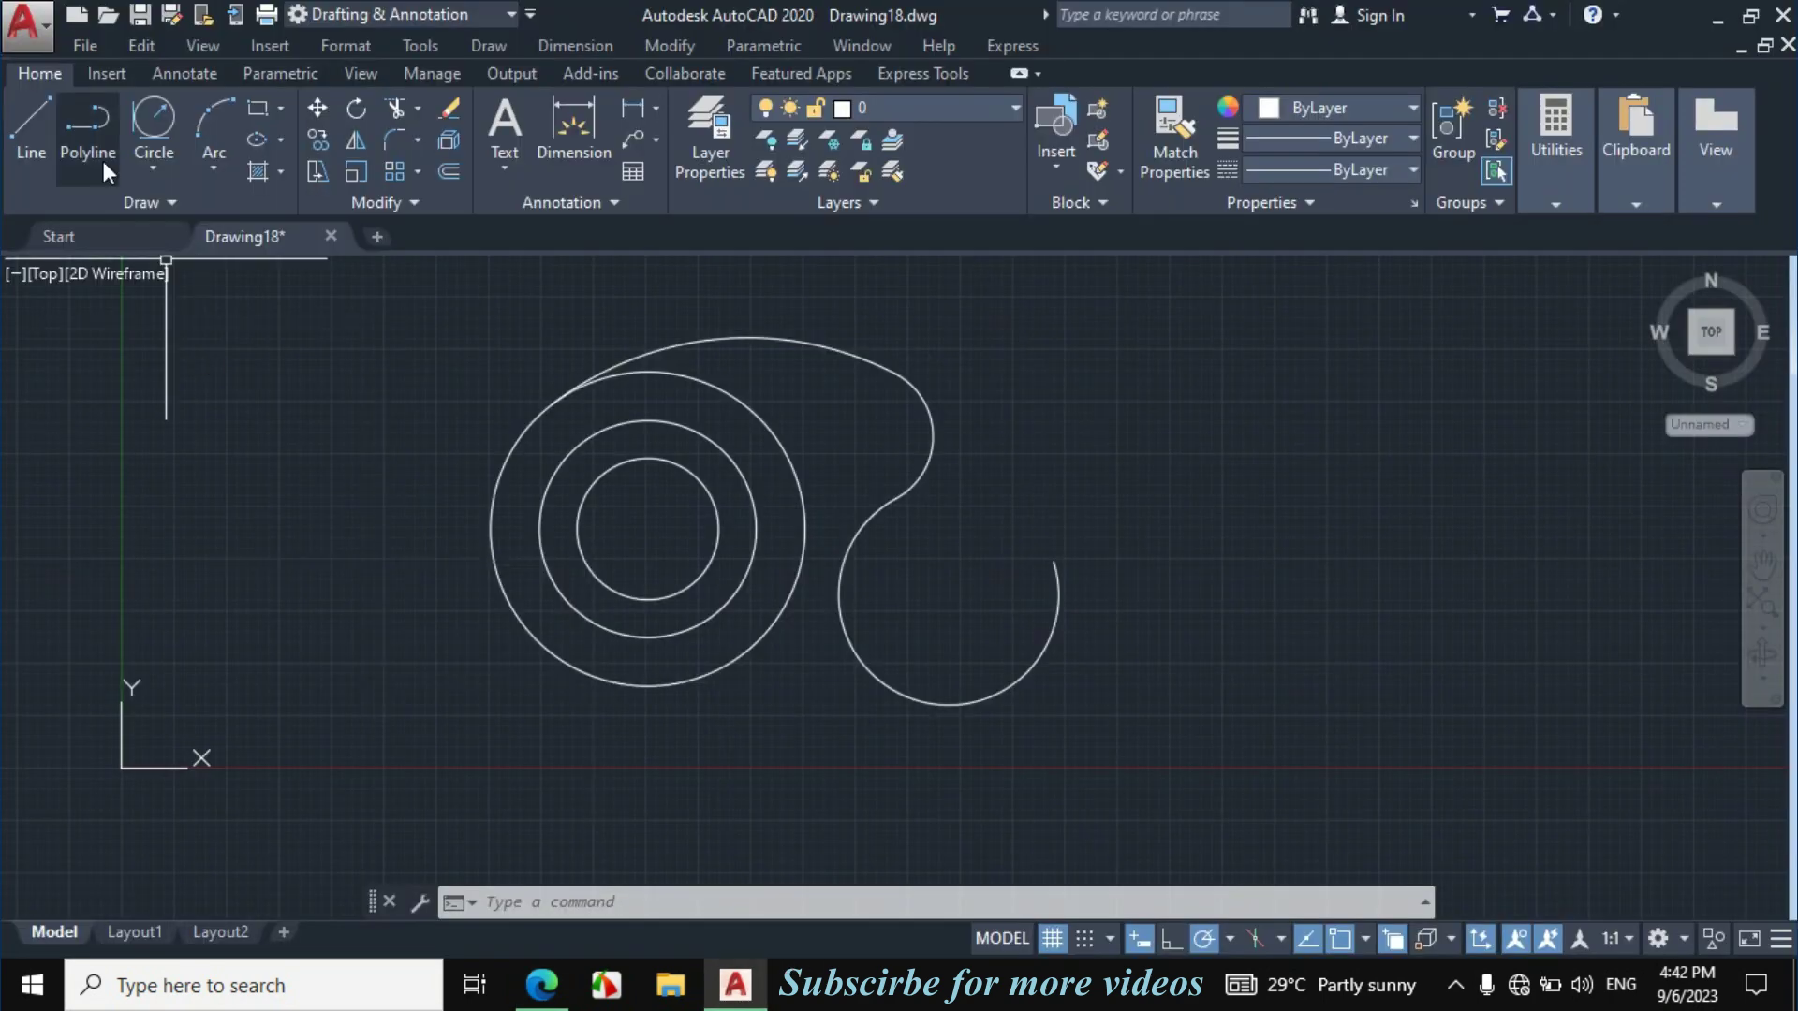
Draw a 102-long vertical guide line down from the upper circles' centre.
{"action": "left_click", "coordinate": [37, 110]}
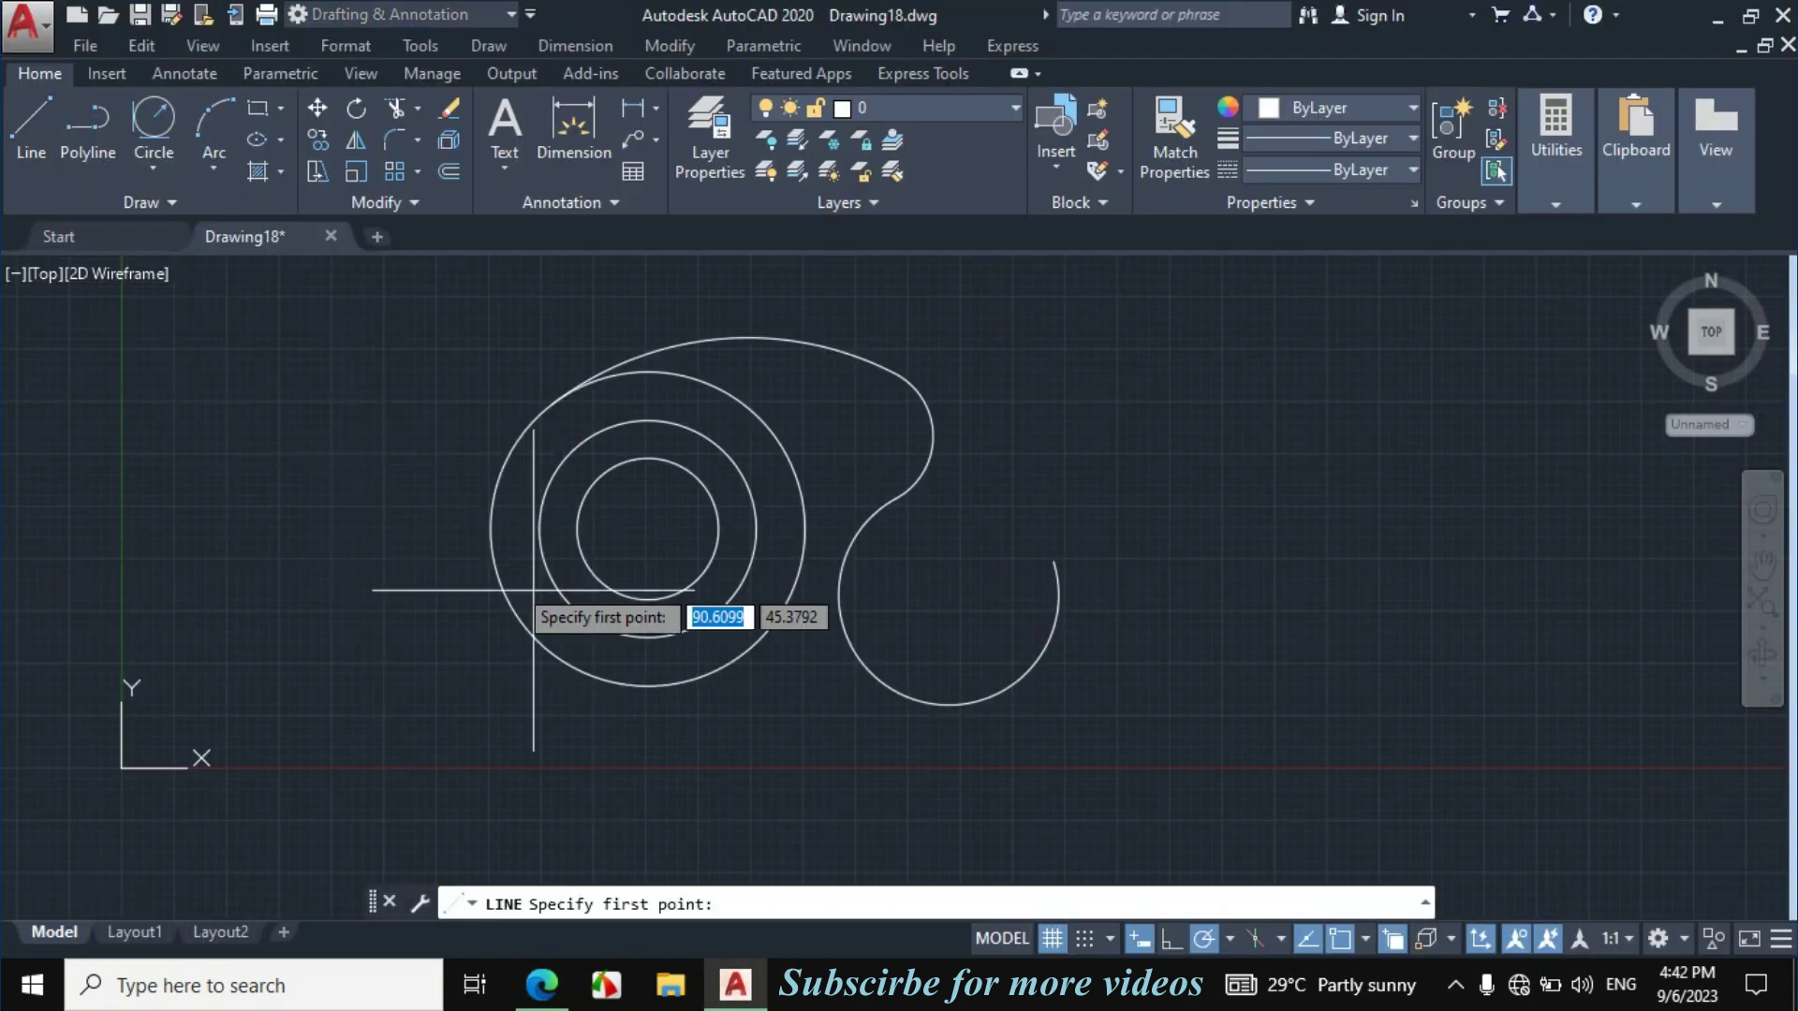
{"action": "left_click", "coordinate": [648, 529]}
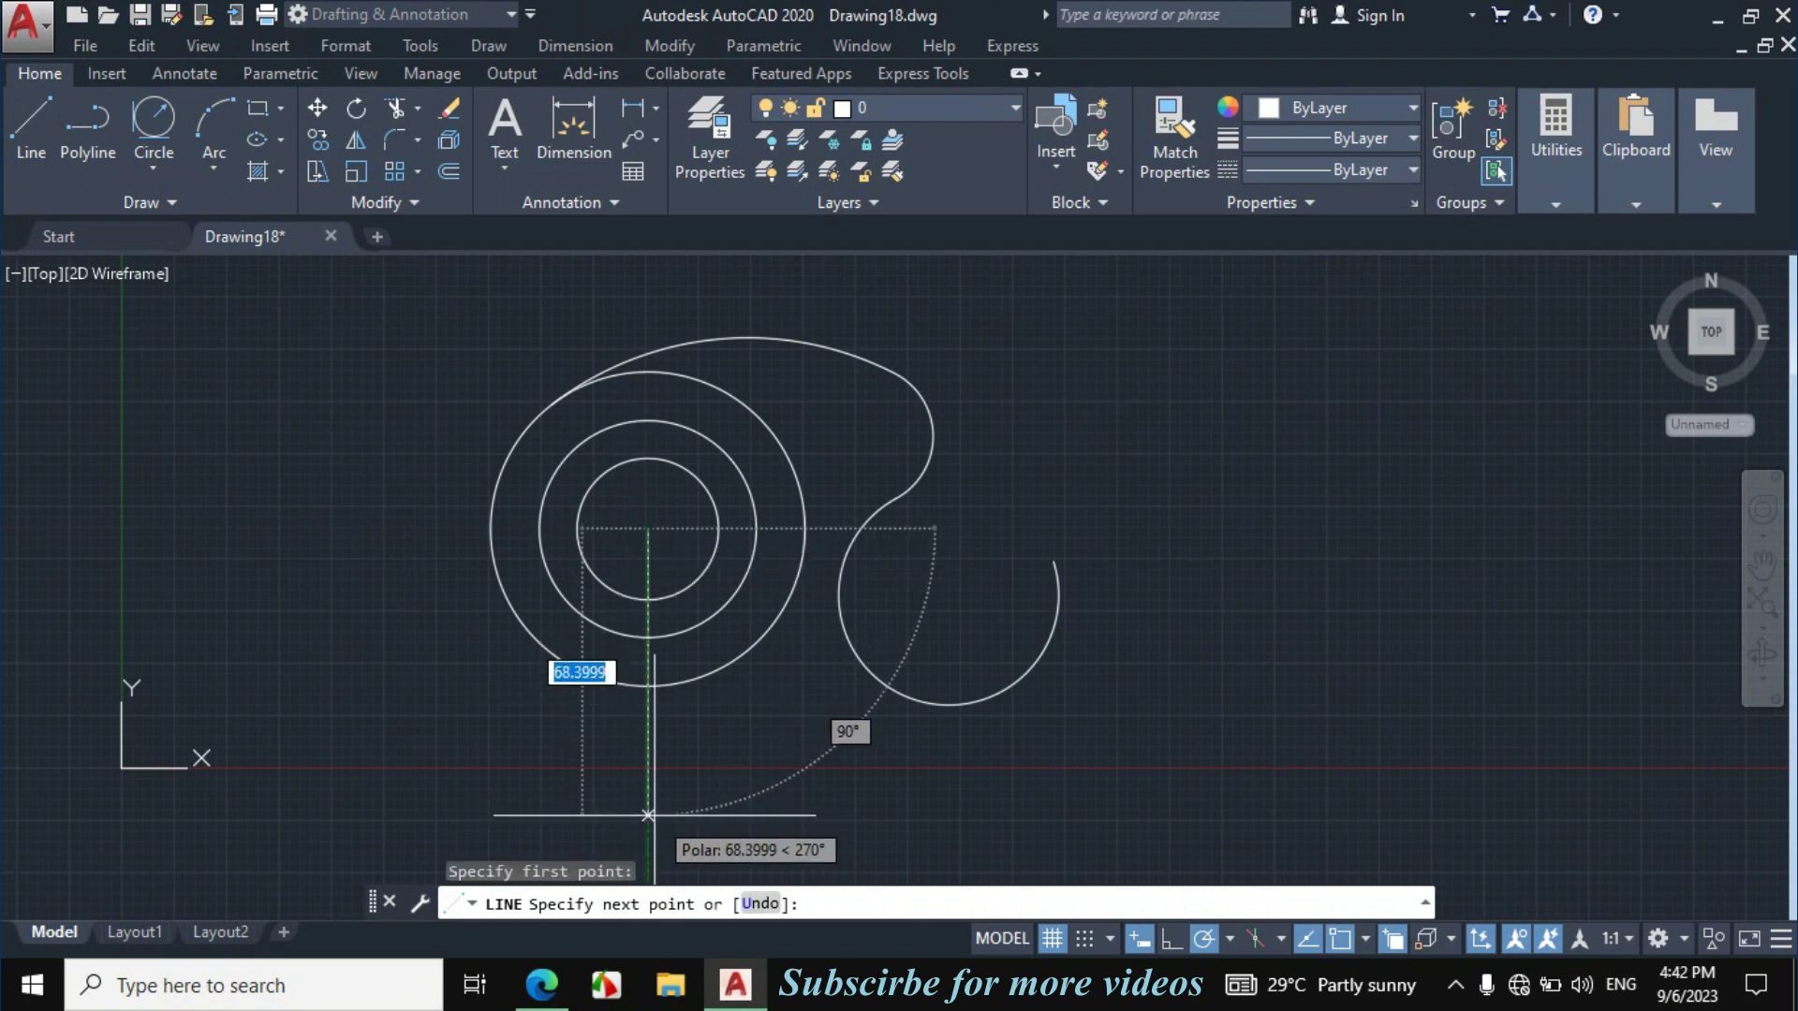
{"action": "type", "text": "102"}
{"action": "key", "text": "Return"}
{"action": "key", "text": "Escape"}
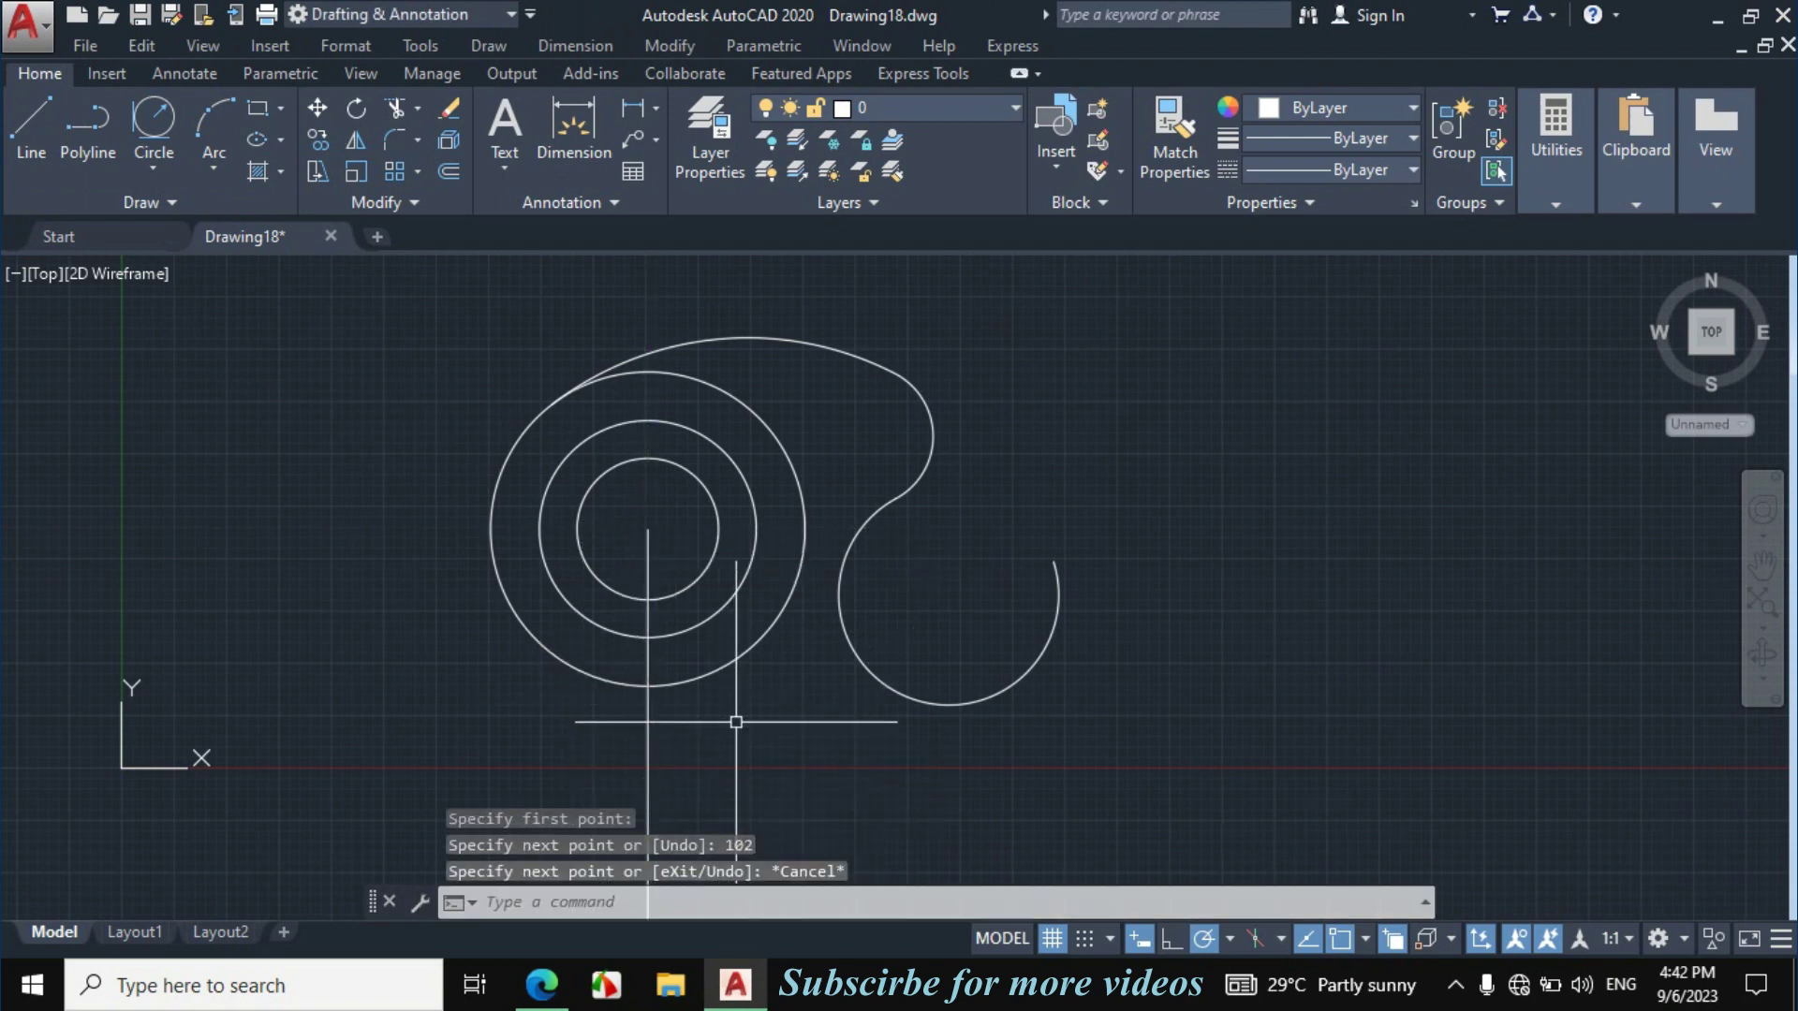
{"action": "scroll", "coordinate": [757, 600], "scroll_direction": "down", "scroll_amount": 2}
{"action": "scroll", "coordinate": [745, 768], "scroll_direction": "down", "scroll_amount": 2}
{"action": "scroll", "coordinate": [746, 722], "scroll_direction": "up", "scroll_amount": 5}
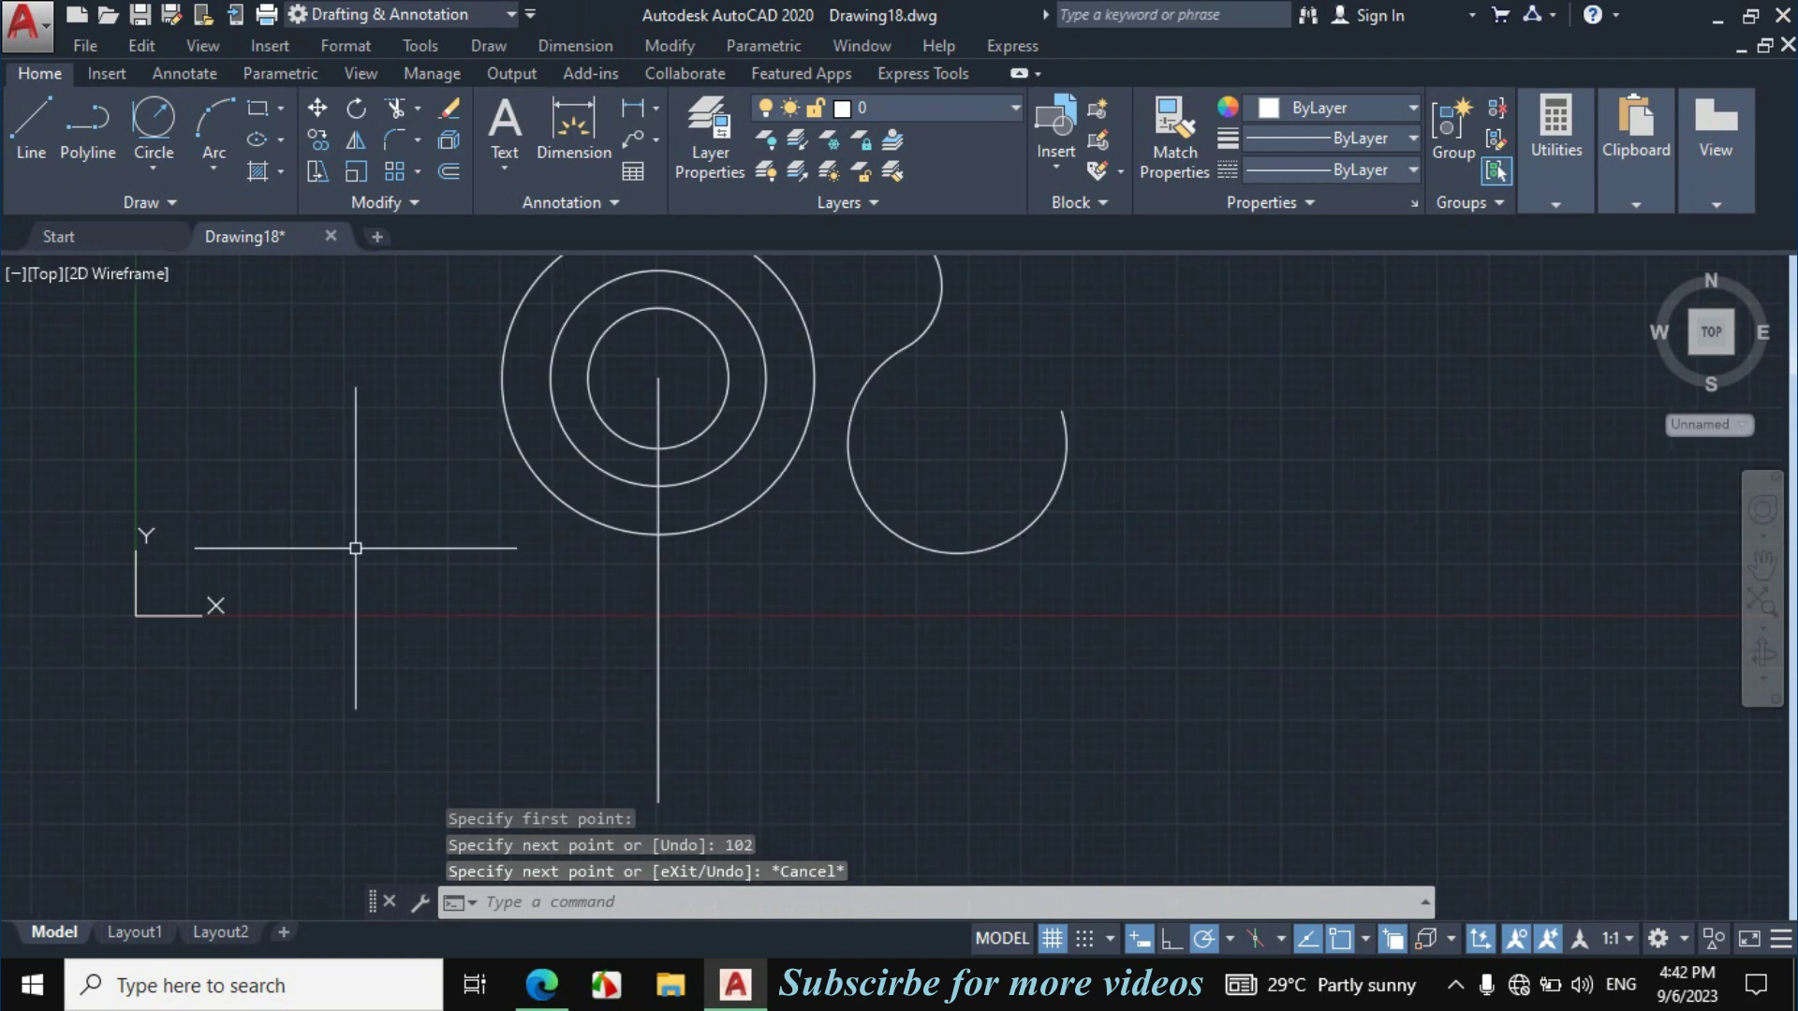
Add concentric Ø22.5 and Ø49.5 circles at the guide line's lower end.
{"action": "left_click", "coordinate": [154, 171]}
{"action": "left_click", "coordinate": [204, 258]}
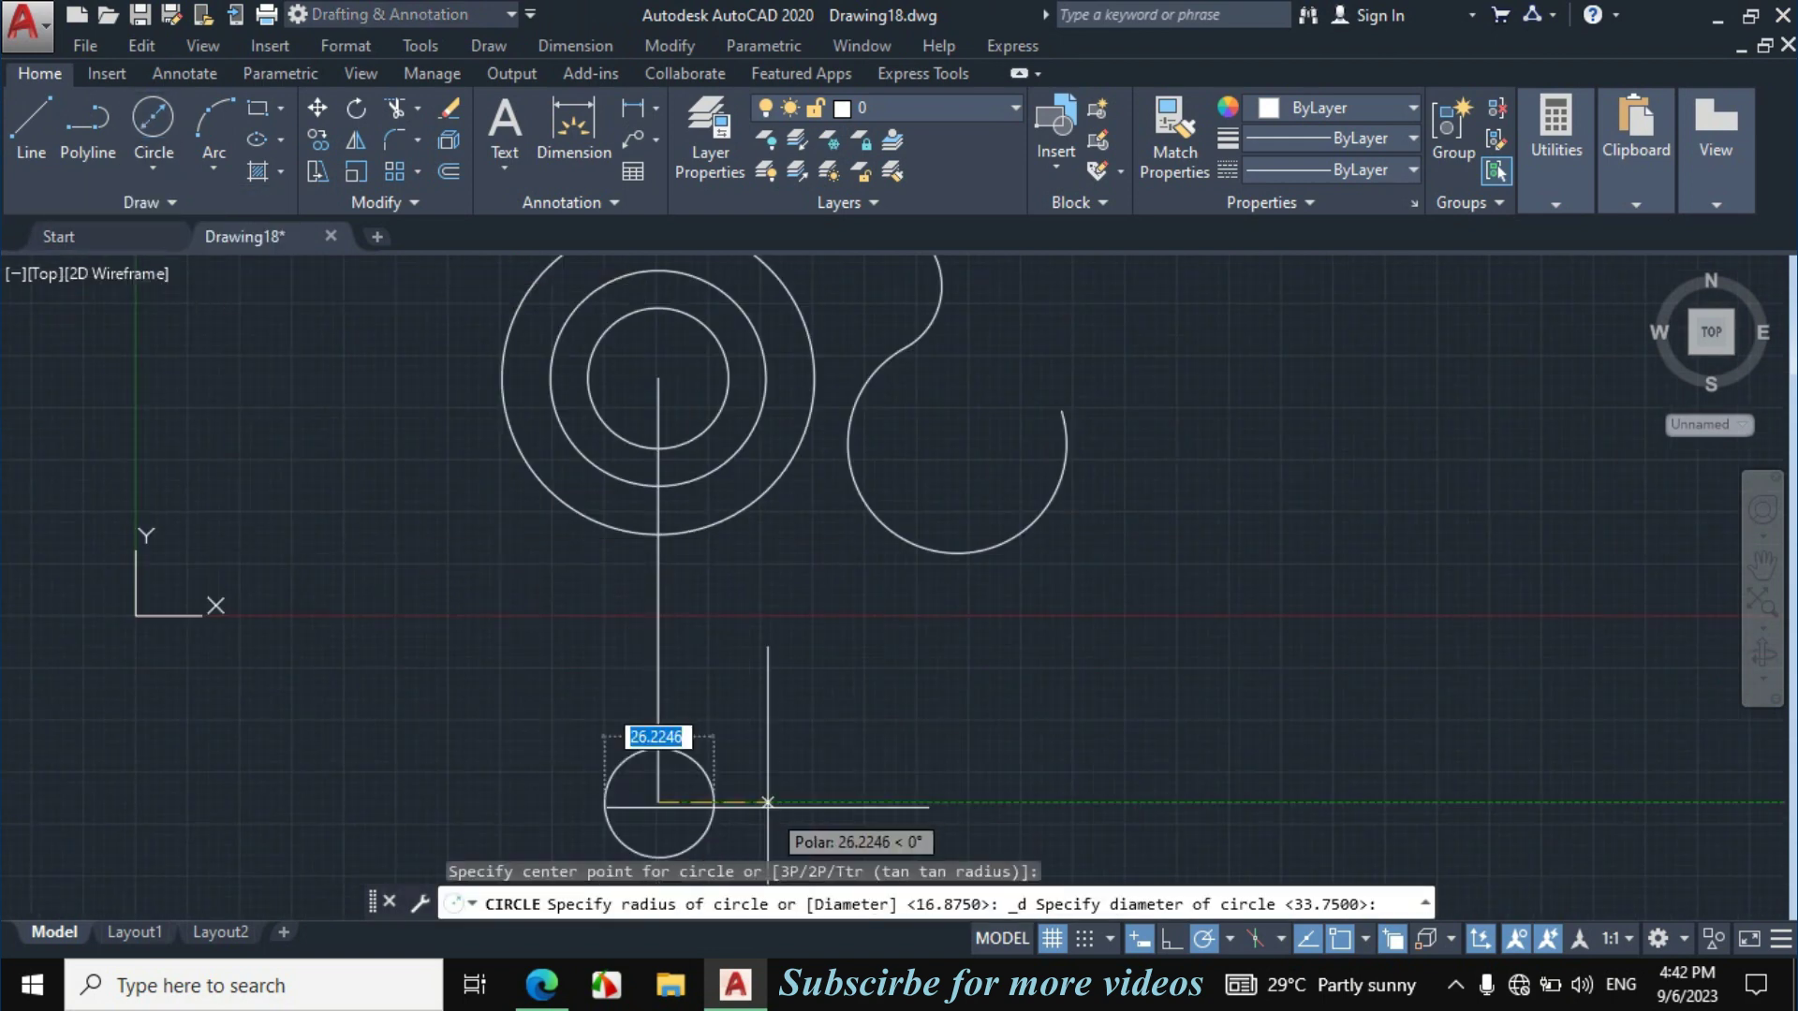
{"action": "type", "text": "22.5"}
{"action": "key", "text": "Return"}
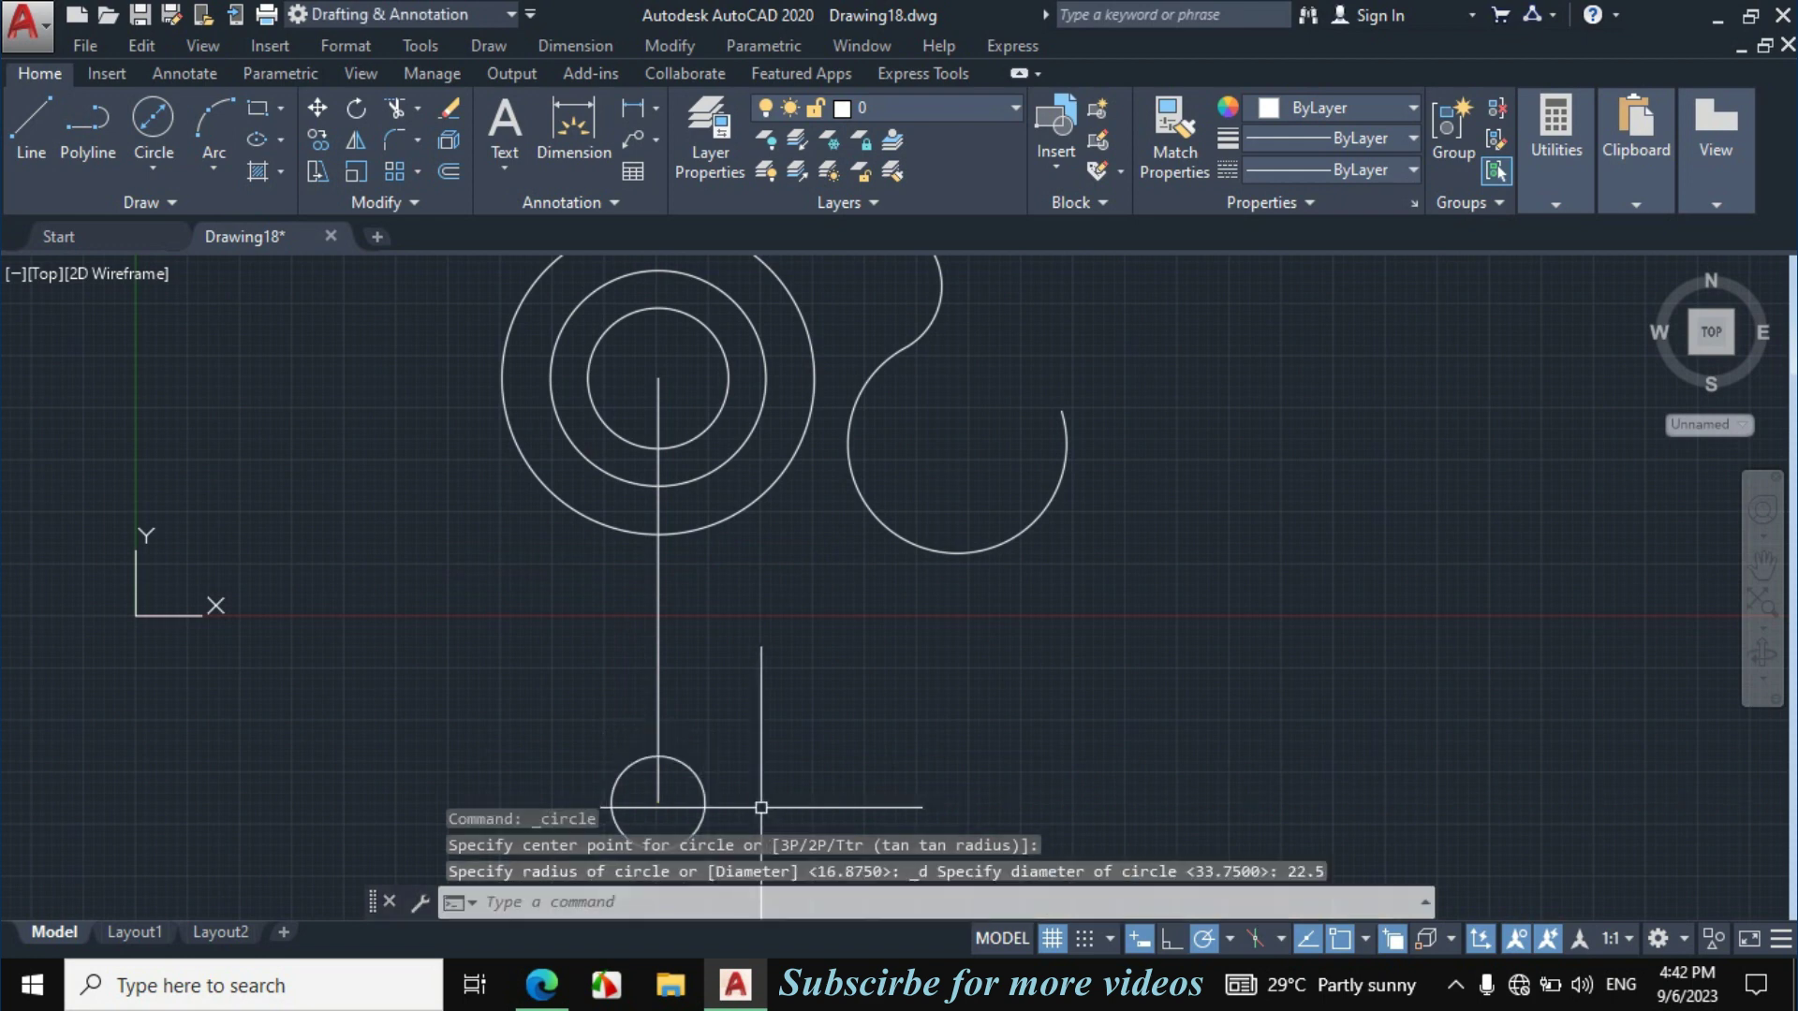
{"action": "left_click", "coordinate": [159, 161]}
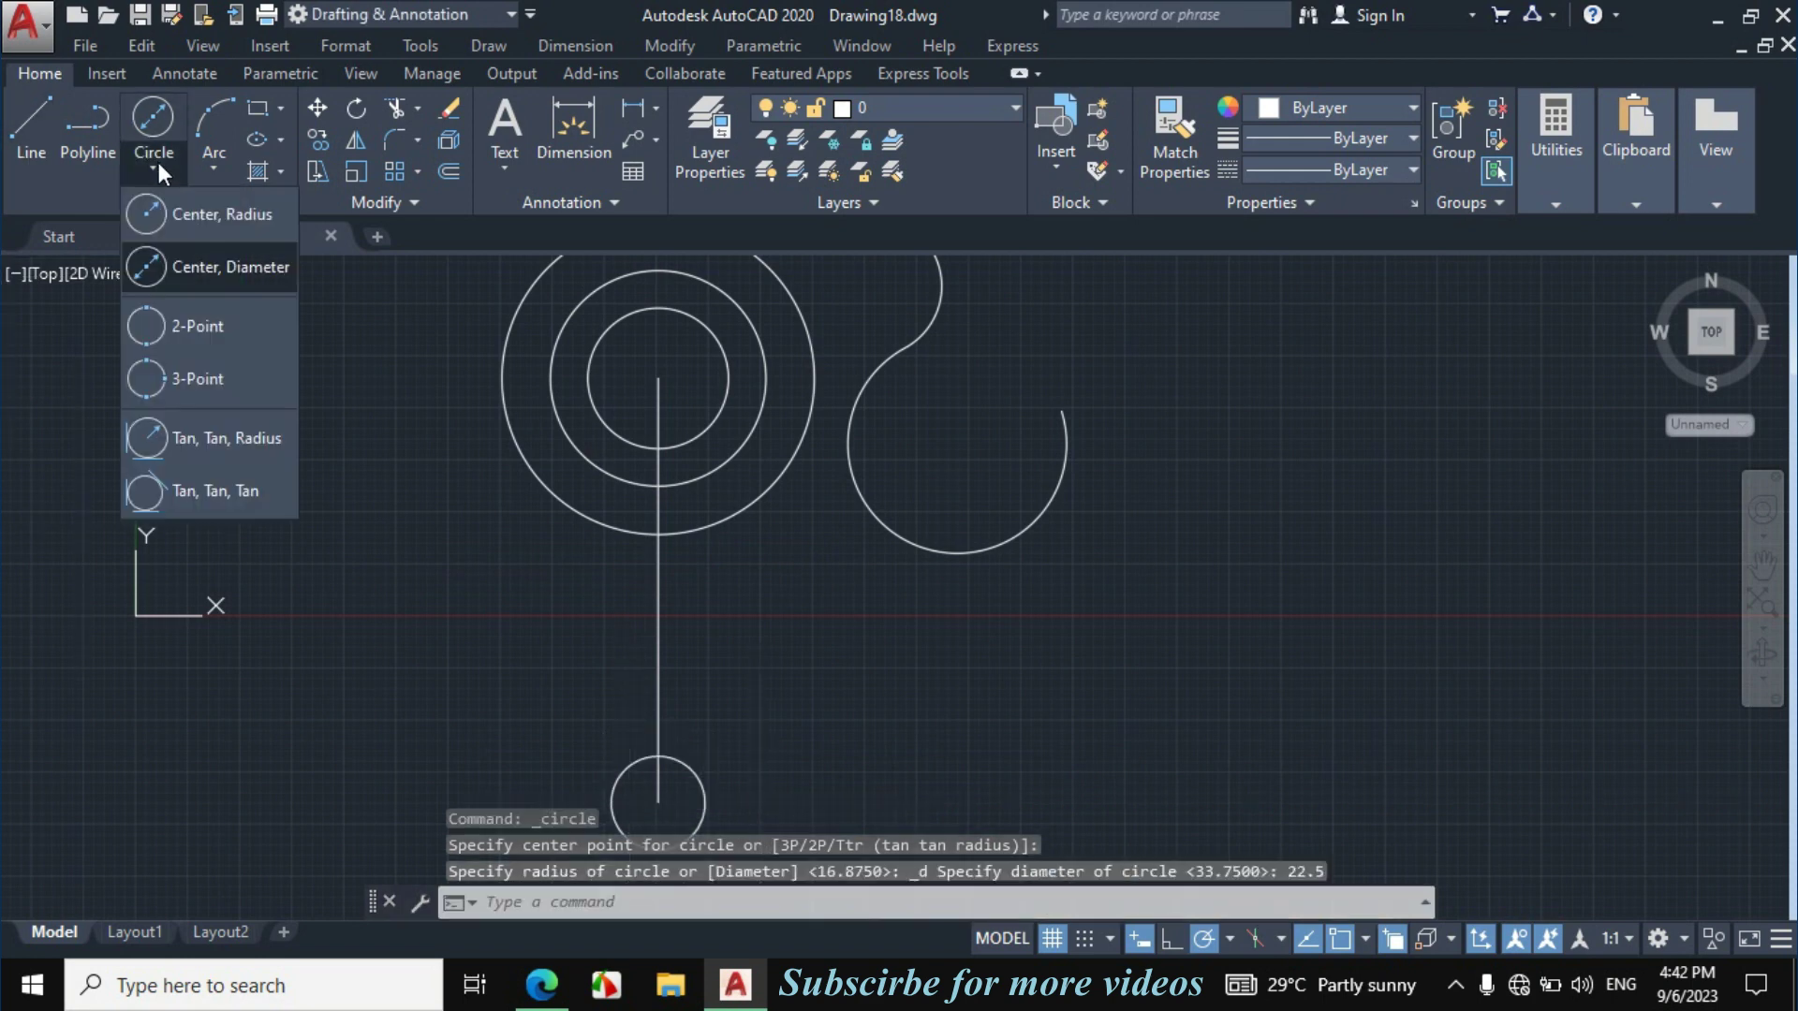
{"action": "left_click", "coordinate": [227, 267]}
{"action": "left_click", "coordinate": [658, 801]}
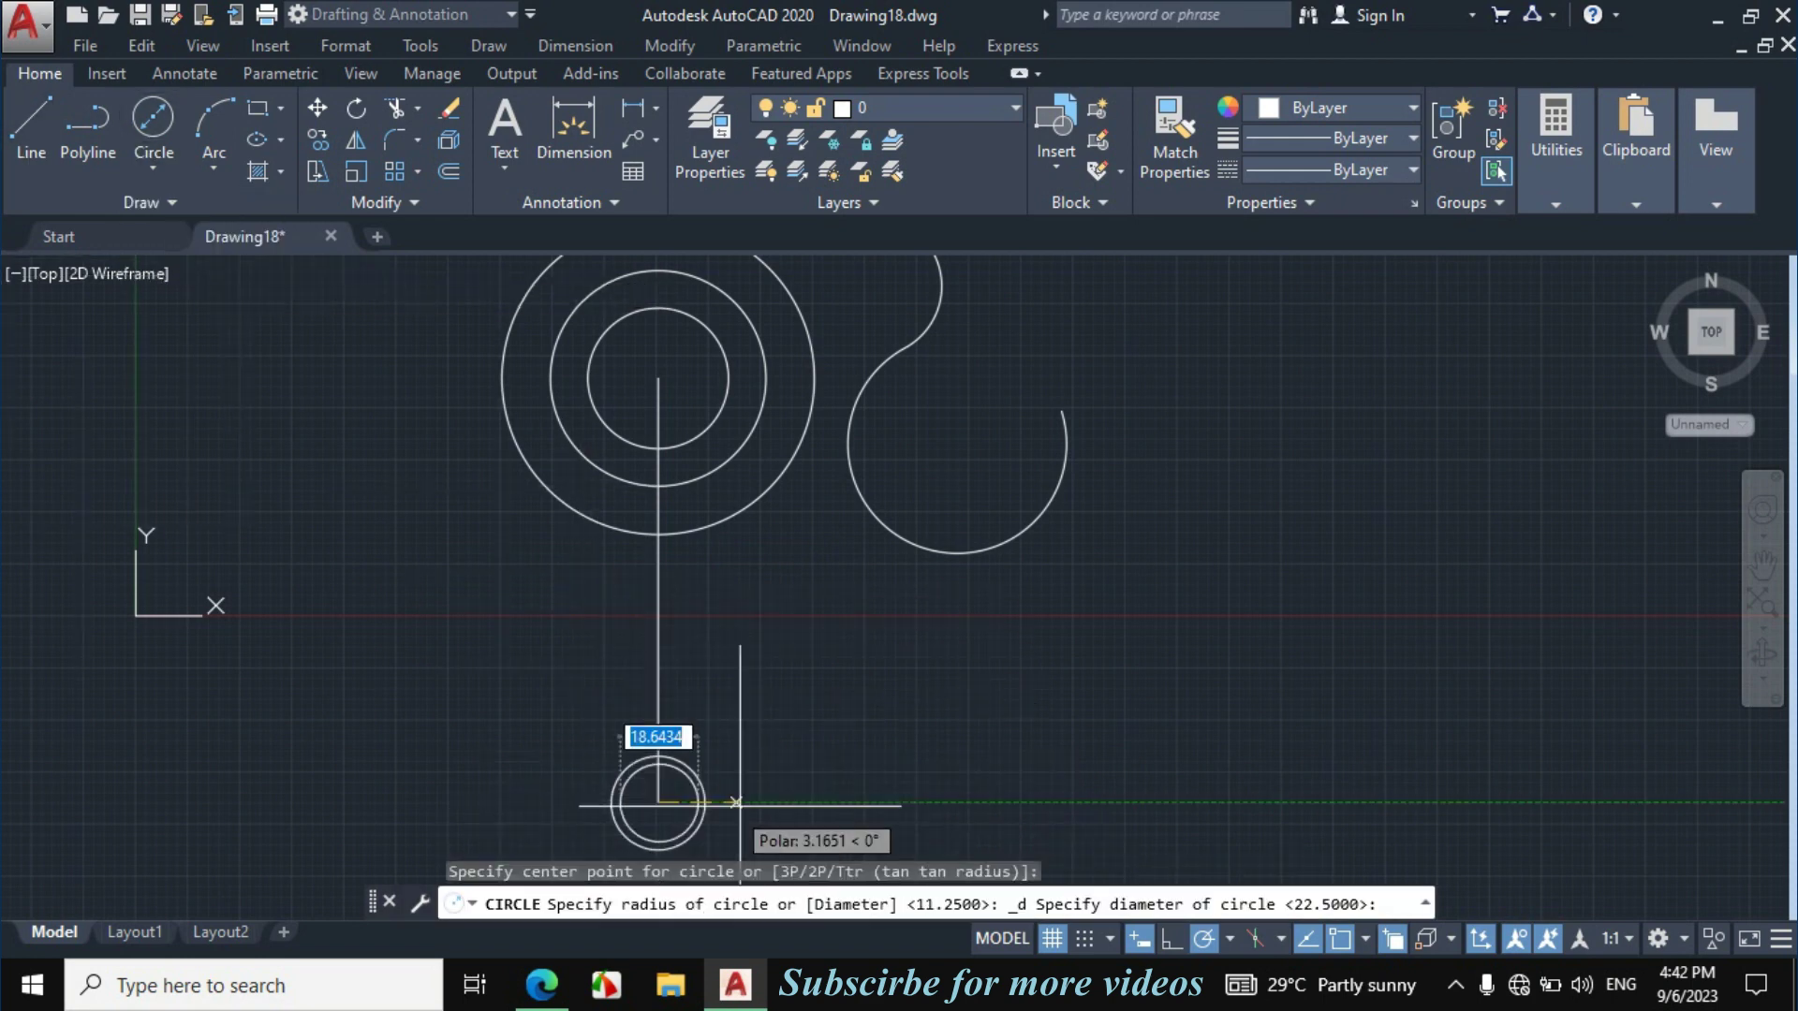
{"action": "type", "text": "49.5"}
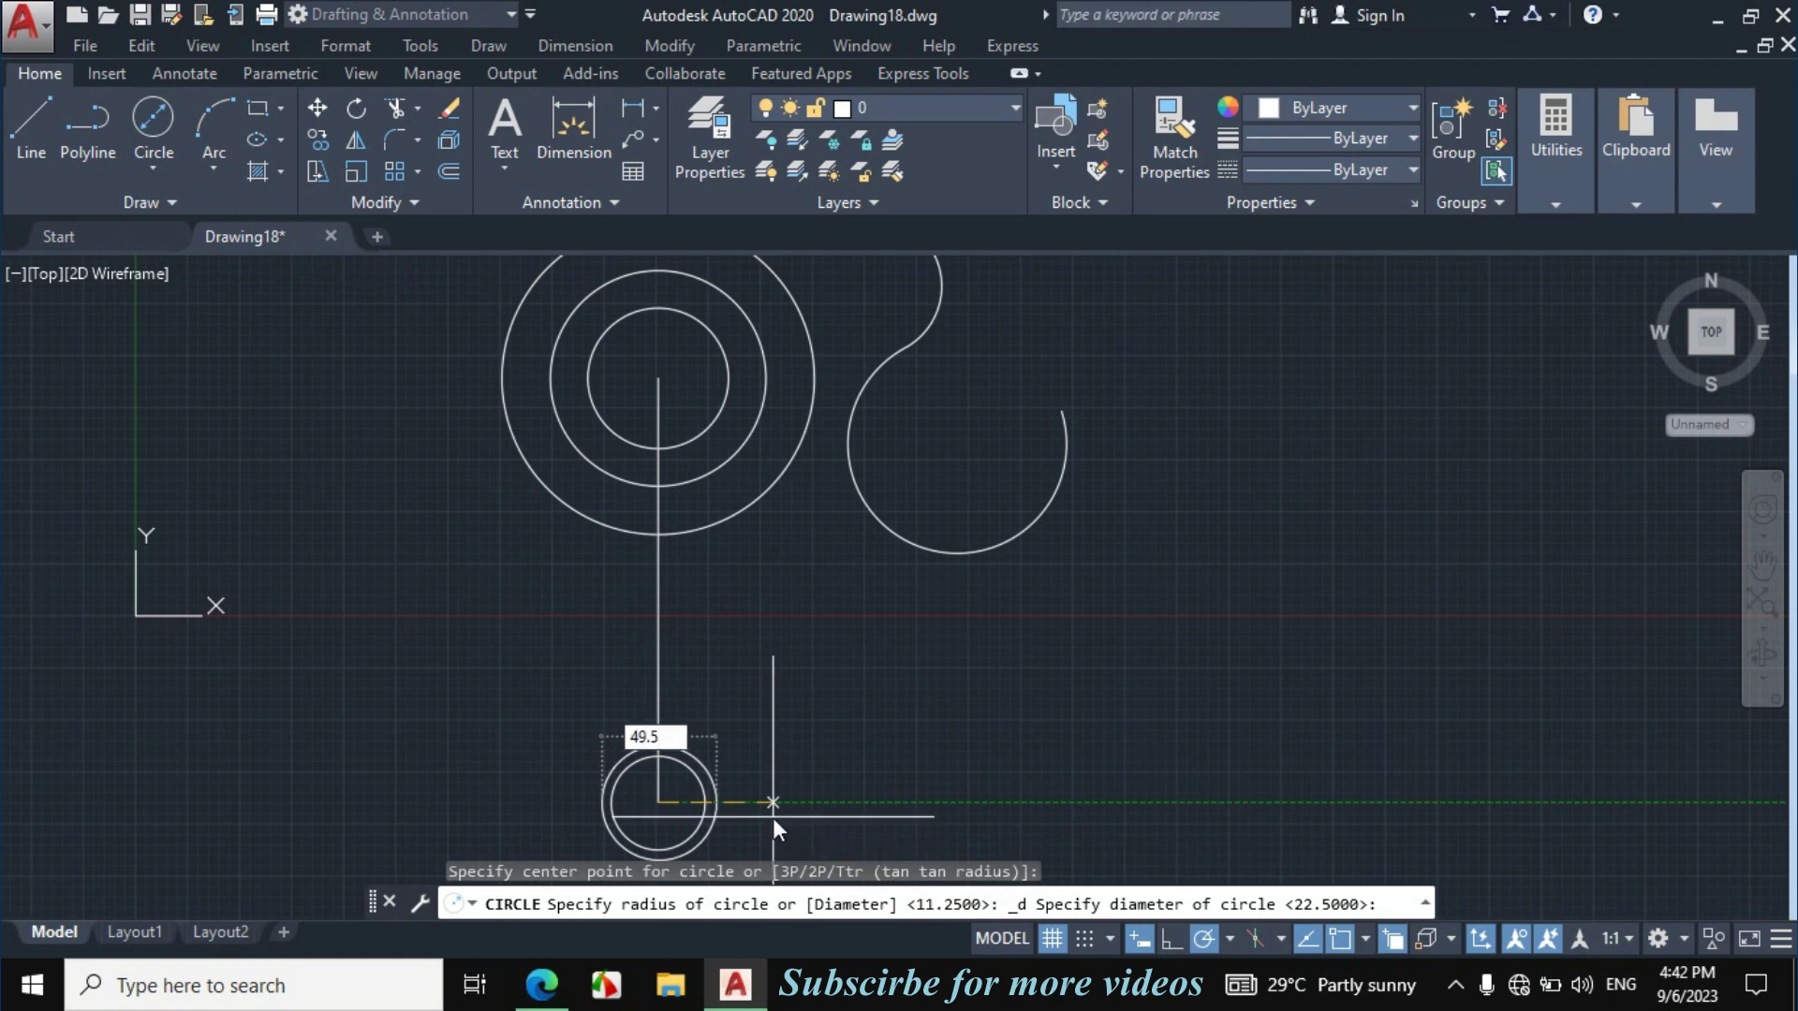
{"action": "key", "text": "Return"}
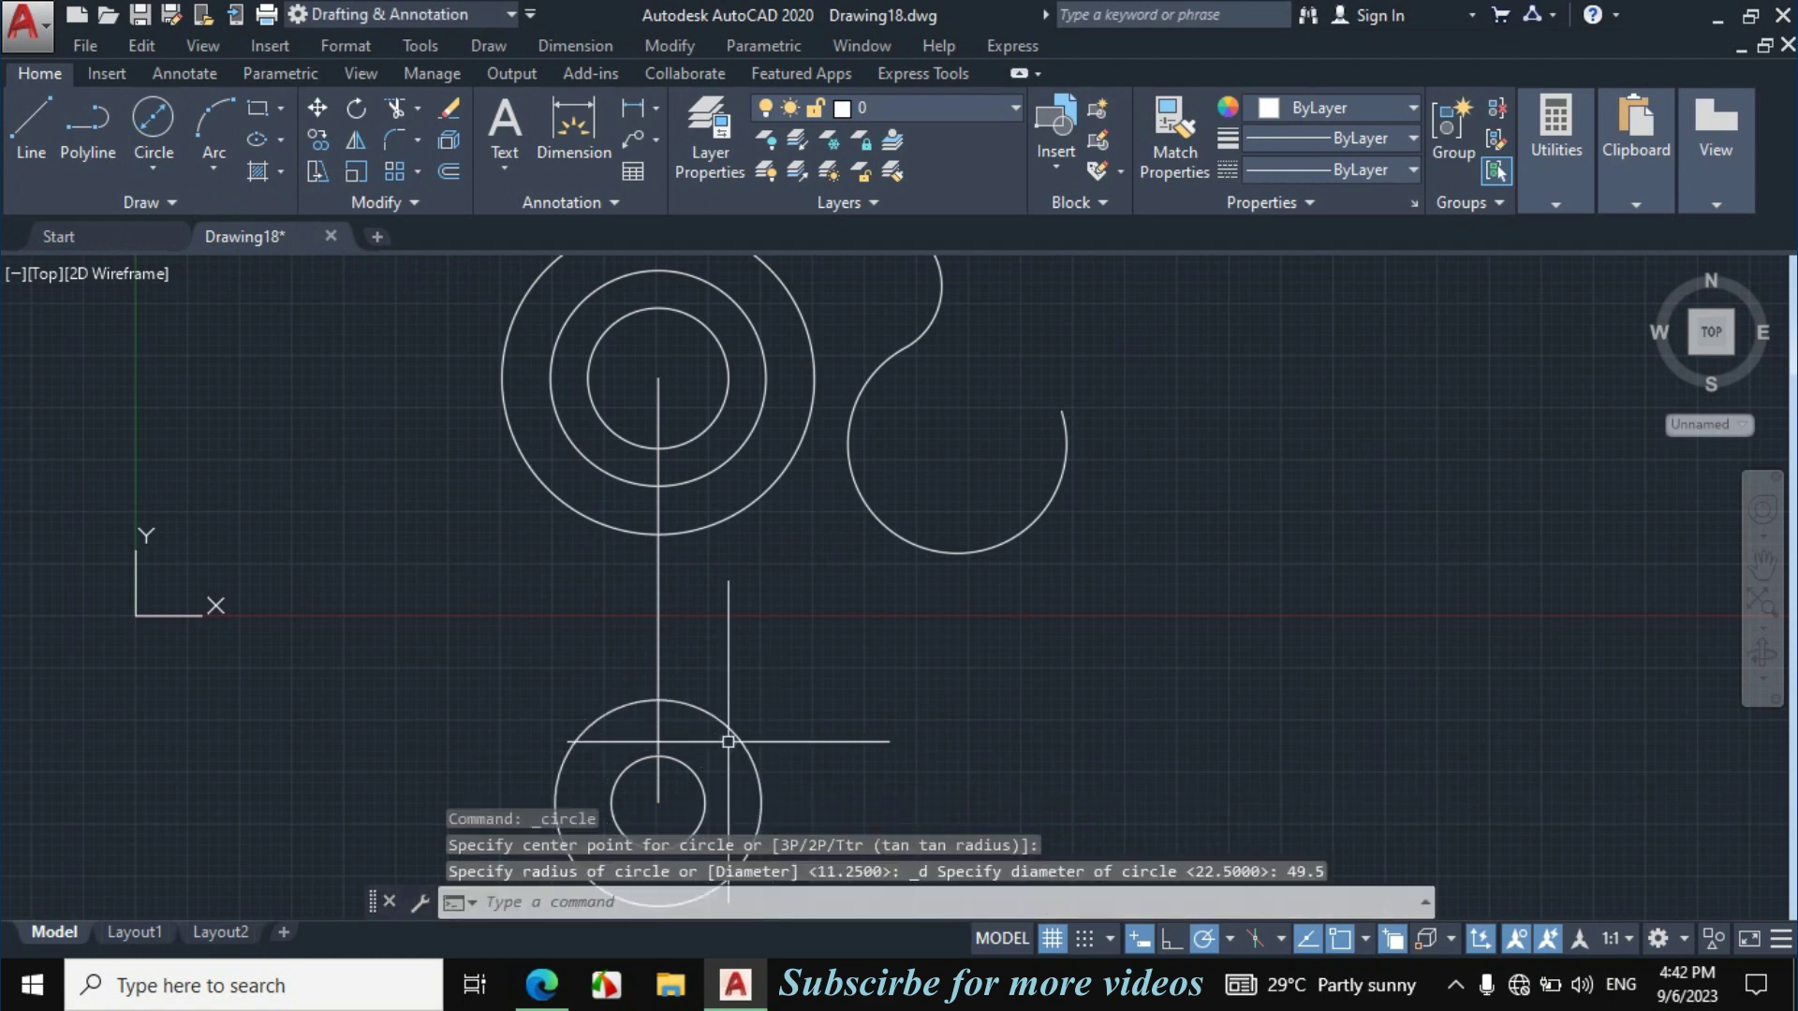
Erase the temporary vertical guide line with E.
{"action": "left_click", "coordinate": [697, 609]}
{"action": "left_click", "coordinate": [546, 626]}
{"action": "type", "text": "e"}
{"action": "key", "text": "Return"}
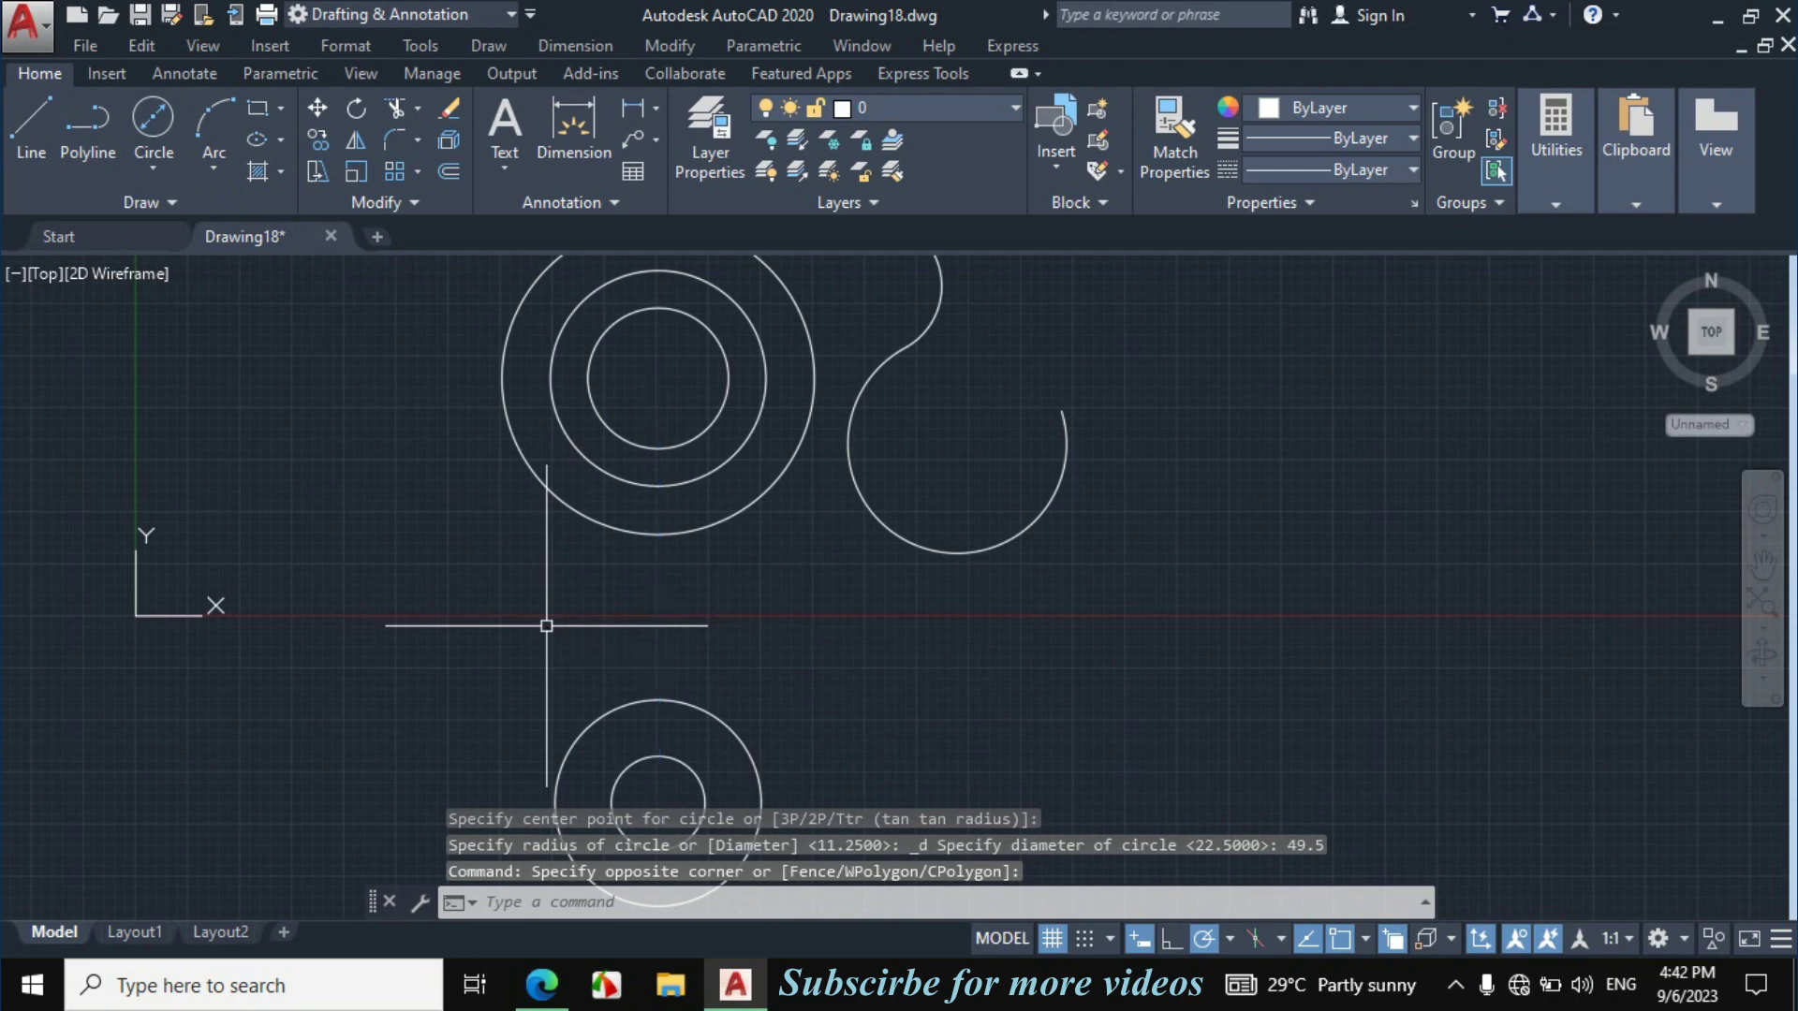
Ink the PDF's left straight edge and left arcs green, and underline the R37.5 label.
{"action": "left_click", "coordinate": [541, 983]}
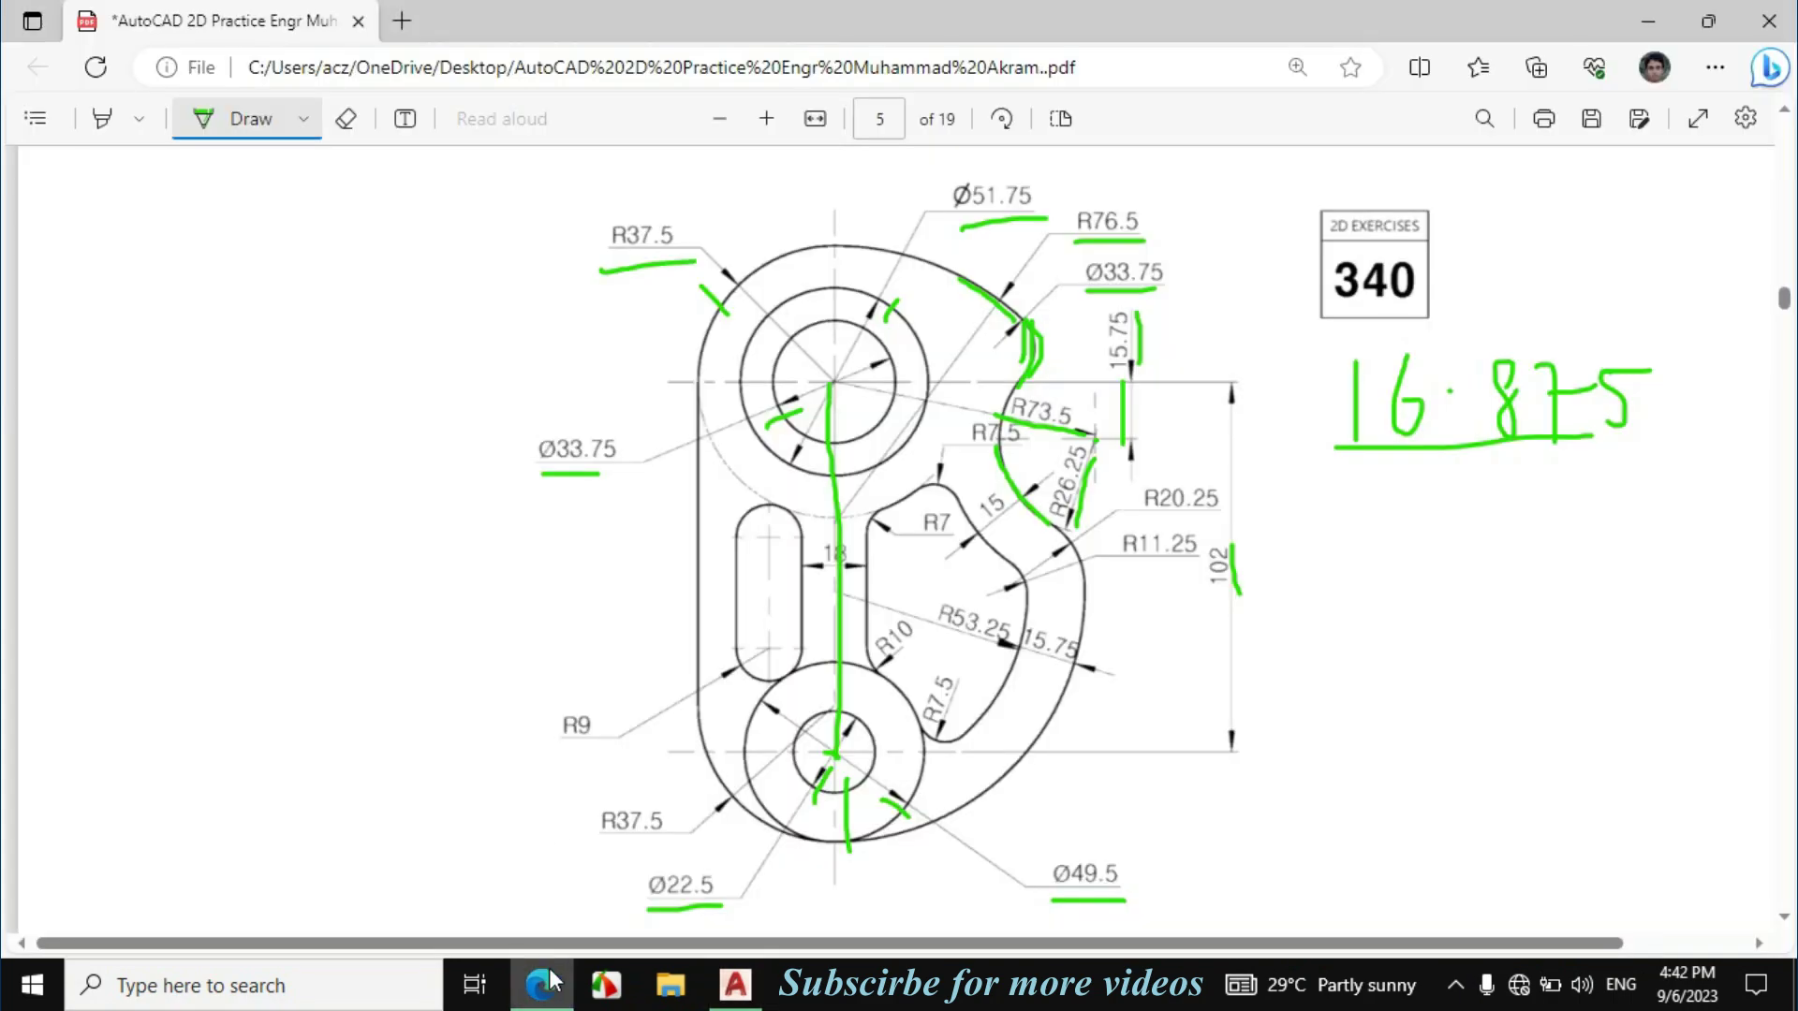
{"action": "left_click_drag", "start_coordinate": [705, 634], "coordinate": [704, 480]}
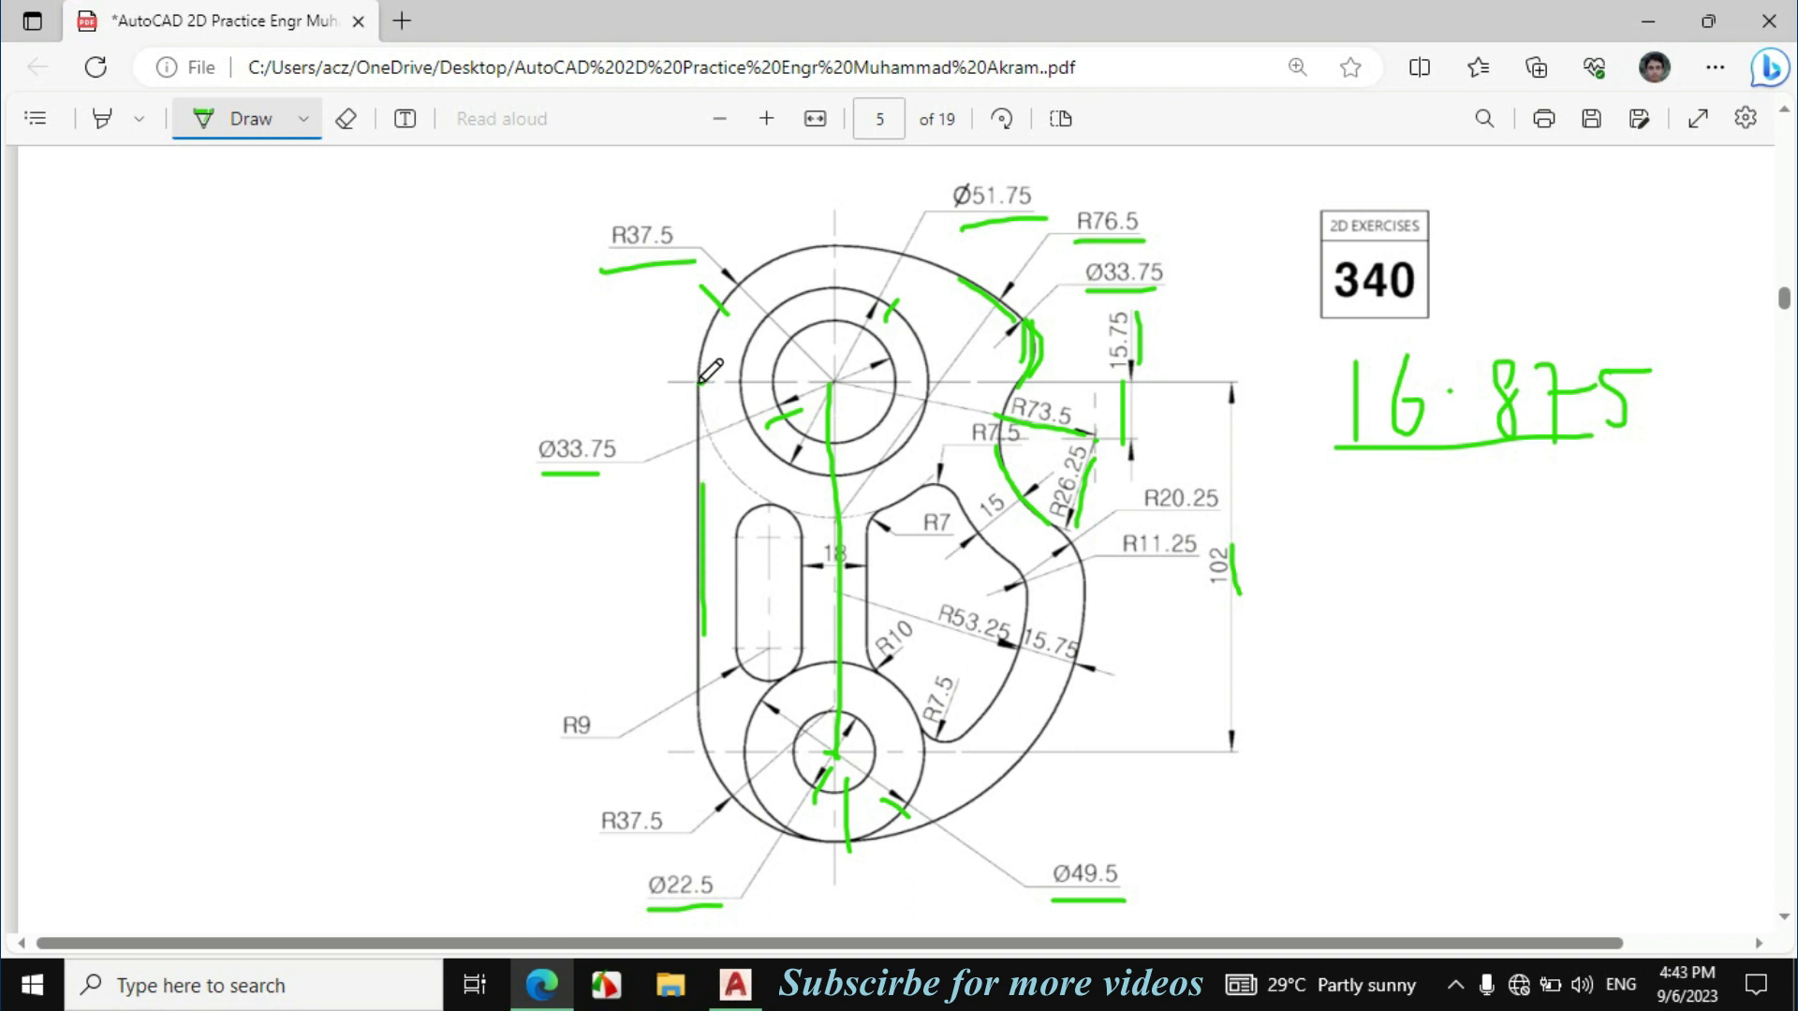
{"action": "left_click_drag", "start_coordinate": [715, 441], "coordinate": [721, 461]}
{"action": "left_click_drag", "start_coordinate": [714, 773], "coordinate": [742, 811]}
{"action": "left_click_drag", "start_coordinate": [605, 838], "coordinate": [676, 837]}
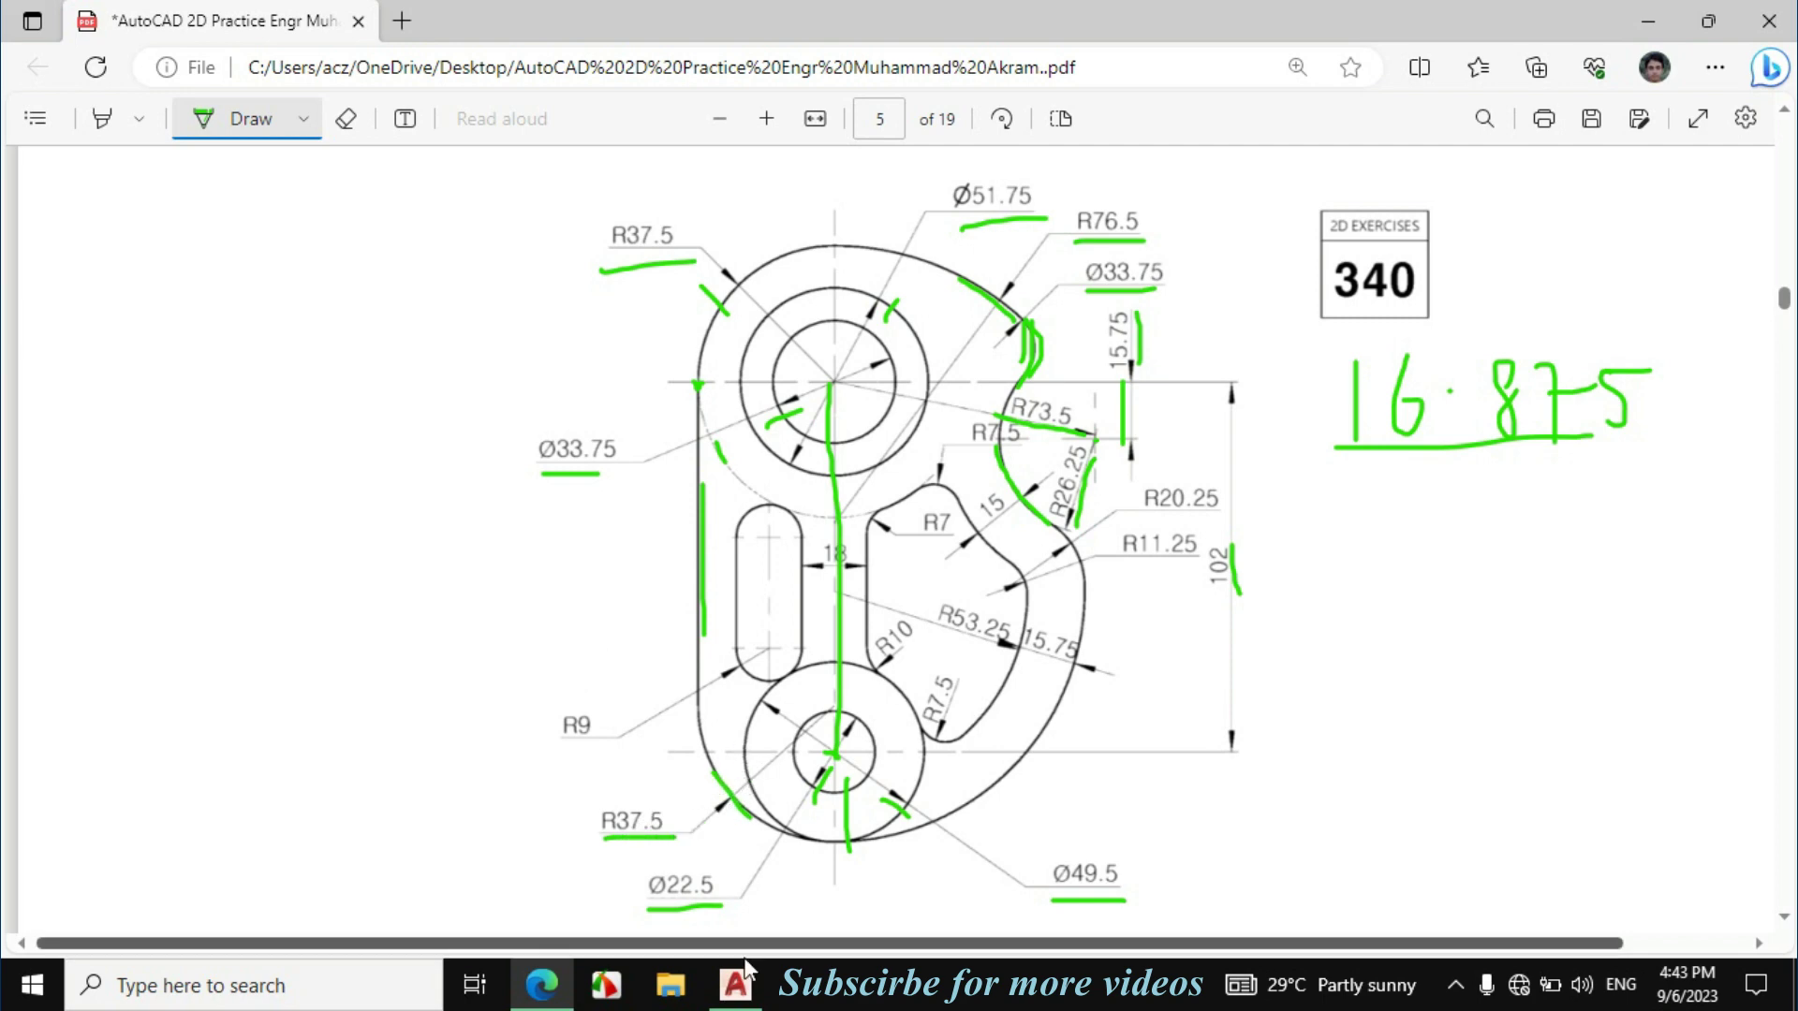
{"action": "left_click", "coordinate": [735, 983]}
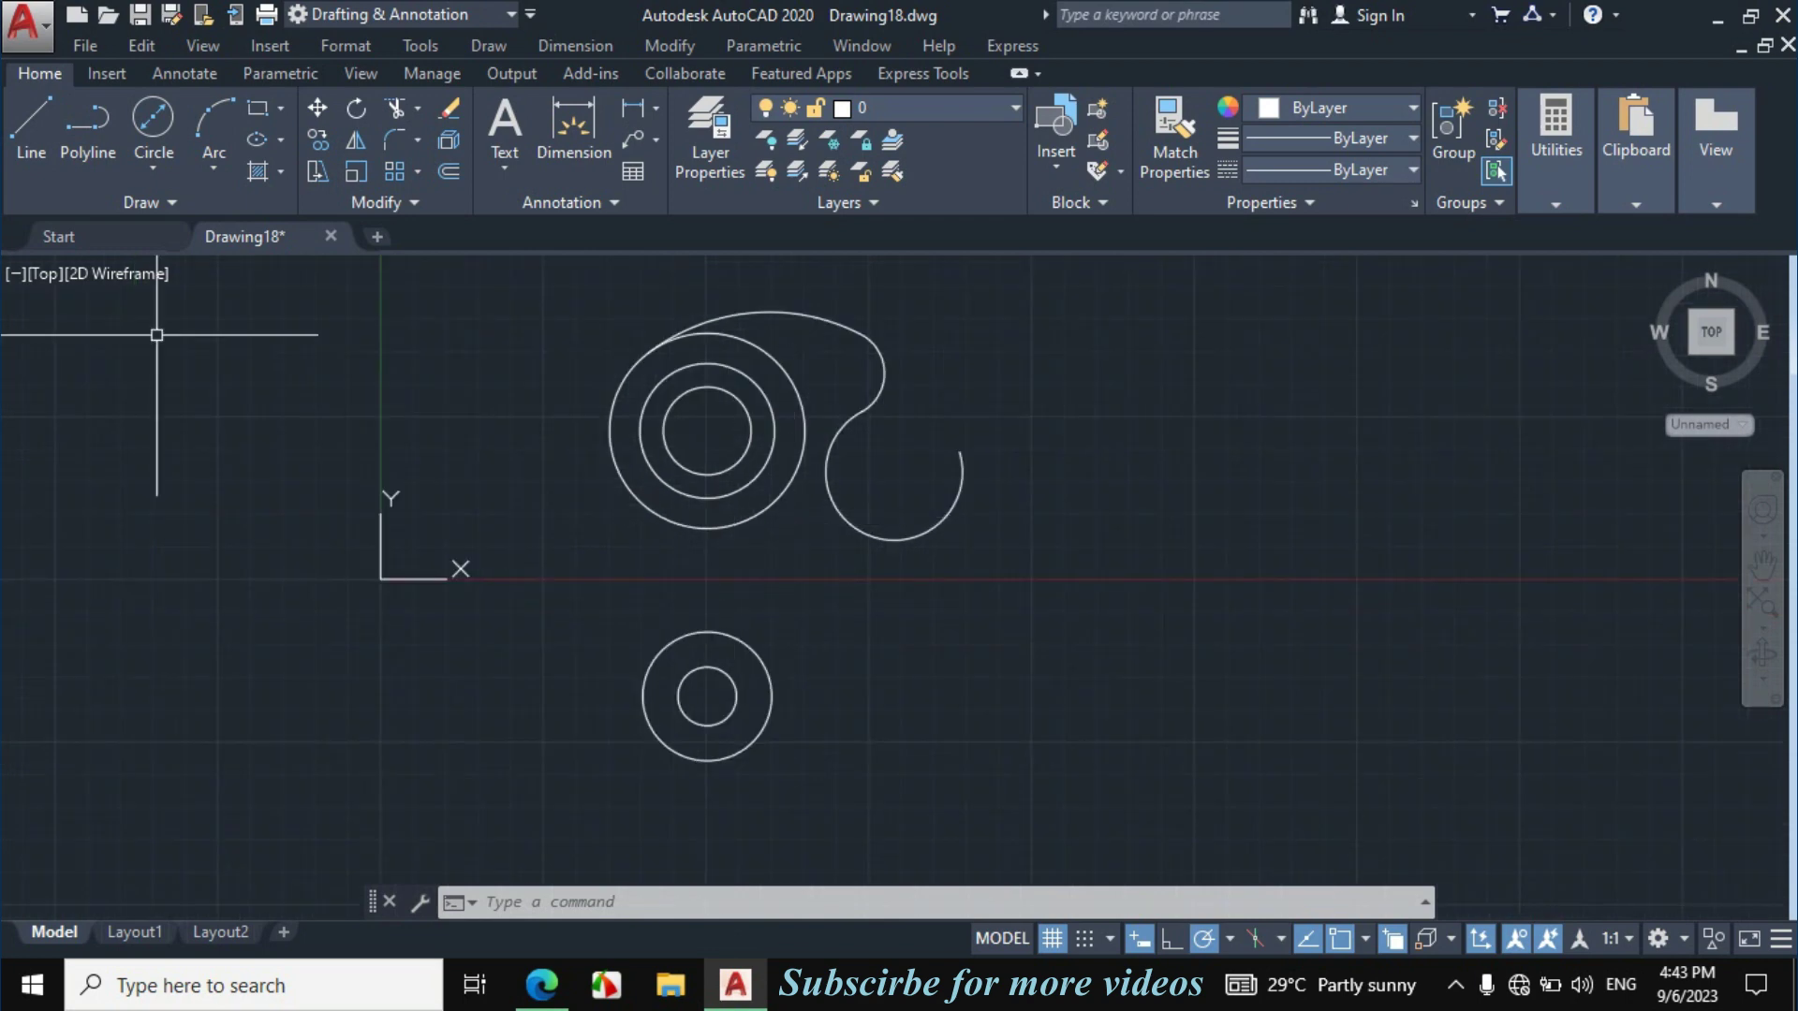
Draw a vertical line from the outer upper circle's left quadrant down past the lower circles.
{"action": "left_click", "coordinate": [31, 122]}
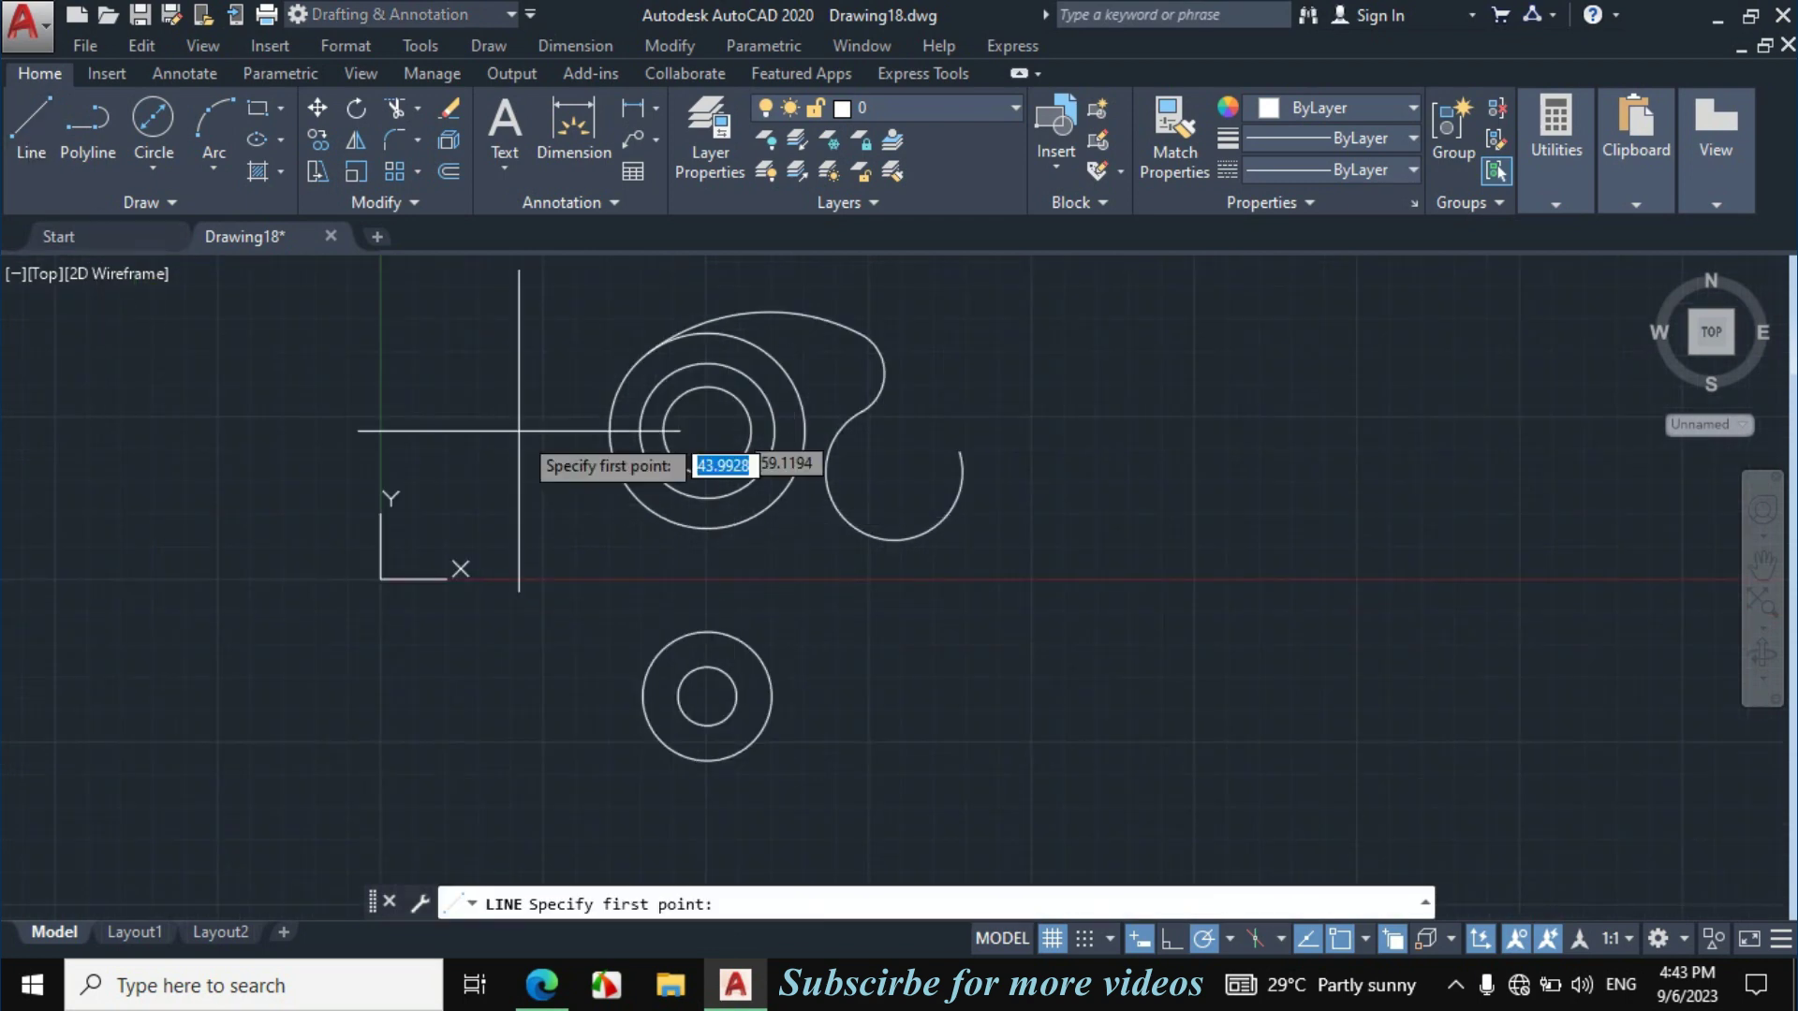
{"action": "left_click", "coordinate": [609, 429]}
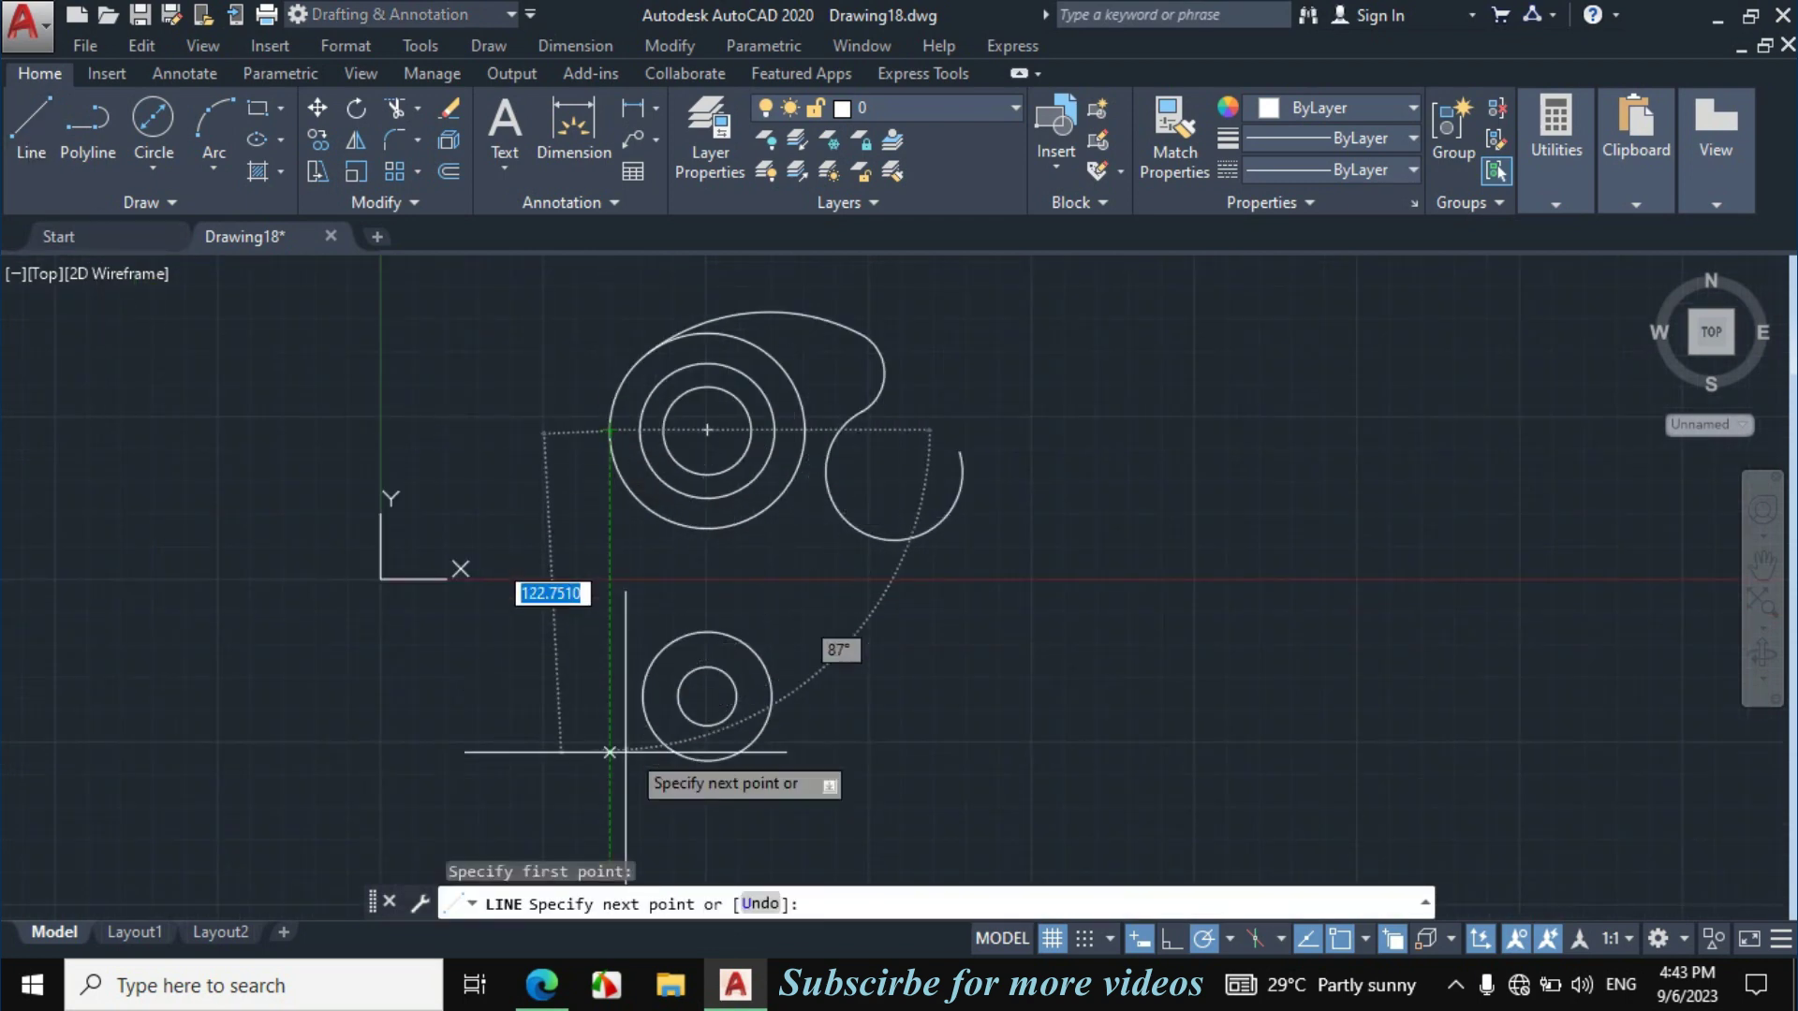
{"action": "left_click", "coordinate": [610, 804]}
{"action": "key", "text": "Escape"}
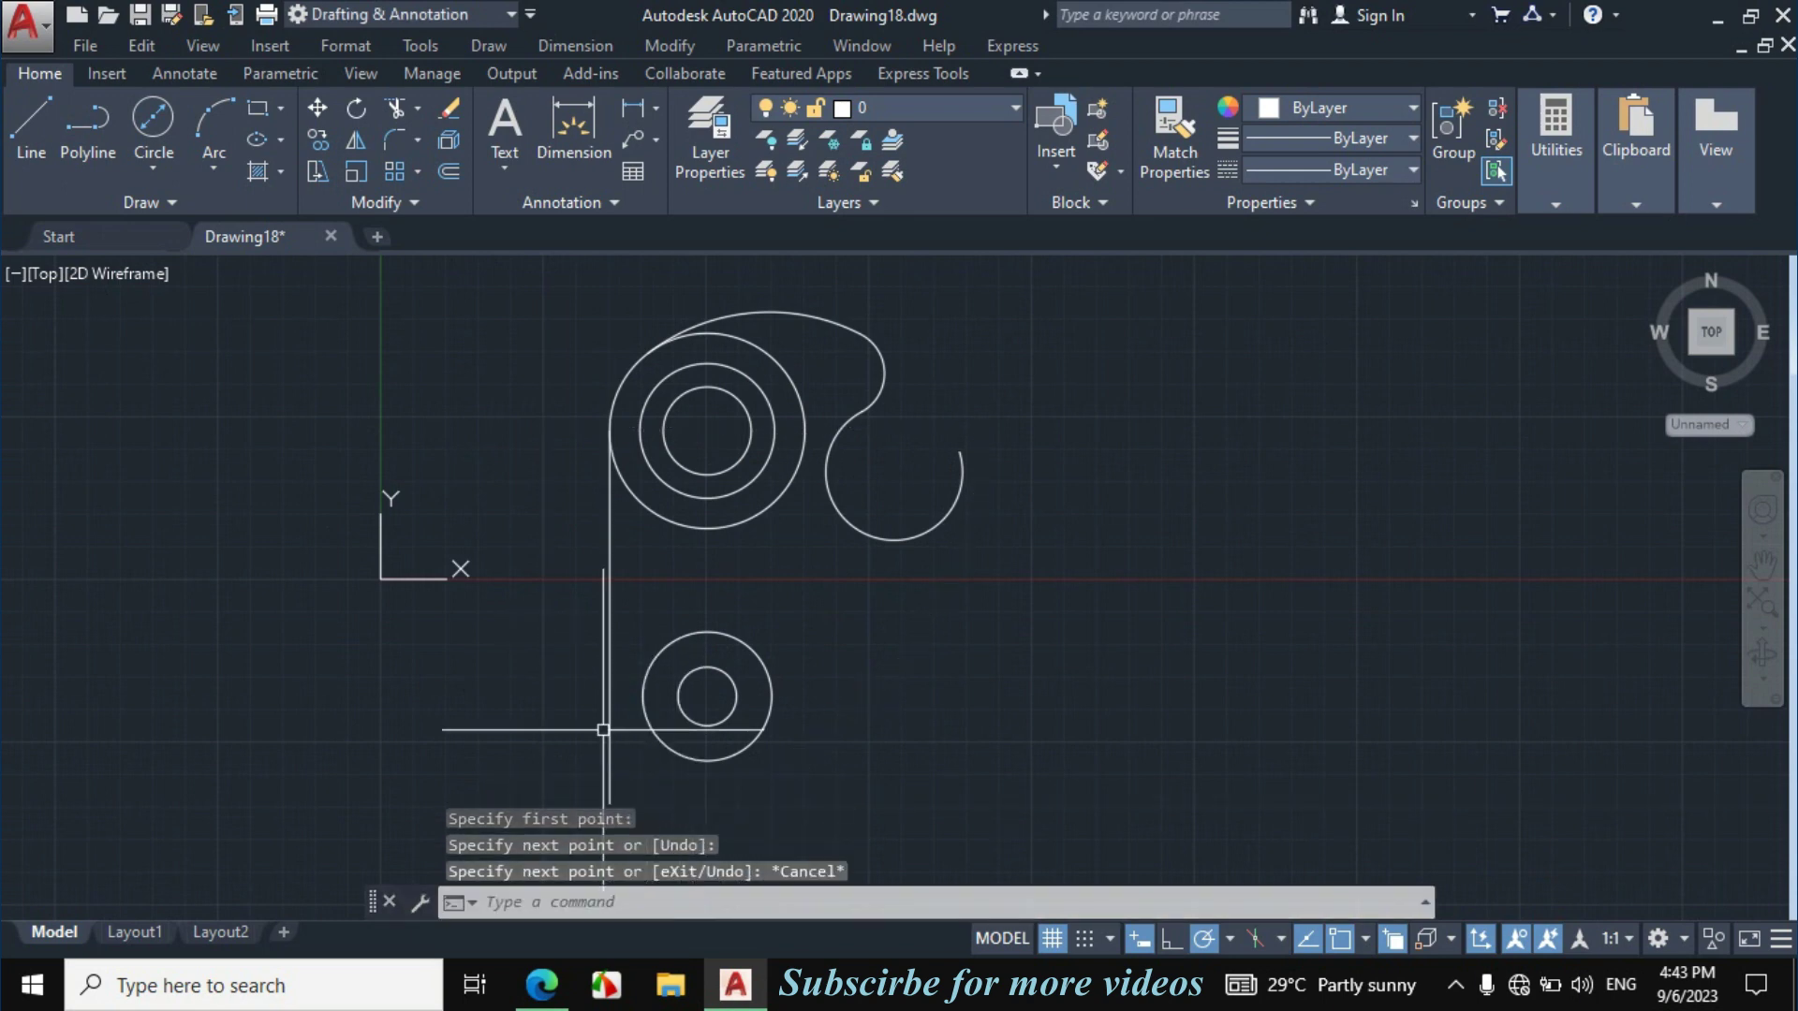
{"action": "left_click", "coordinate": [153, 170]}
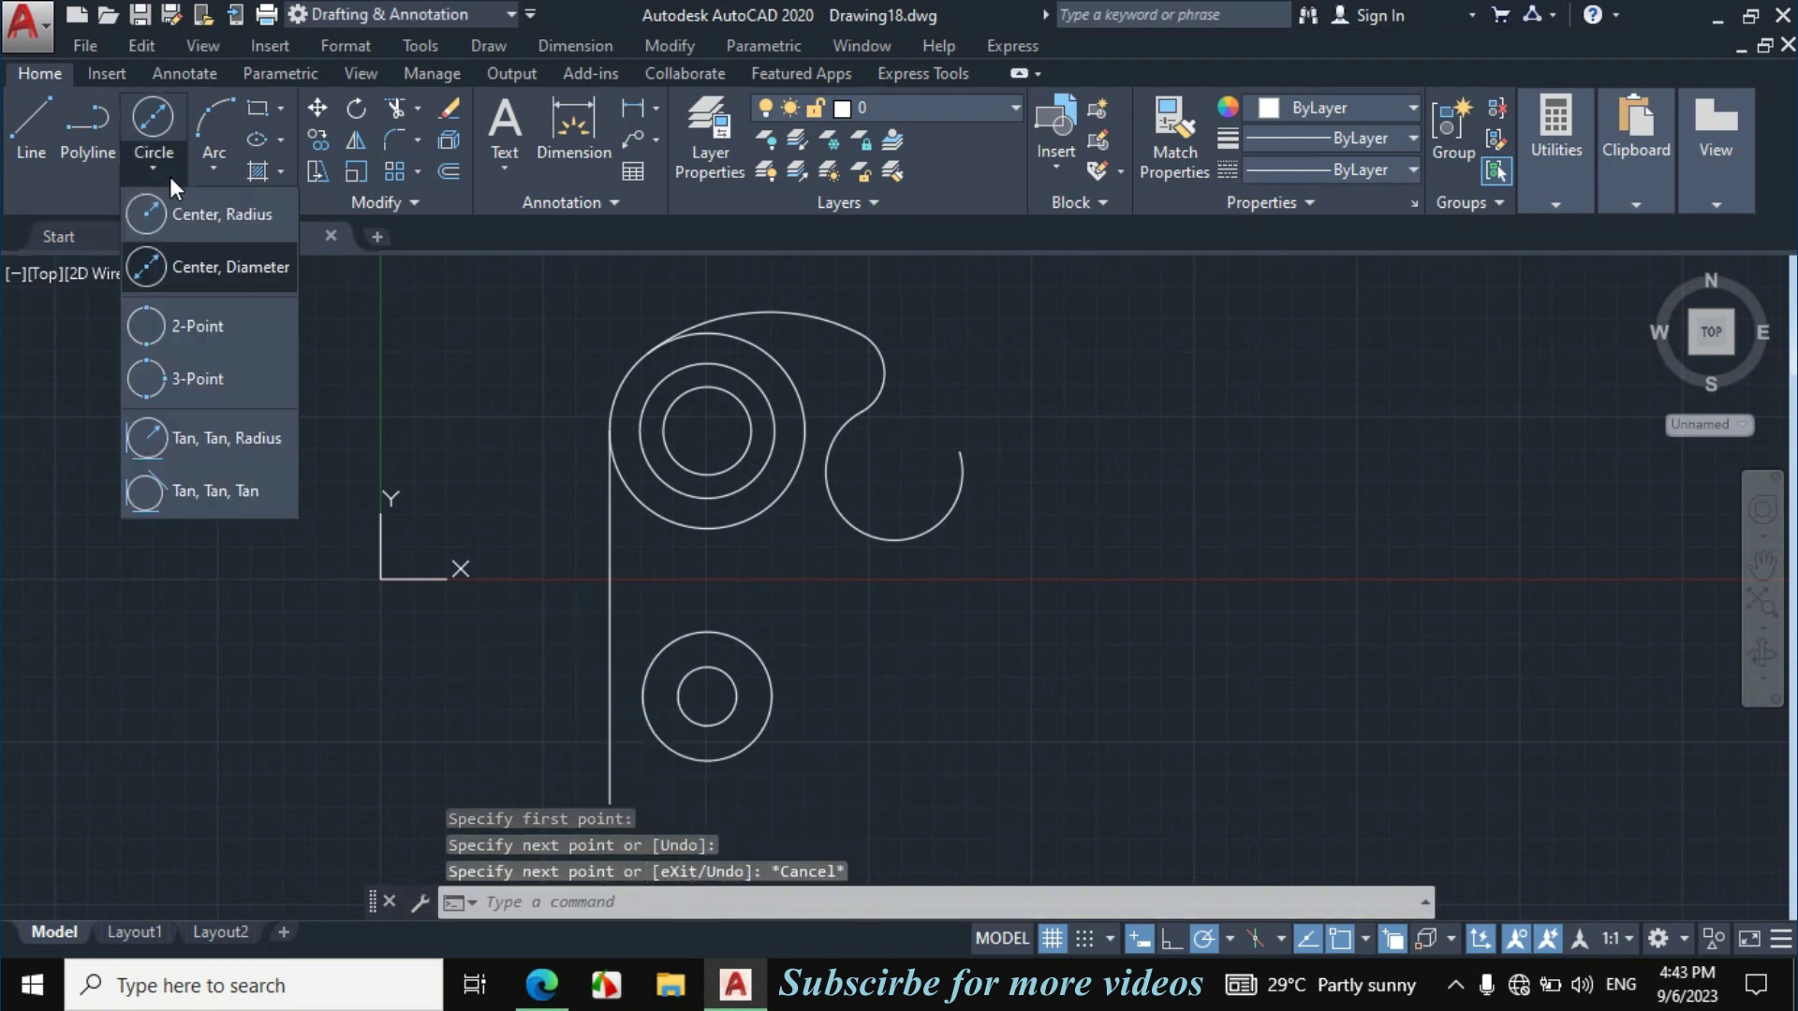
Draw an R37.5 circle tangent to the vertical line and the Ø49.5 circle.
{"action": "left_click", "coordinate": [212, 435]}
{"action": "scroll", "coordinate": [609, 655], "scroll_direction": "up", "scroll_amount": 2}
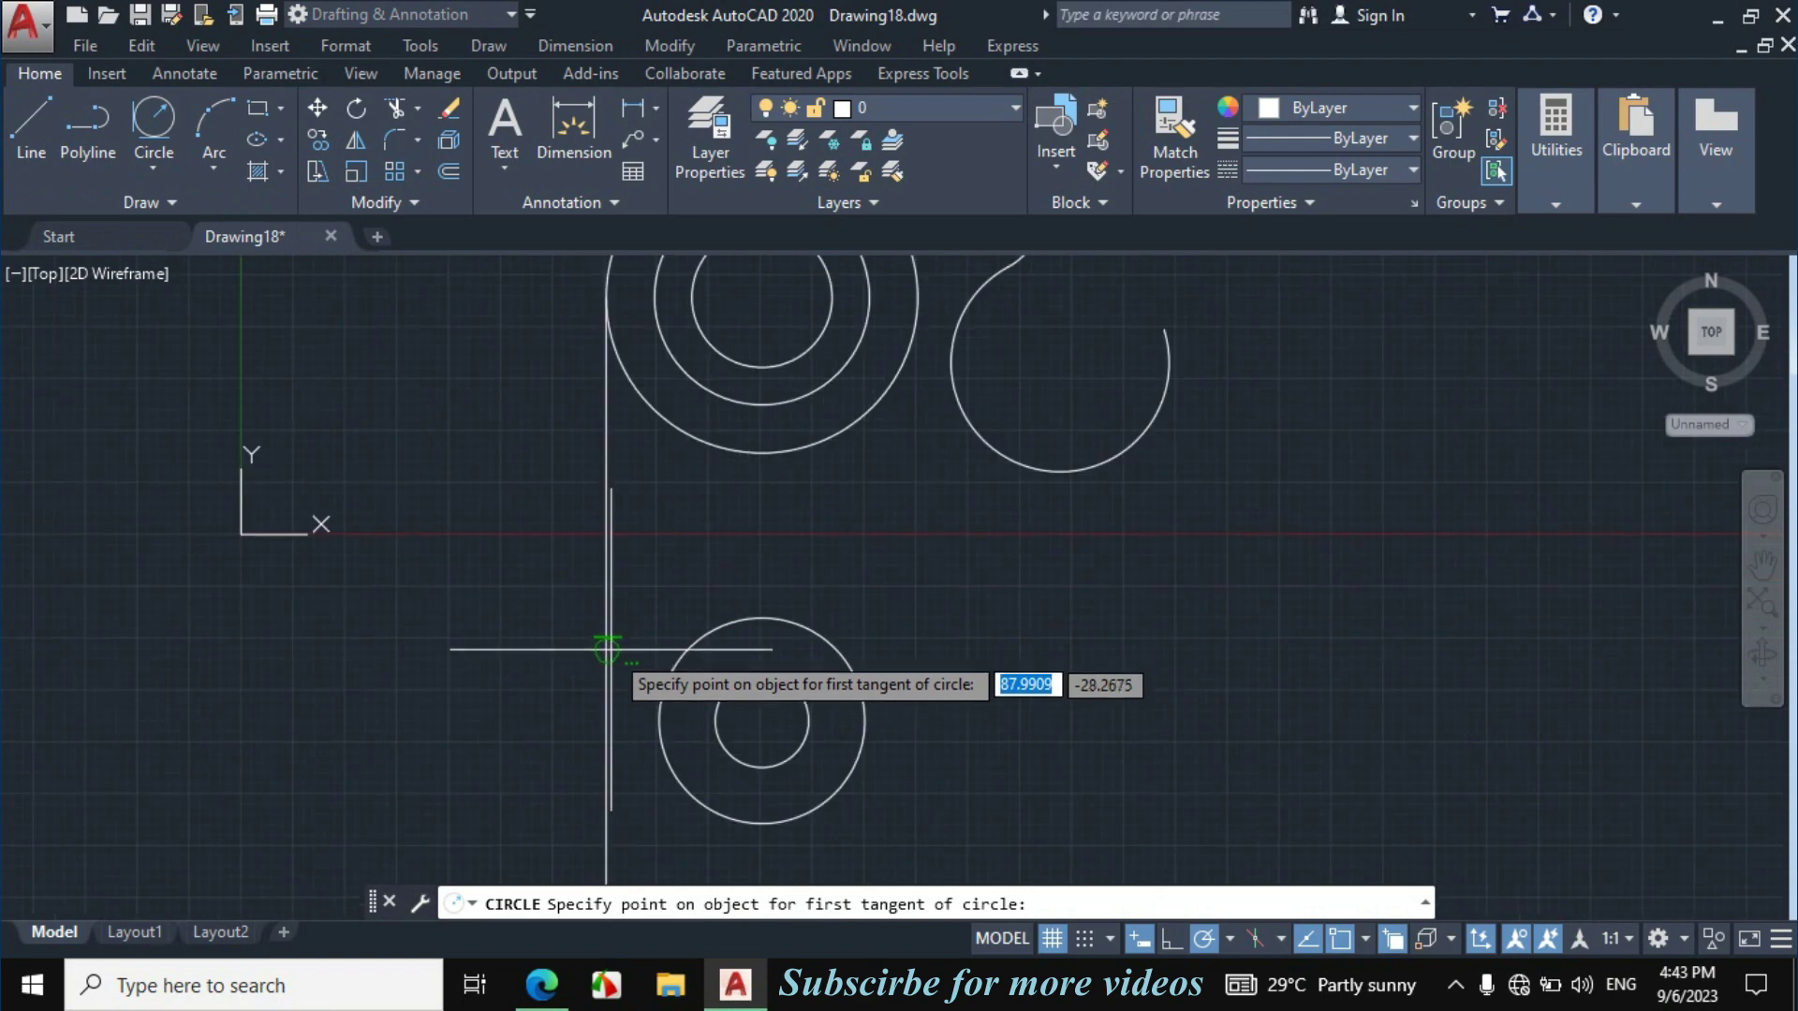
{"action": "left_click", "coordinate": [607, 746]}
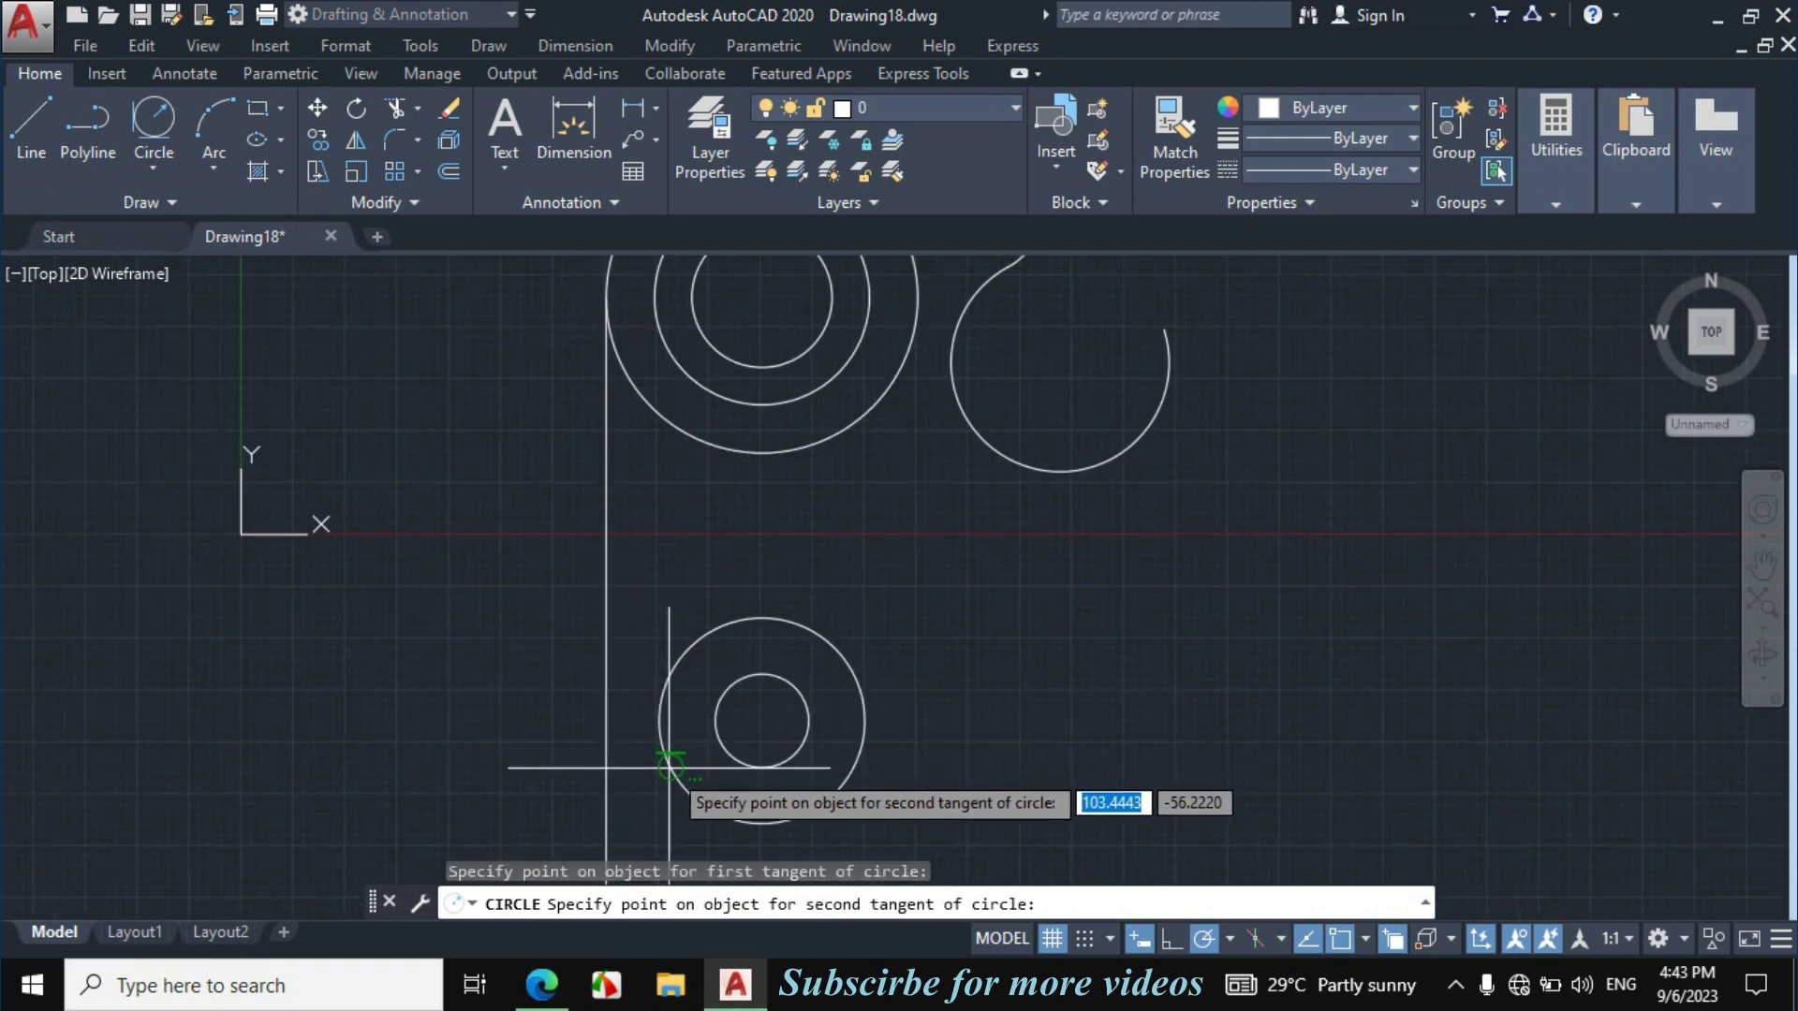
{"action": "left_click", "coordinate": [693, 757]}
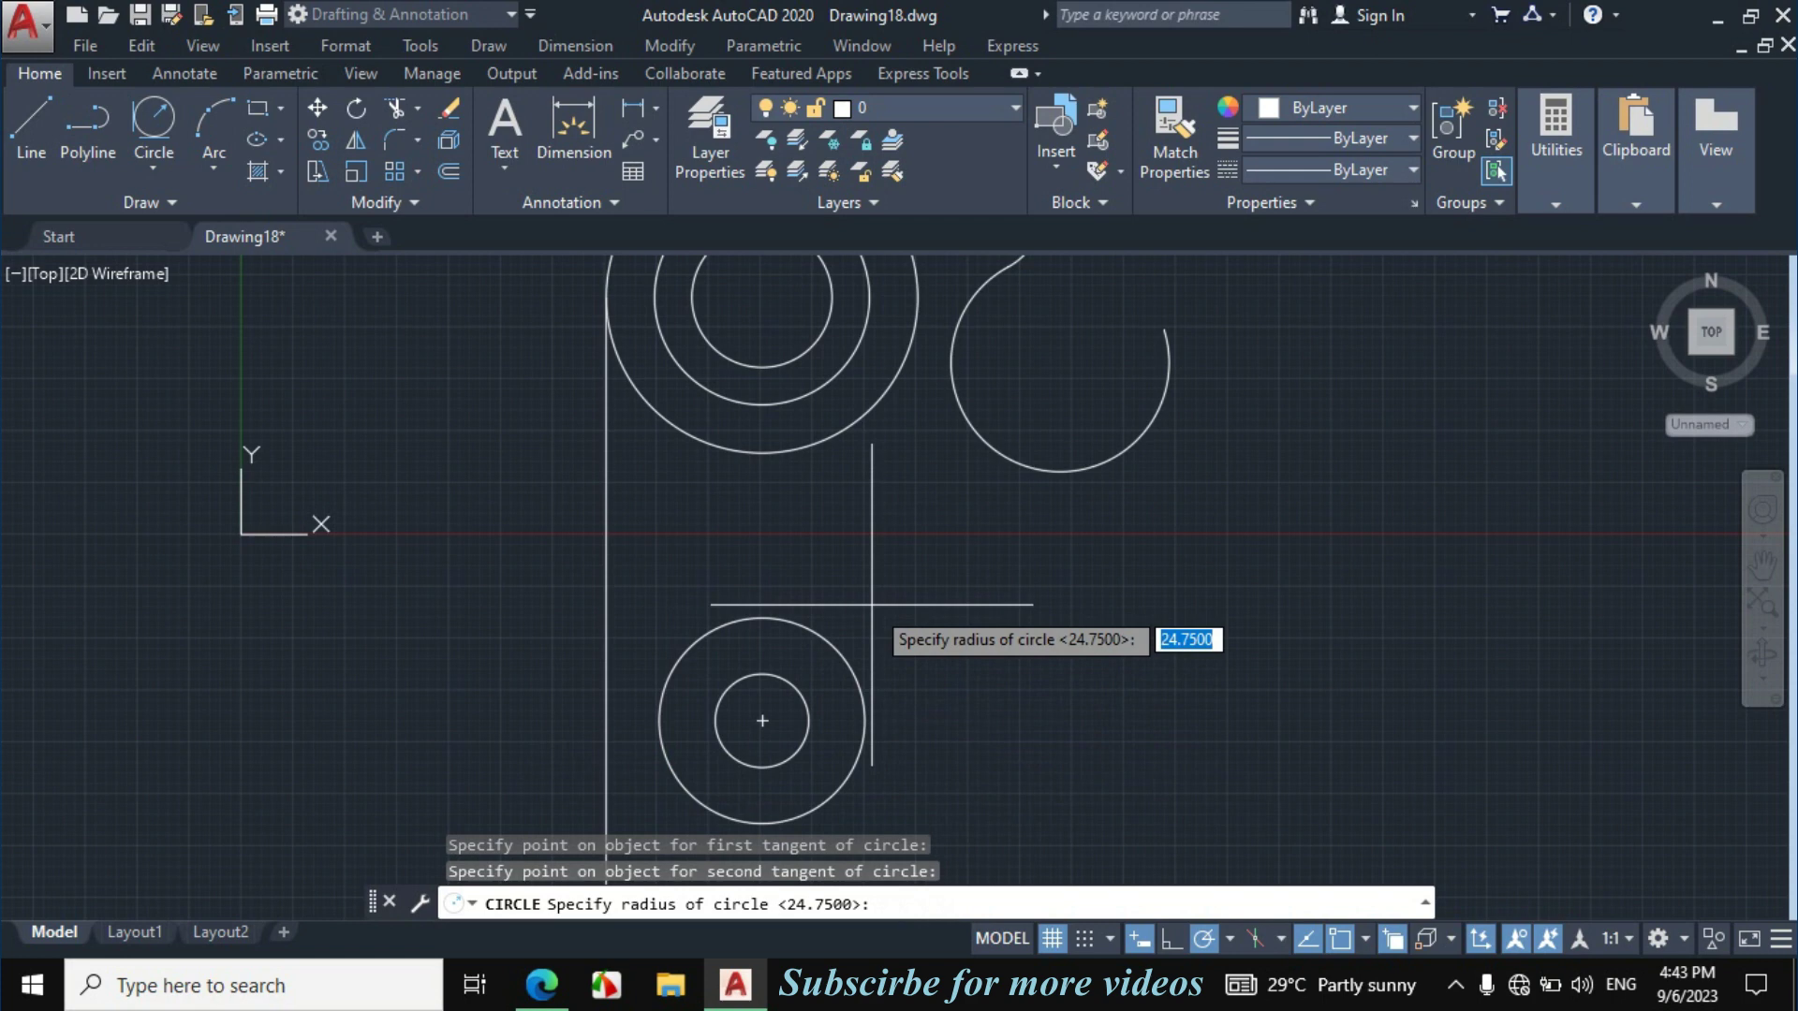
{"action": "type", "text": "3"}
{"action": "key", "text": "Return"}
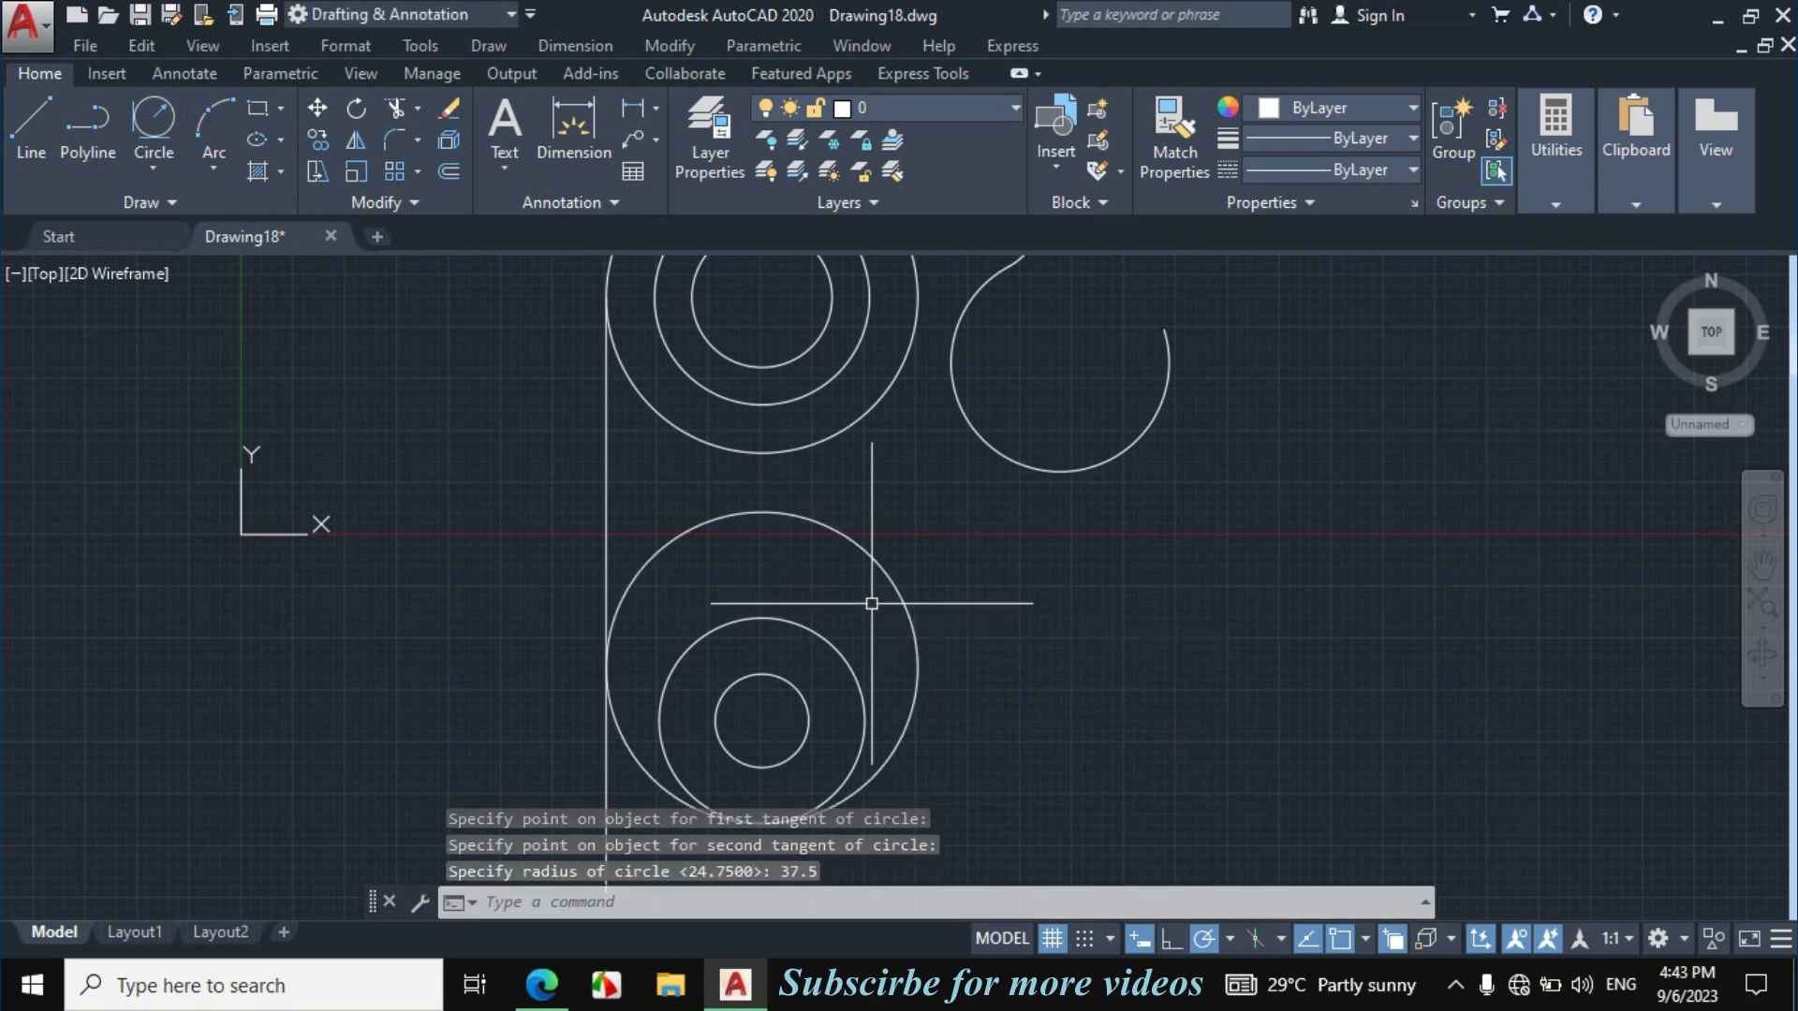
{"action": "scroll", "coordinate": [872, 599], "scroll_direction": "down", "scroll_amount": 2}
Trim the excess circle and the vertical line's tail into a clean lower-left outline.
{"action": "type", "text": "tr"}
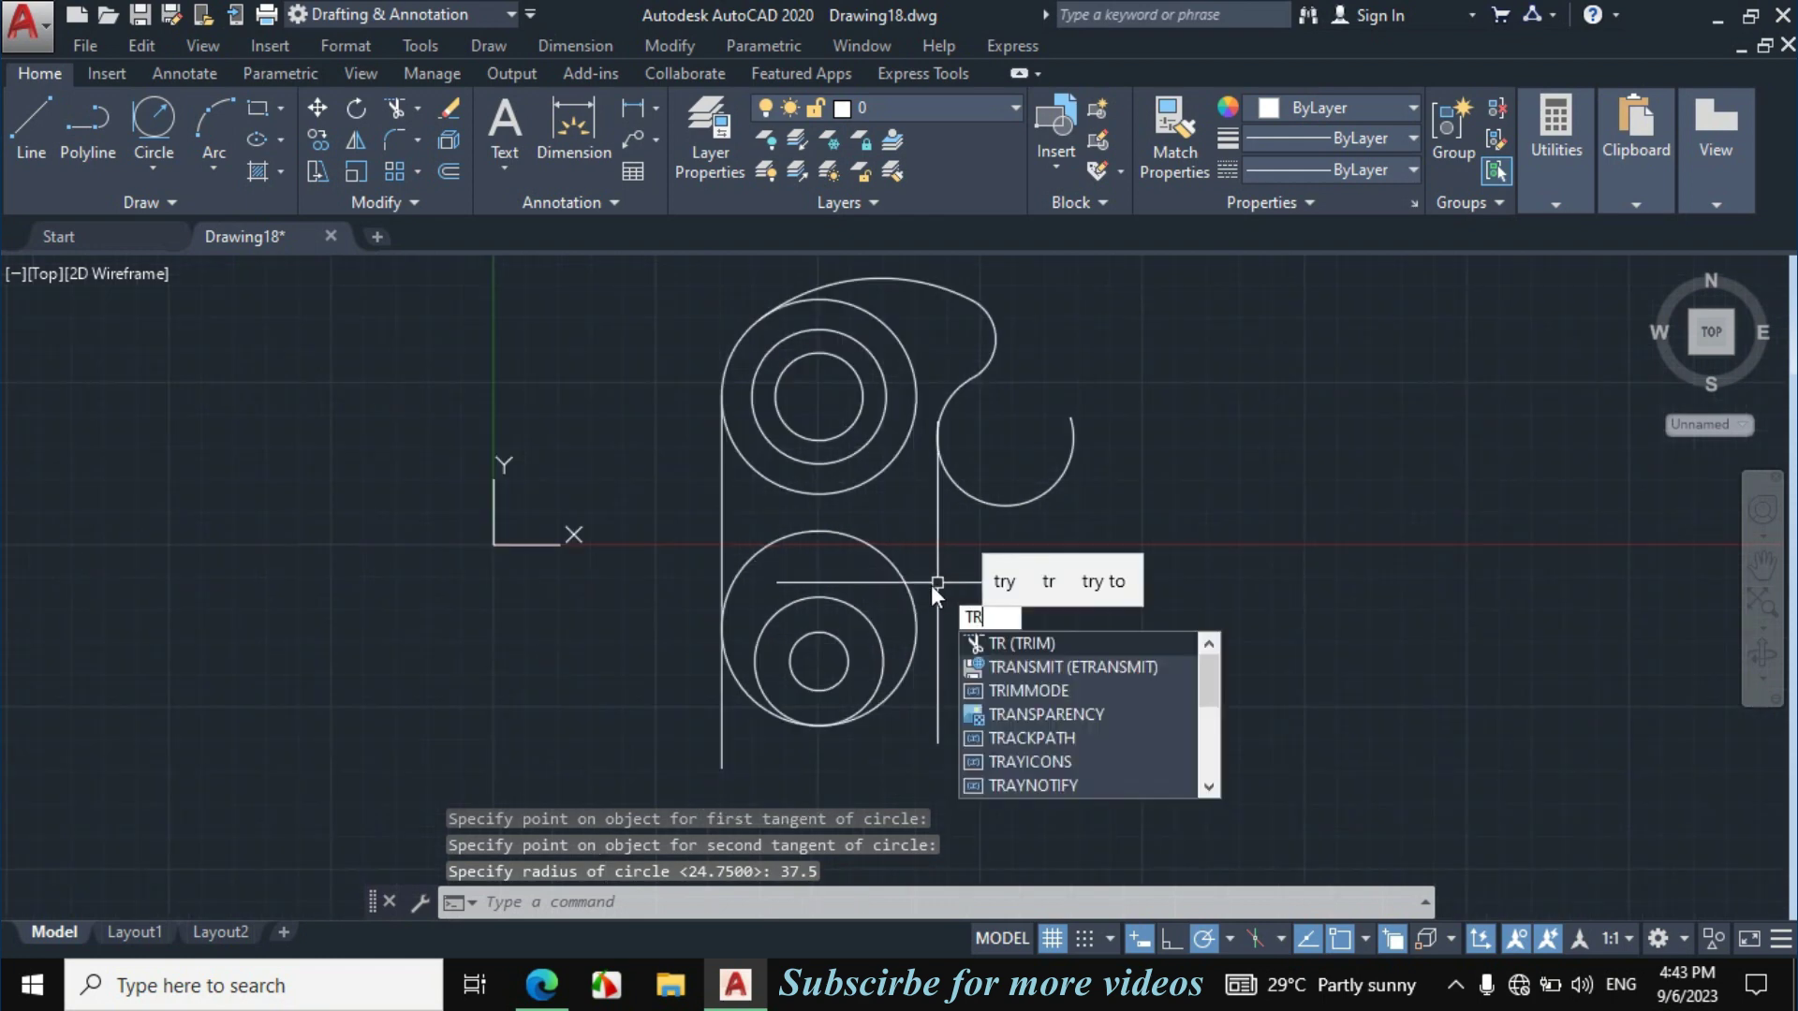
{"action": "key", "text": "Return"}
{"action": "left_click", "coordinate": [928, 584]}
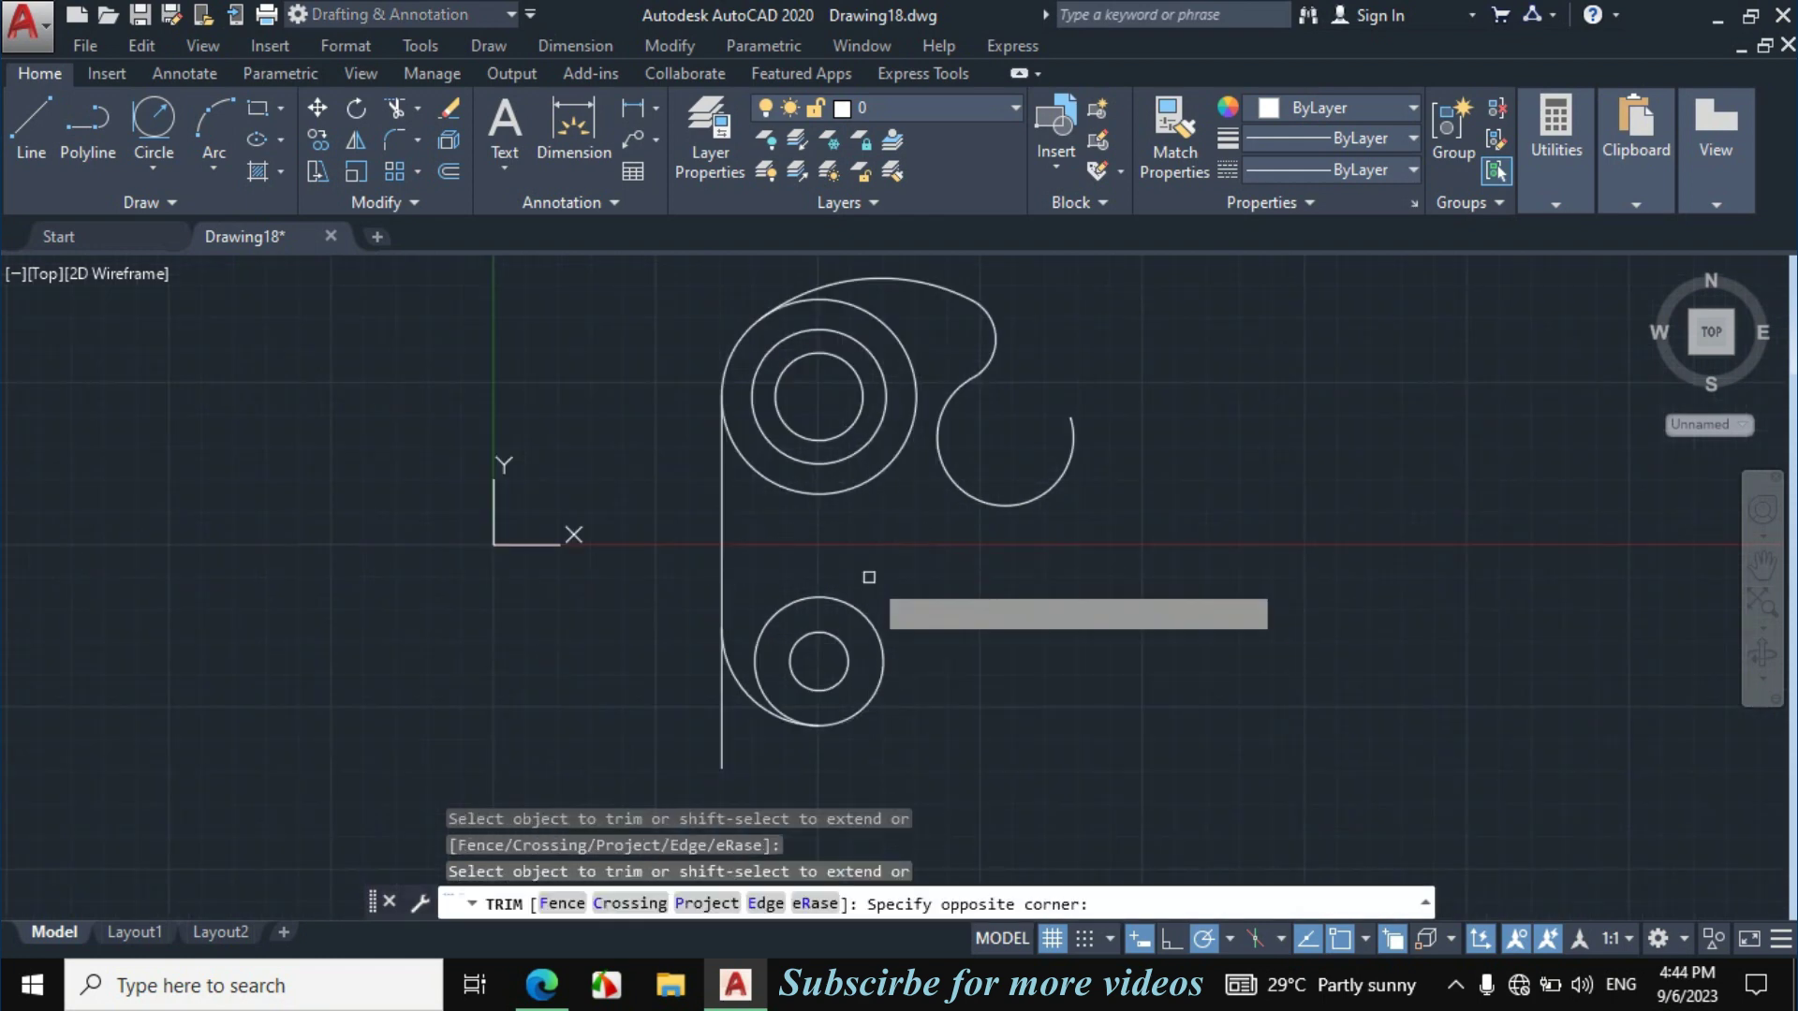
{"action": "left_click", "coordinate": [755, 755]}
{"action": "left_click", "coordinate": [742, 728]}
{"action": "left_click", "coordinate": [664, 738]}
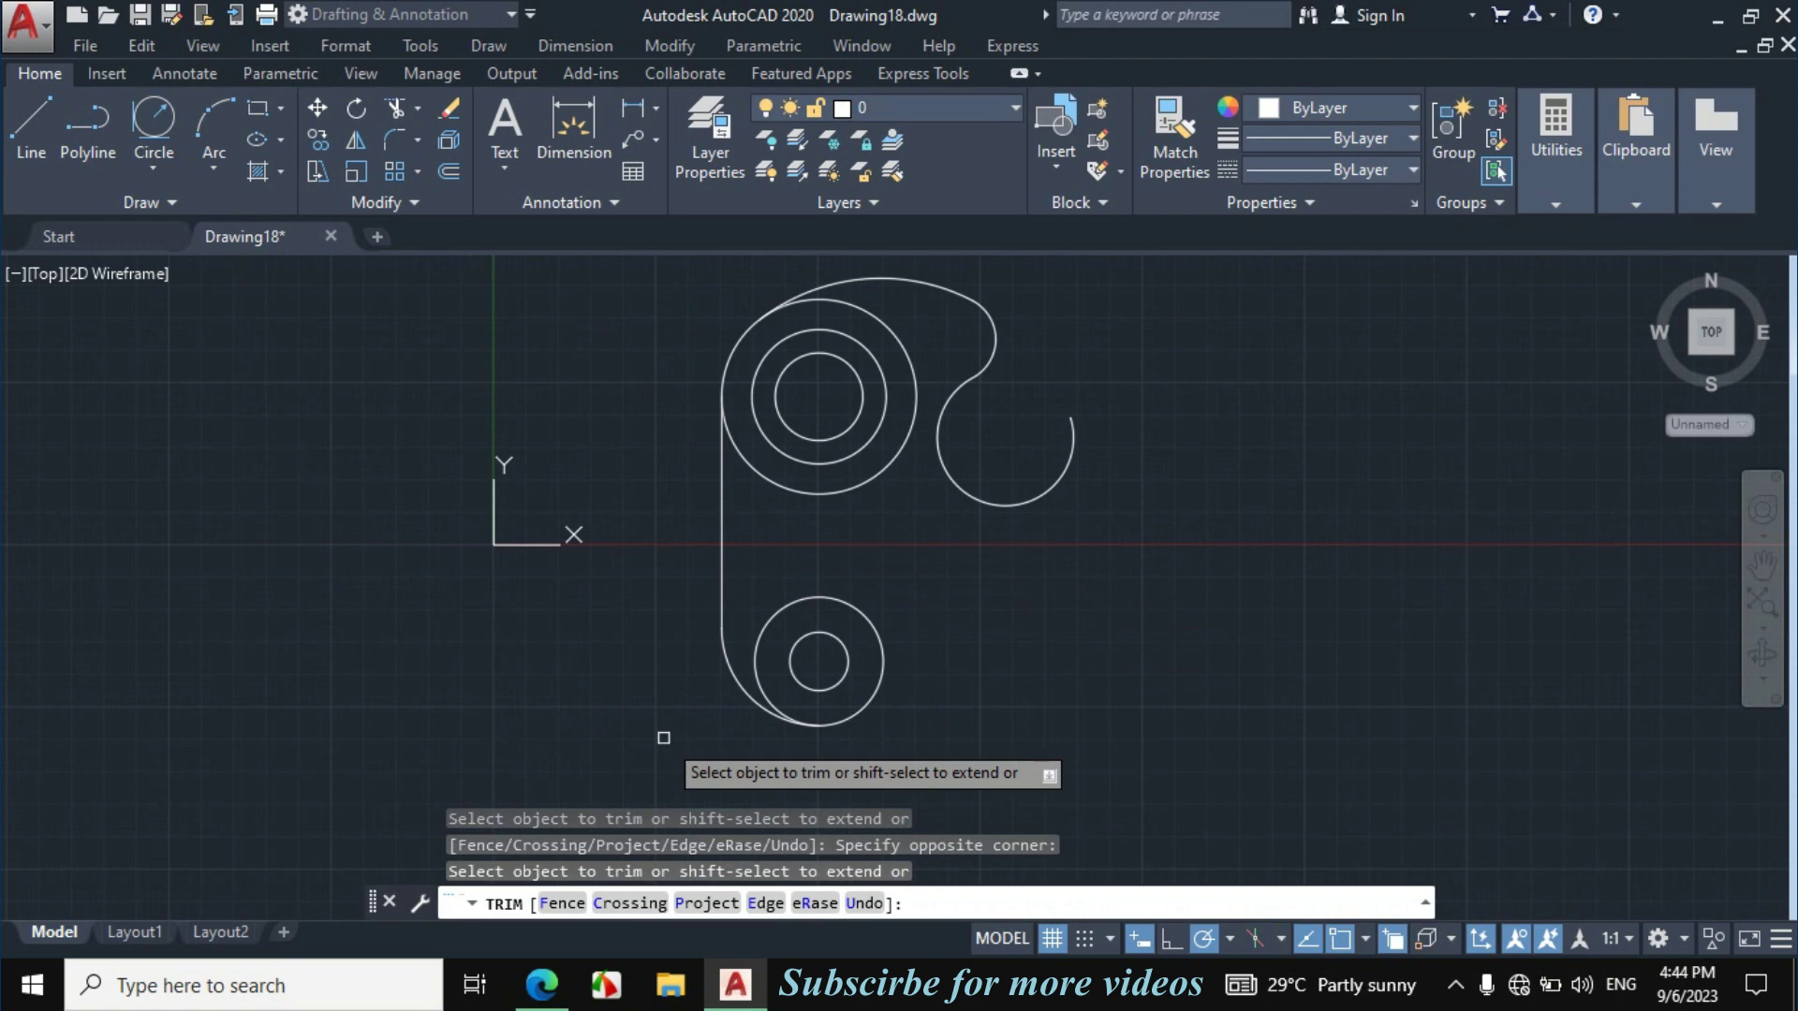
{"action": "key", "text": "Escape"}
Erase old green PDF marks and ink new marks across the 18 gap beside the slot.
{"action": "key", "text": "alt+Tab"}
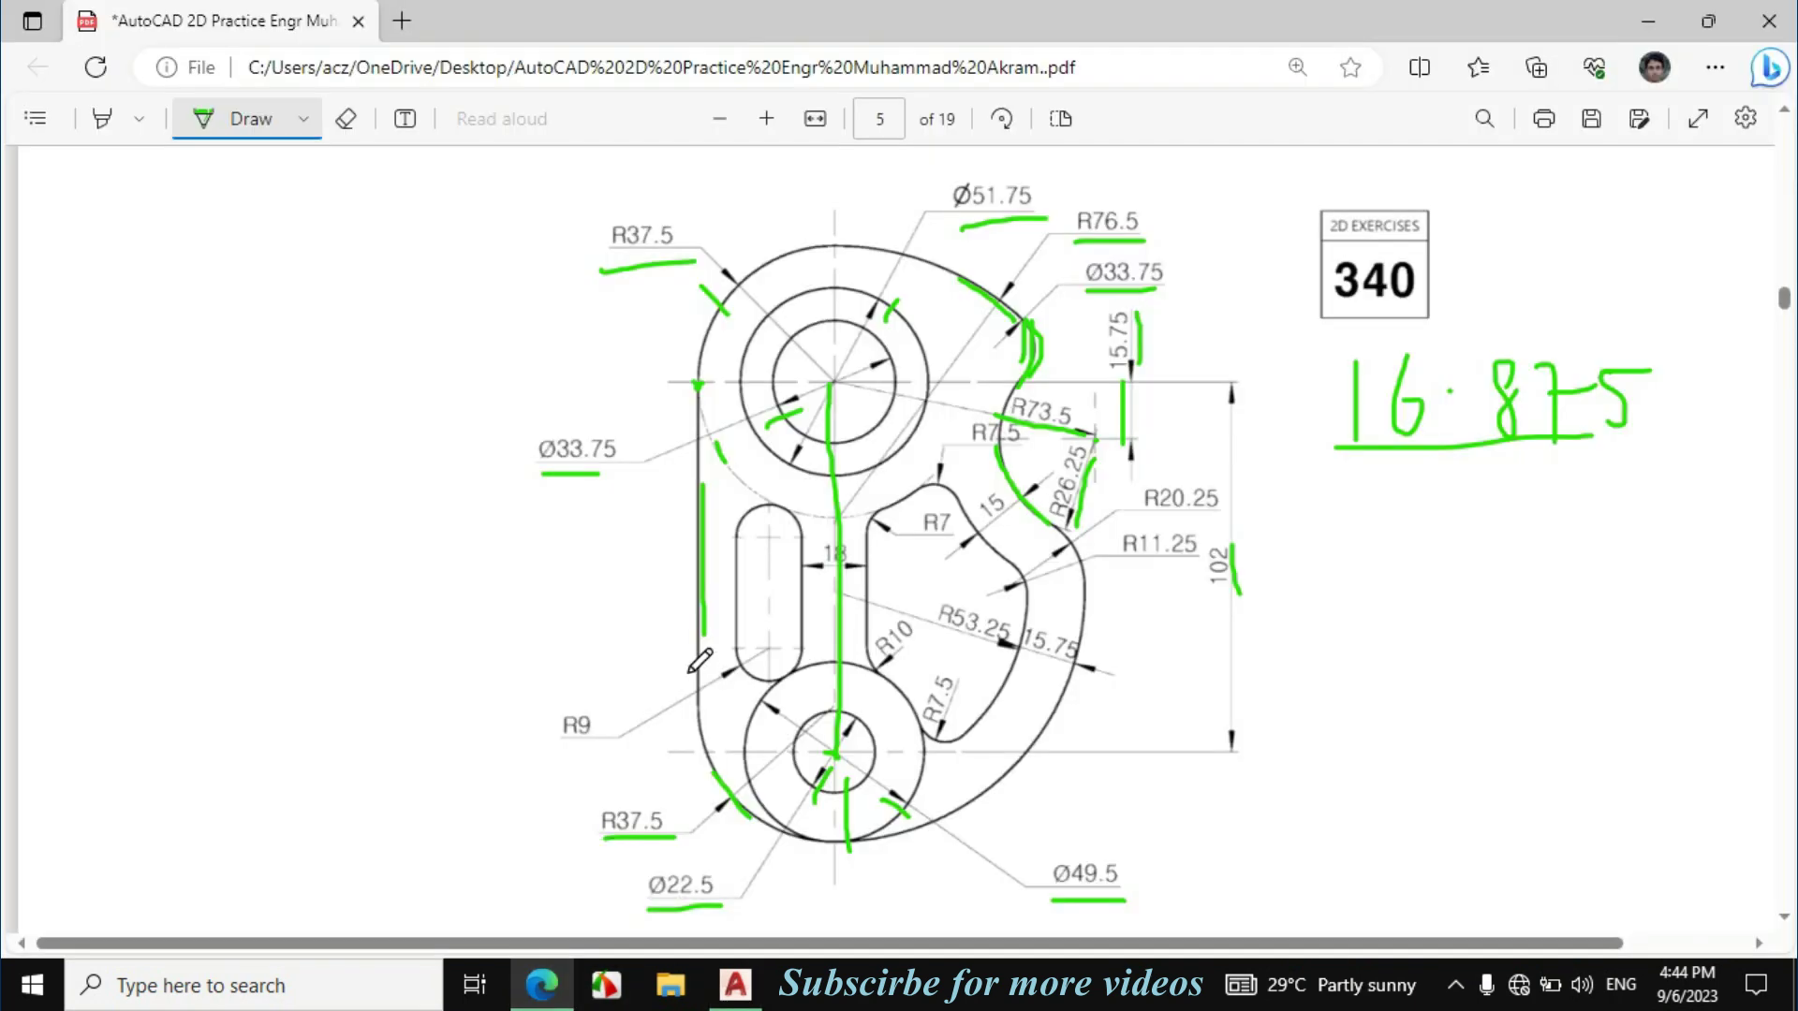
{"action": "left_click_drag", "start_coordinate": [873, 639], "coordinate": [872, 541]}
{"action": "left_click", "coordinate": [346, 118]}
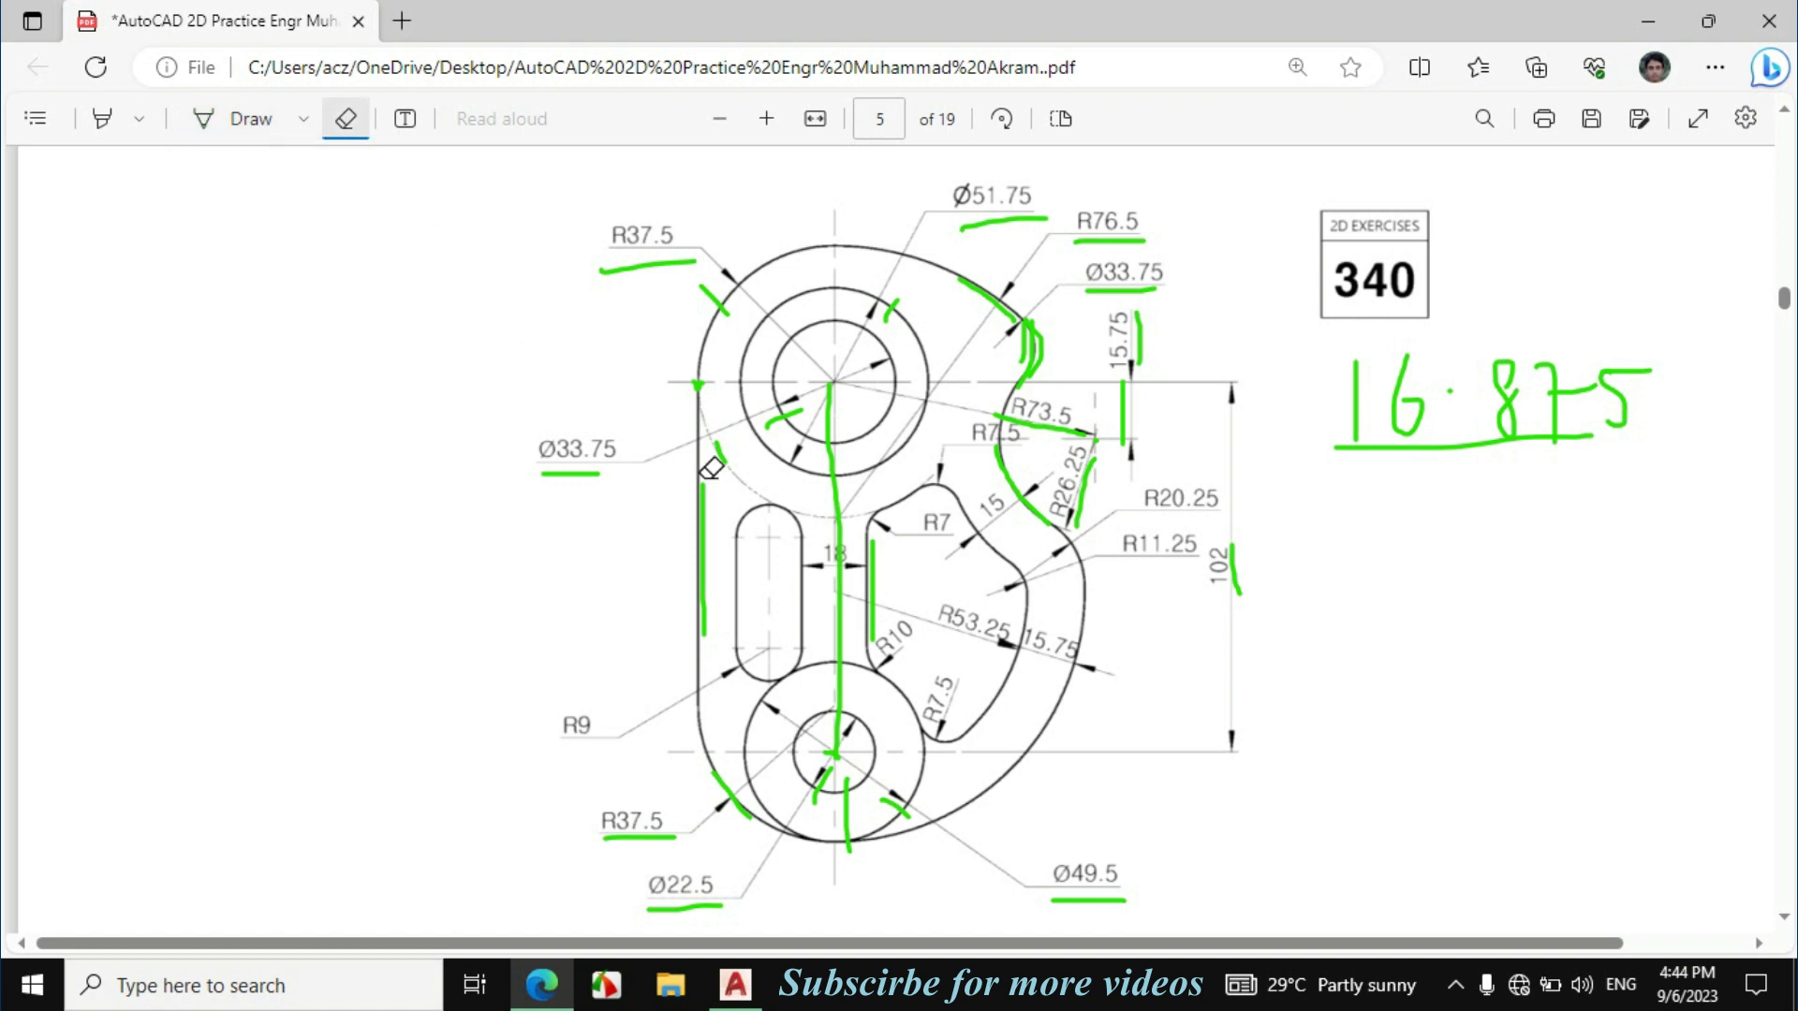
{"action": "mouse_move", "coordinate": [837, 482]}
{"action": "left_mouse_down"}
{"action": "mouse_move", "coordinate": [801, 398]}
{"action": "mouse_move", "coordinate": [758, 445]}
{"action": "mouse_move", "coordinate": [694, 388]}
{"action": "mouse_move", "coordinate": [744, 353]}
{"action": "mouse_move", "coordinate": [702, 307]}
{"action": "mouse_move", "coordinate": [798, 300]}
{"action": "mouse_move", "coordinate": [987, 332]}
{"action": "mouse_move", "coordinate": [1008, 281]}
{"action": "mouse_move", "coordinate": [1042, 325]}
{"action": "mouse_move", "coordinate": [983, 735]}
{"action": "mouse_move", "coordinate": [887, 798]}
{"action": "mouse_move", "coordinate": [808, 778]}
{"action": "mouse_move", "coordinate": [841, 743]}
{"action": "mouse_move", "coordinate": [819, 801]}
{"action": "mouse_move", "coordinate": [769, 768]}
{"action": "left_mouse_up"}
{"action": "left_click", "coordinate": [241, 119]}
{"action": "left_click_drag", "start_coordinate": [796, 584], "coordinate": [871, 583]}
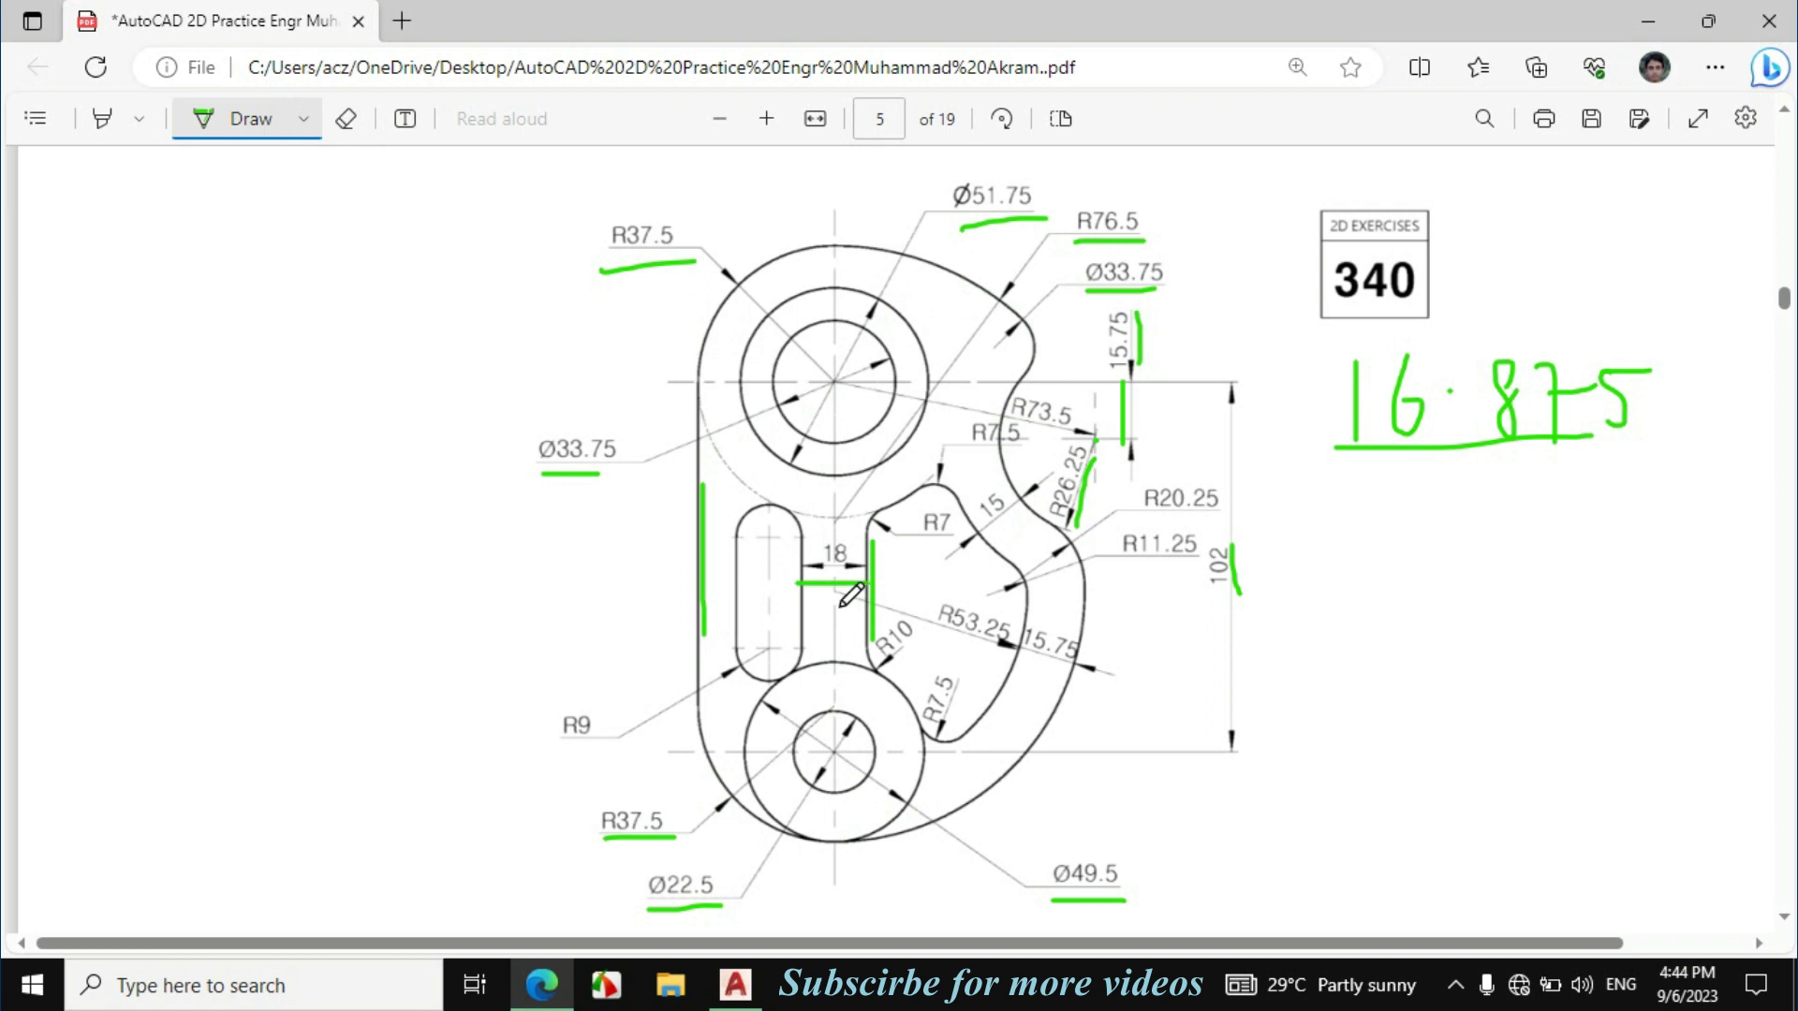
{"action": "mouse_move", "coordinate": [833, 616]}
{"action": "left_mouse_down"}
{"action": "mouse_move", "coordinate": [835, 583]}
{"action": "mouse_move", "coordinate": [870, 613]}
{"action": "left_mouse_up"}
Draw a vertical line between the quadrants of the upper and lower circles.
{"action": "left_click", "coordinate": [735, 985]}
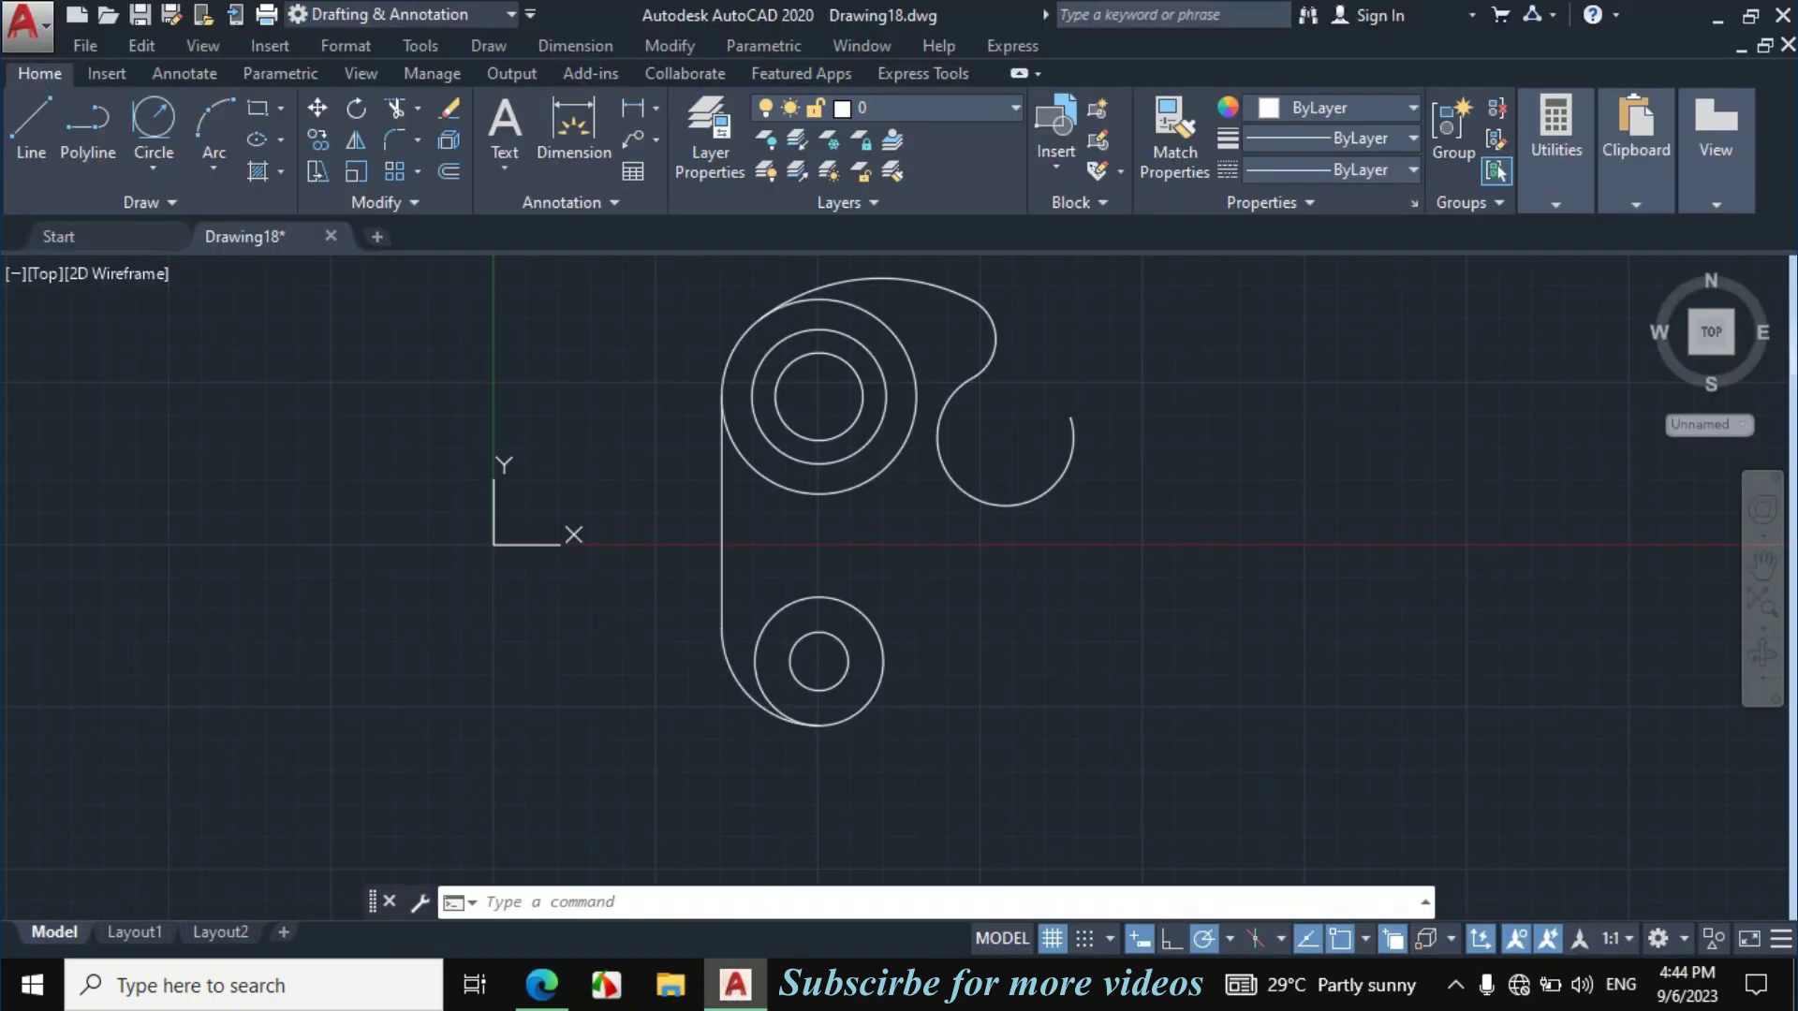
{"action": "left_click", "coordinate": [31, 121]}
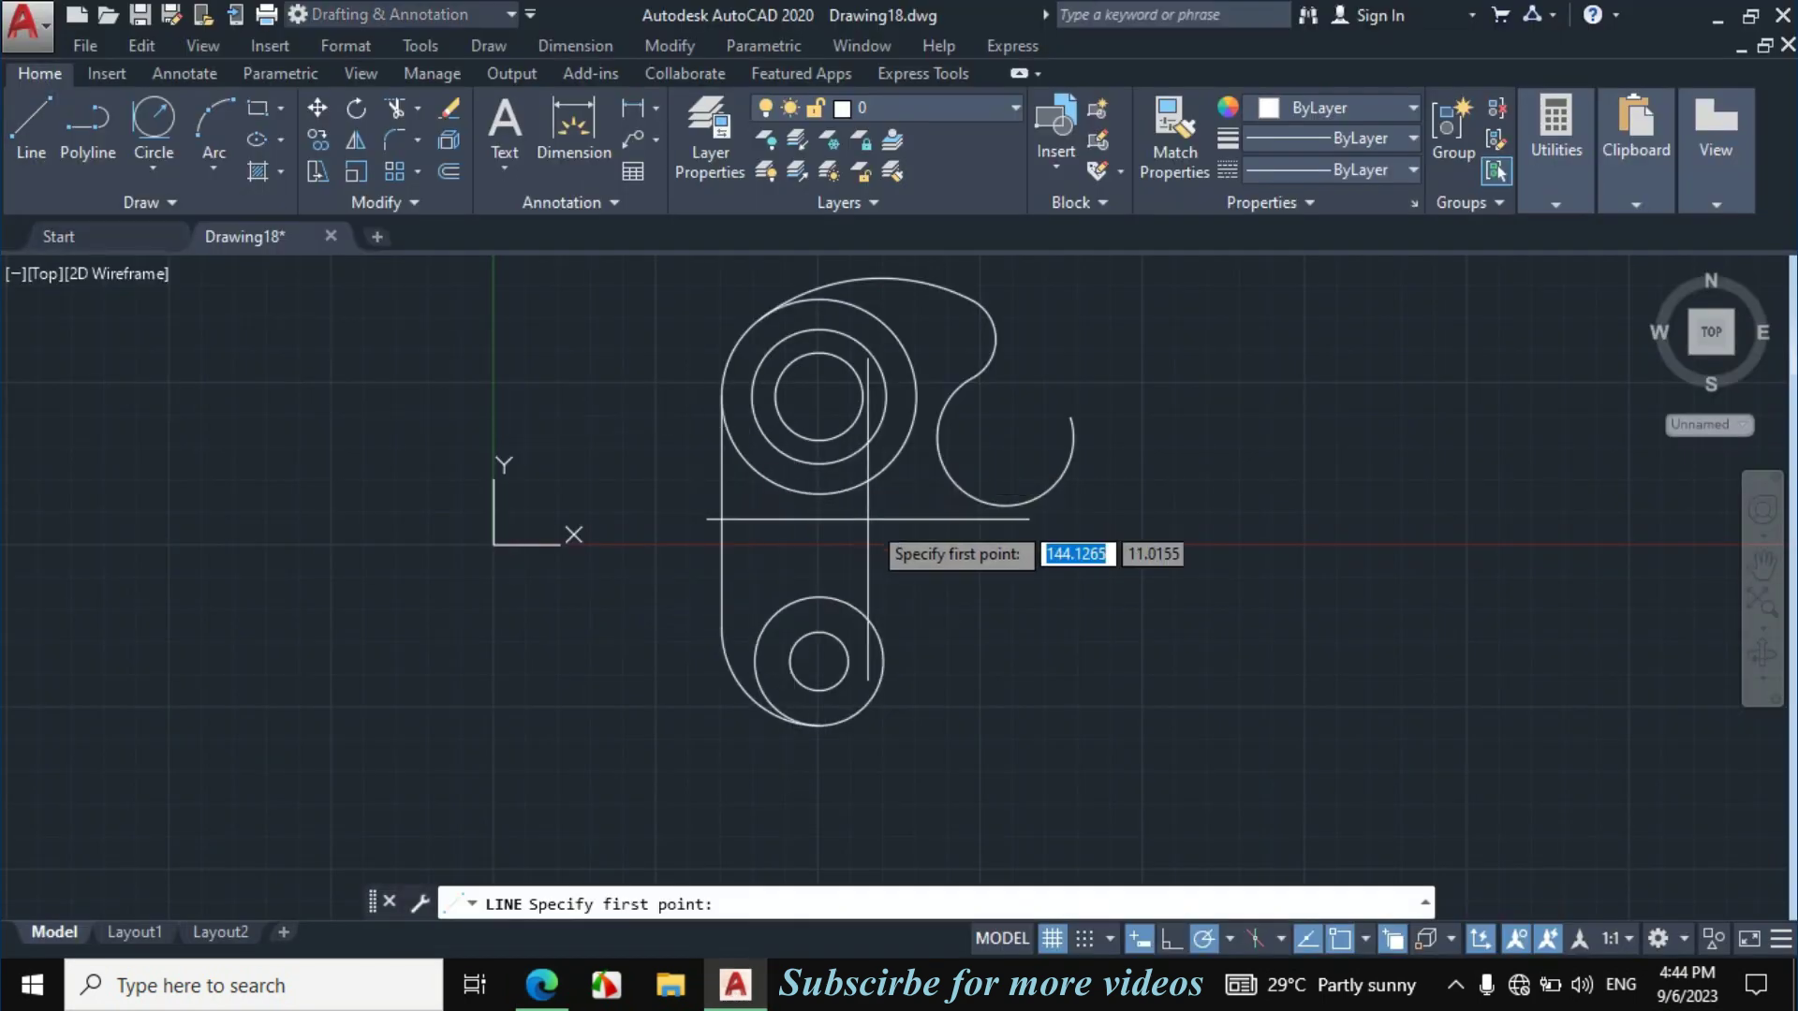
{"action": "scroll", "coordinate": [849, 528], "scroll_direction": "up", "scroll_amount": 3}
{"action": "left_click", "coordinate": [763, 434]}
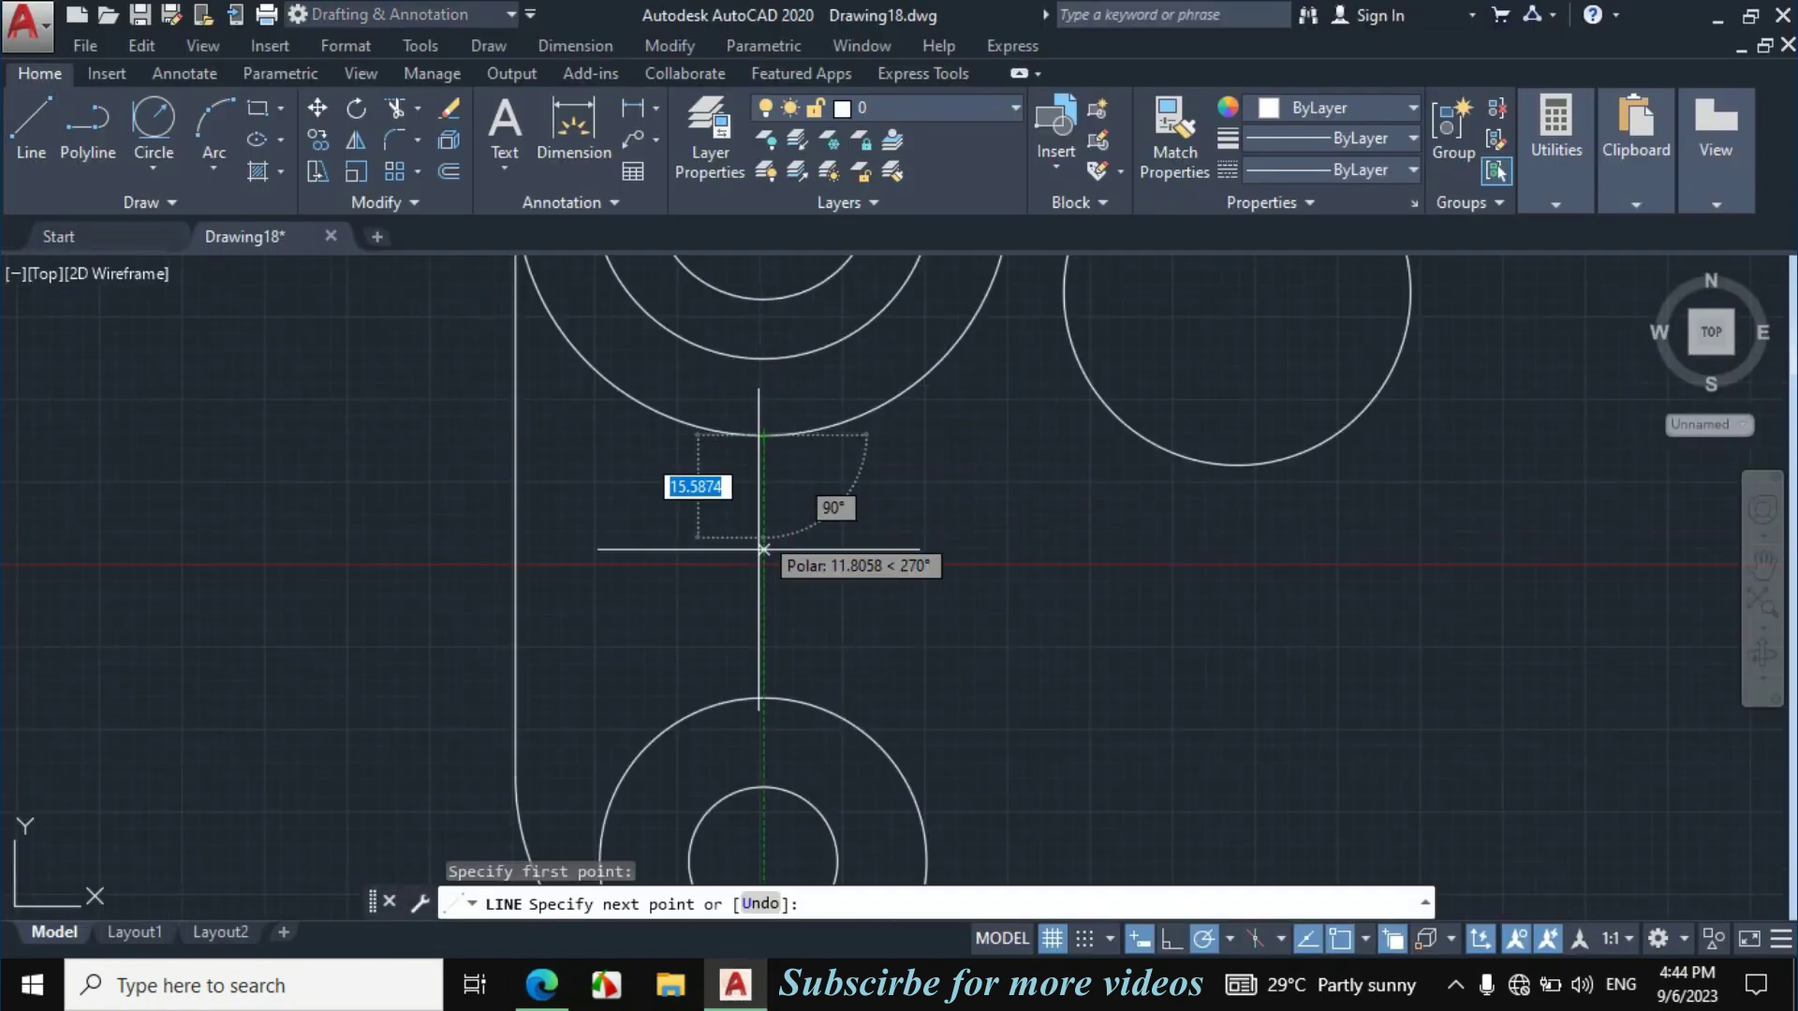
{"action": "left_click", "coordinate": [763, 697]}
{"action": "key", "text": "Escape"}
Offset that vertical line 9 to the right and to the left.
{"action": "type", "text": "o"}
{"action": "key", "text": "Return"}
{"action": "type", "text": "9"}
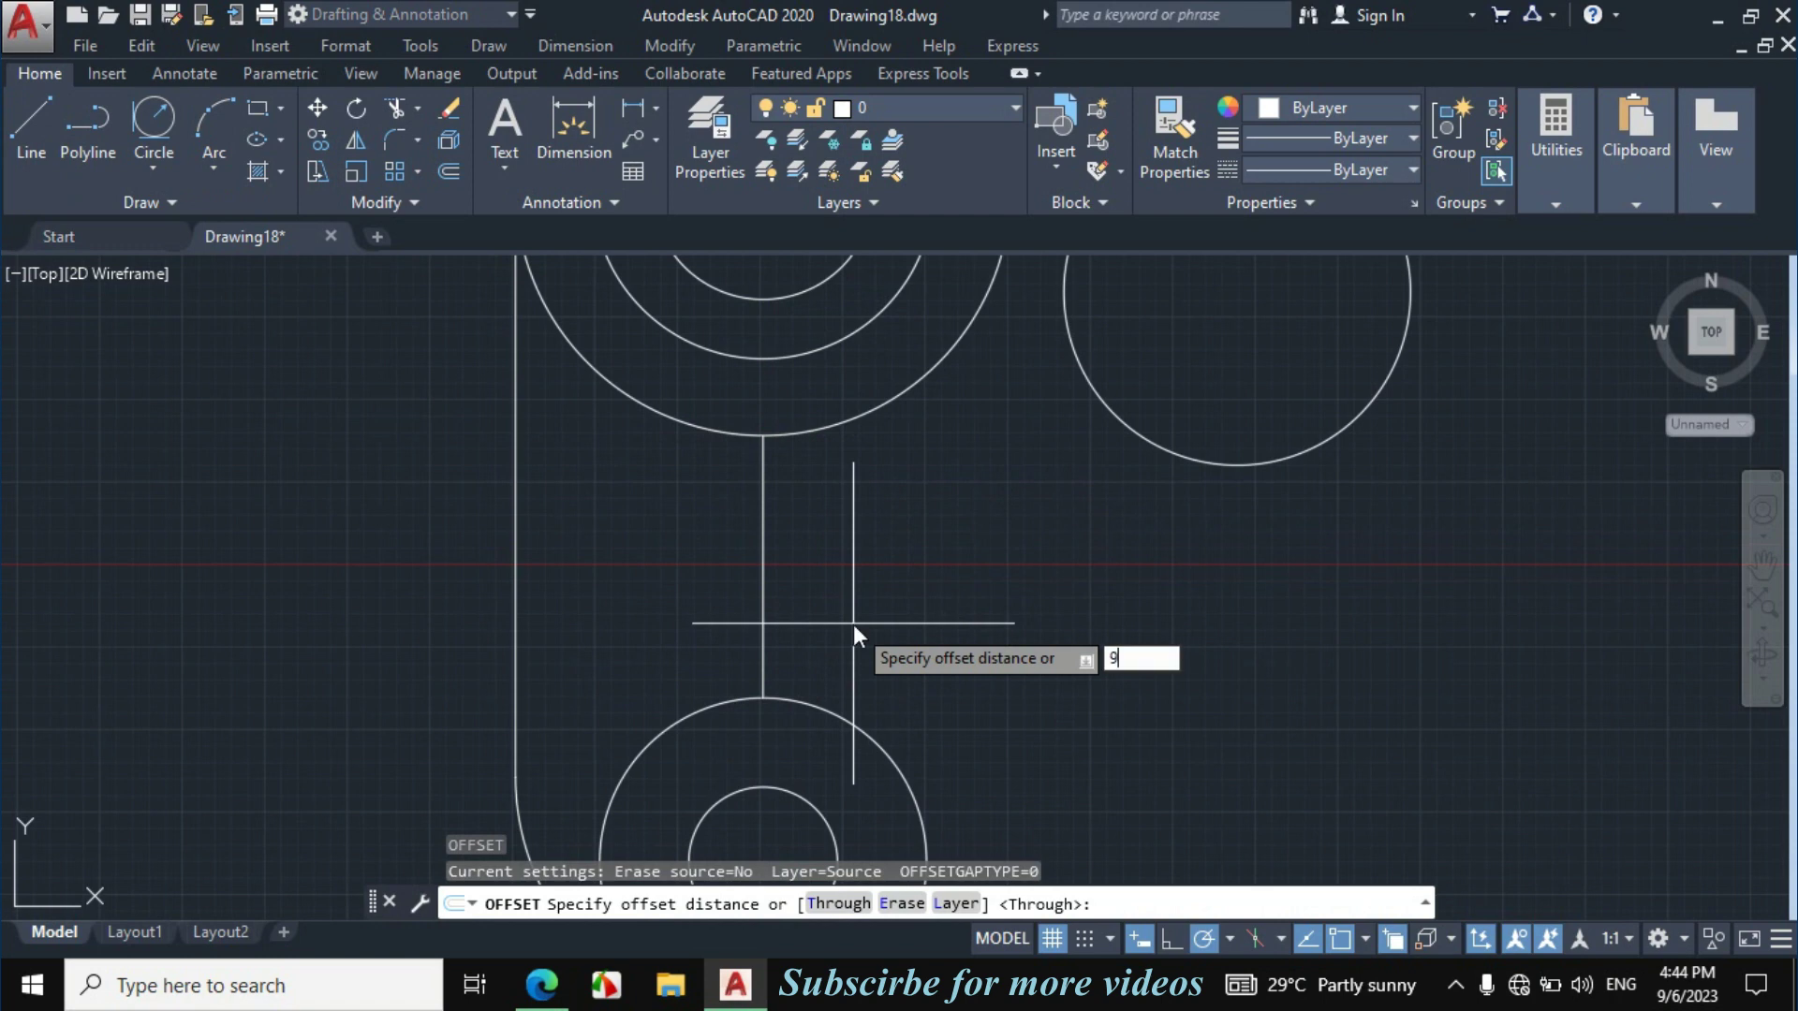
{"action": "key", "text": "Return"}
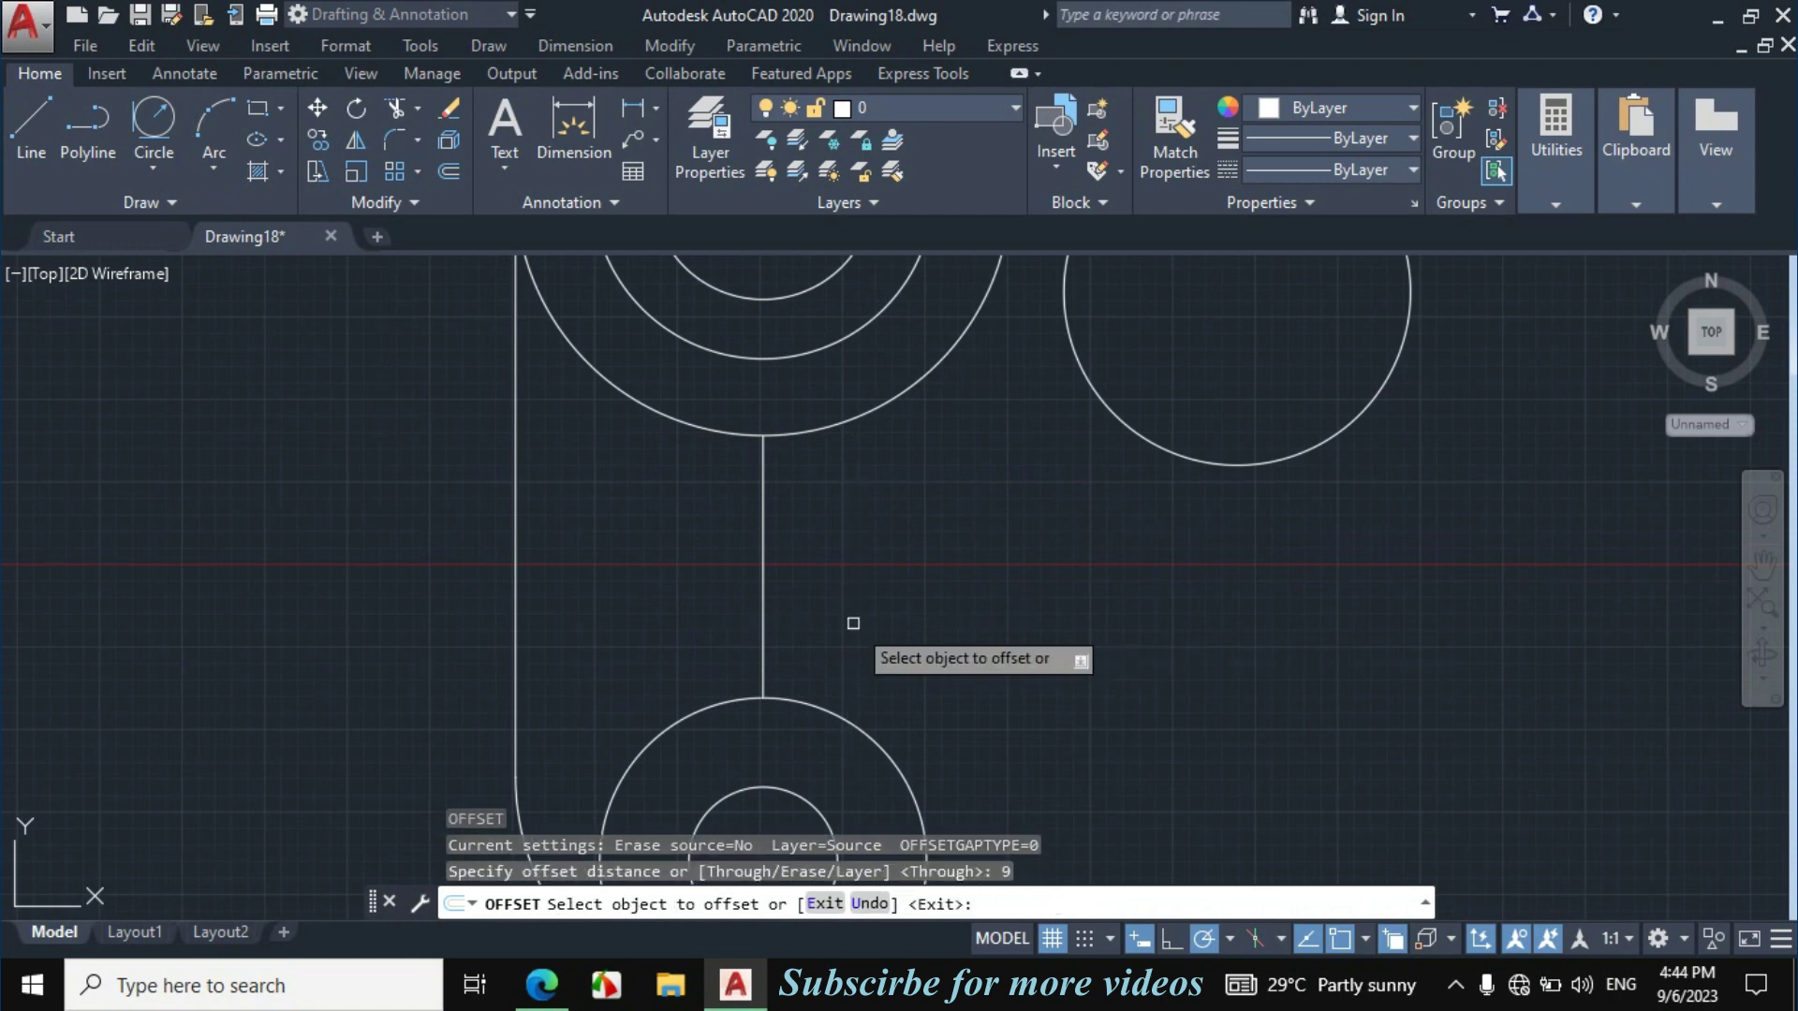
{"action": "left_click", "coordinate": [763, 575]}
{"action": "left_click", "coordinate": [851, 573]}
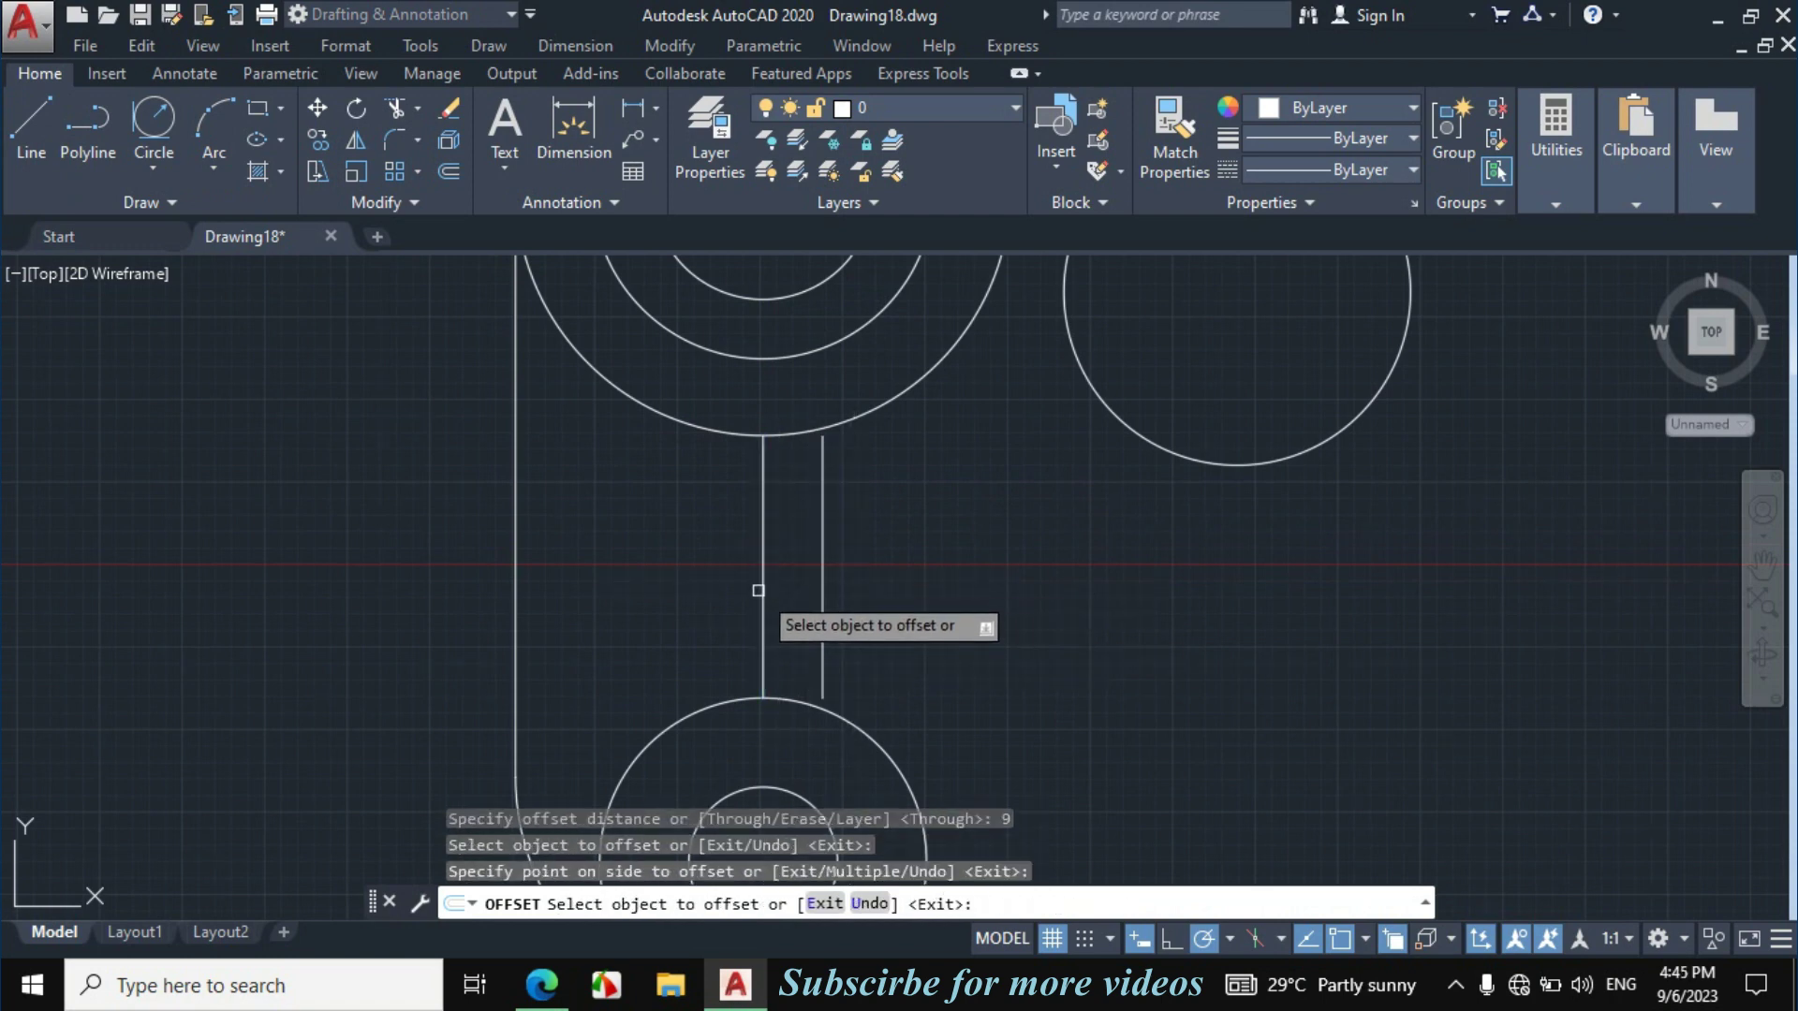
{"action": "left_click", "coordinate": [763, 600]}
{"action": "left_click", "coordinate": [705, 606]}
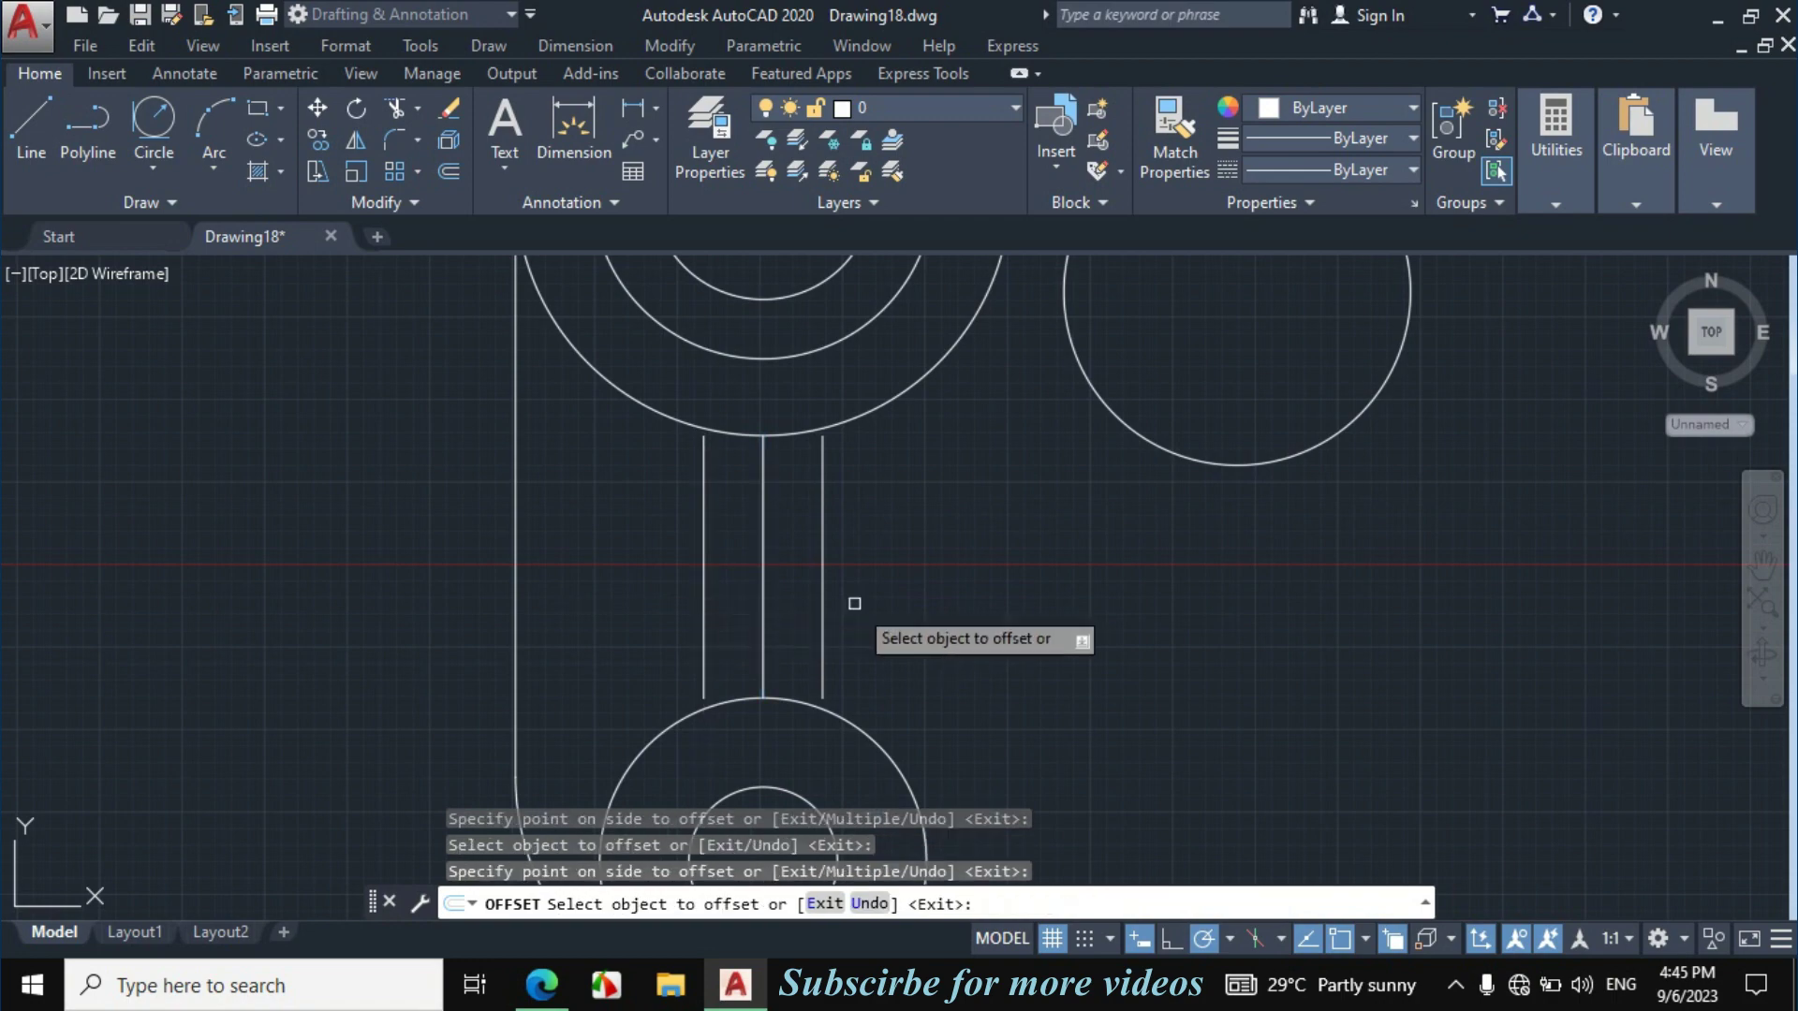
{"action": "key", "text": "Escape"}
{"action": "scroll", "coordinate": [854, 603], "scroll_direction": "down", "scroll_amount": 2}
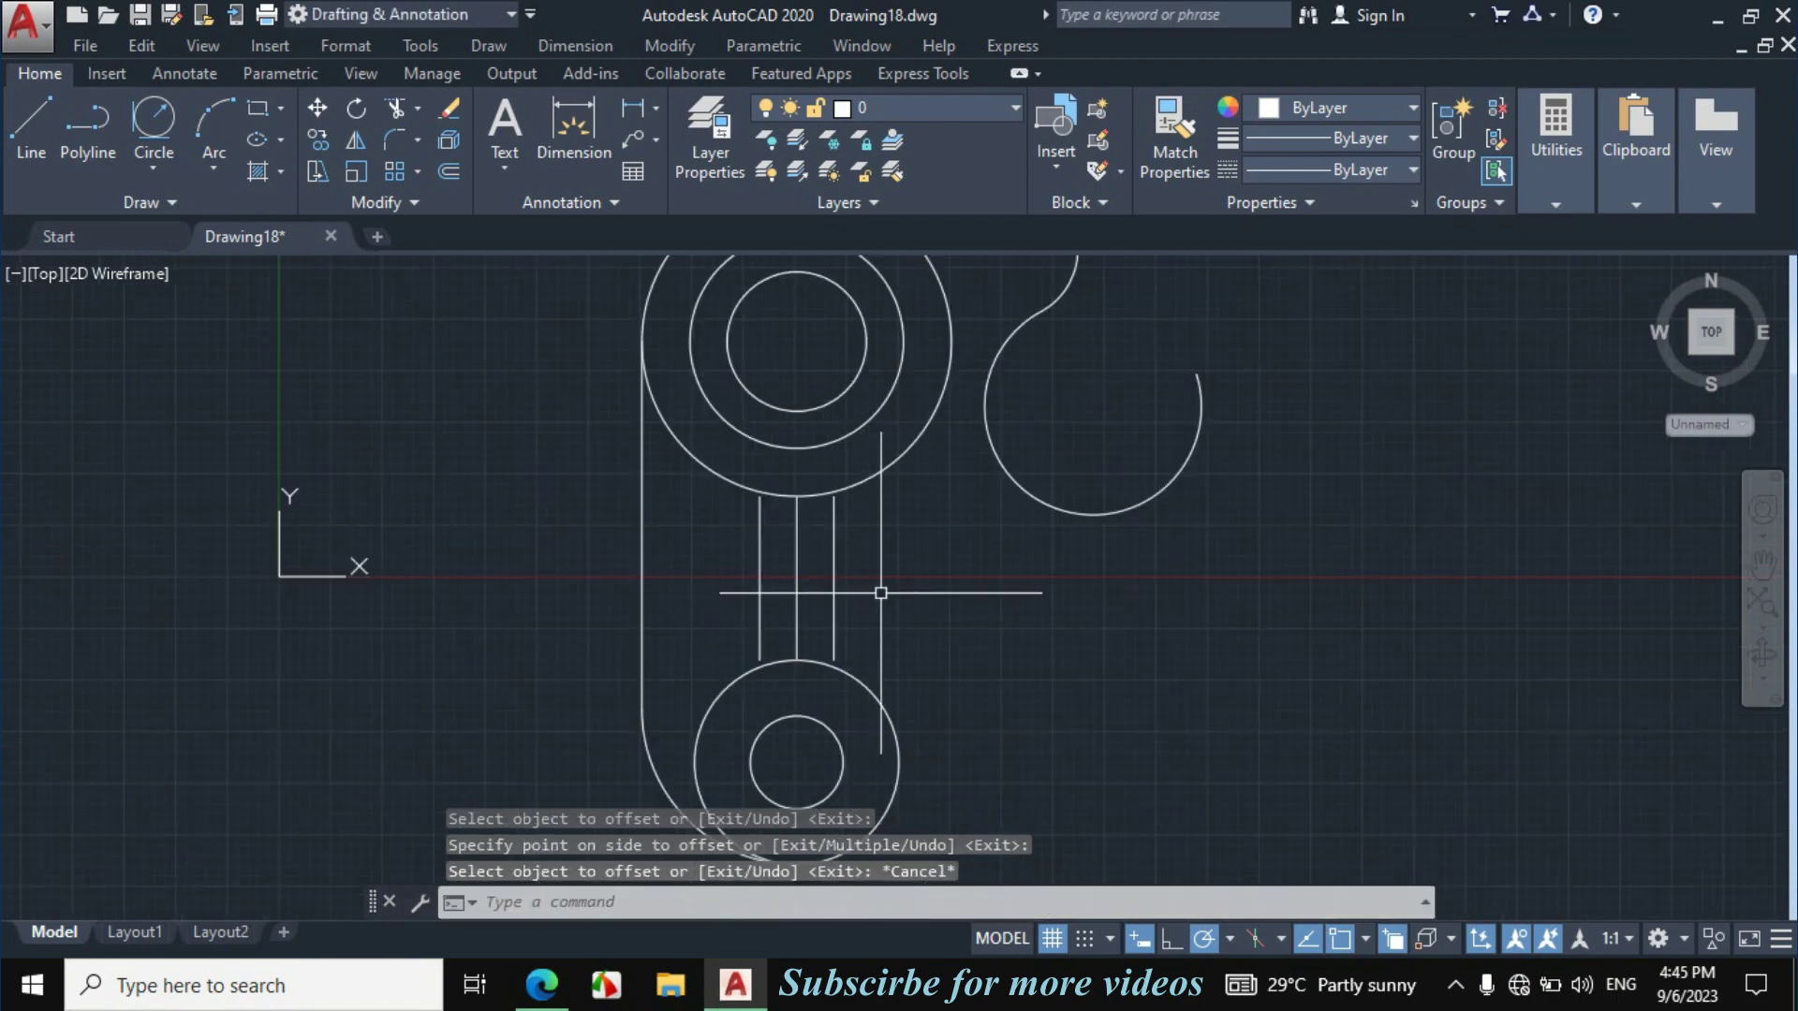
{"action": "left_click", "coordinate": [542, 984]}
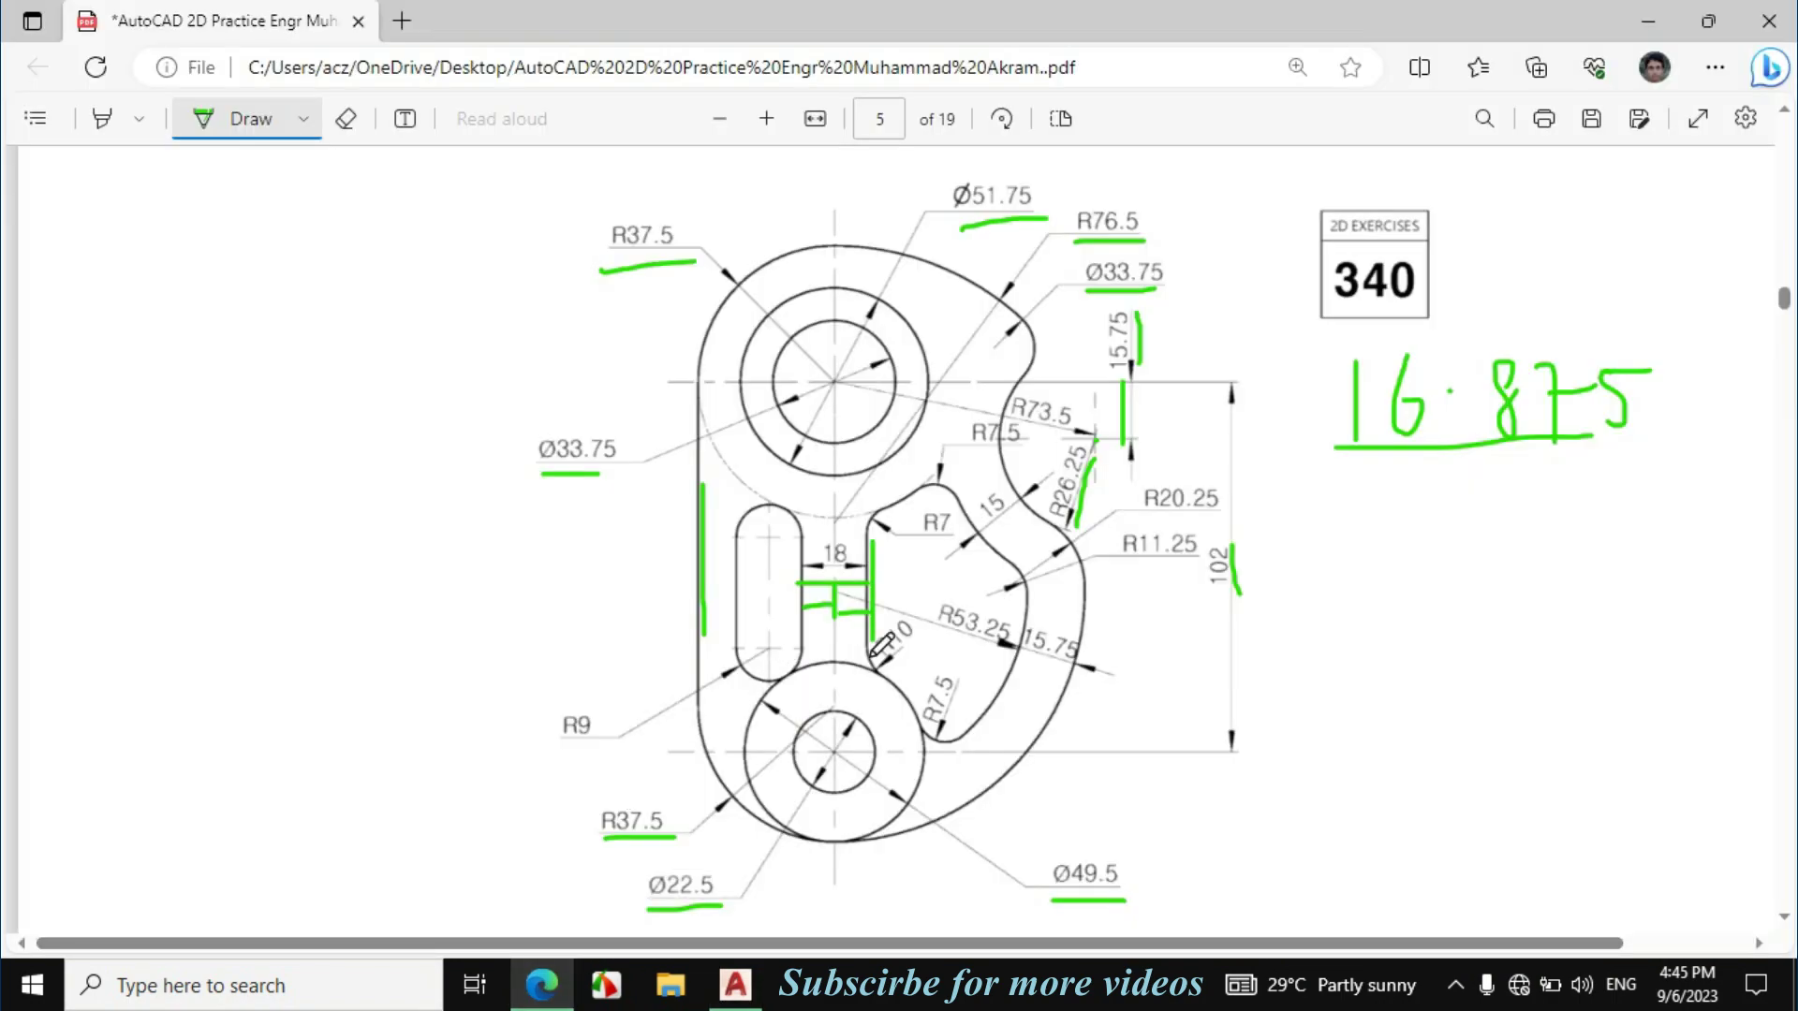
Tick the R7 and R10 arcs in green and erase the marks by the 18 dimension.
{"action": "left_click_drag", "start_coordinate": [880, 689], "coordinate": [863, 652]}
{"action": "mouse_move", "coordinate": [863, 539]}
{"action": "left_mouse_down"}
{"action": "mouse_move", "coordinate": [881, 500]}
{"action": "mouse_move", "coordinate": [946, 537]}
{"action": "left_mouse_up"}
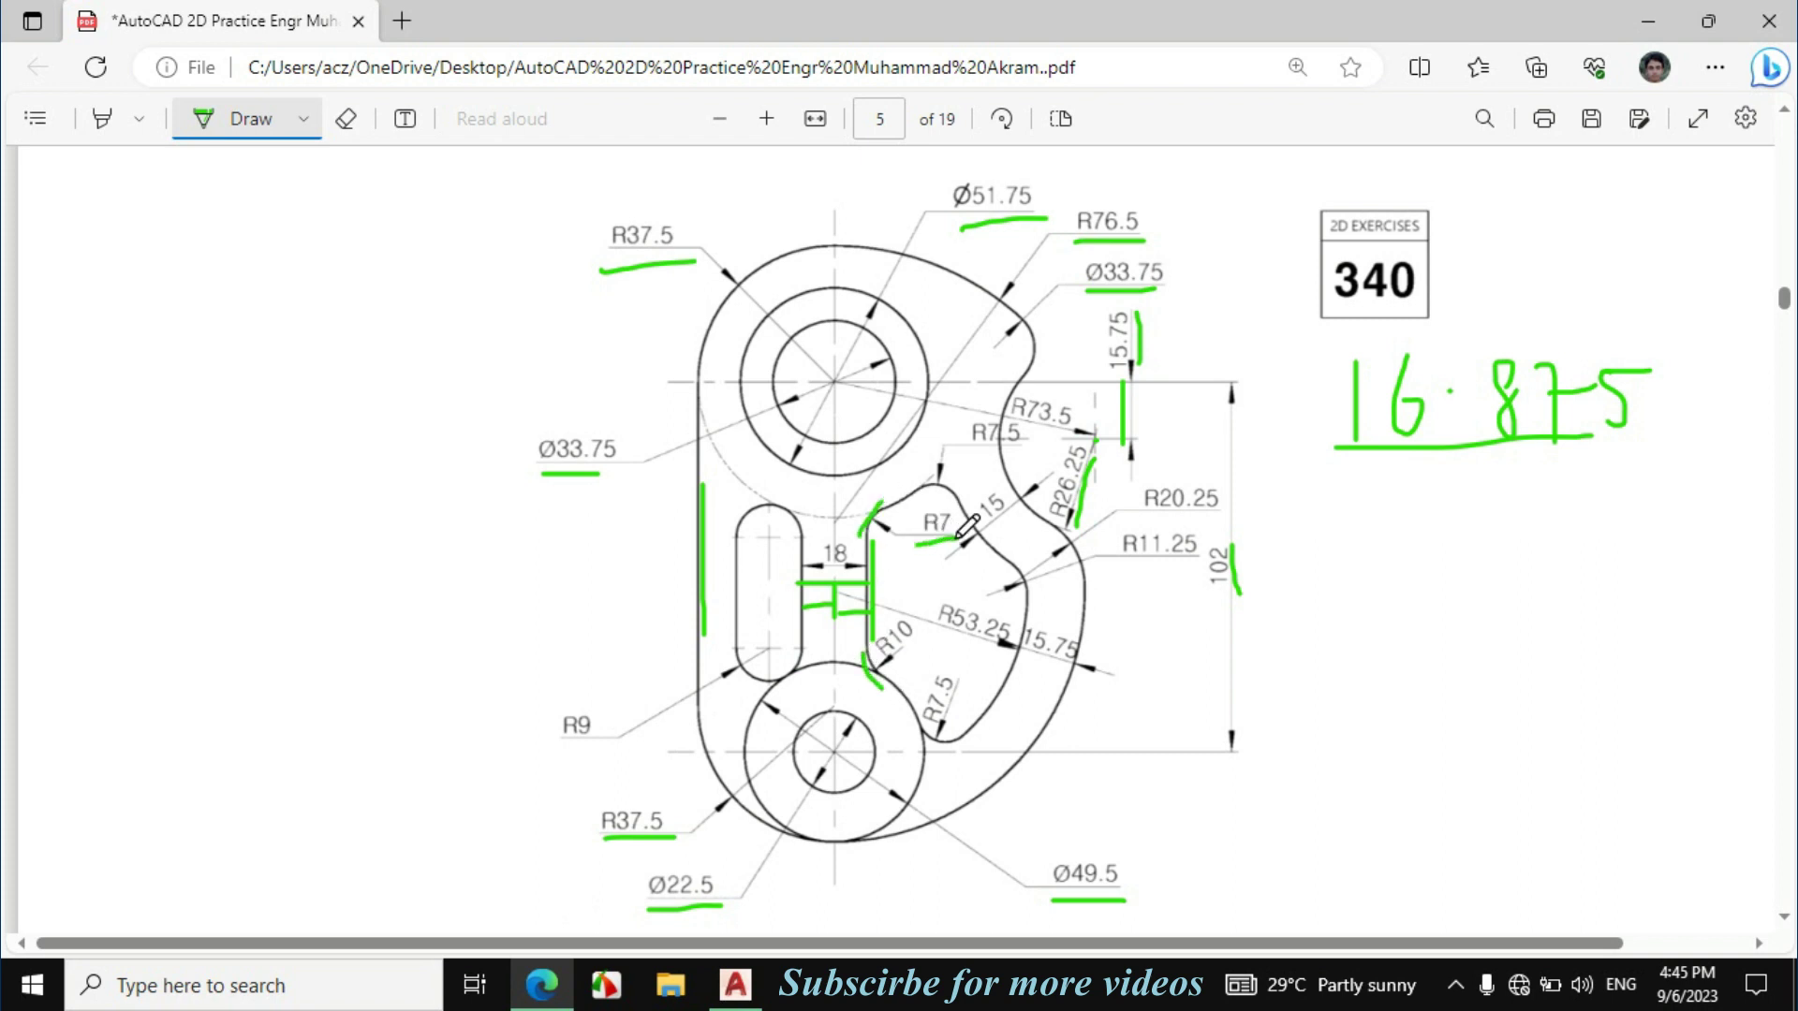
{"action": "mouse_move", "coordinate": [897, 669]}
{"action": "left_mouse_down"}
{"action": "mouse_move", "coordinate": [918, 634]}
{"action": "mouse_move", "coordinate": [861, 598]}
{"action": "mouse_move", "coordinate": [844, 555]}
{"action": "mouse_move", "coordinate": [824, 603]}
{"action": "mouse_move", "coordinate": [858, 610]}
{"action": "mouse_move", "coordinate": [850, 627]}
{"action": "mouse_move", "coordinate": [856, 608]}
{"action": "mouse_move", "coordinate": [892, 608]}
{"action": "mouse_move", "coordinate": [897, 623]}
{"action": "mouse_move", "coordinate": [866, 598]}
{"action": "mouse_move", "coordinate": [845, 627]}
{"action": "mouse_move", "coordinate": [909, 621]}
{"action": "mouse_move", "coordinate": [919, 659]}
{"action": "mouse_move", "coordinate": [887, 618]}
{"action": "left_mouse_up"}
{"action": "left_click", "coordinate": [345, 118]}
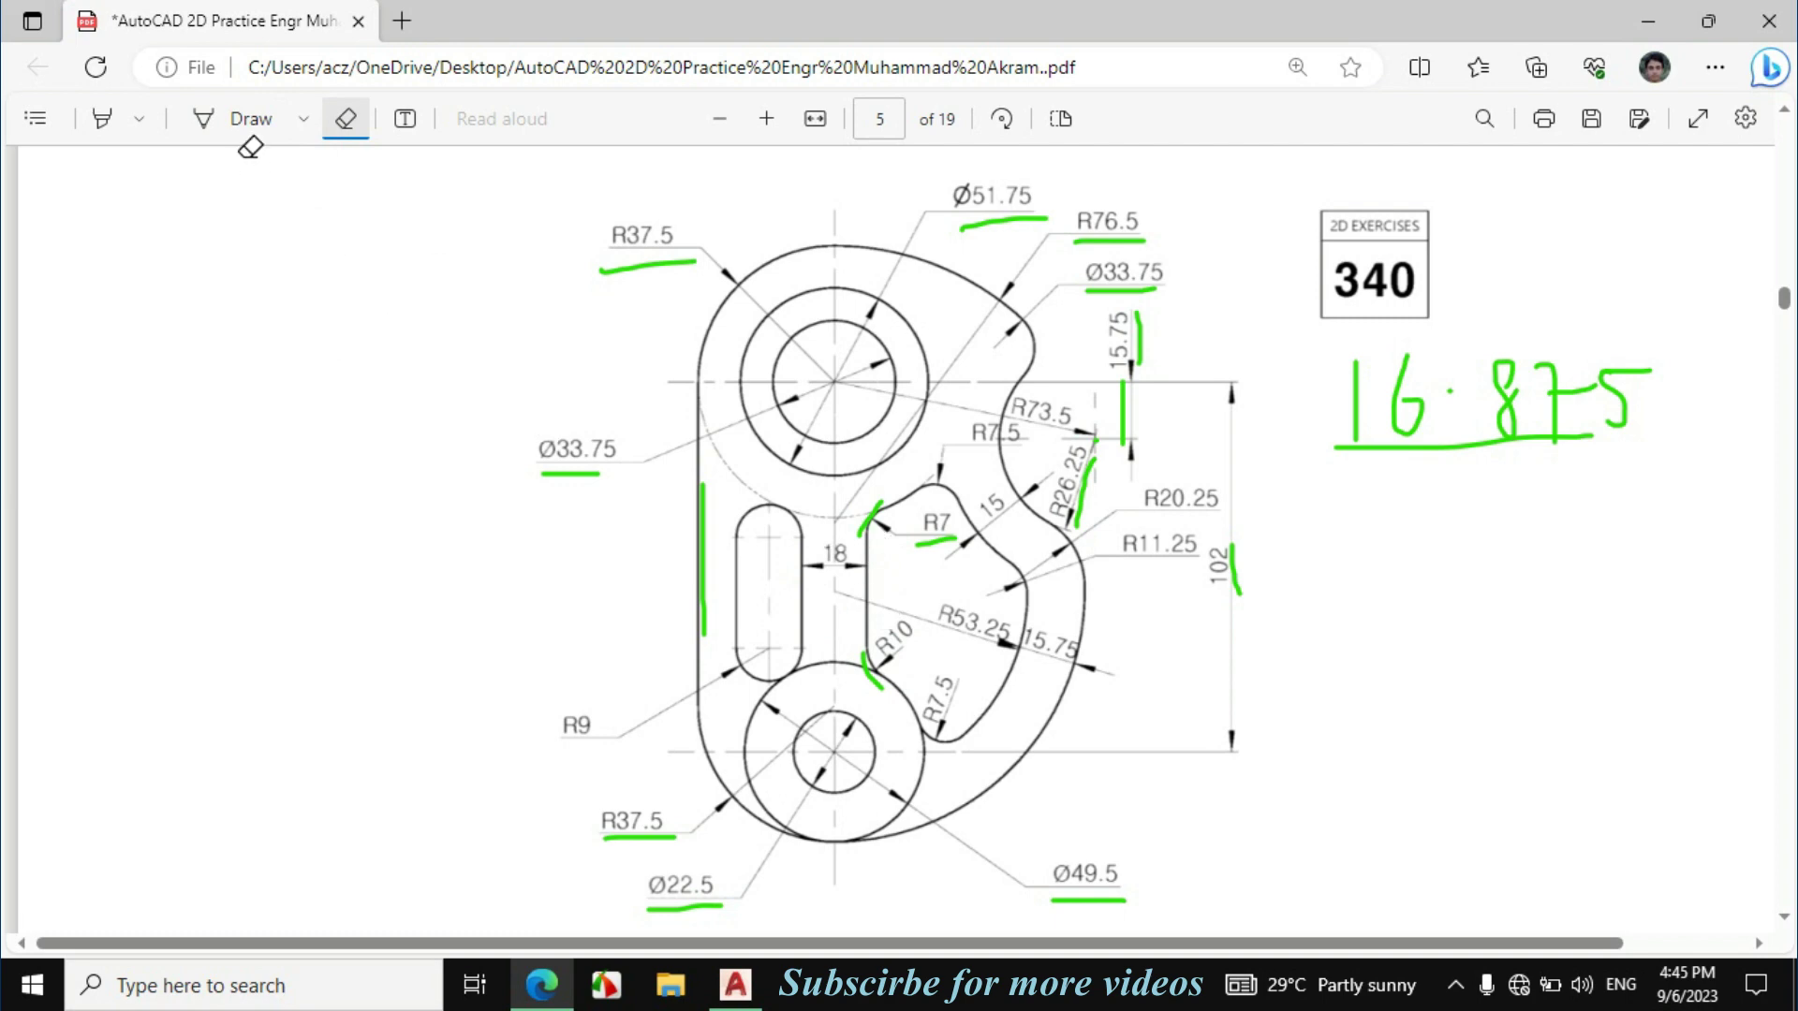
{"action": "left_click", "coordinate": [236, 119]}
Fillet the upper circle into the right offset line with radius 7.
{"action": "left_click", "coordinate": [740, 995]}
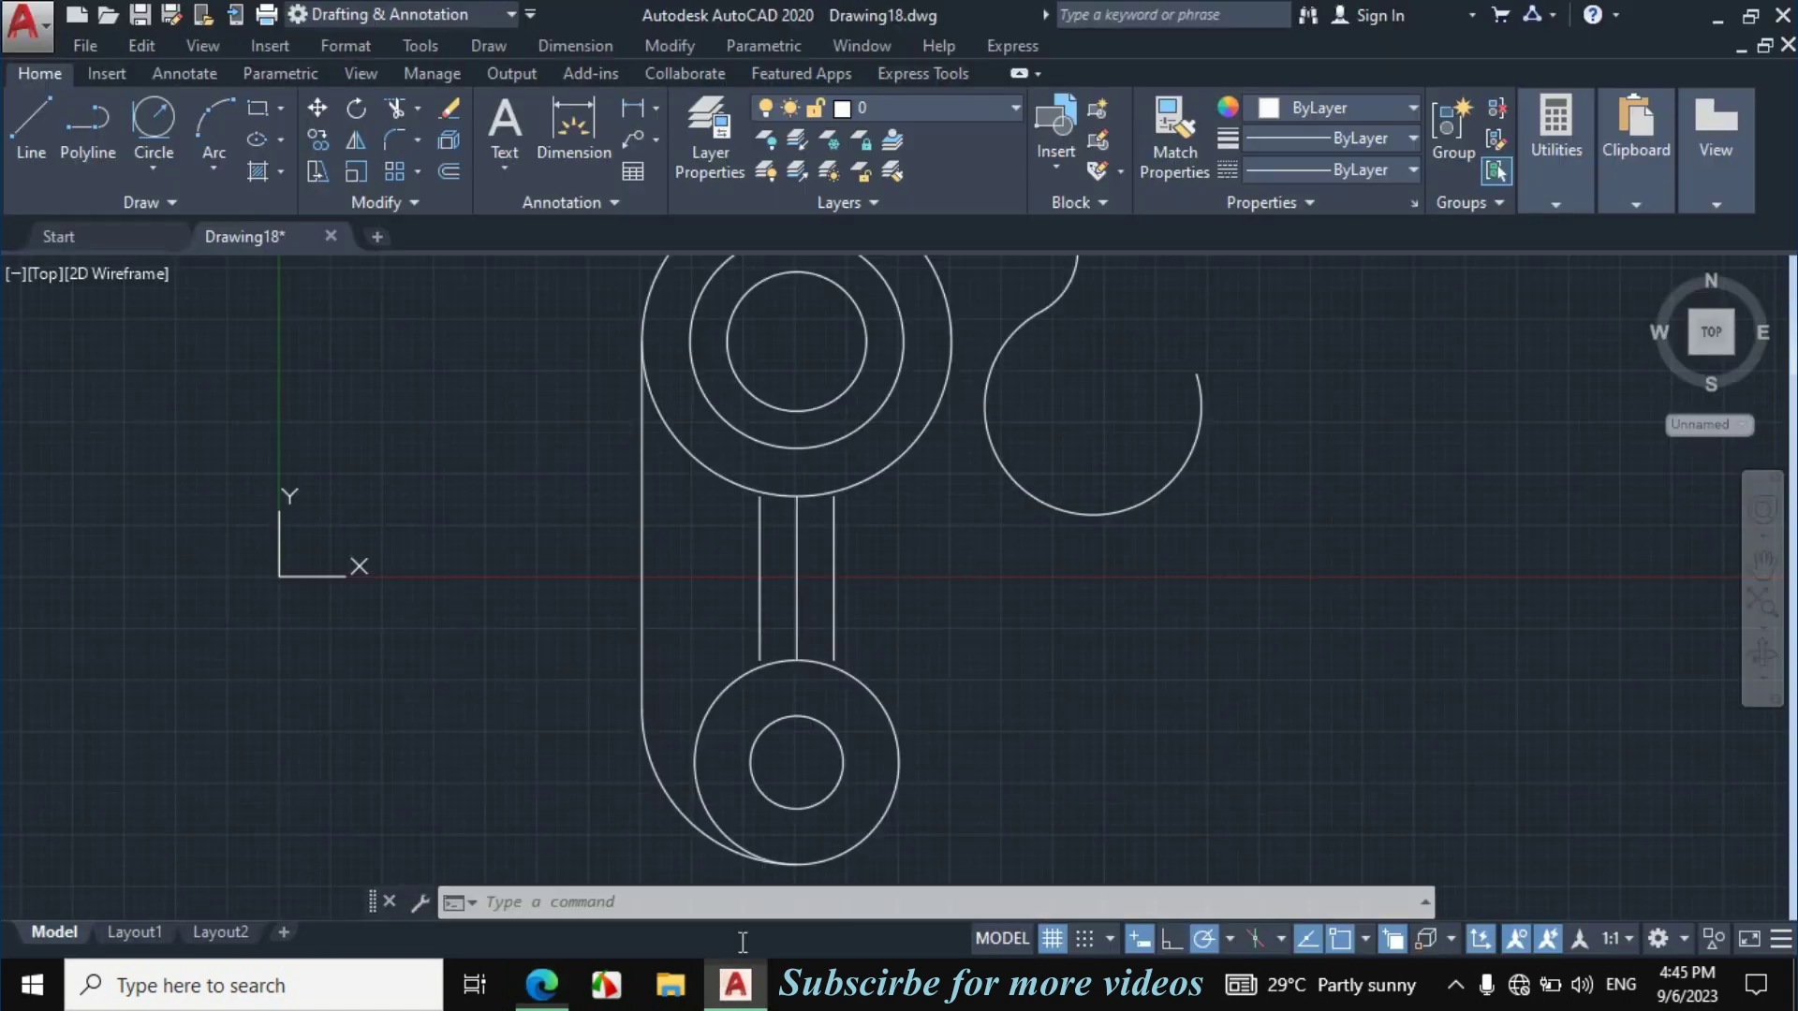
{"action": "type", "text": "f"}
{"action": "key", "text": "Return"}
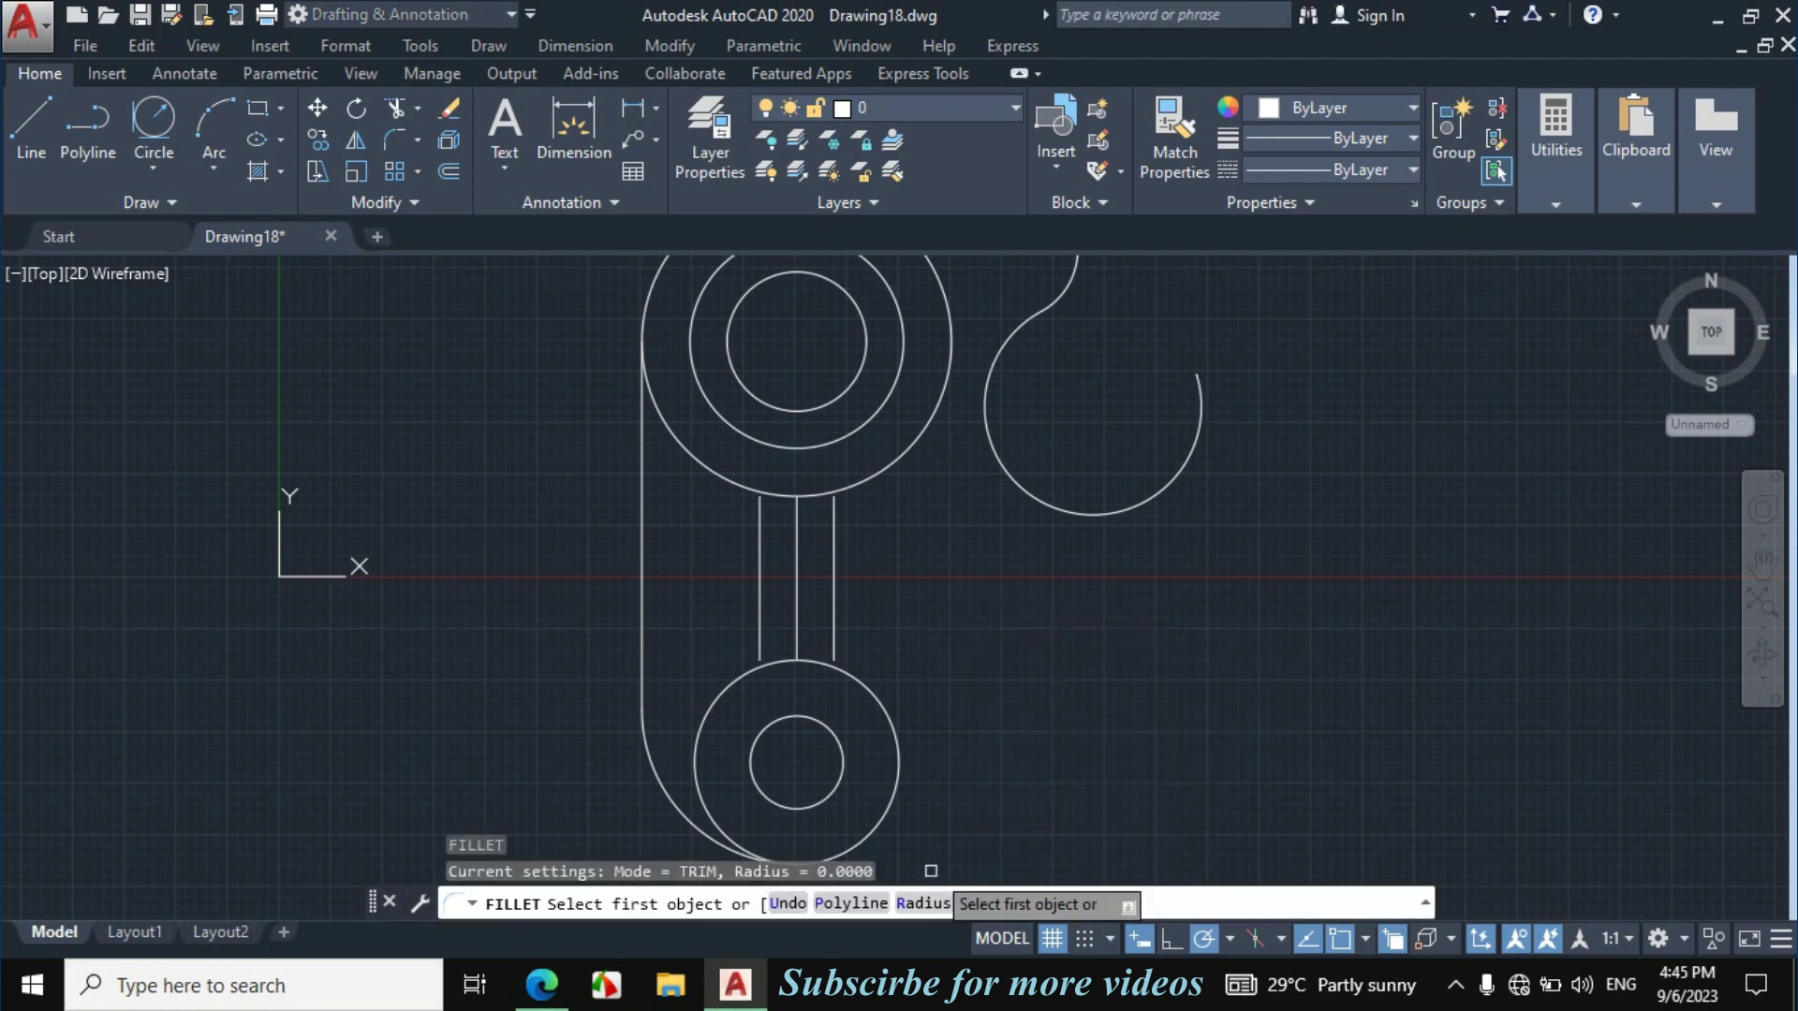
{"action": "left_click", "coordinate": [922, 903]}
{"action": "type", "text": "7"}
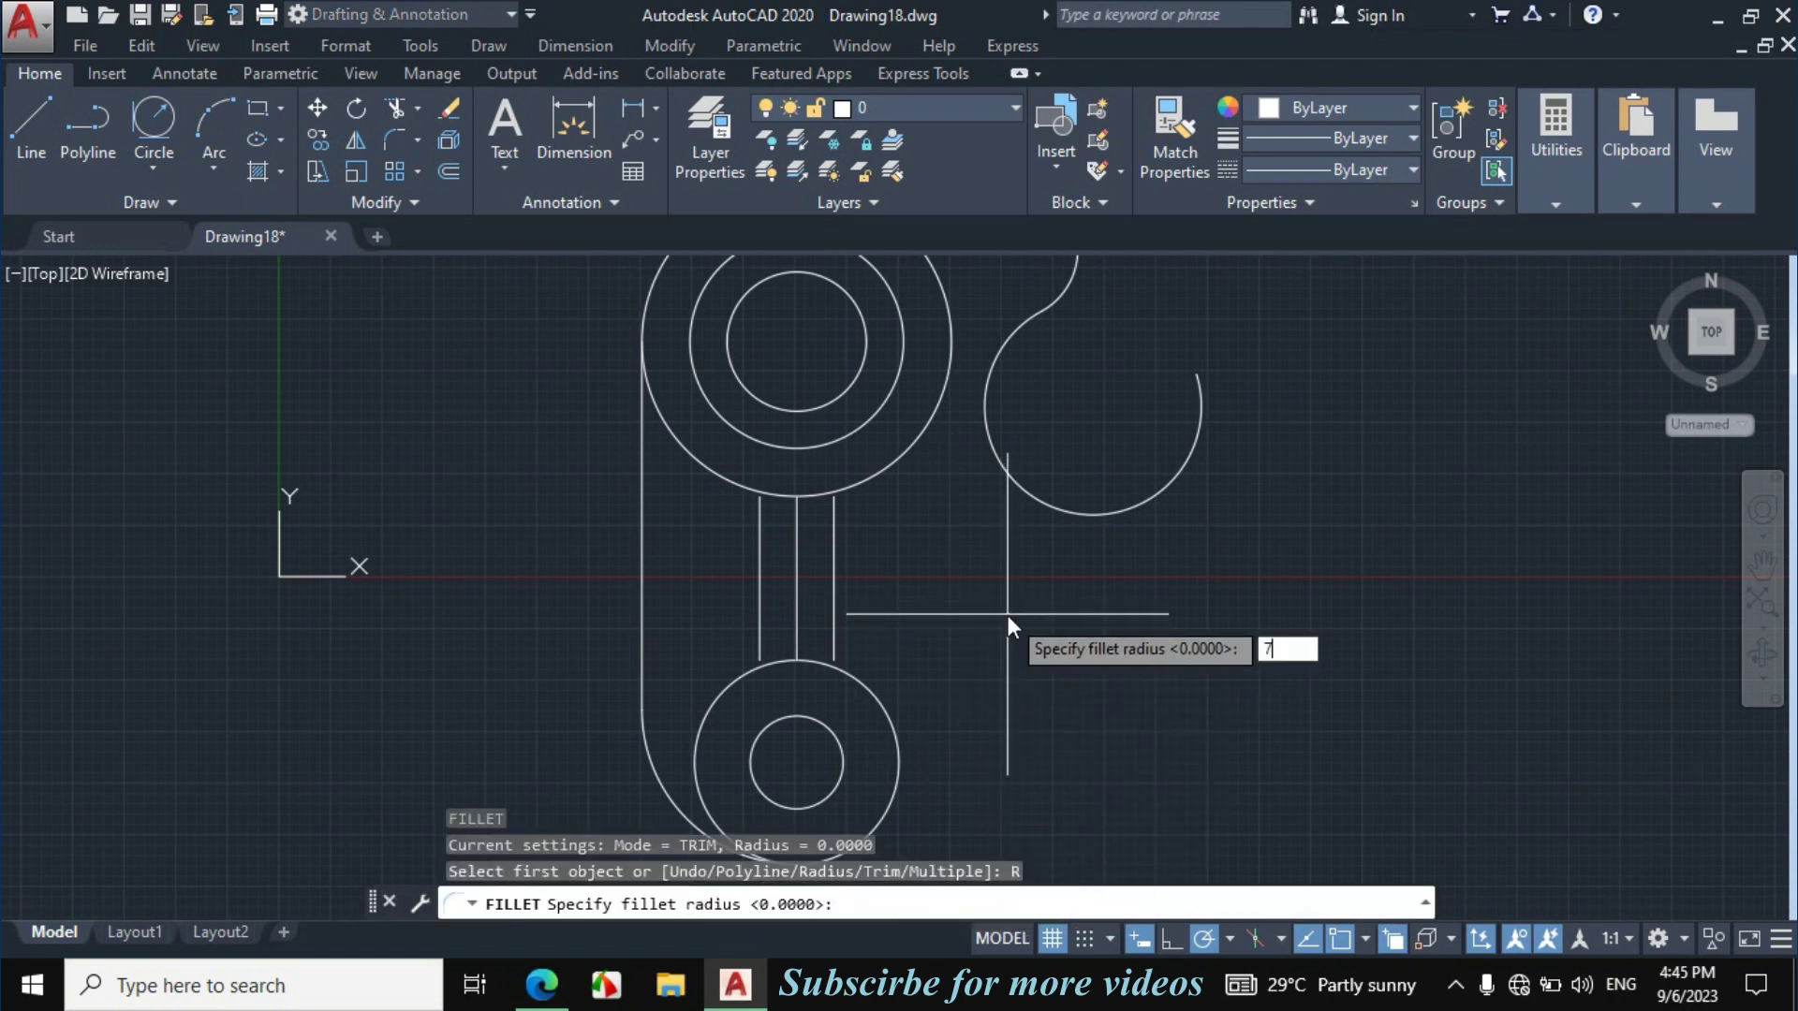
{"action": "key", "text": "Return"}
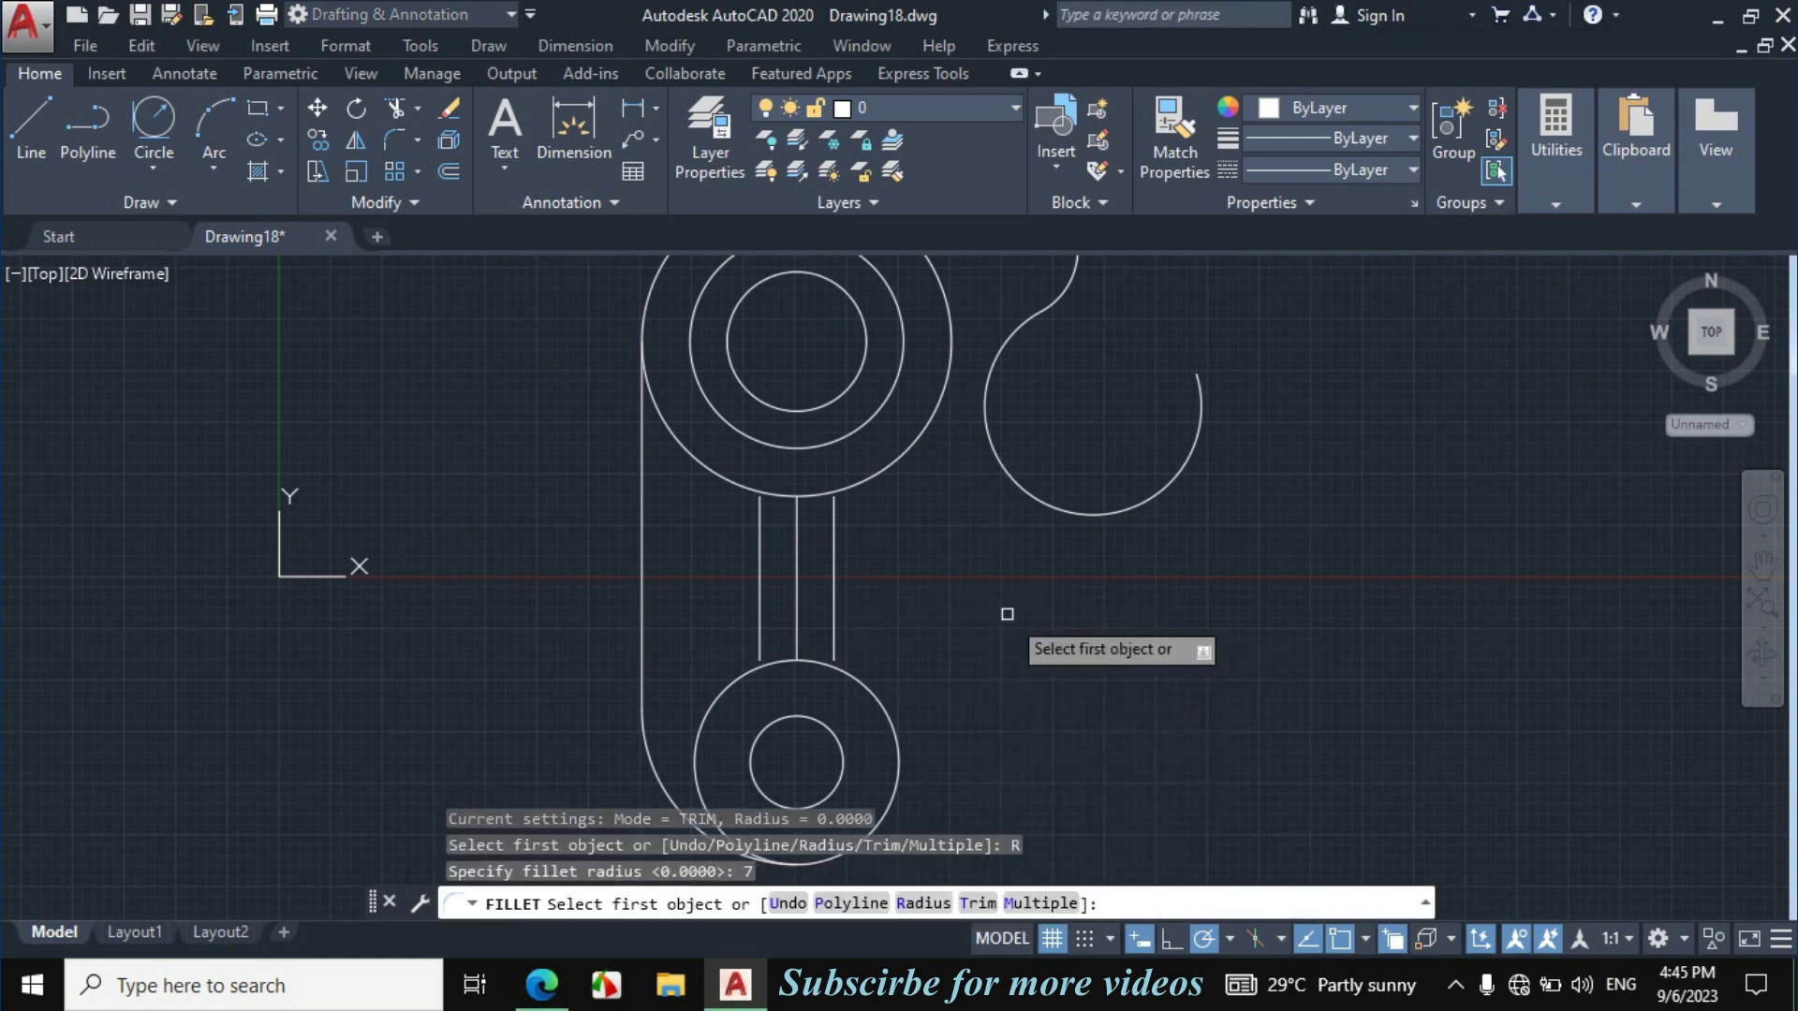
{"action": "left_click", "coordinate": [863, 484]}
{"action": "left_click", "coordinate": [833, 523]}
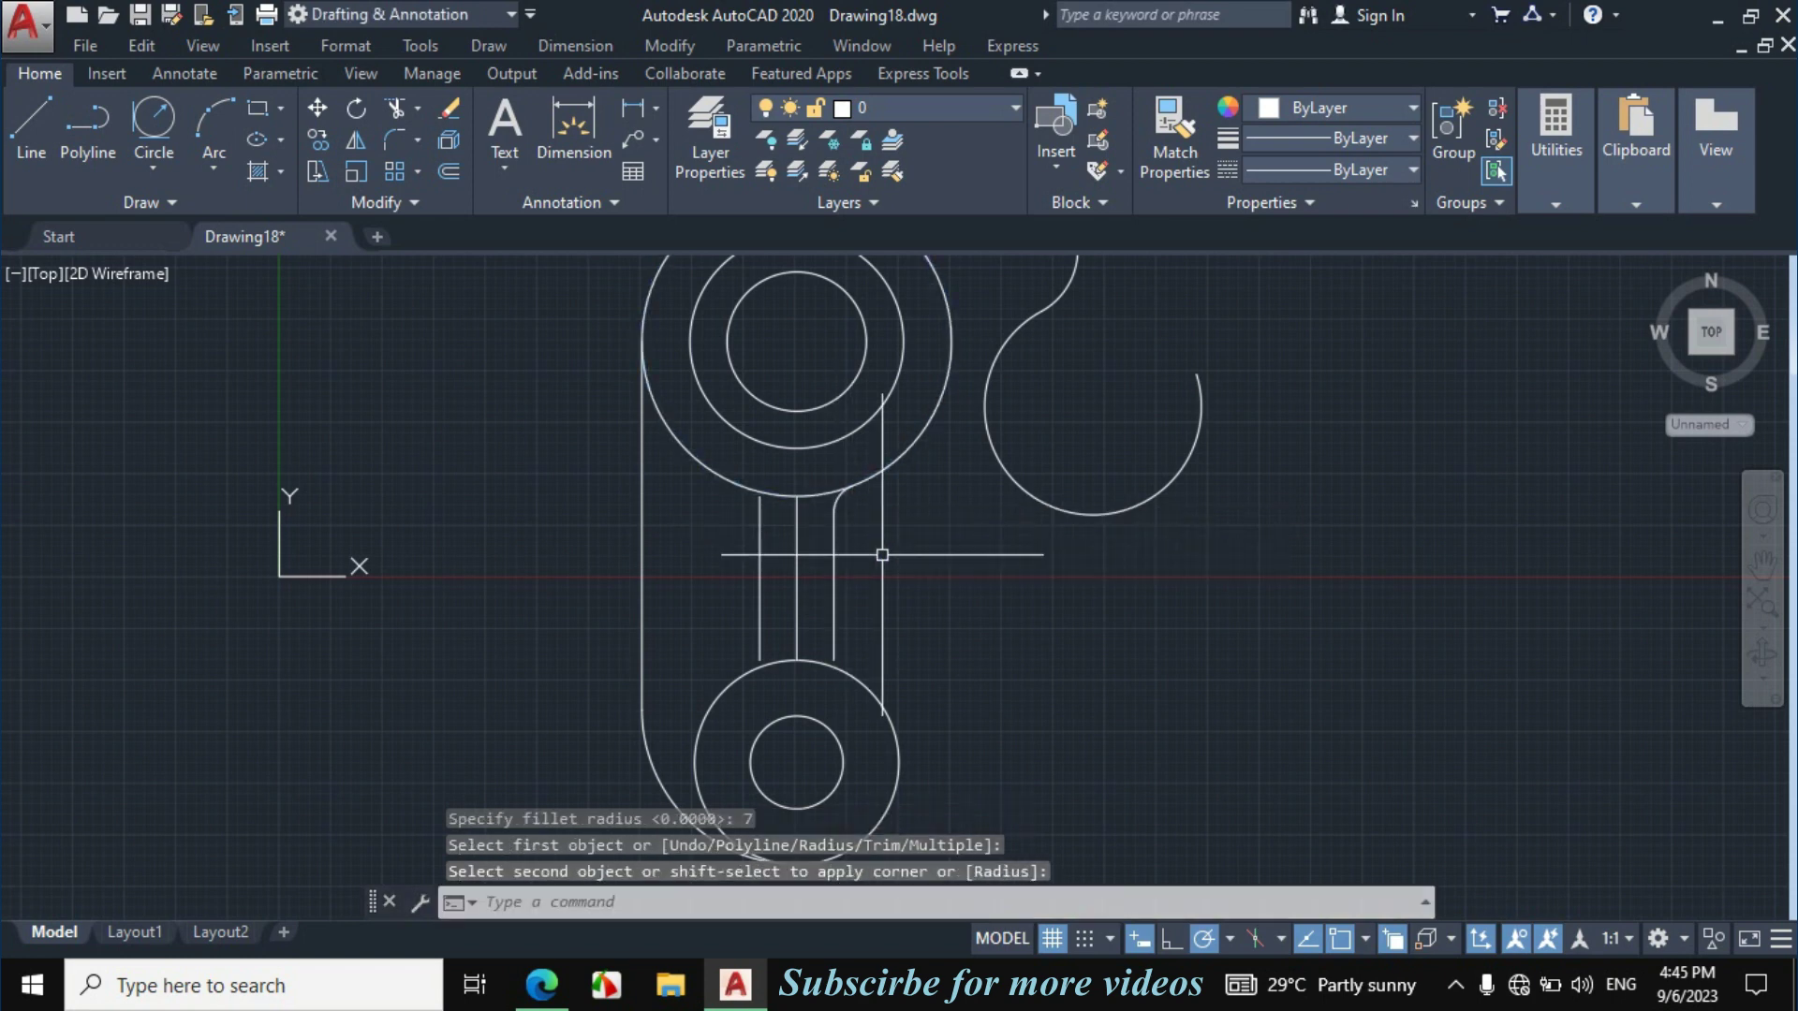
Fillet the right offset line into the lower circle with radius 10.
{"action": "type", "text": "F"}
{"action": "key", "text": "Return"}
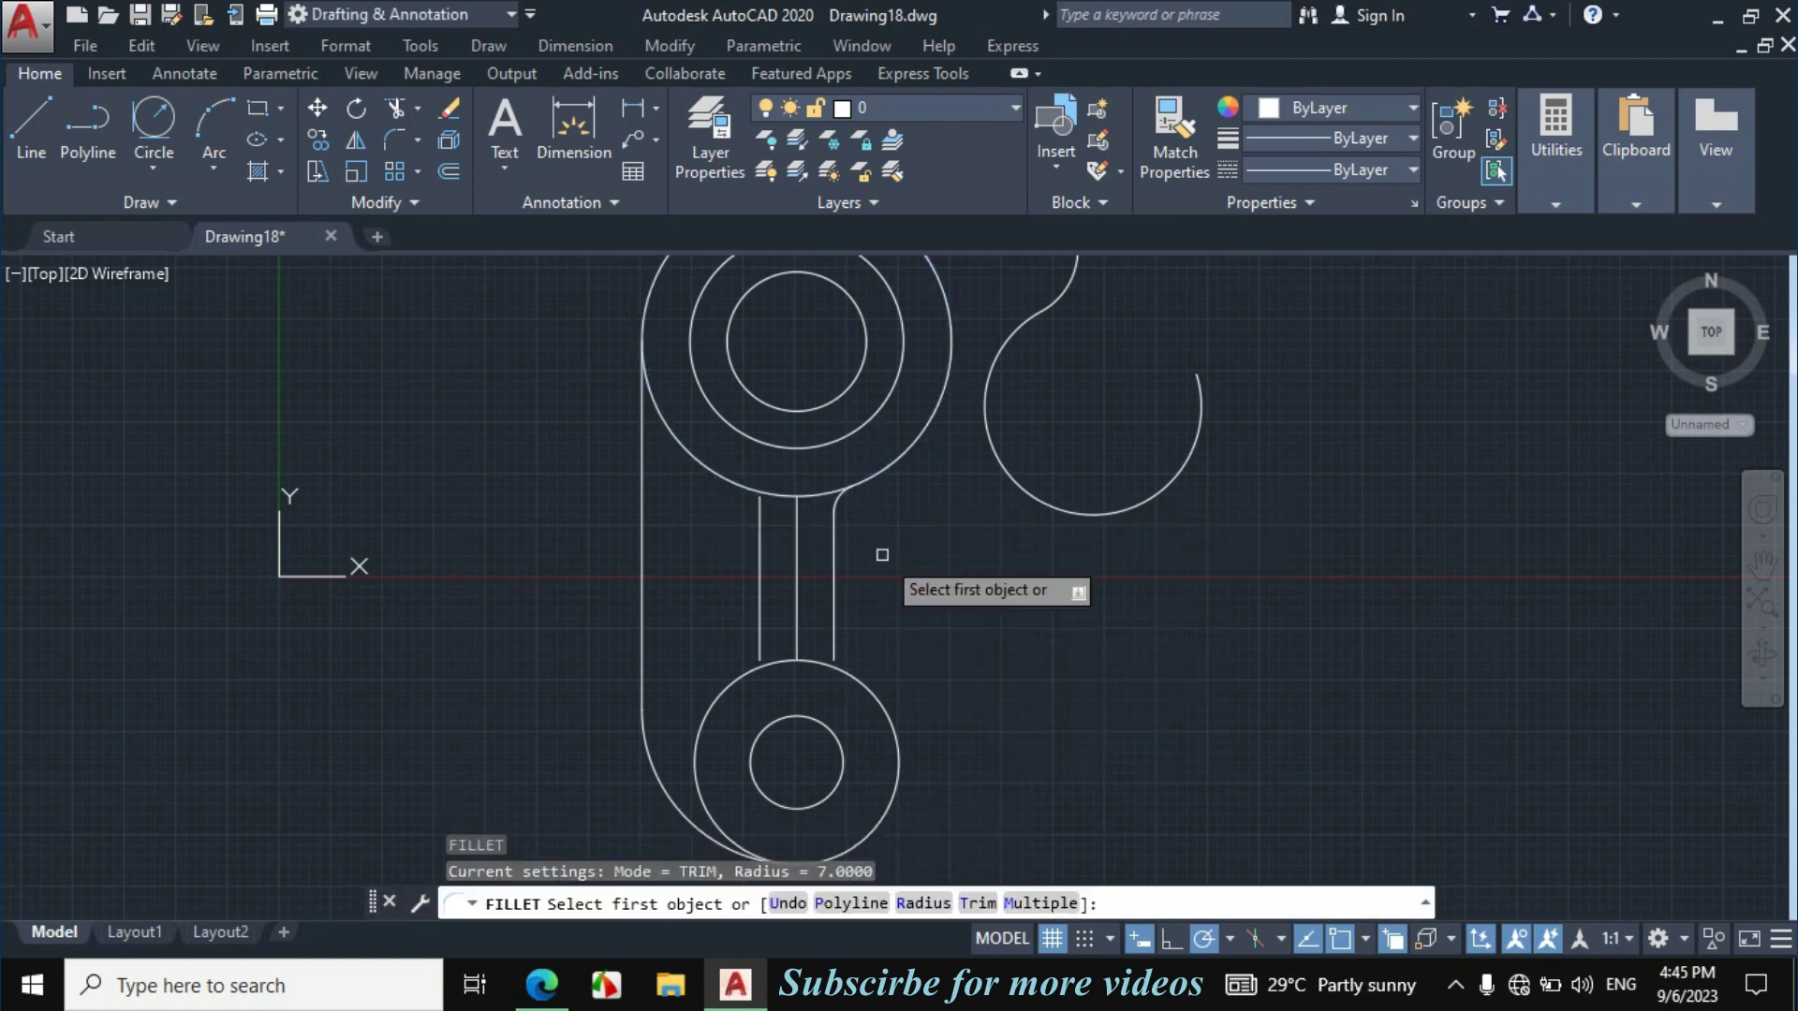
{"action": "left_click", "coordinate": [922, 902]}
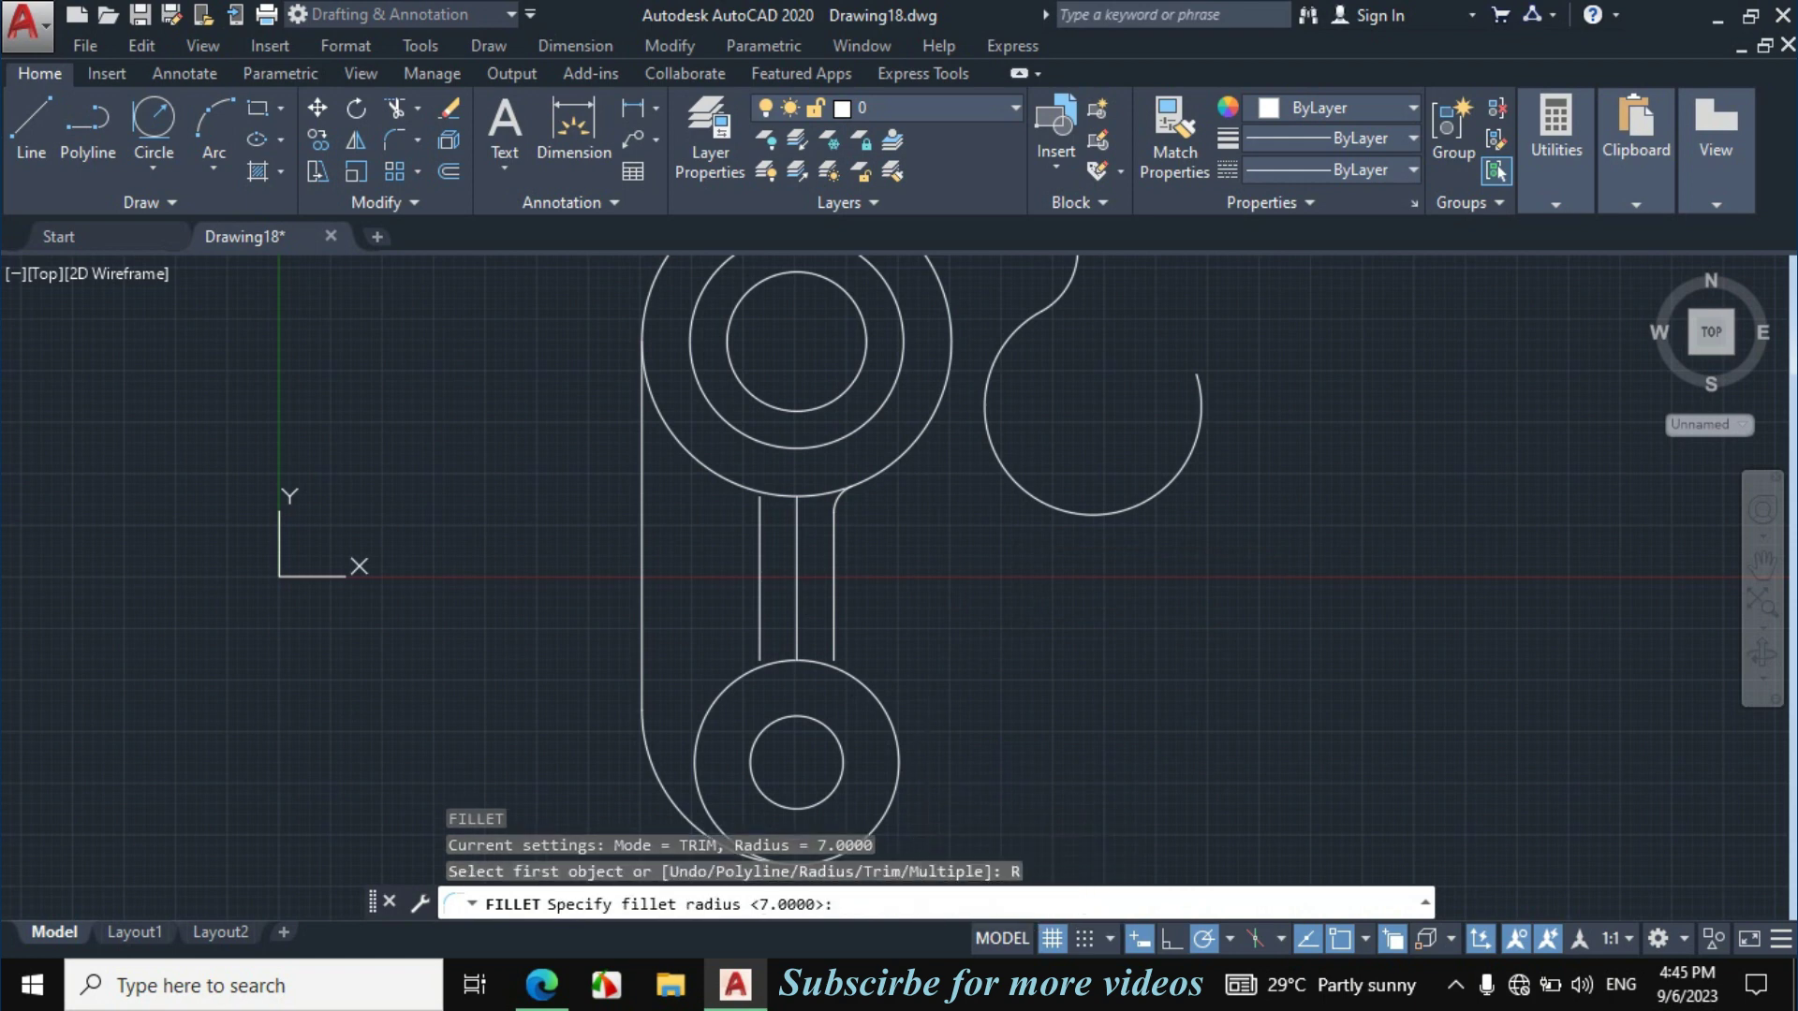
{"action": "type", "text": "10"}
{"action": "key", "text": "Return"}
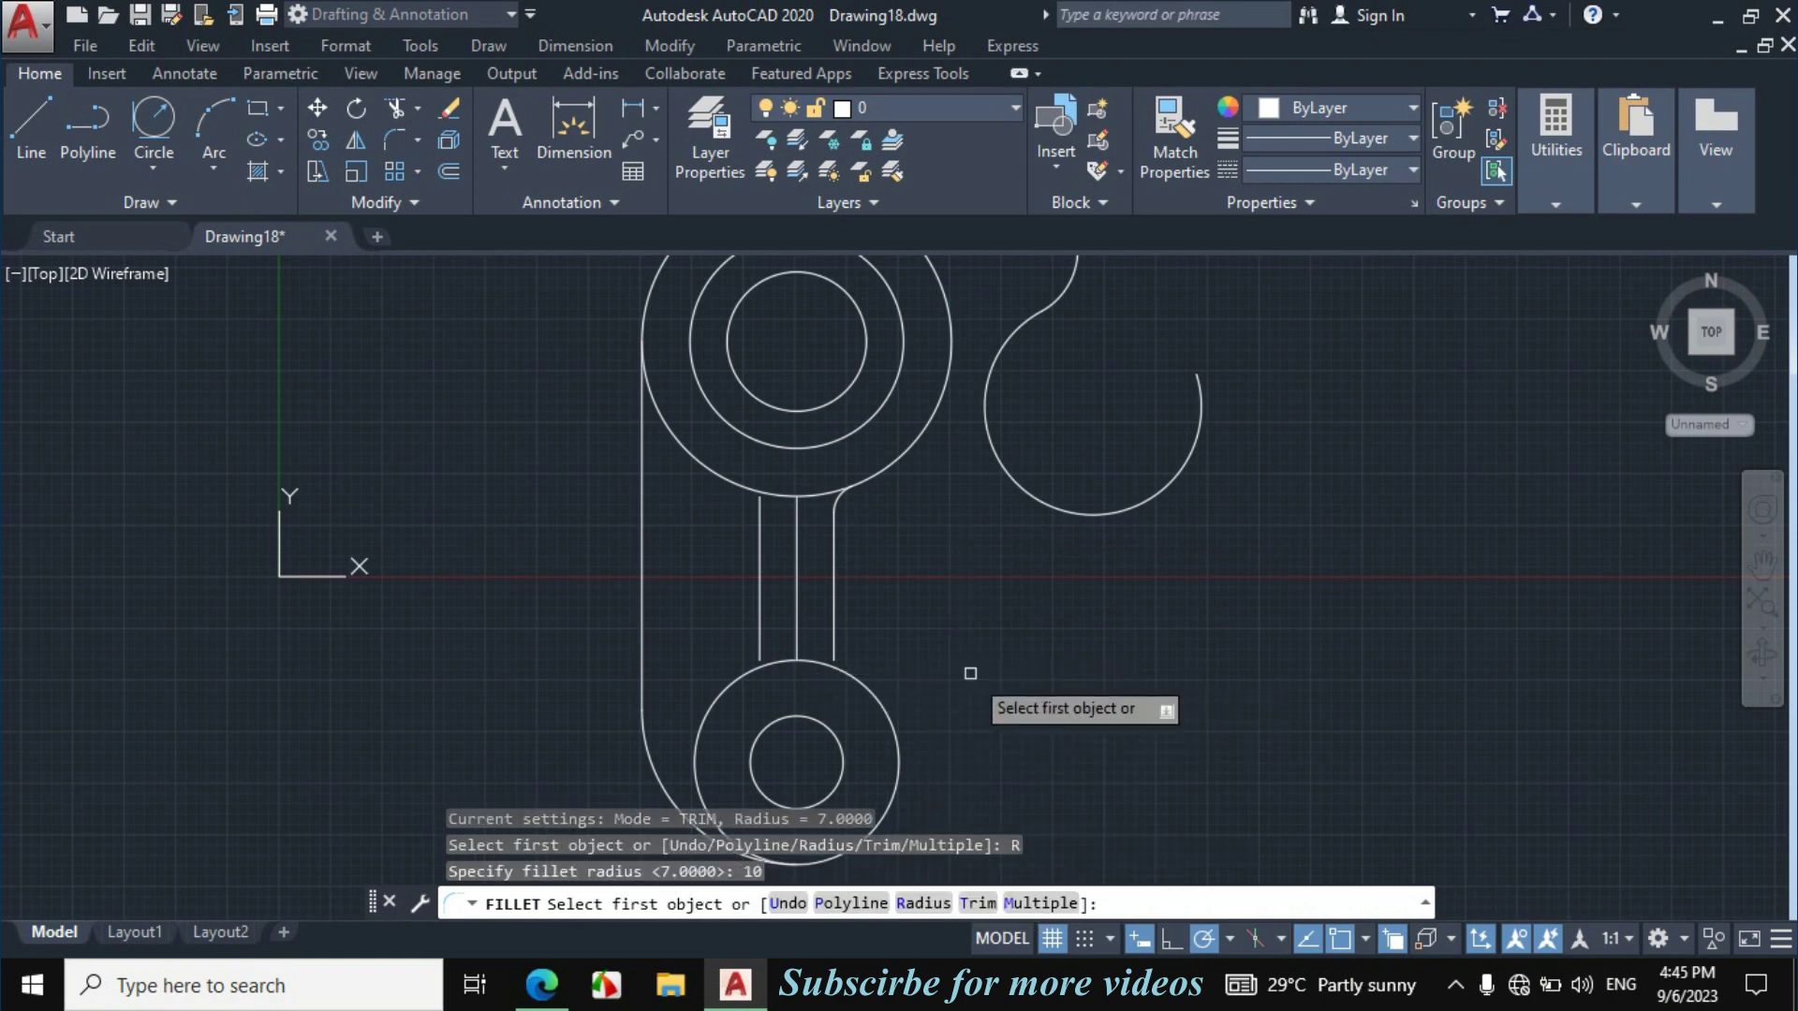
{"action": "left_click", "coordinate": [866, 683]}
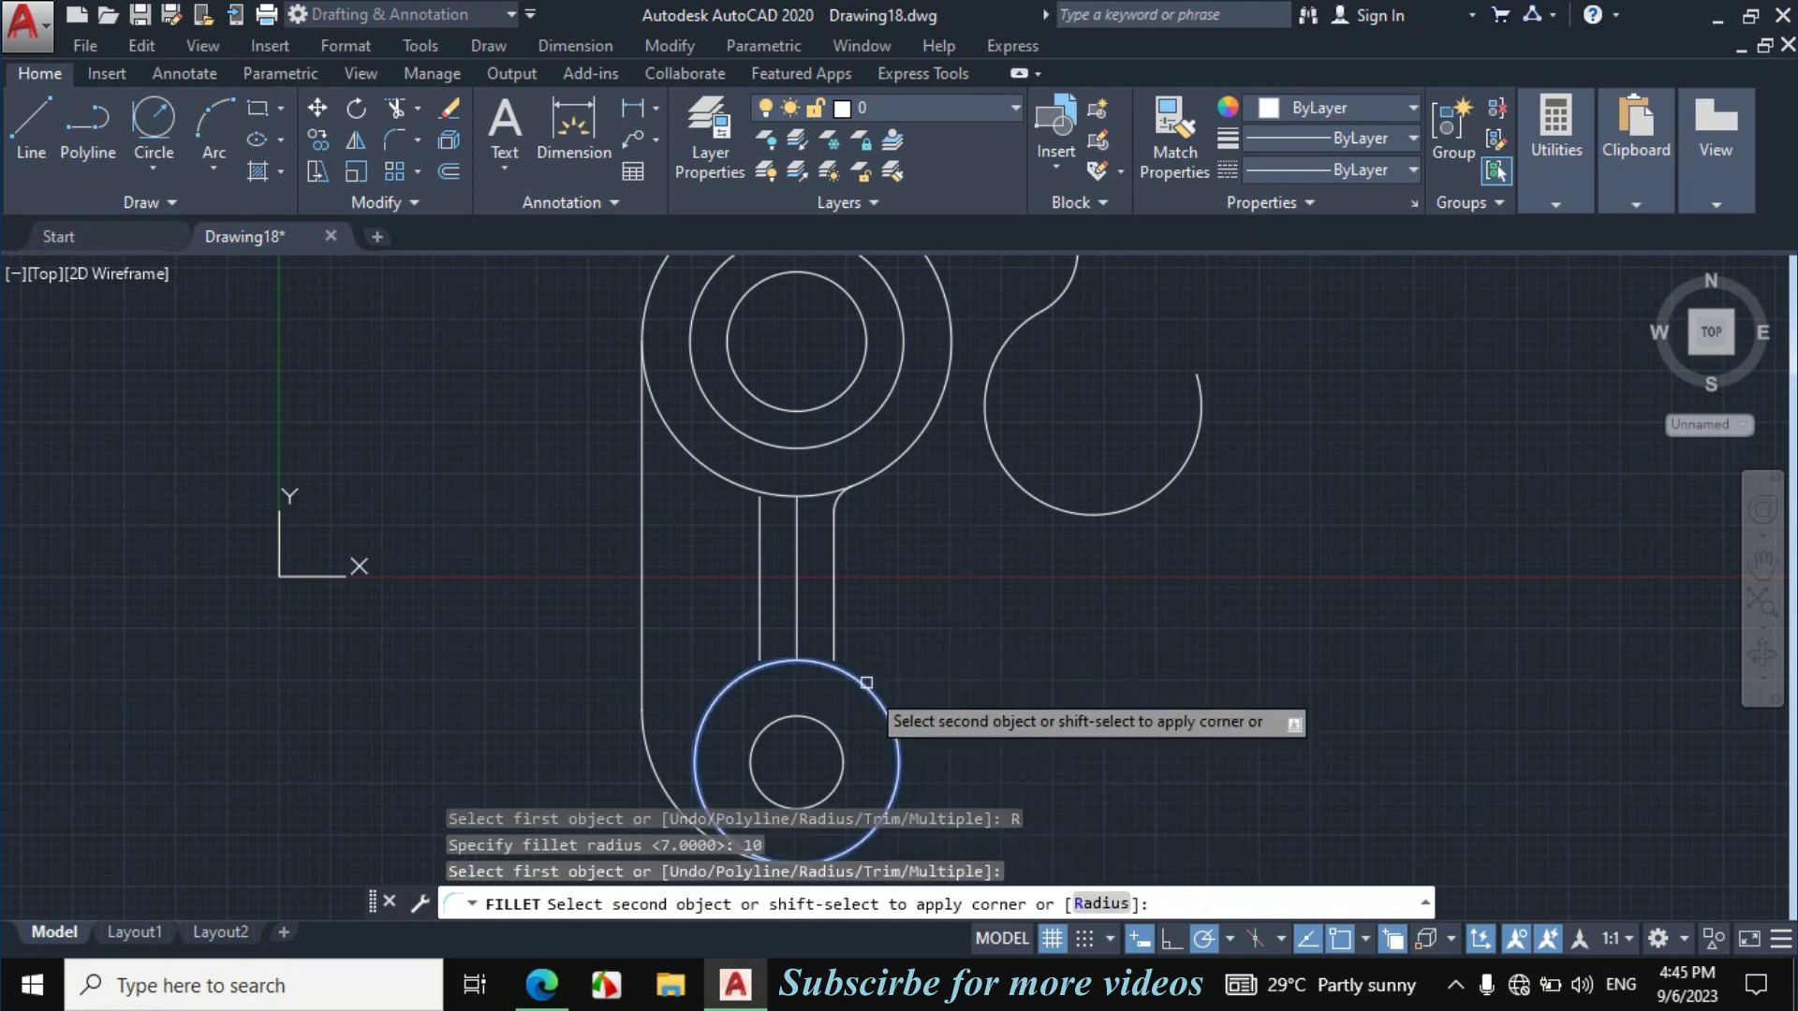
{"action": "left_click", "coordinate": [833, 604]}
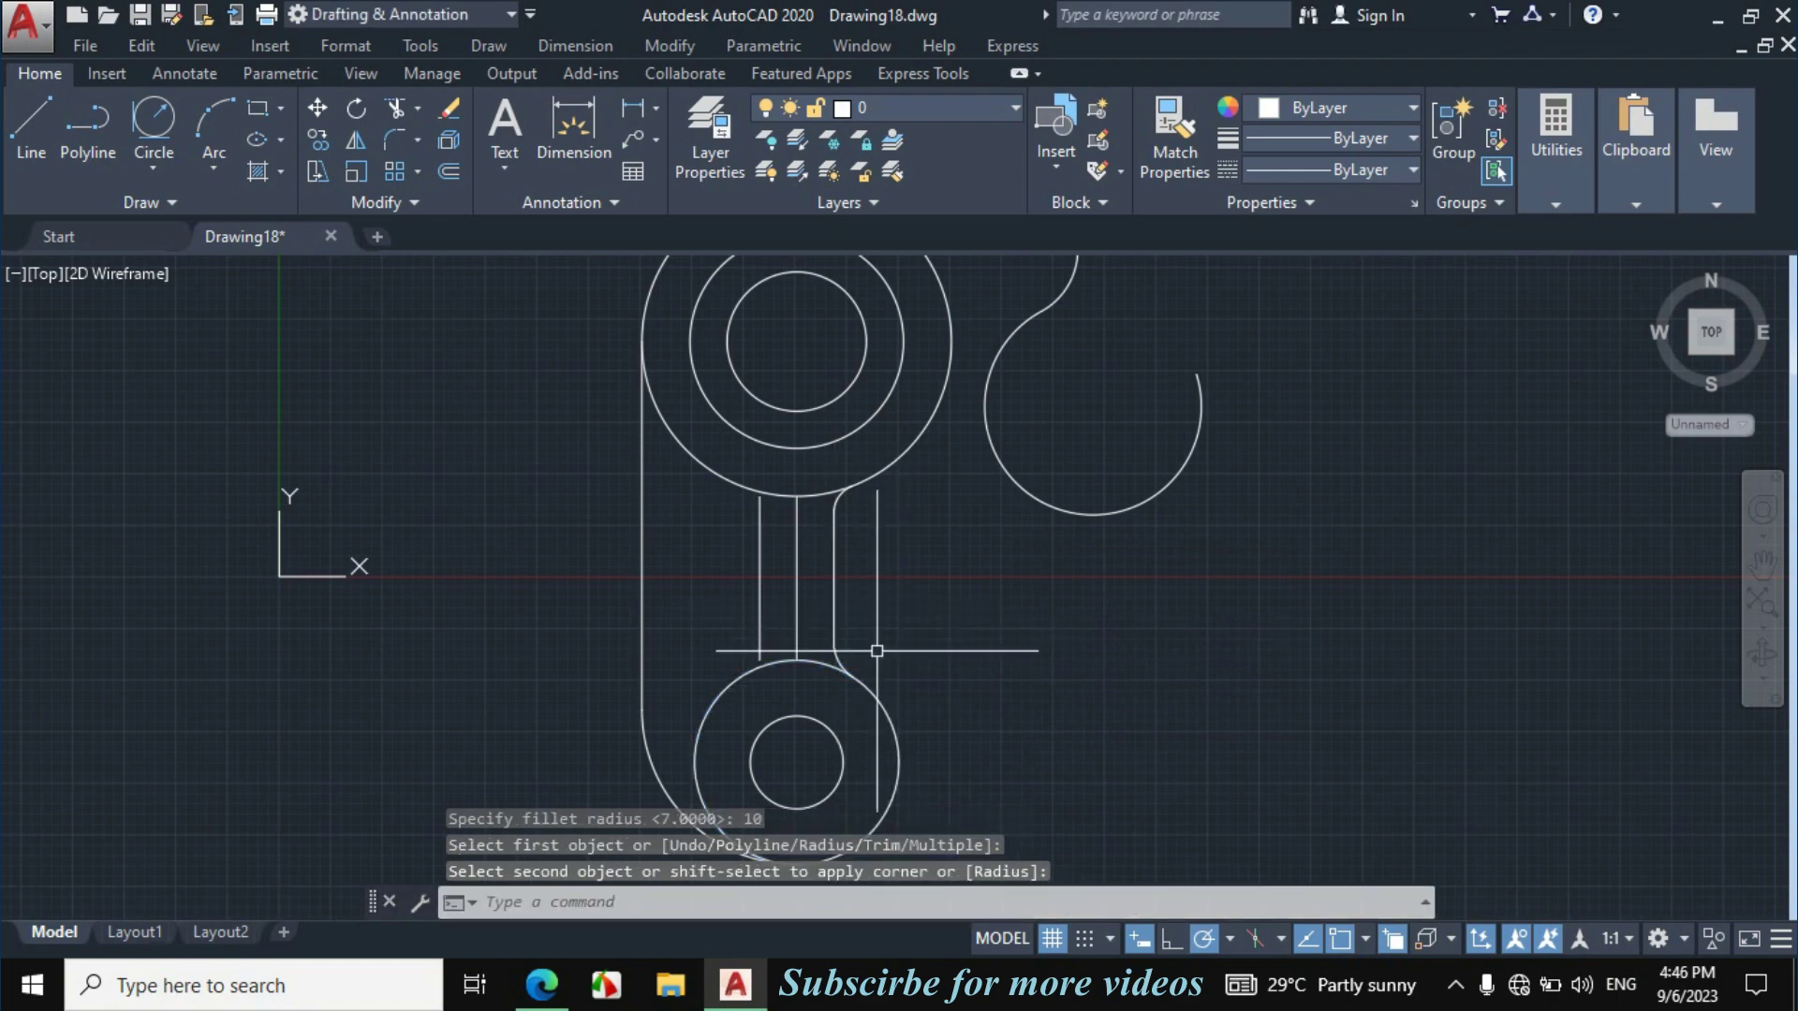
{"action": "left_click", "coordinate": [542, 984]}
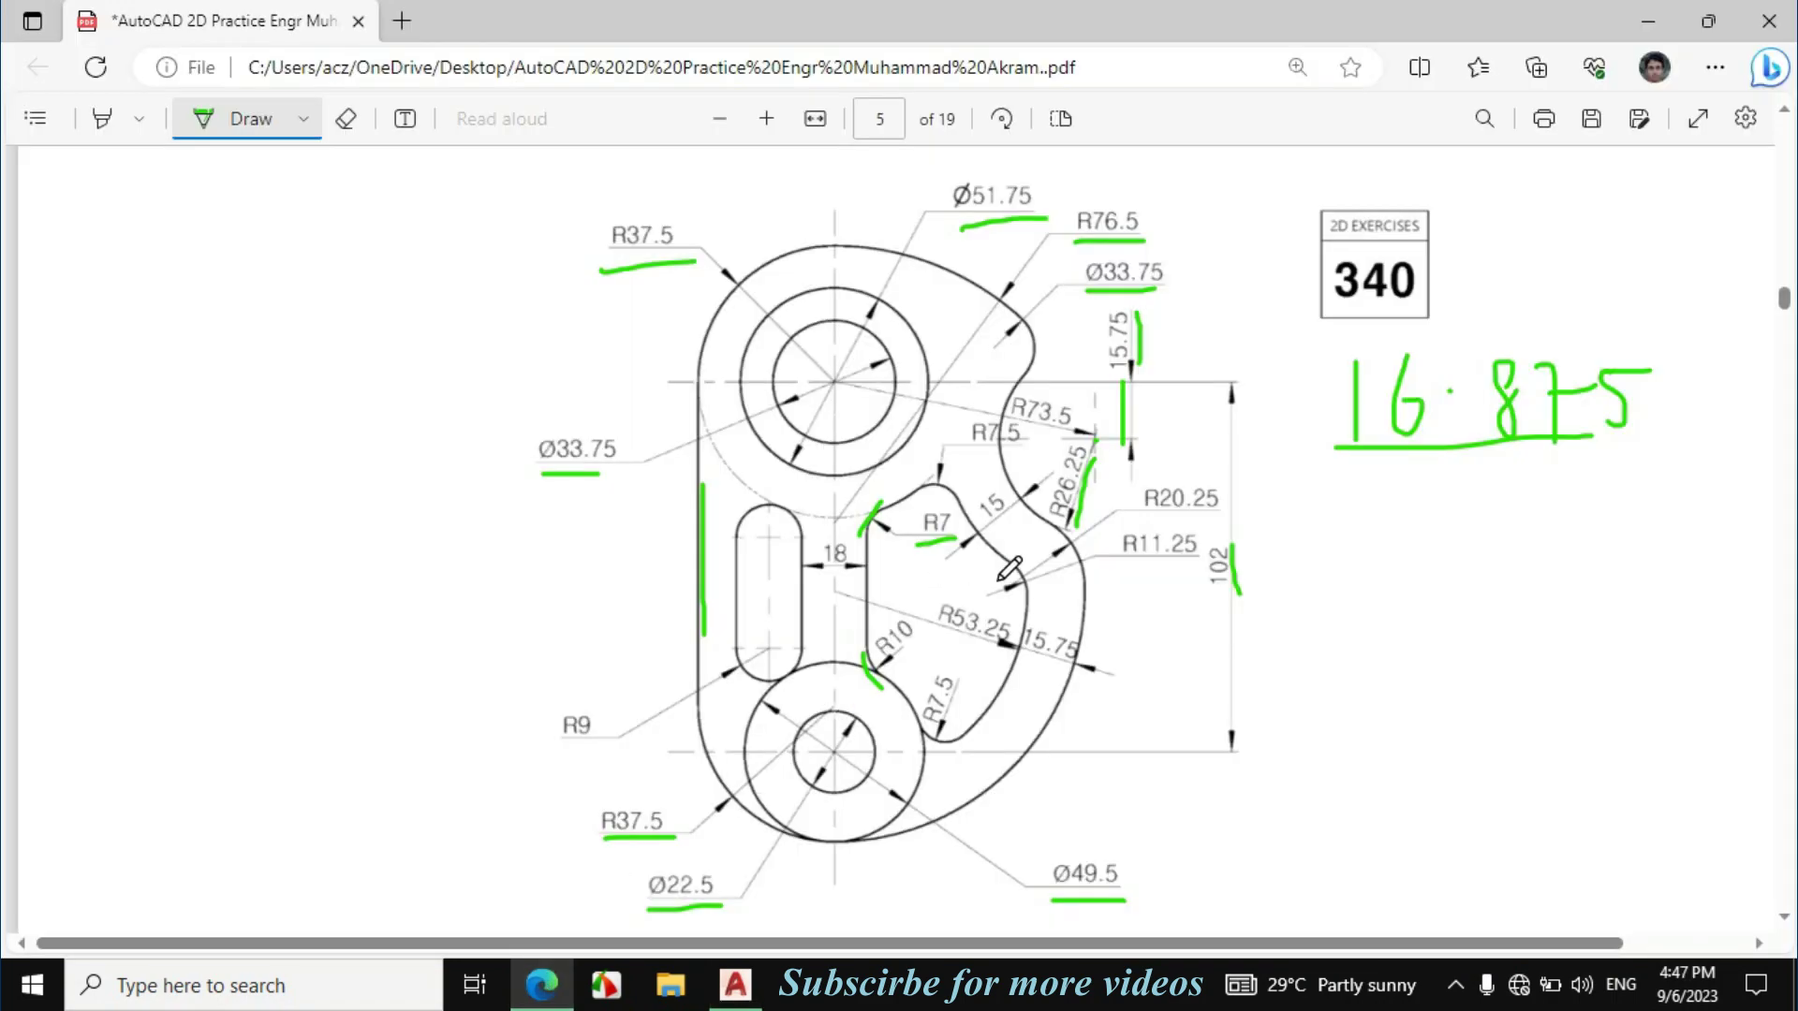
Mark the curve beside the 15 dimension and underline R7.5 in green ink.
{"action": "mouse_move", "coordinate": [1006, 557]}
{"action": "left_mouse_down"}
{"action": "mouse_move", "coordinate": [972, 516]}
{"action": "mouse_move", "coordinate": [1021, 498]}
{"action": "left_mouse_up"}
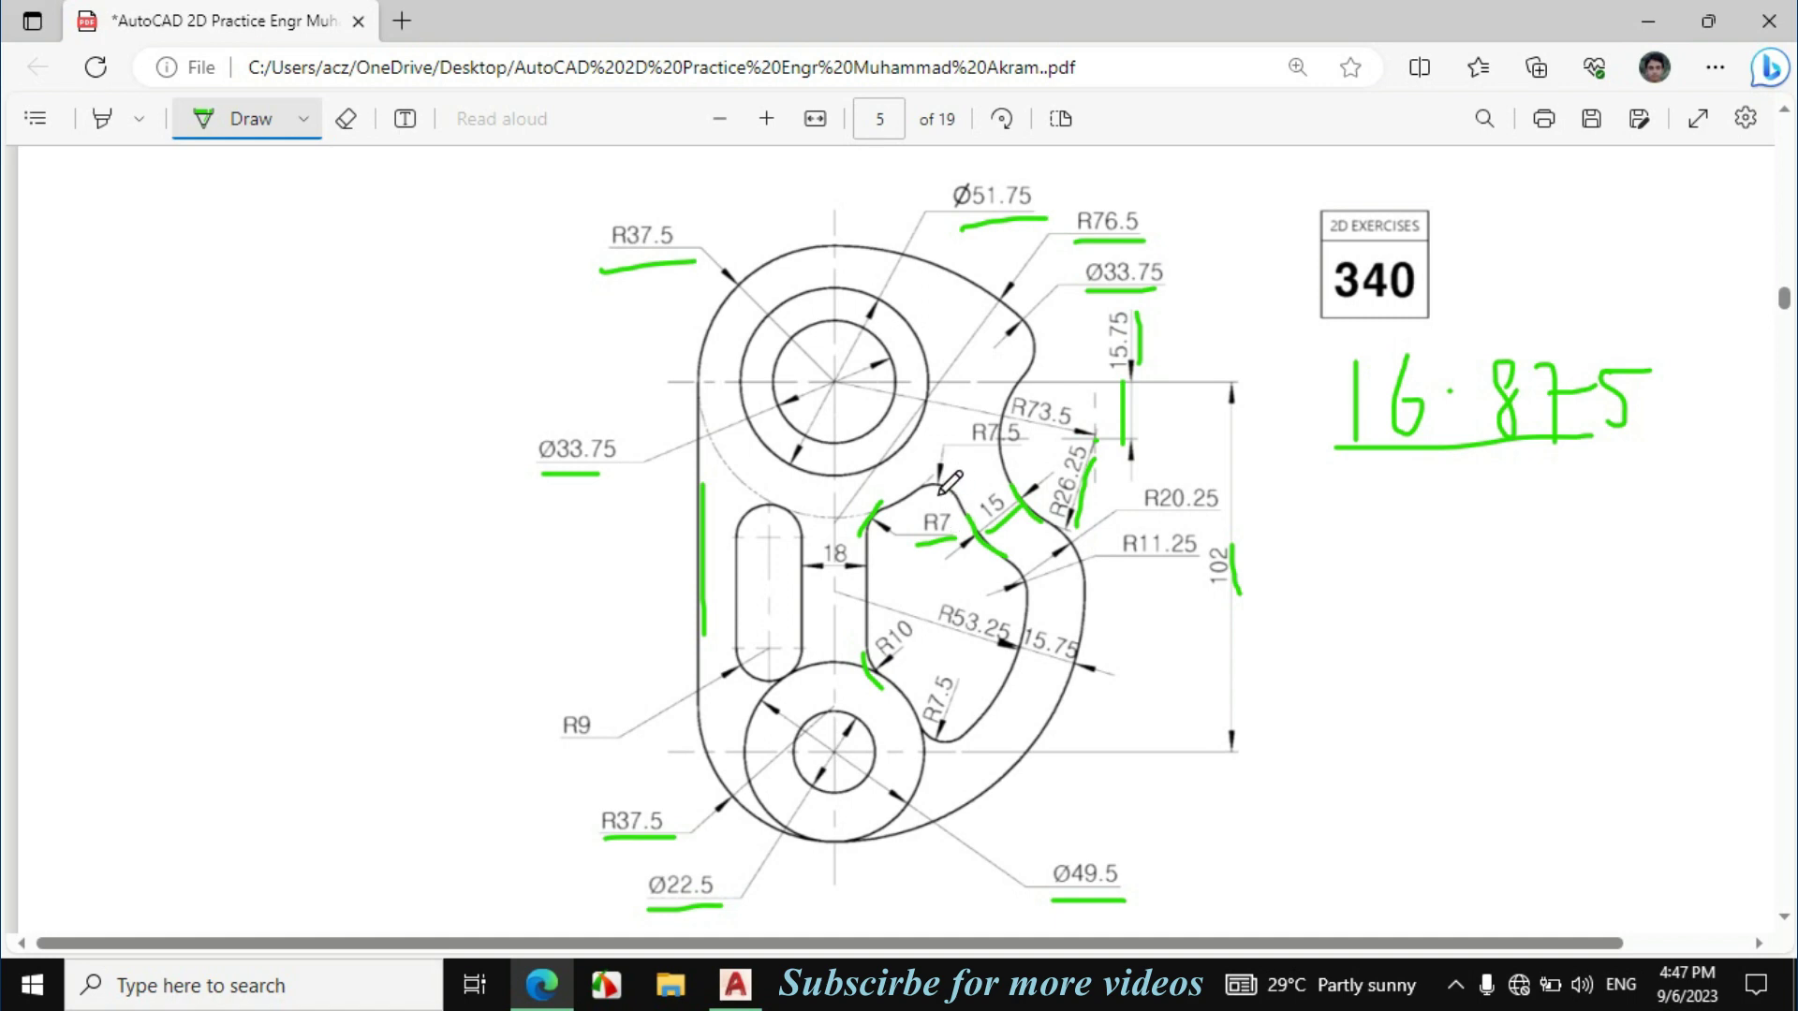
{"action": "left_click_drag", "start_coordinate": [964, 451], "coordinate": [1012, 449]}
{"action": "left_click", "coordinate": [736, 986]}
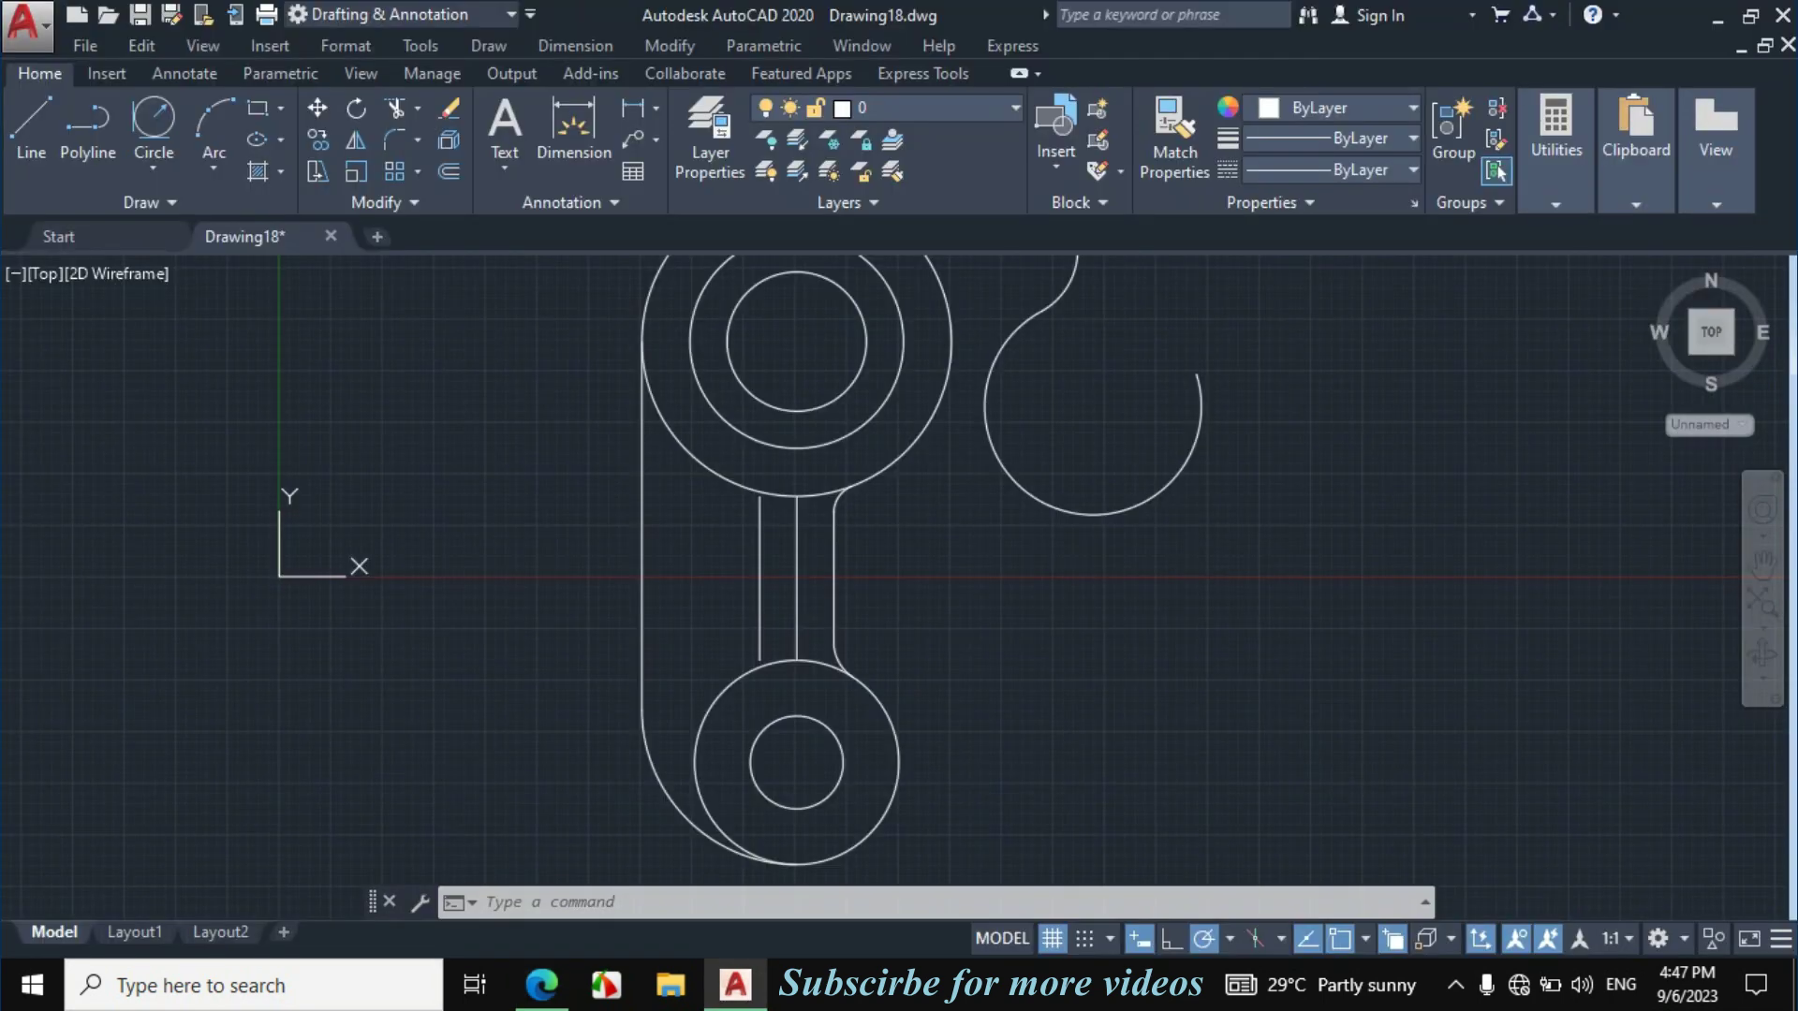
Offset the right arc 15 outward.
{"action": "type", "text": "o"}
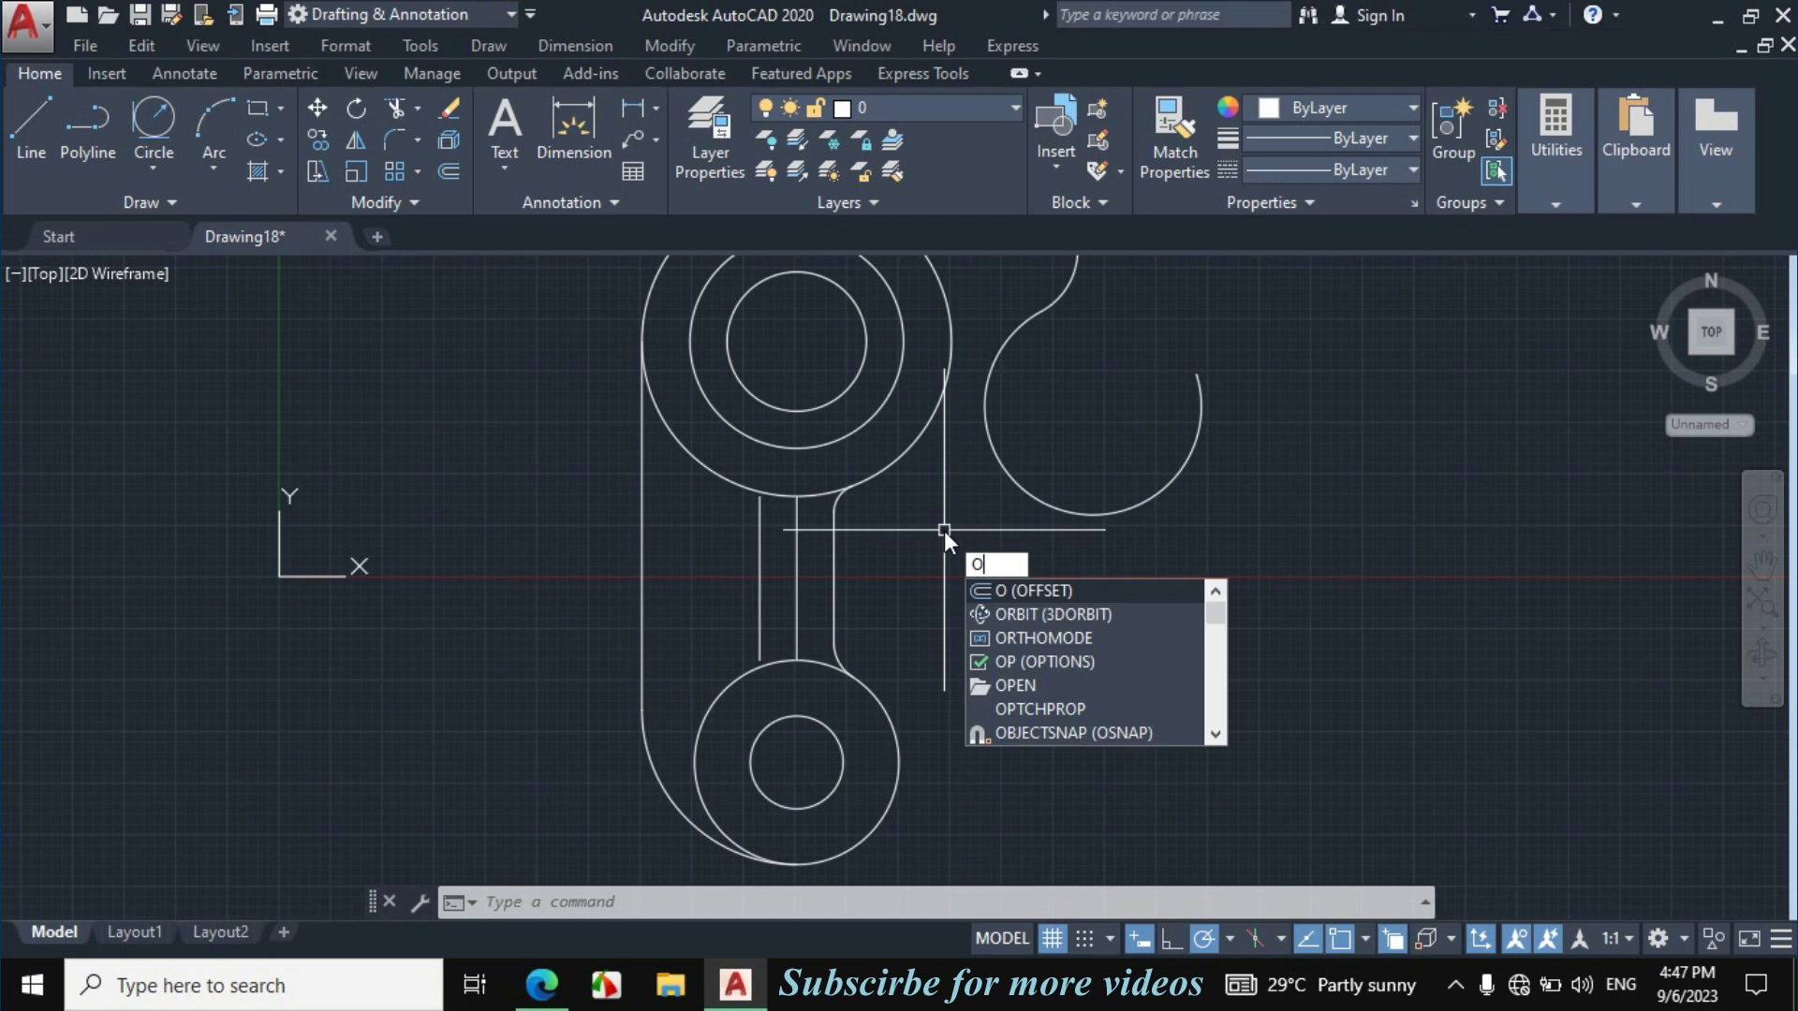
{"action": "key", "text": "Return"}
{"action": "type", "text": "15"}
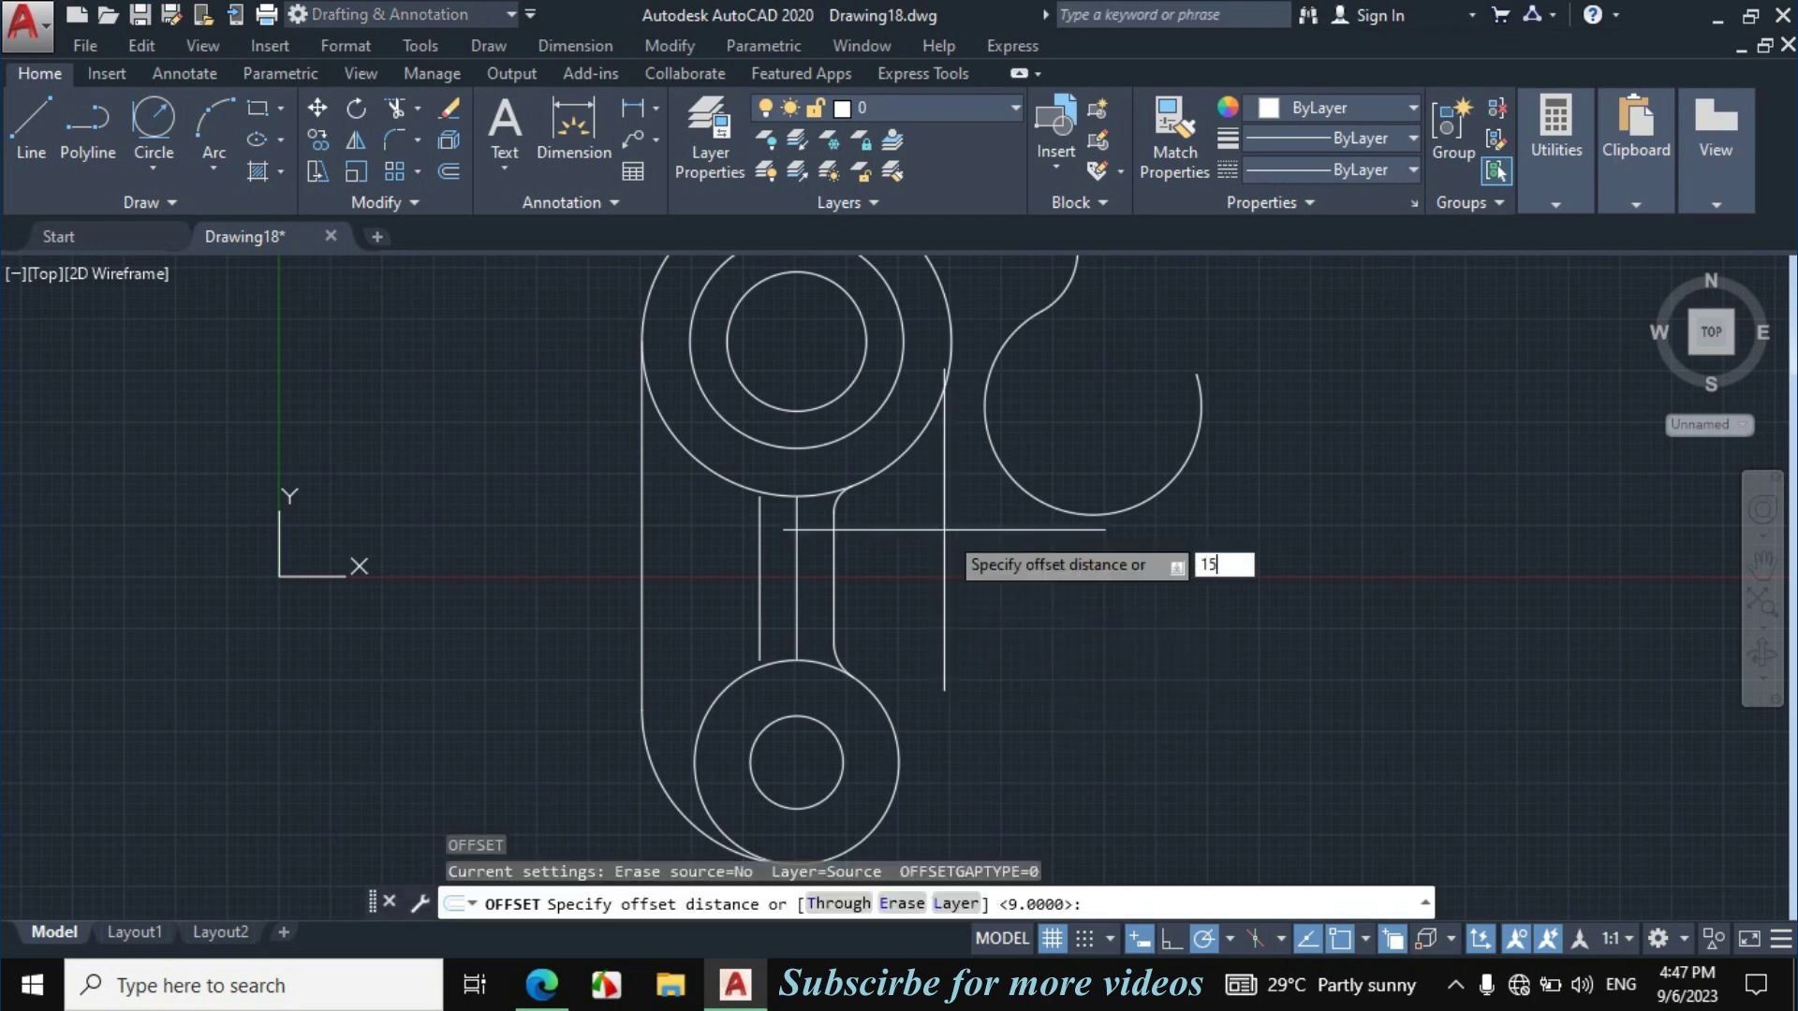
{"action": "key", "text": "Return"}
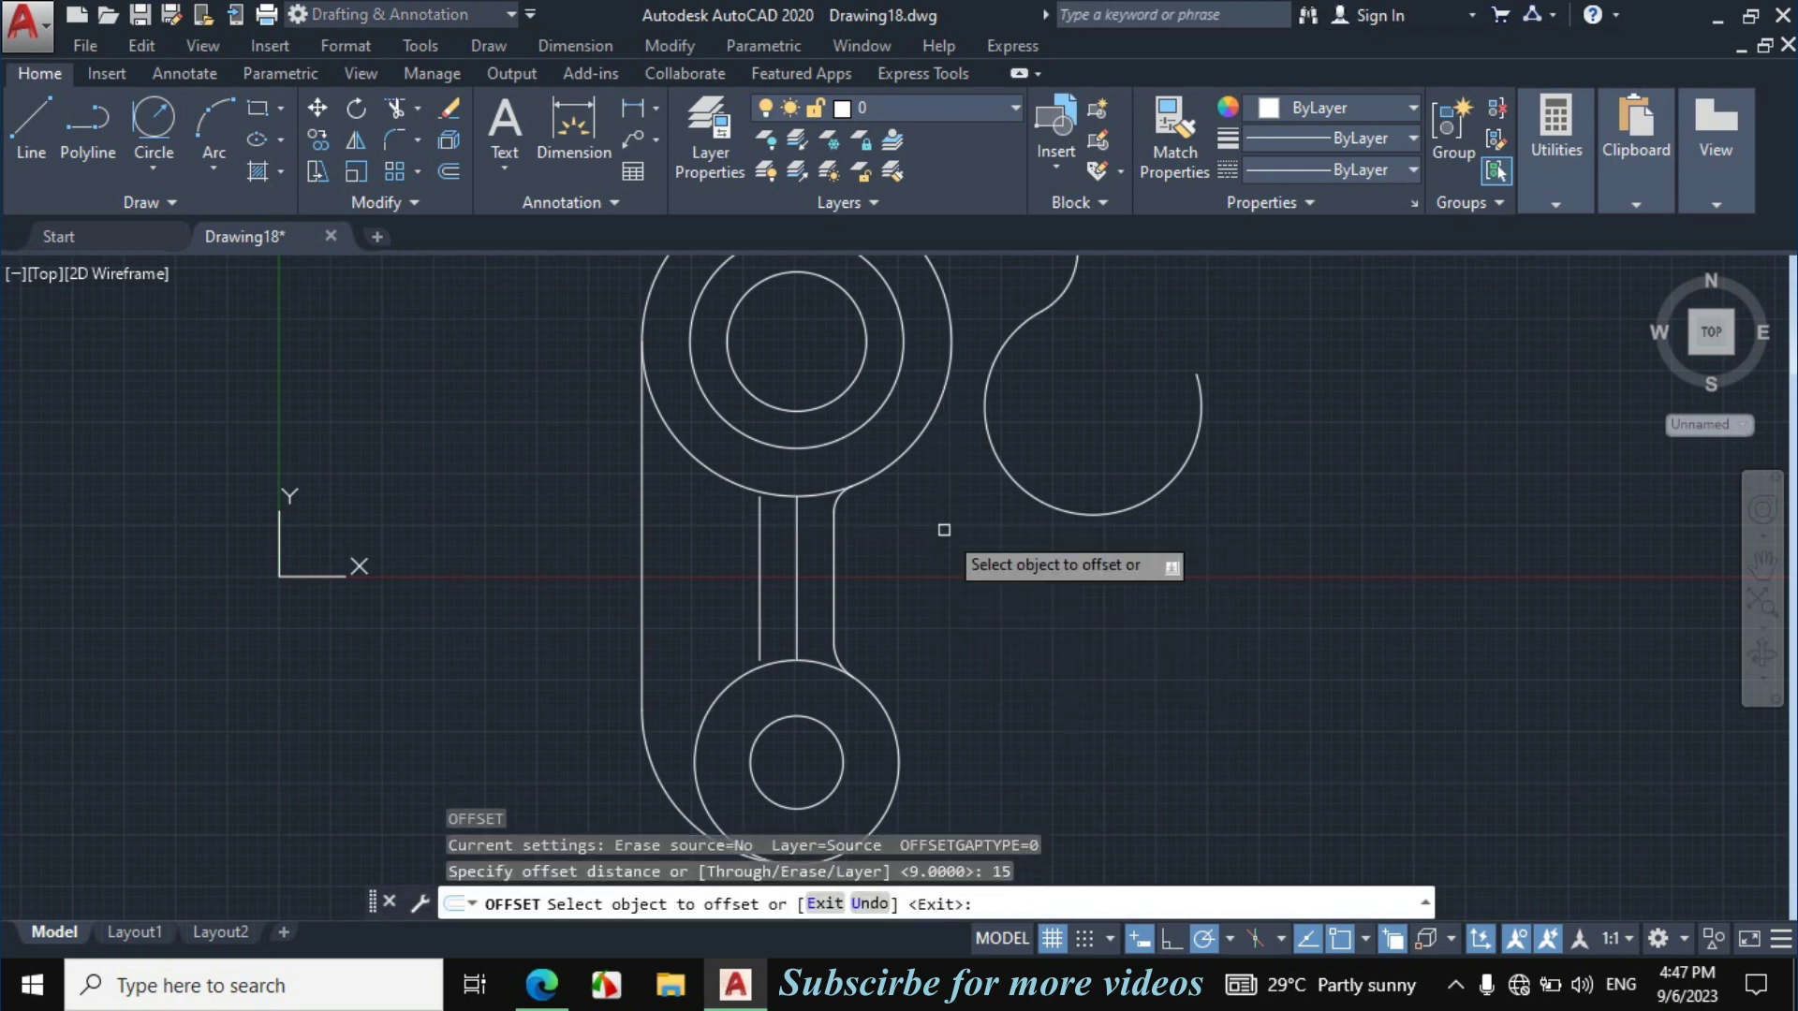
{"action": "left_click", "coordinate": [1013, 485]}
{"action": "left_click", "coordinate": [977, 569]}
{"action": "key", "text": "Escape"}
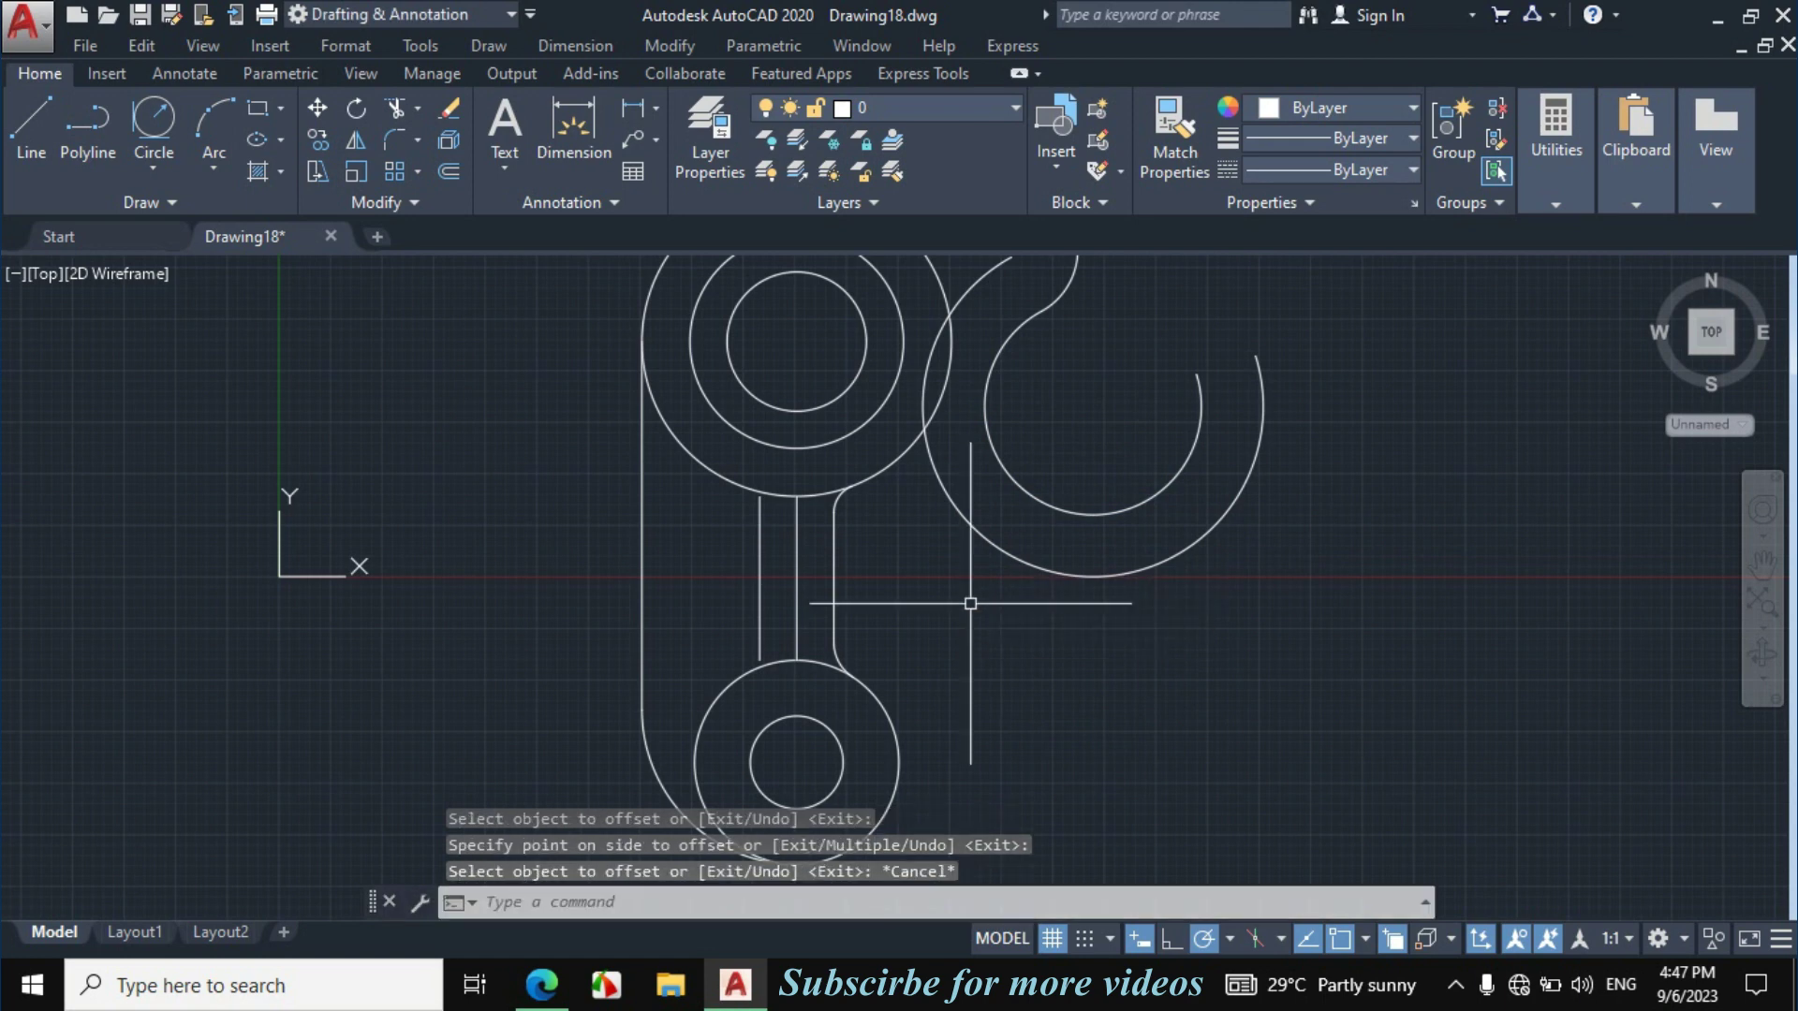
Fillet the offset arc to the upper circle with radius 7.5.
{"action": "type", "text": "f"}
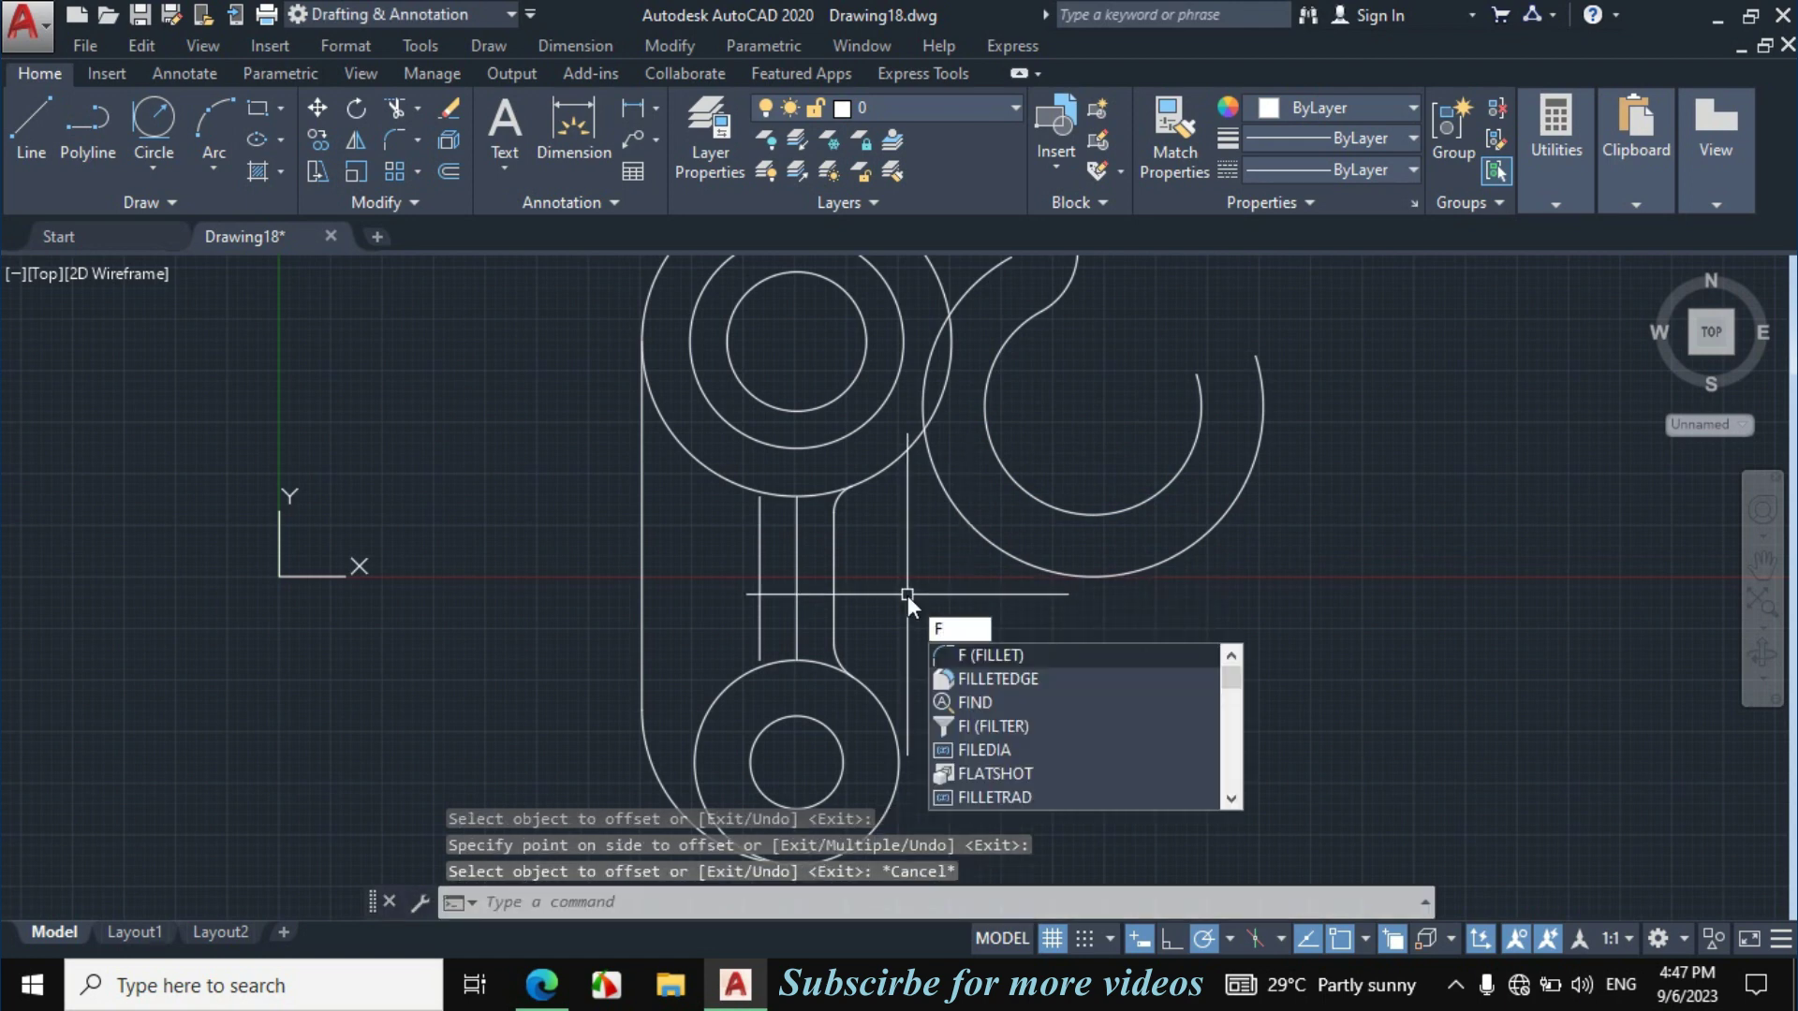
{"action": "key", "text": "Return"}
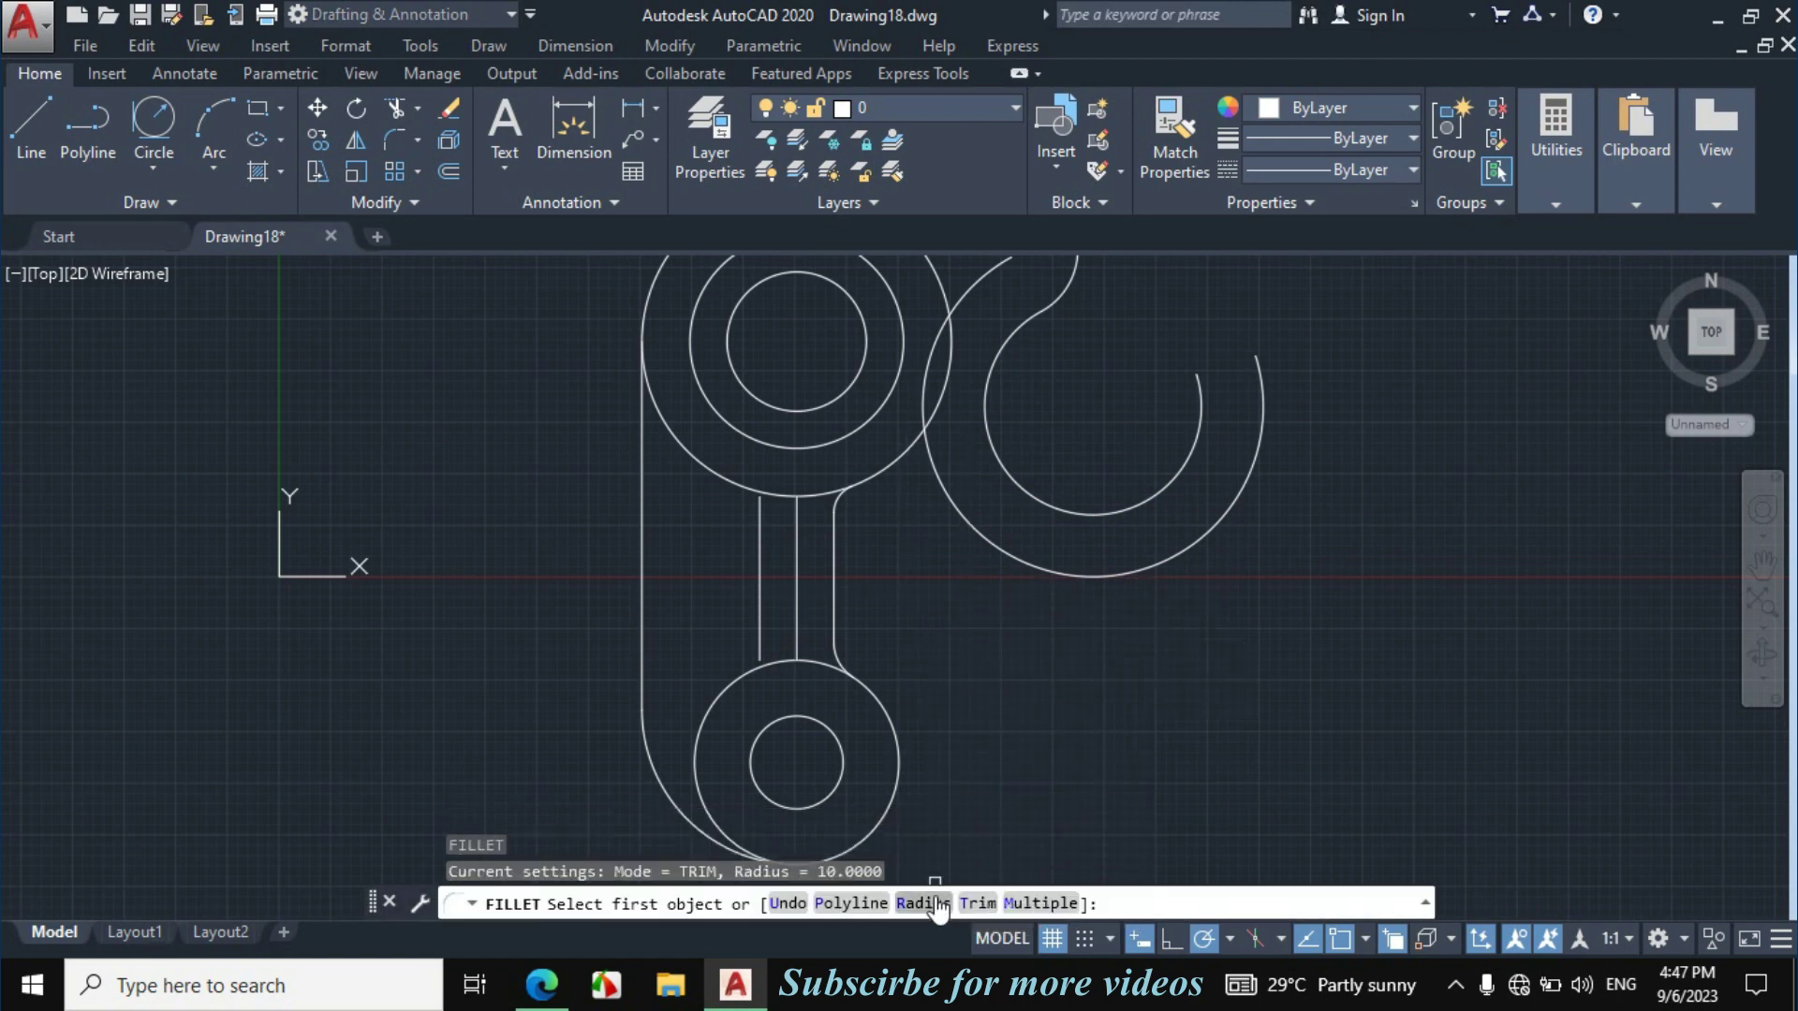
{"action": "type", "text": "r"}
{"action": "key", "text": "Return"}
{"action": "type", "text": "7.5"}
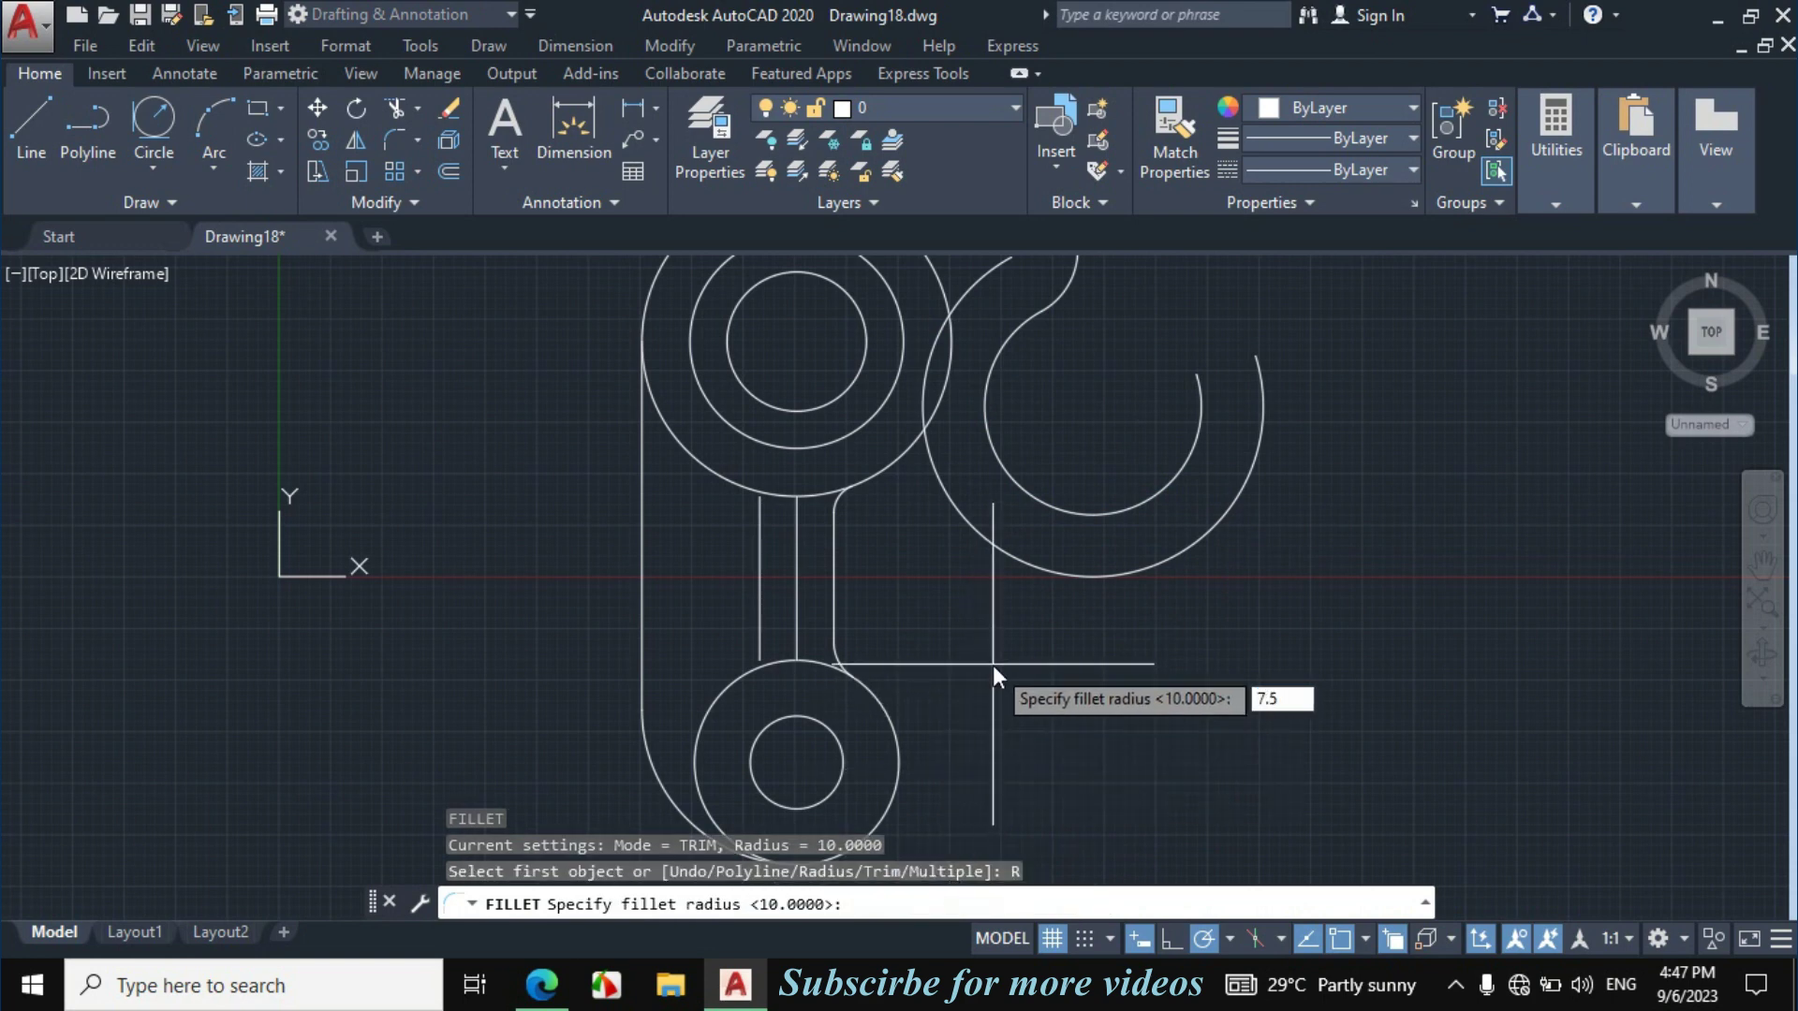
{"action": "key", "text": "Return"}
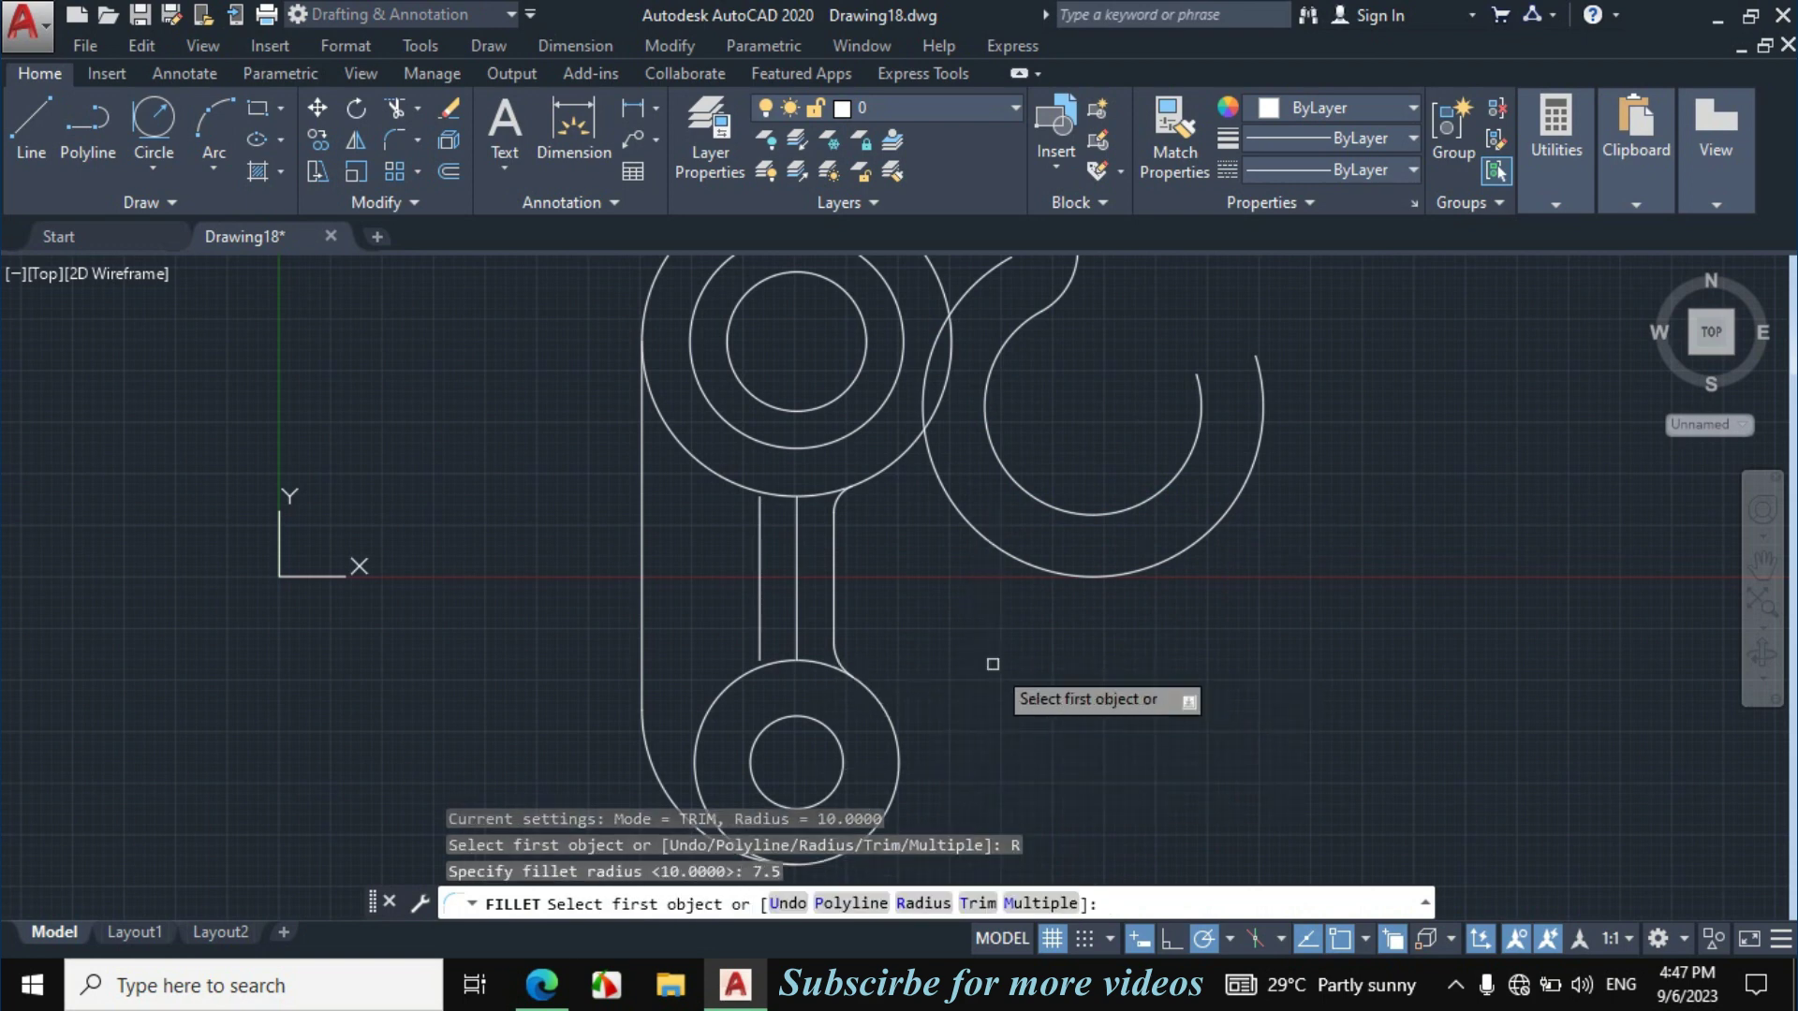
{"action": "left_click", "coordinate": [943, 478]}
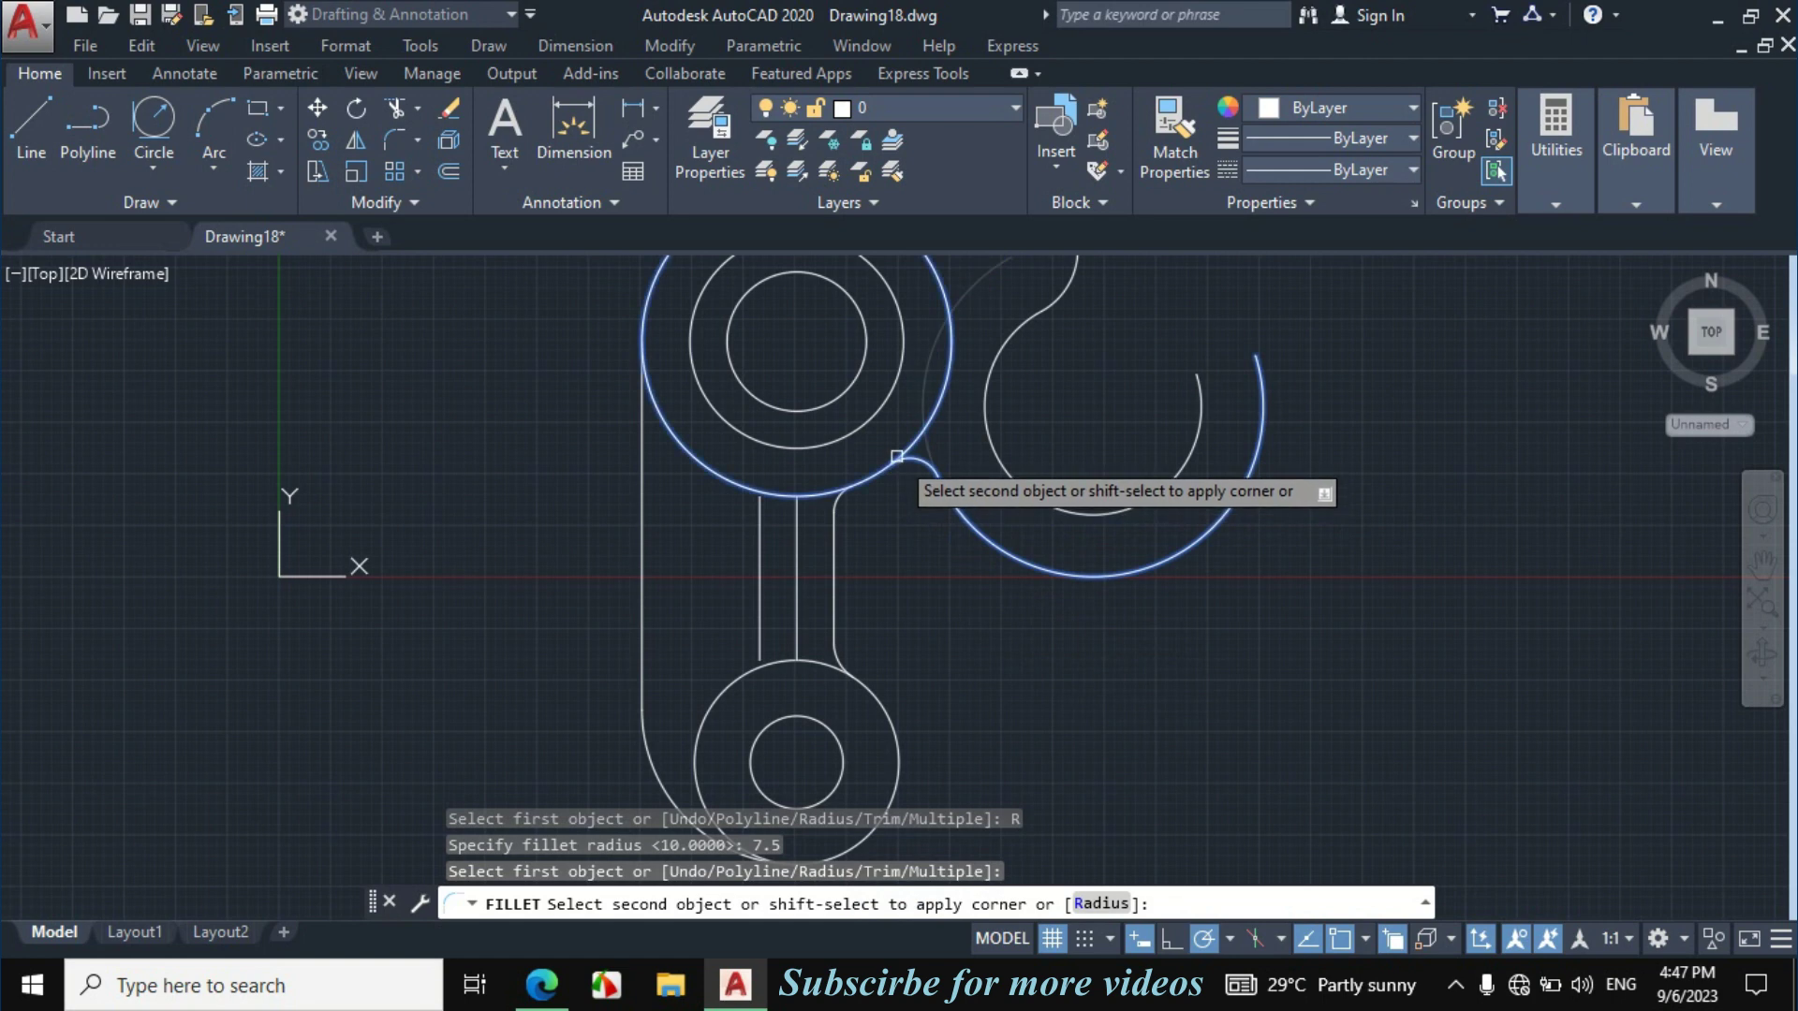
{"action": "left_click", "coordinate": [896, 457]}
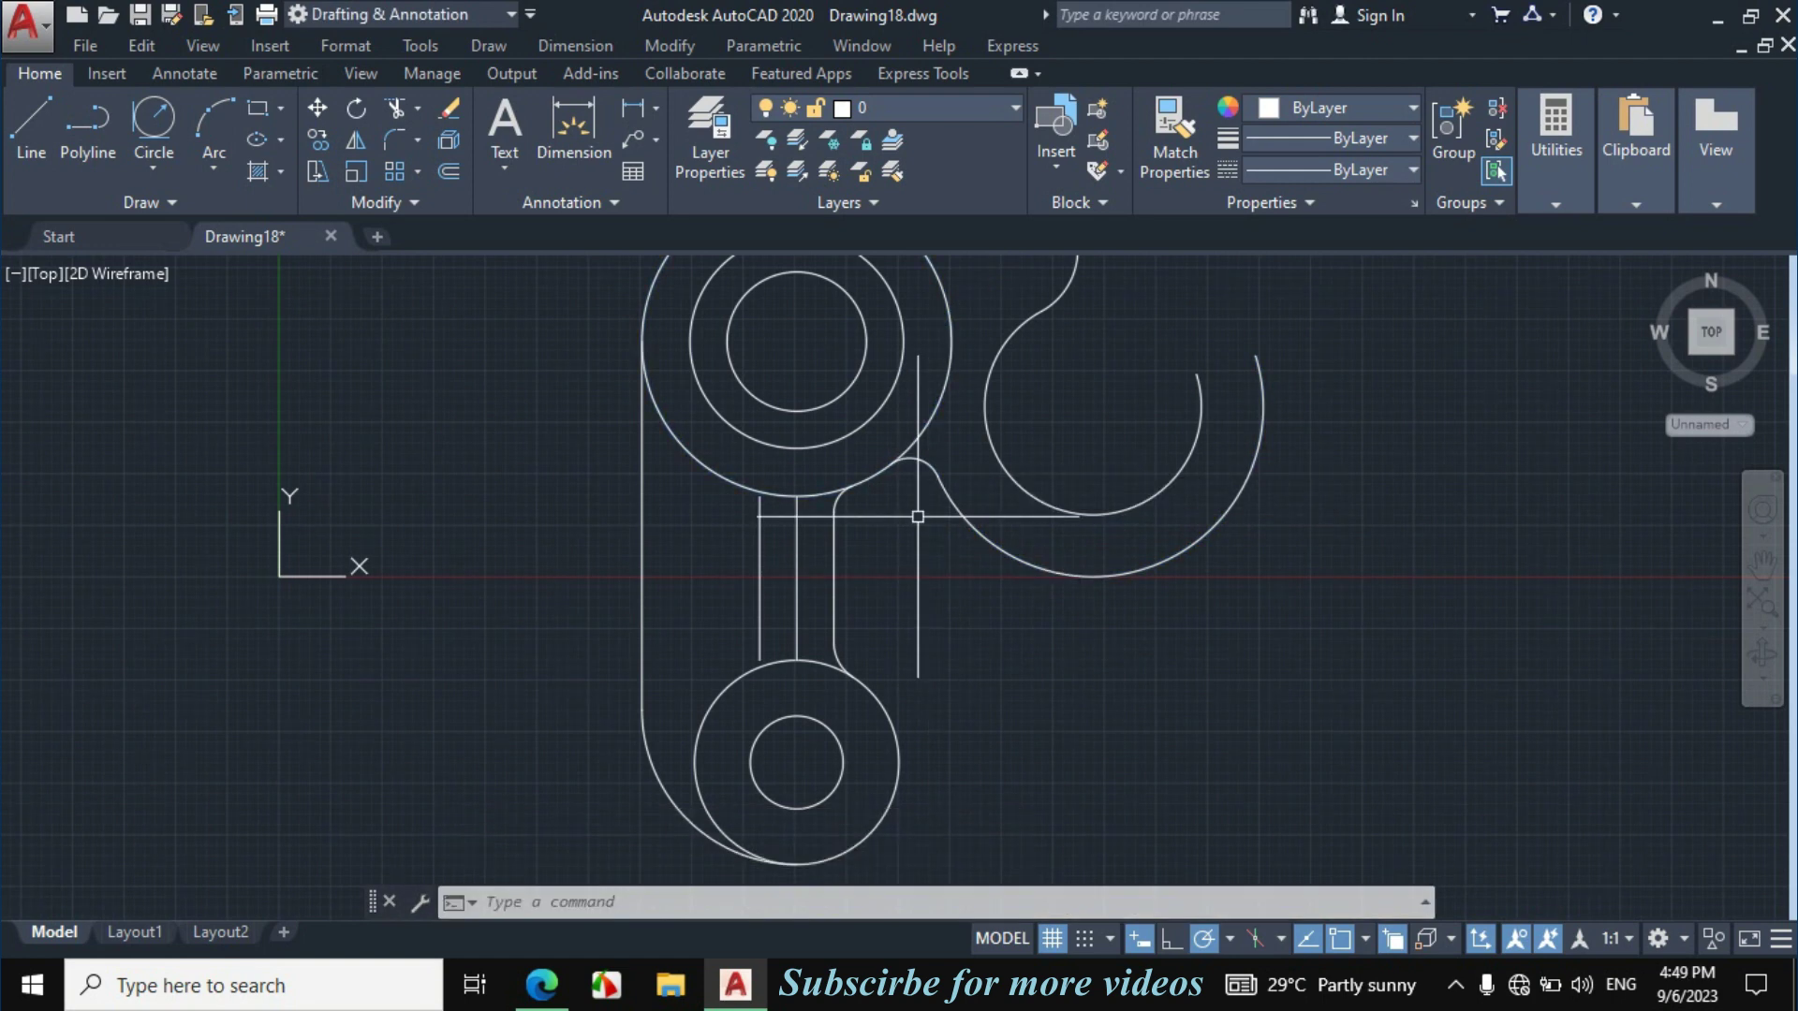
Trim the leftover arc segment near the upper ring.
{"action": "type", "text": "tr"}
{"action": "key", "text": "Return"}
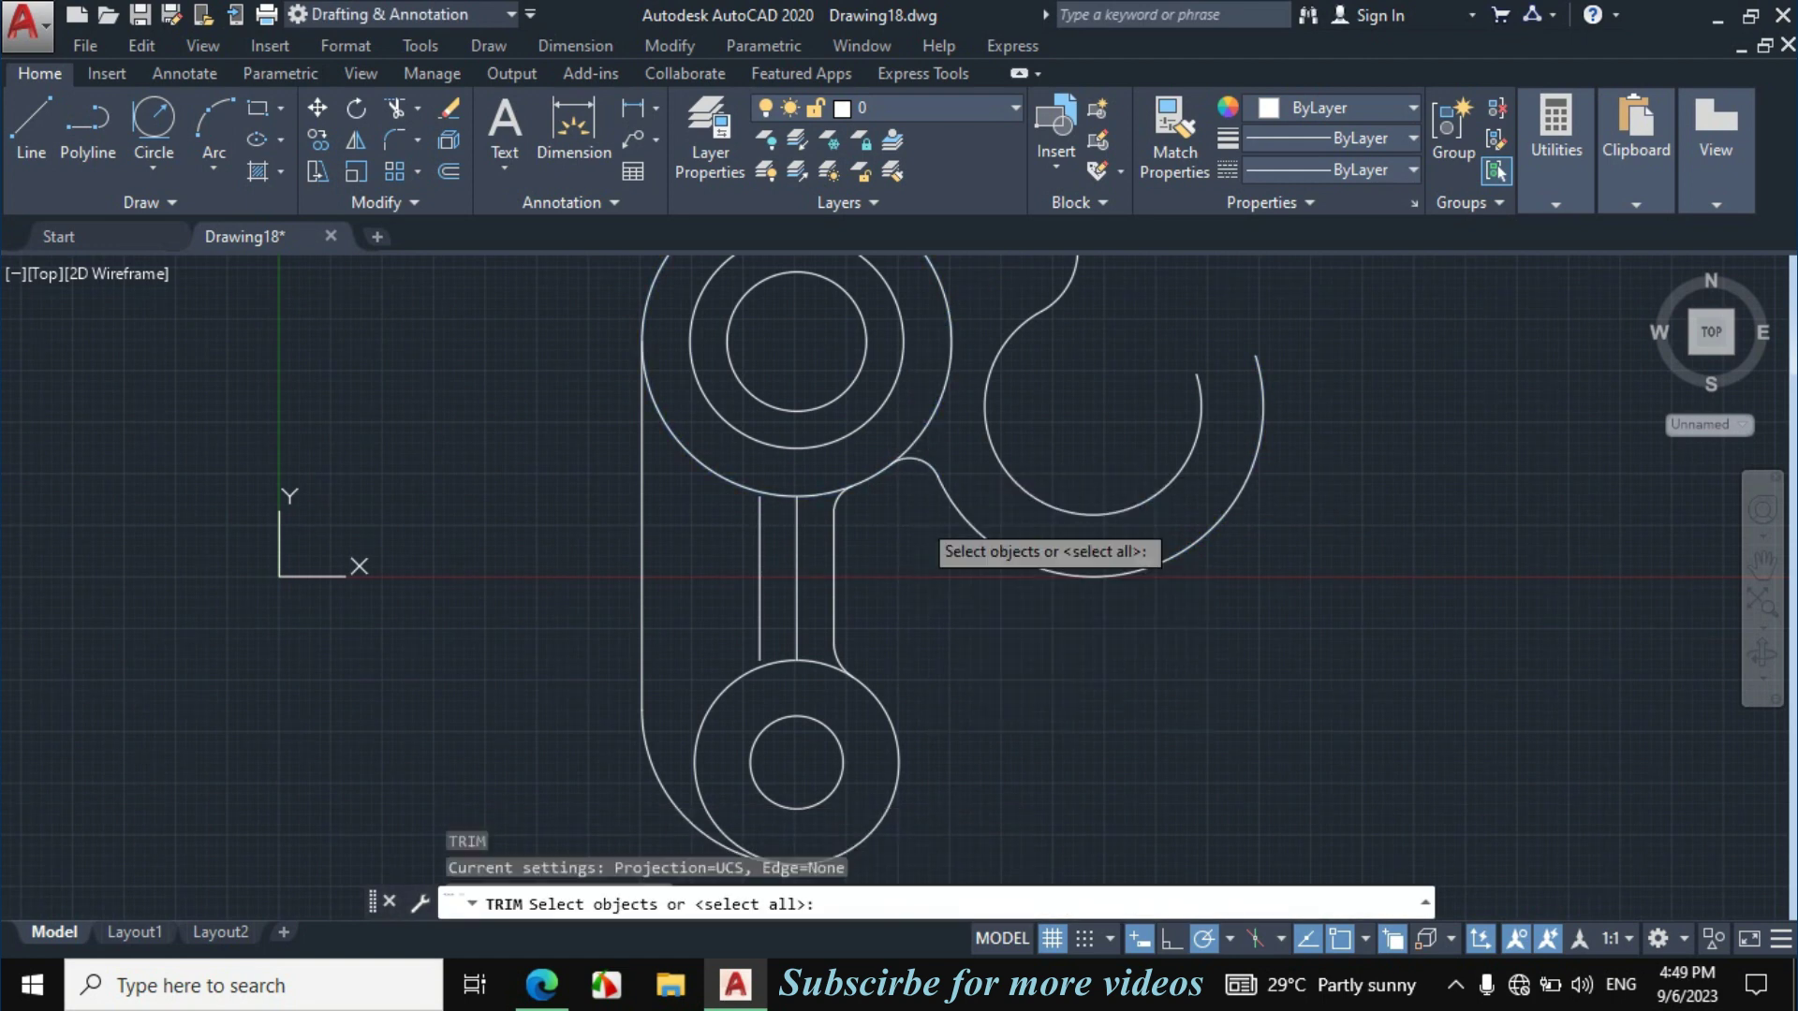
{"action": "key", "text": "Return"}
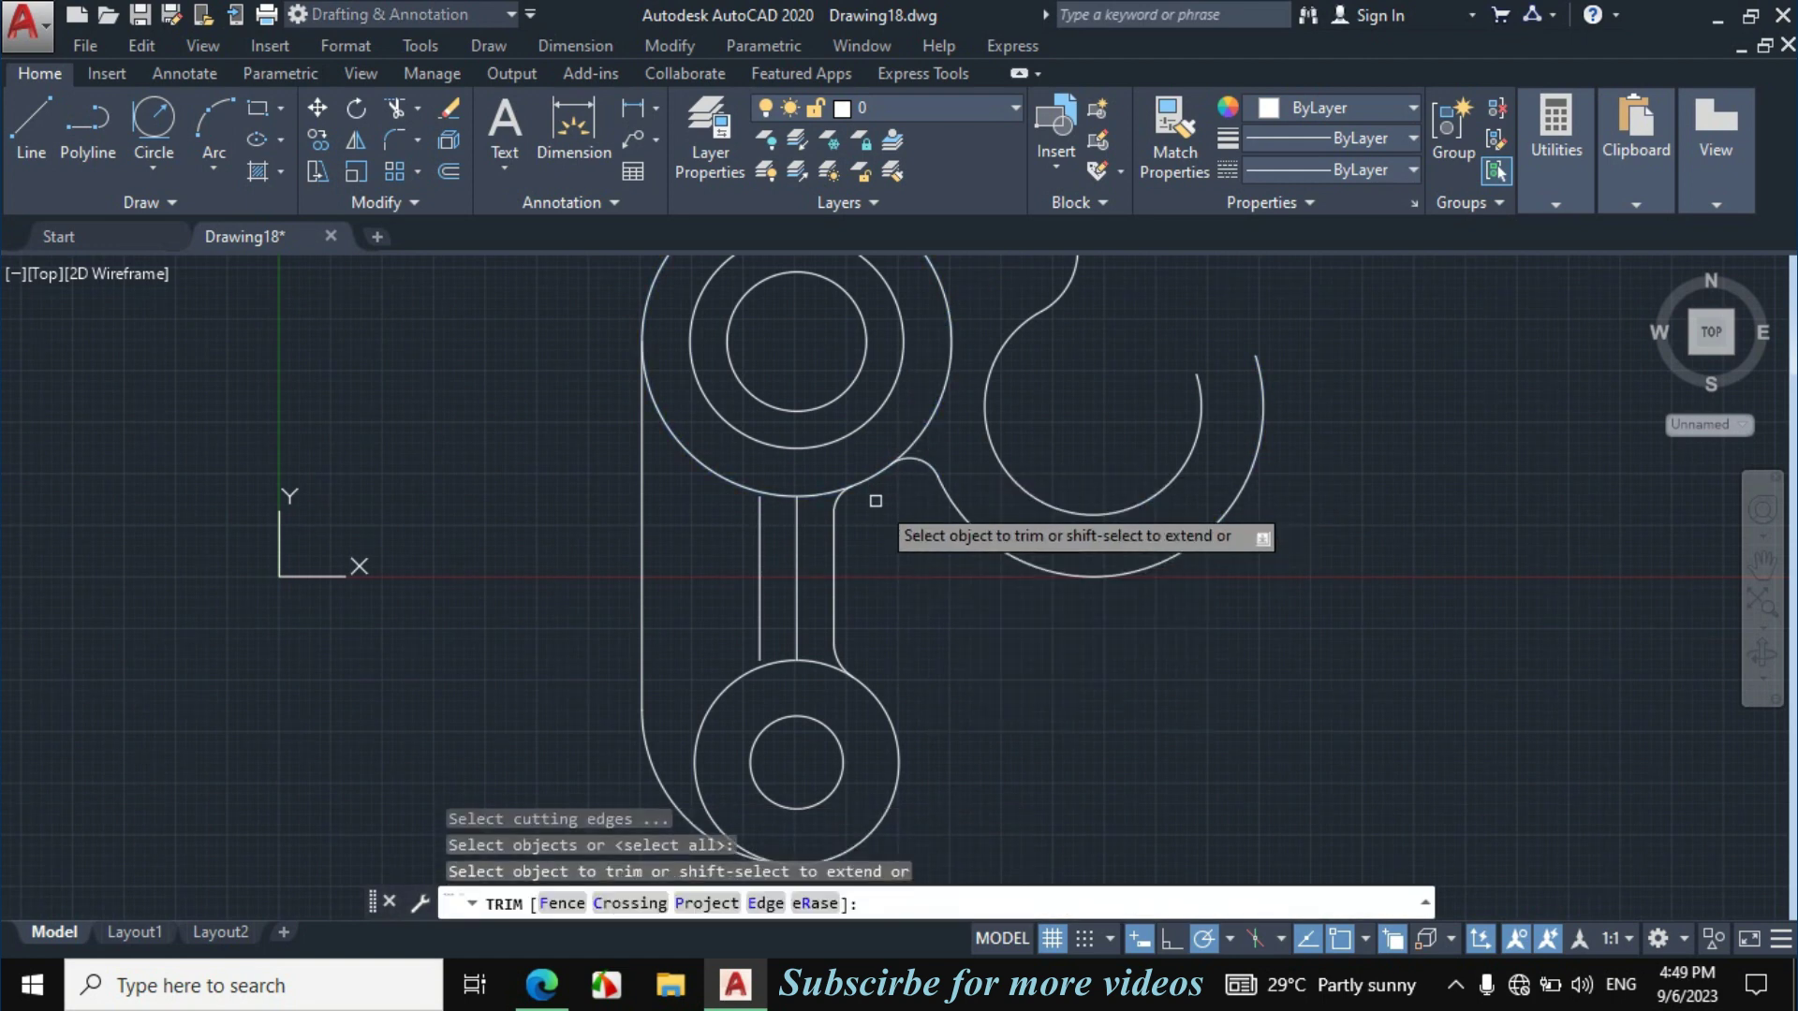
{"action": "left_click", "coordinate": [826, 504]}
{"action": "scroll", "coordinate": [925, 486], "scroll_direction": "down", "scroll_amount": 2}
{"action": "scroll", "coordinate": [925, 486], "scroll_direction": "up", "scroll_amount": 2}
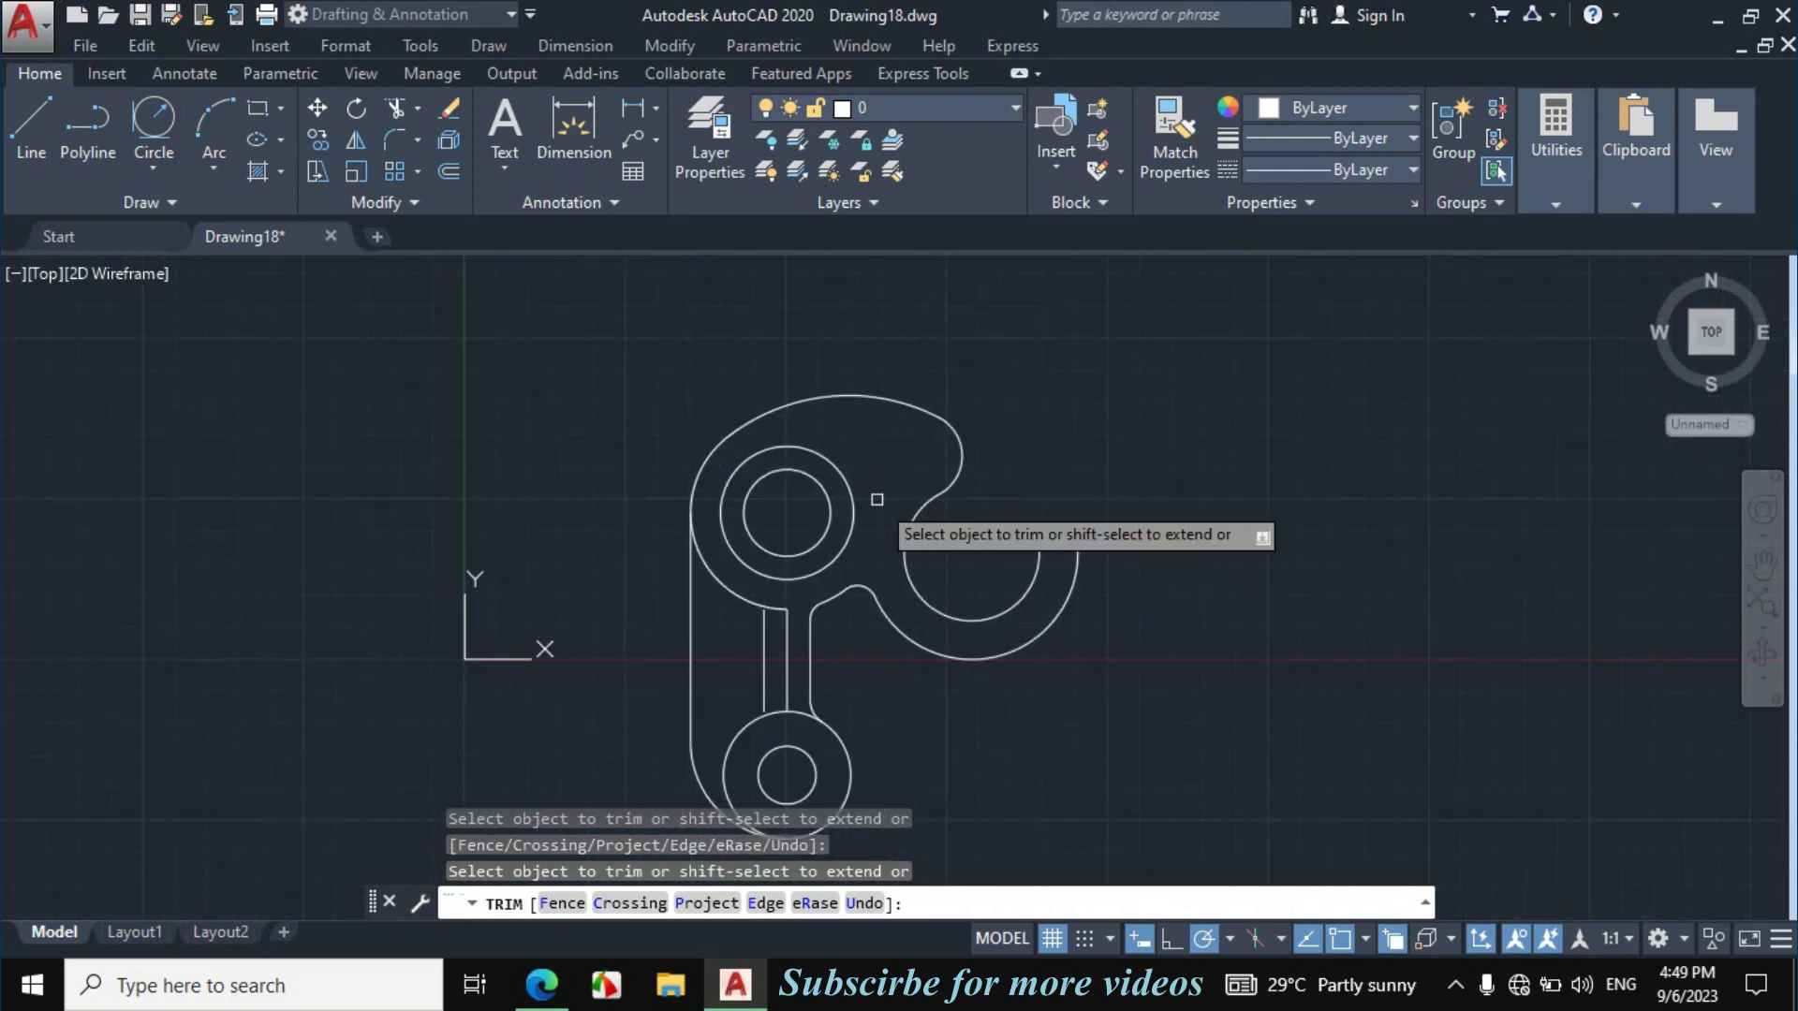
{"action": "key", "text": "Escape"}
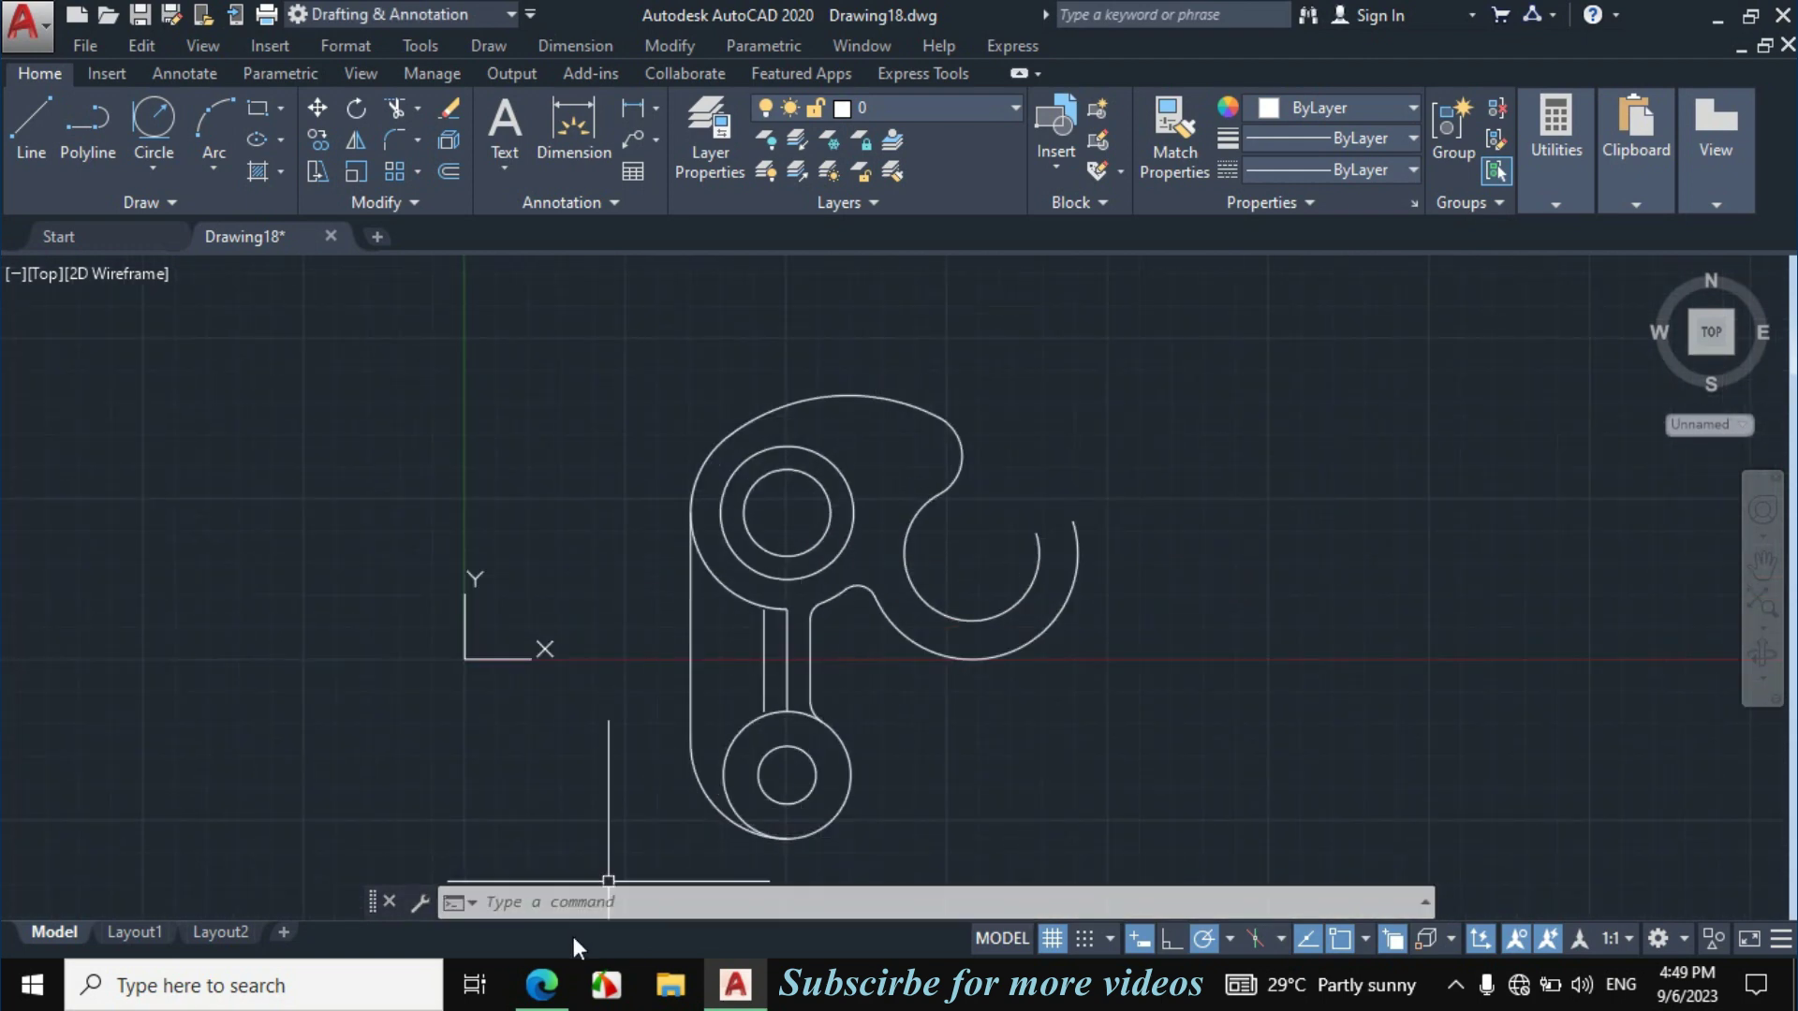
{"action": "left_click", "coordinate": [541, 983]}
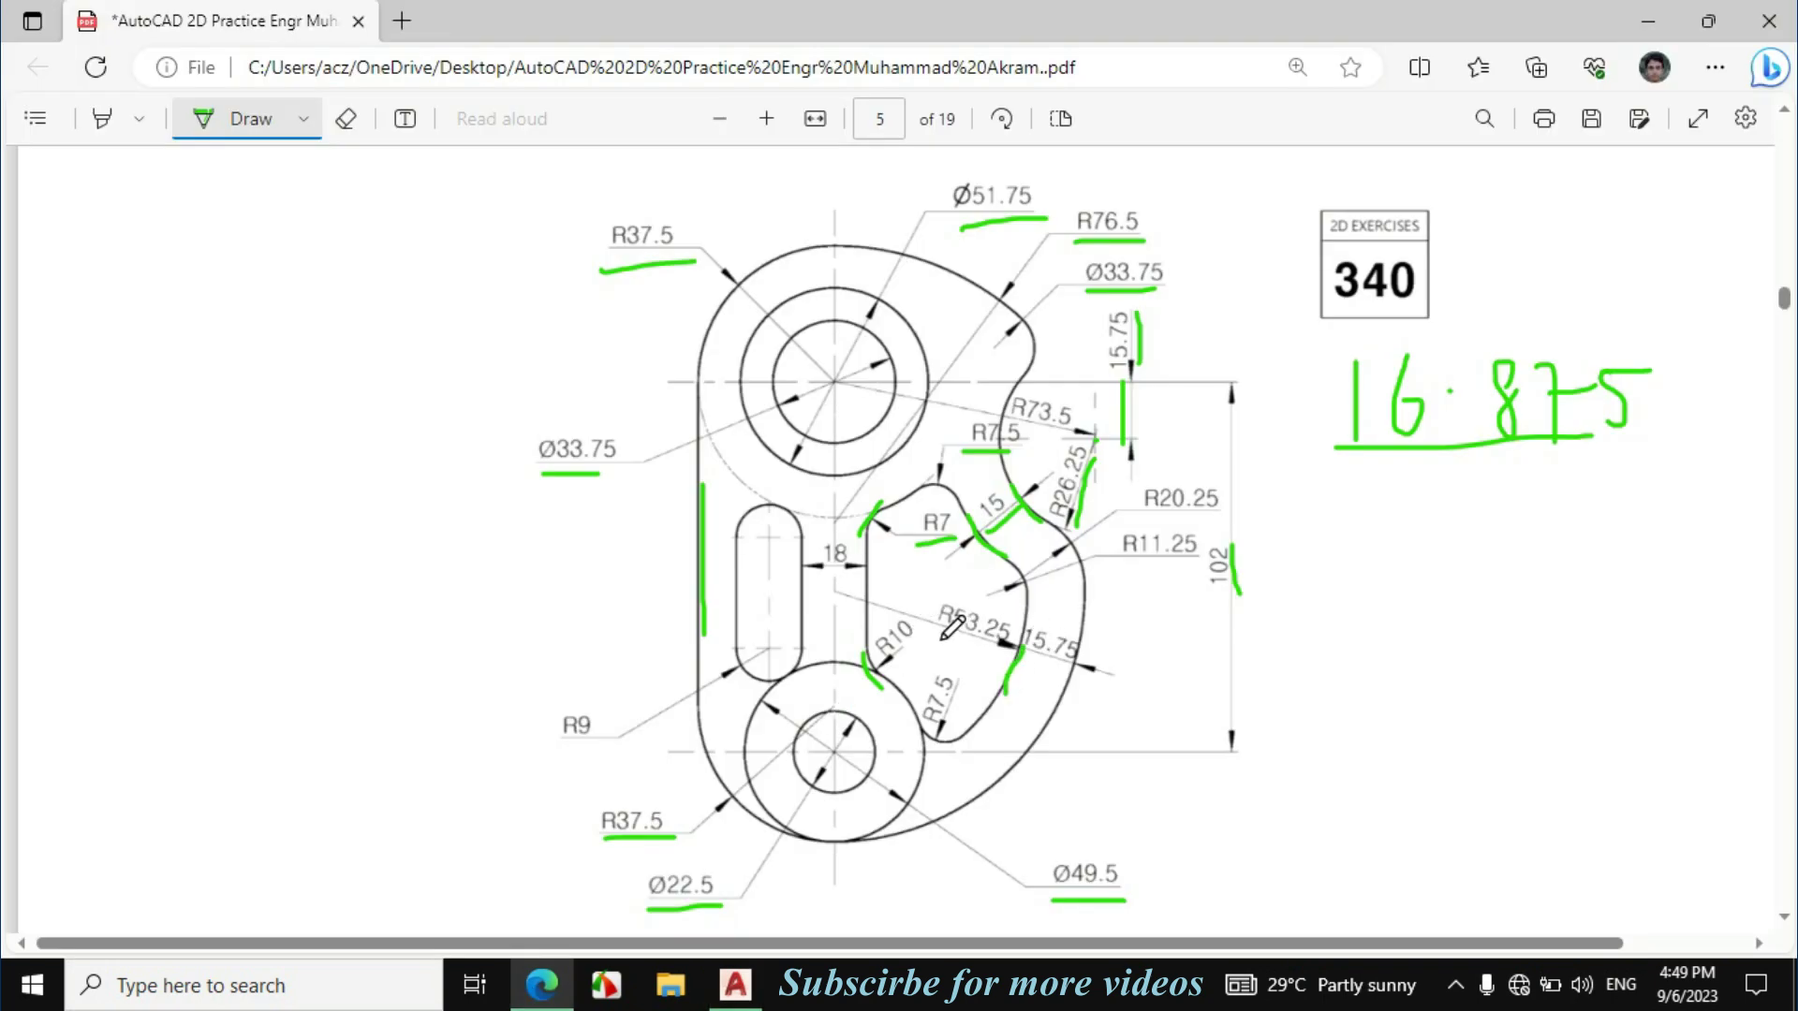
Mark the R53.25 dimension and a vertical line through the 18 dimension in green PDF ink.
{"action": "left_click_drag", "start_coordinate": [936, 625], "coordinate": [1000, 645]}
{"action": "mouse_move", "coordinate": [836, 519]}
{"action": "left_mouse_down"}
{"action": "mouse_move", "coordinate": [838, 667]}
{"action": "mouse_move", "coordinate": [871, 609]}
{"action": "mouse_move", "coordinate": [994, 636]}
{"action": "left_mouse_up"}
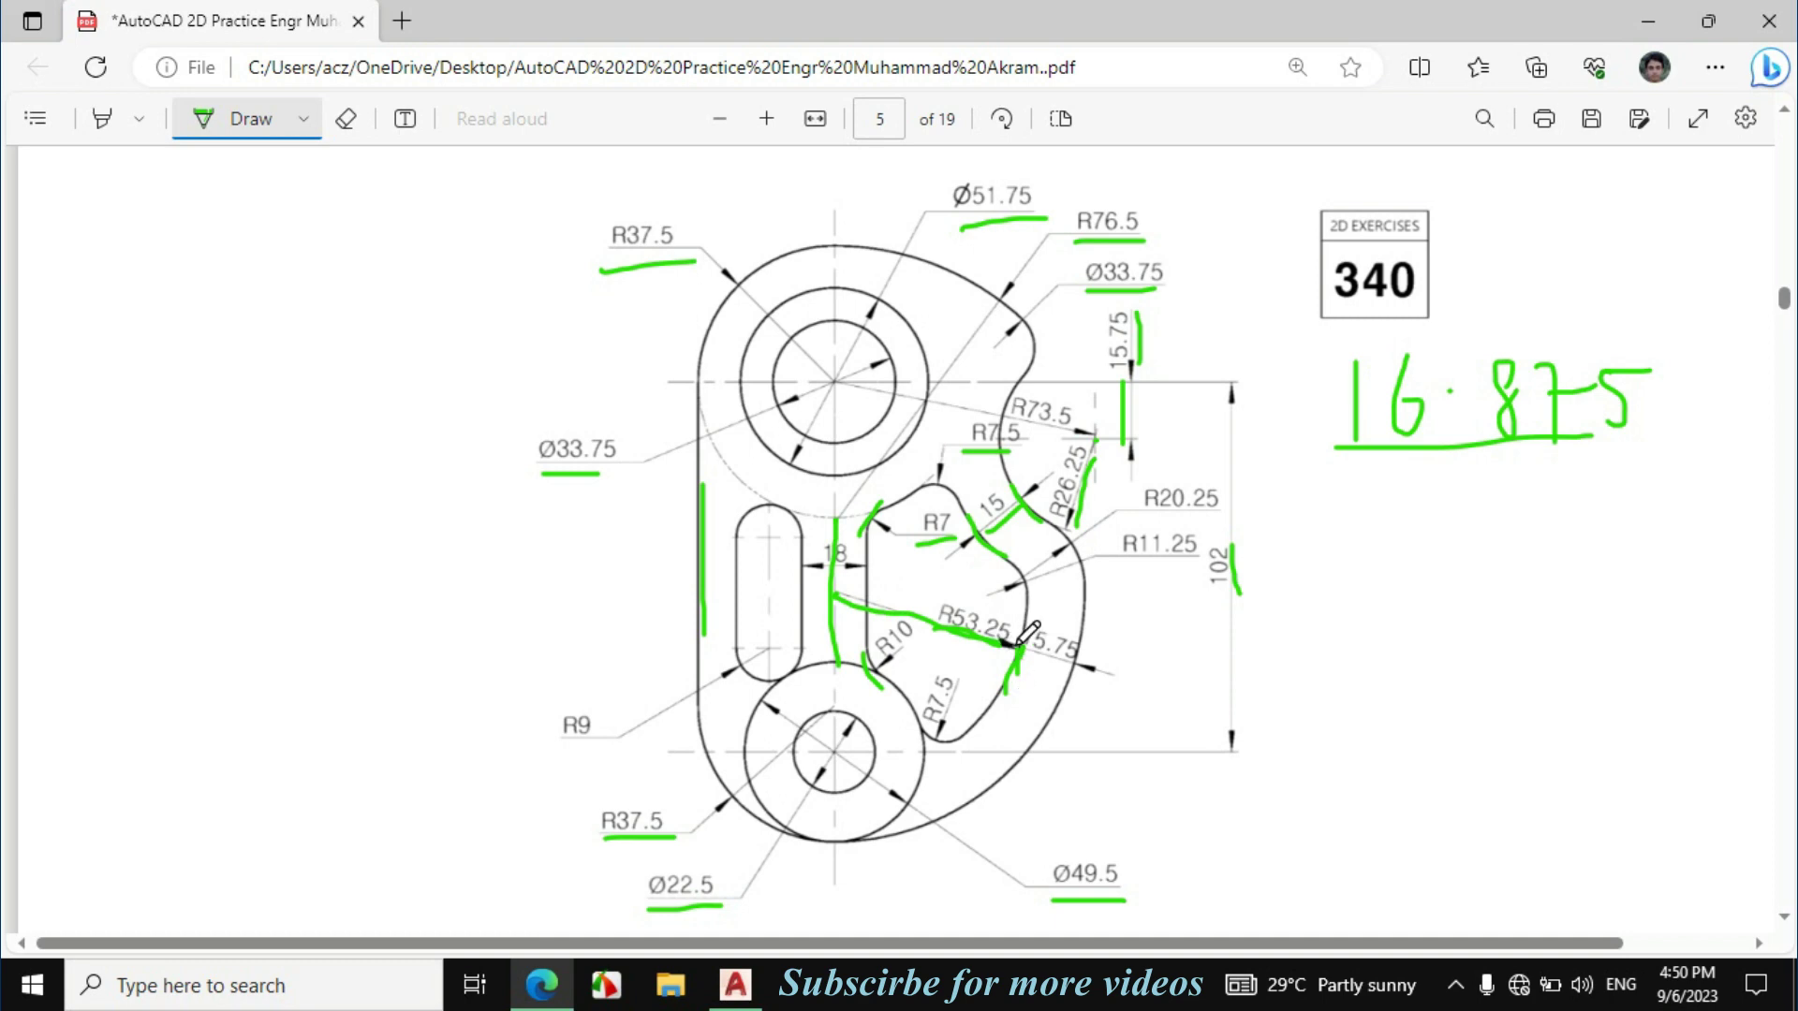
{"action": "left_click", "coordinate": [735, 984]}
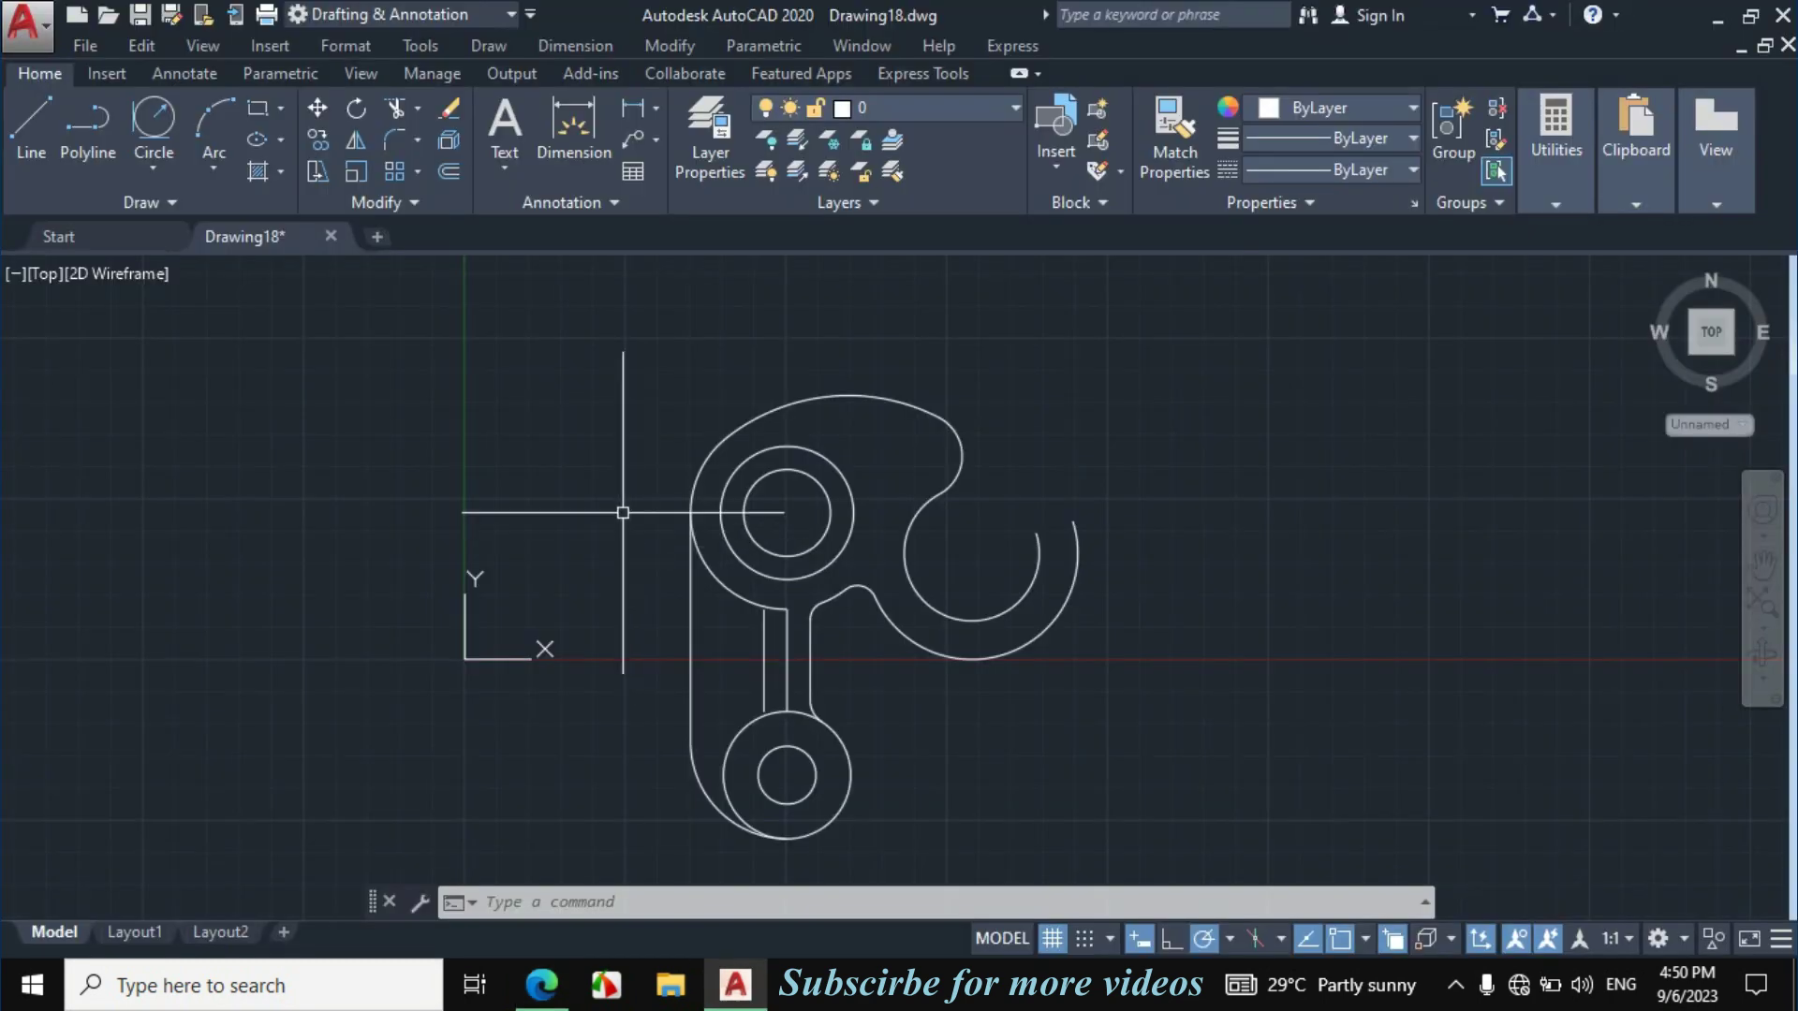
Draw a radius 53.25 circle centred on the snapped line point.
{"action": "left_click", "coordinate": [154, 169]}
{"action": "left_click", "coordinate": [192, 214]}
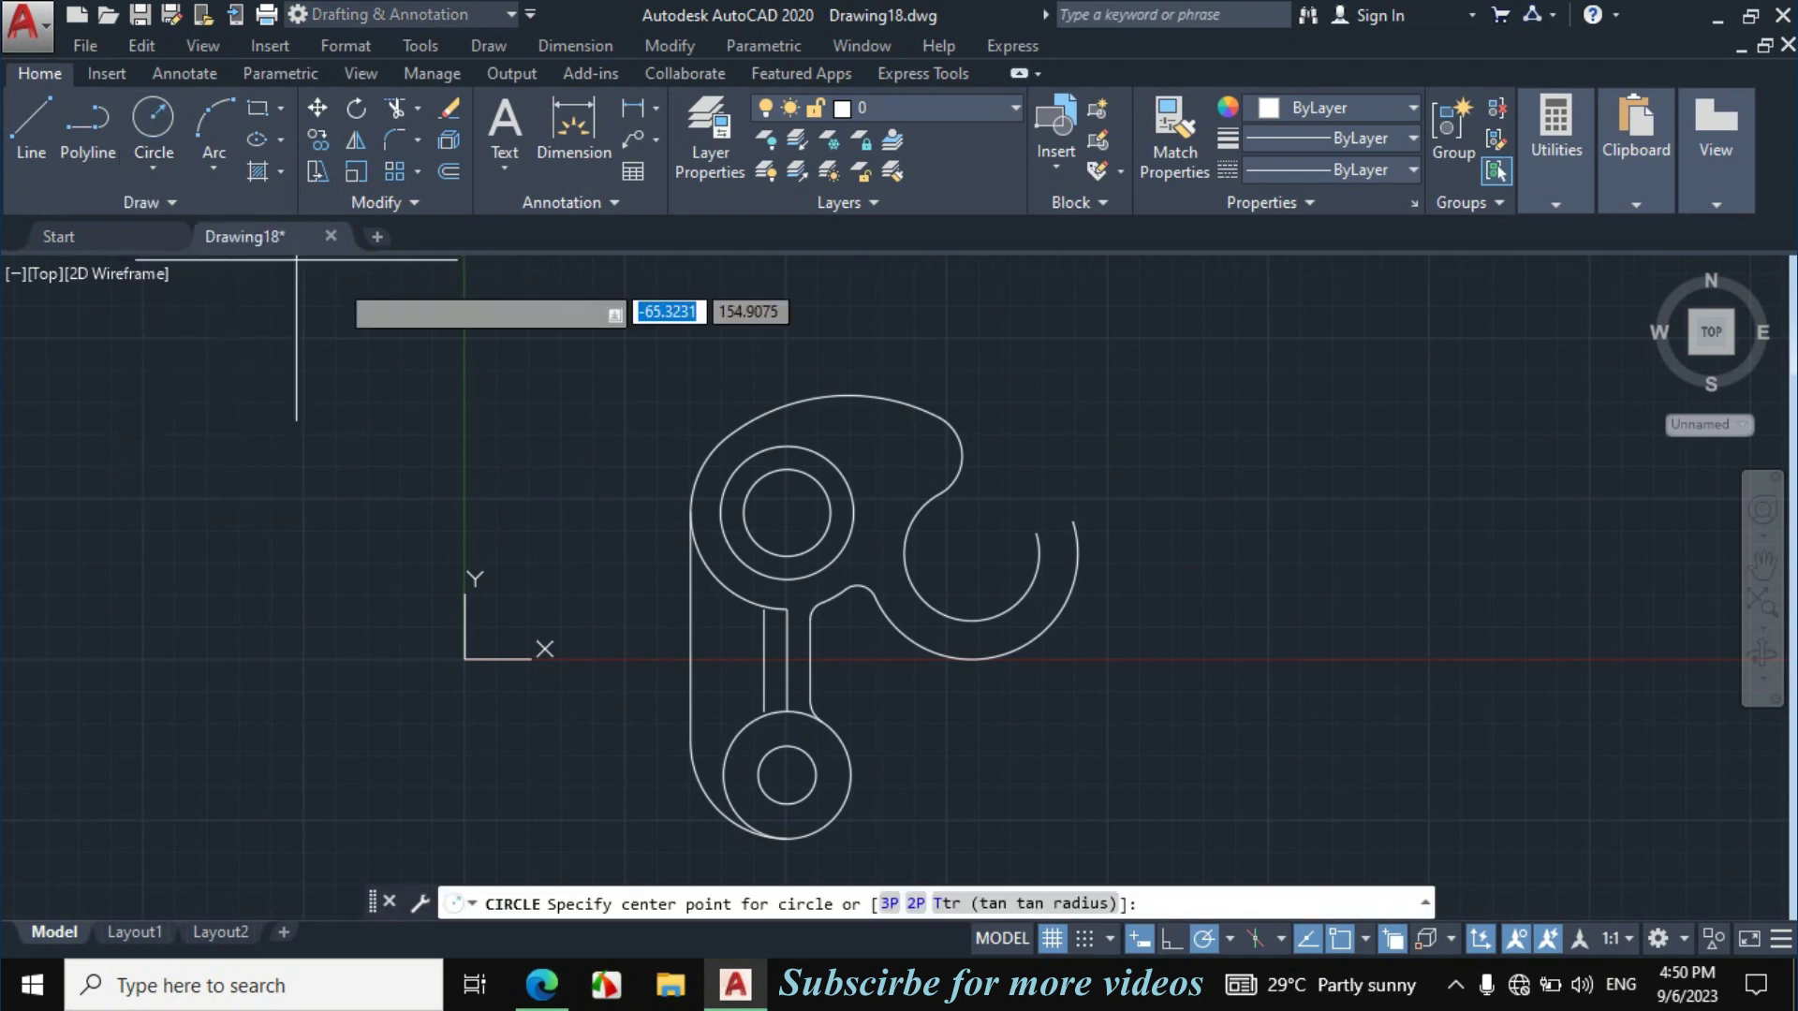
{"action": "scroll", "coordinate": [797, 642], "scroll_direction": "up", "scroll_amount": 5}
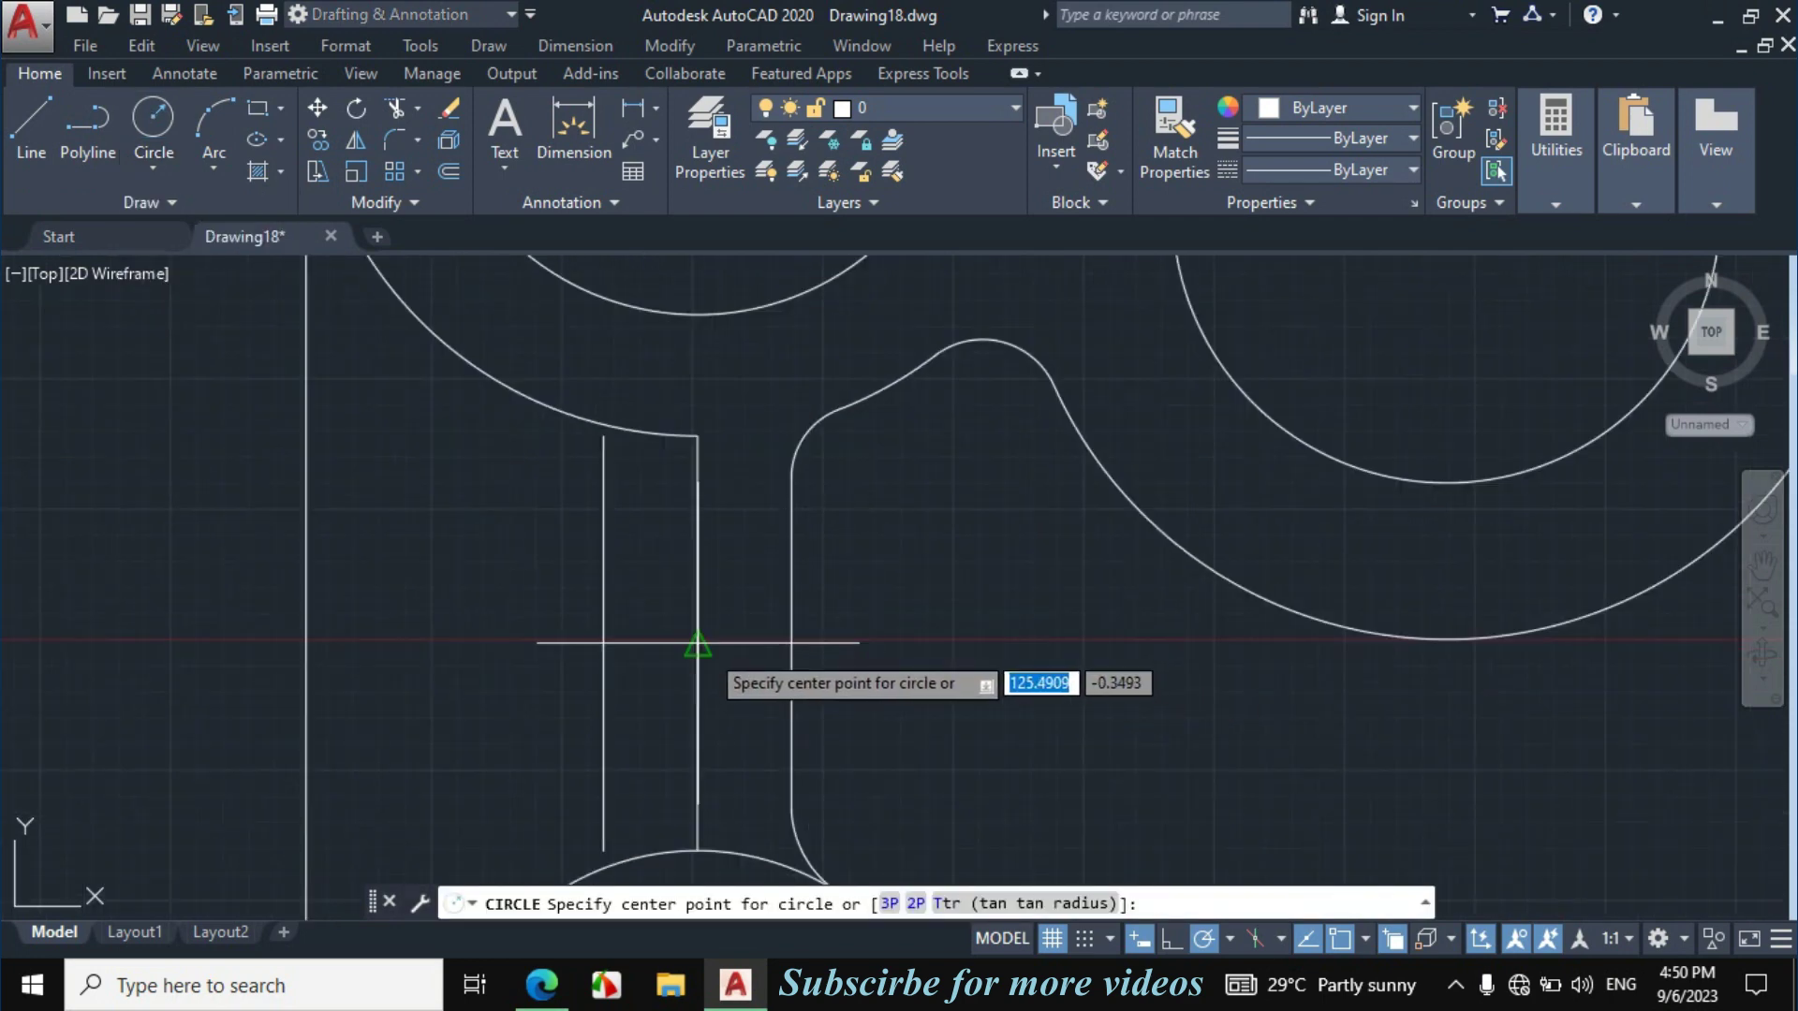
{"action": "left_click", "coordinate": [697, 643]}
{"action": "type", "text": "53.25"}
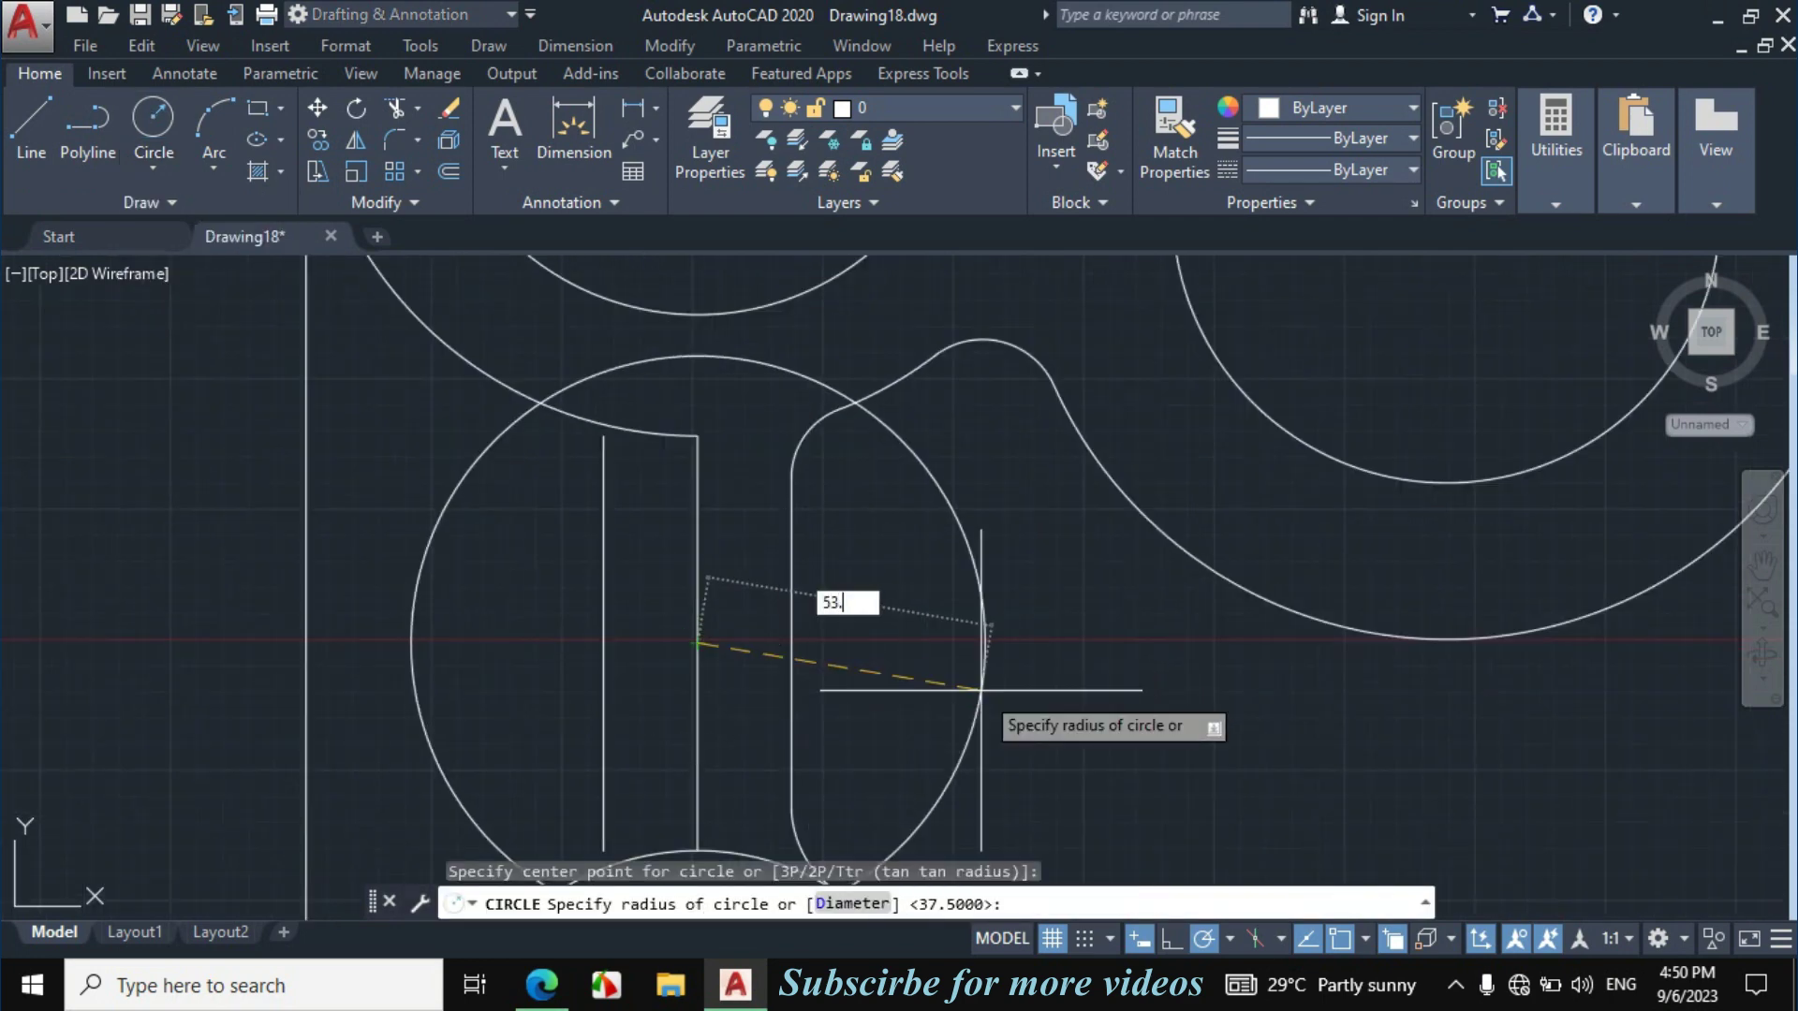
{"action": "key", "text": "Return"}
{"action": "scroll", "coordinate": [982, 693], "scroll_direction": "down", "scroll_amount": 6}
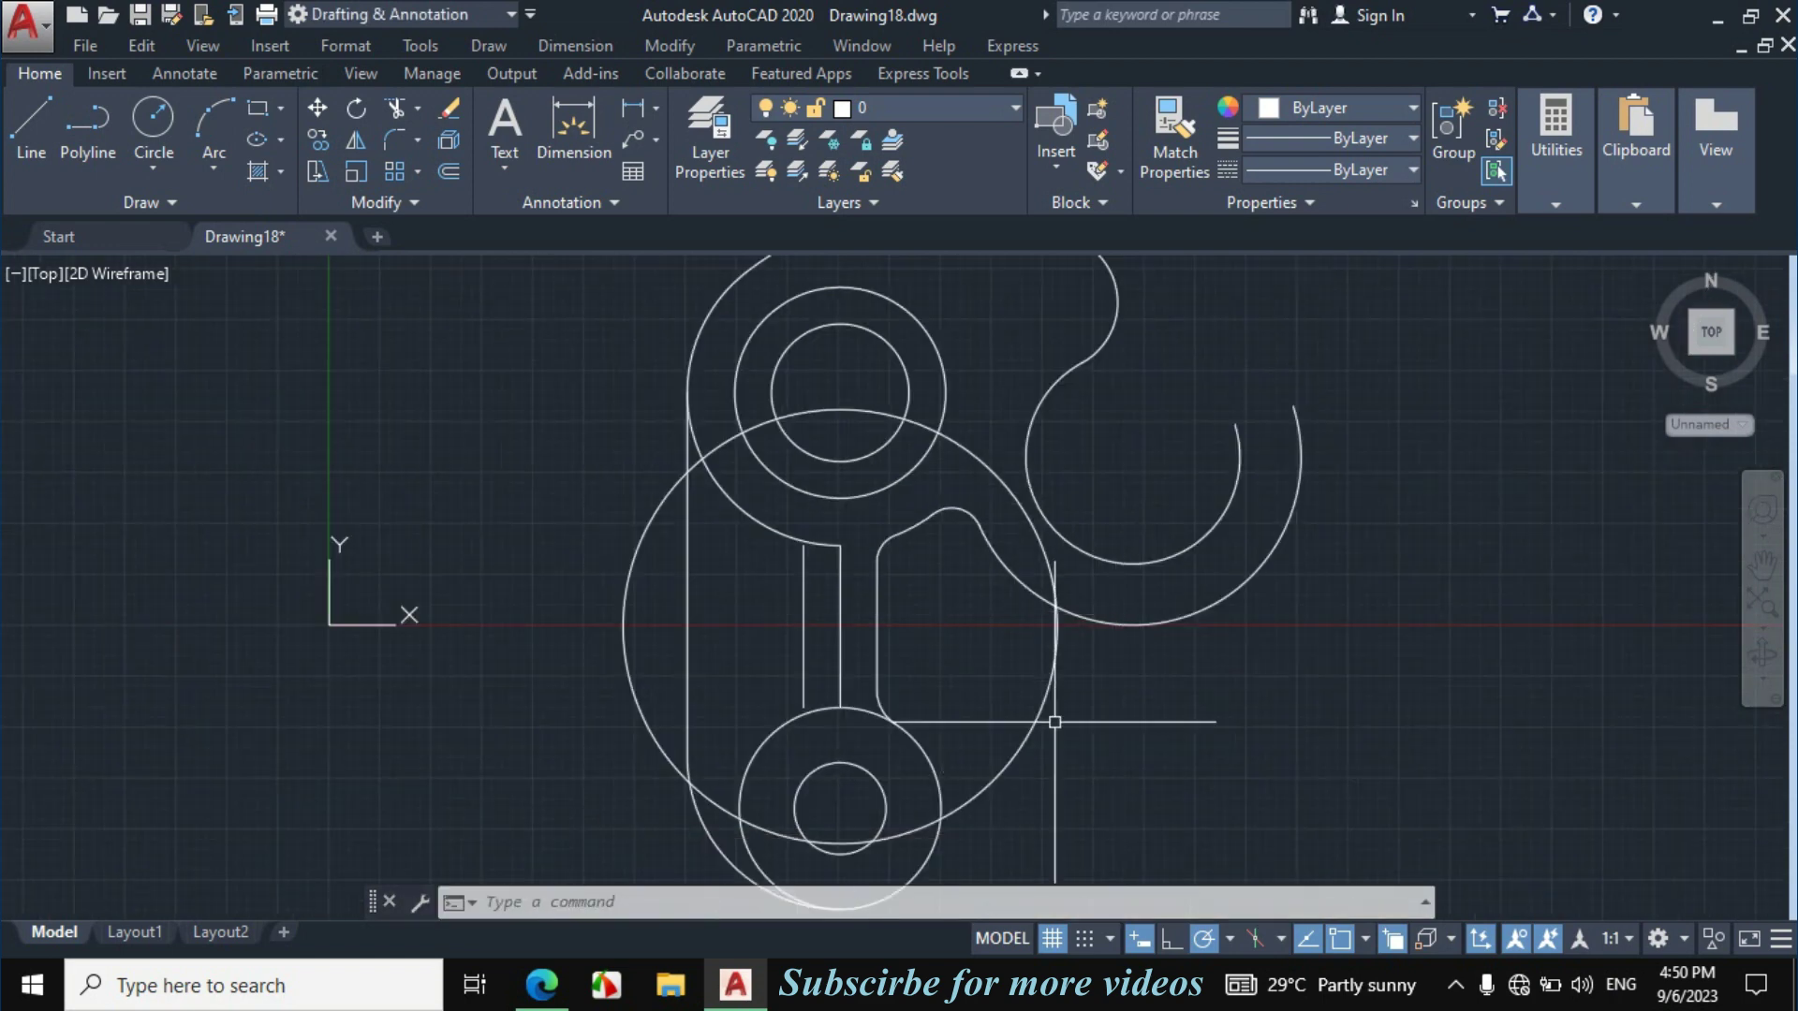
{"action": "left_click", "coordinate": [553, 978]}
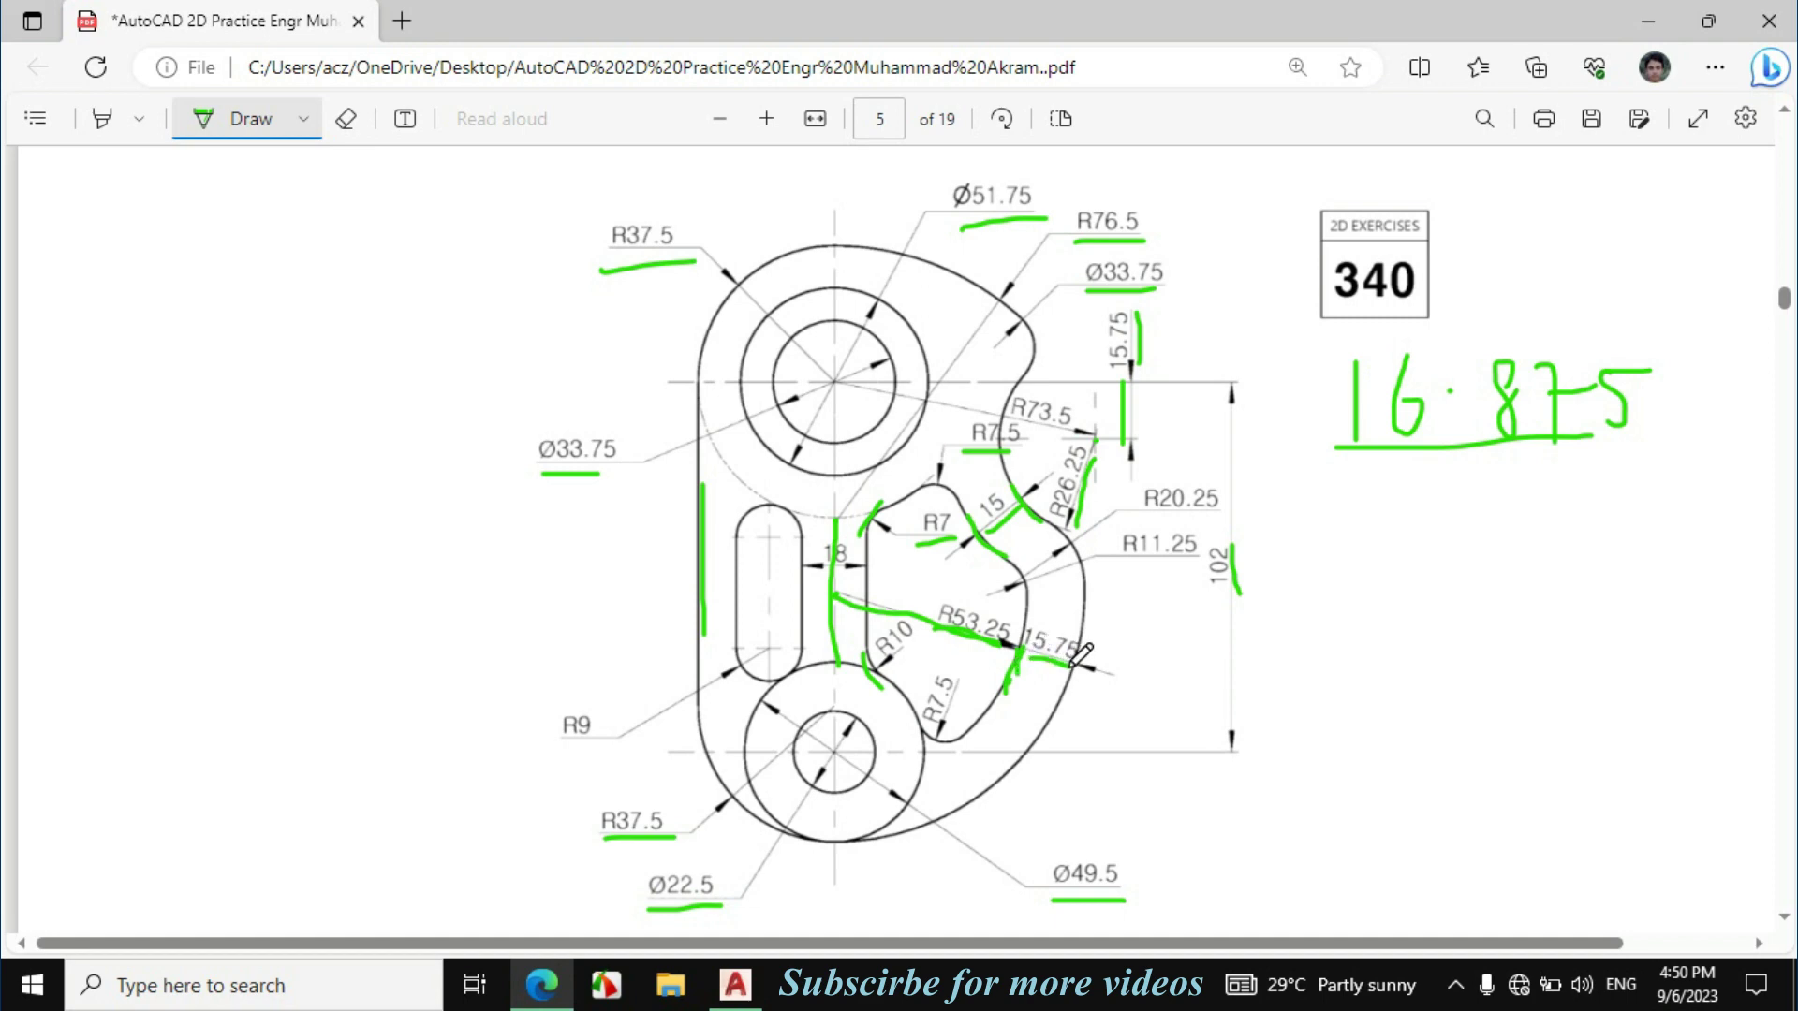
Trace the R49.5 outer arc in green ink and erase the R53.25 ink stroke.
{"action": "left_click_drag", "start_coordinate": [1076, 695], "coordinate": [990, 799]}
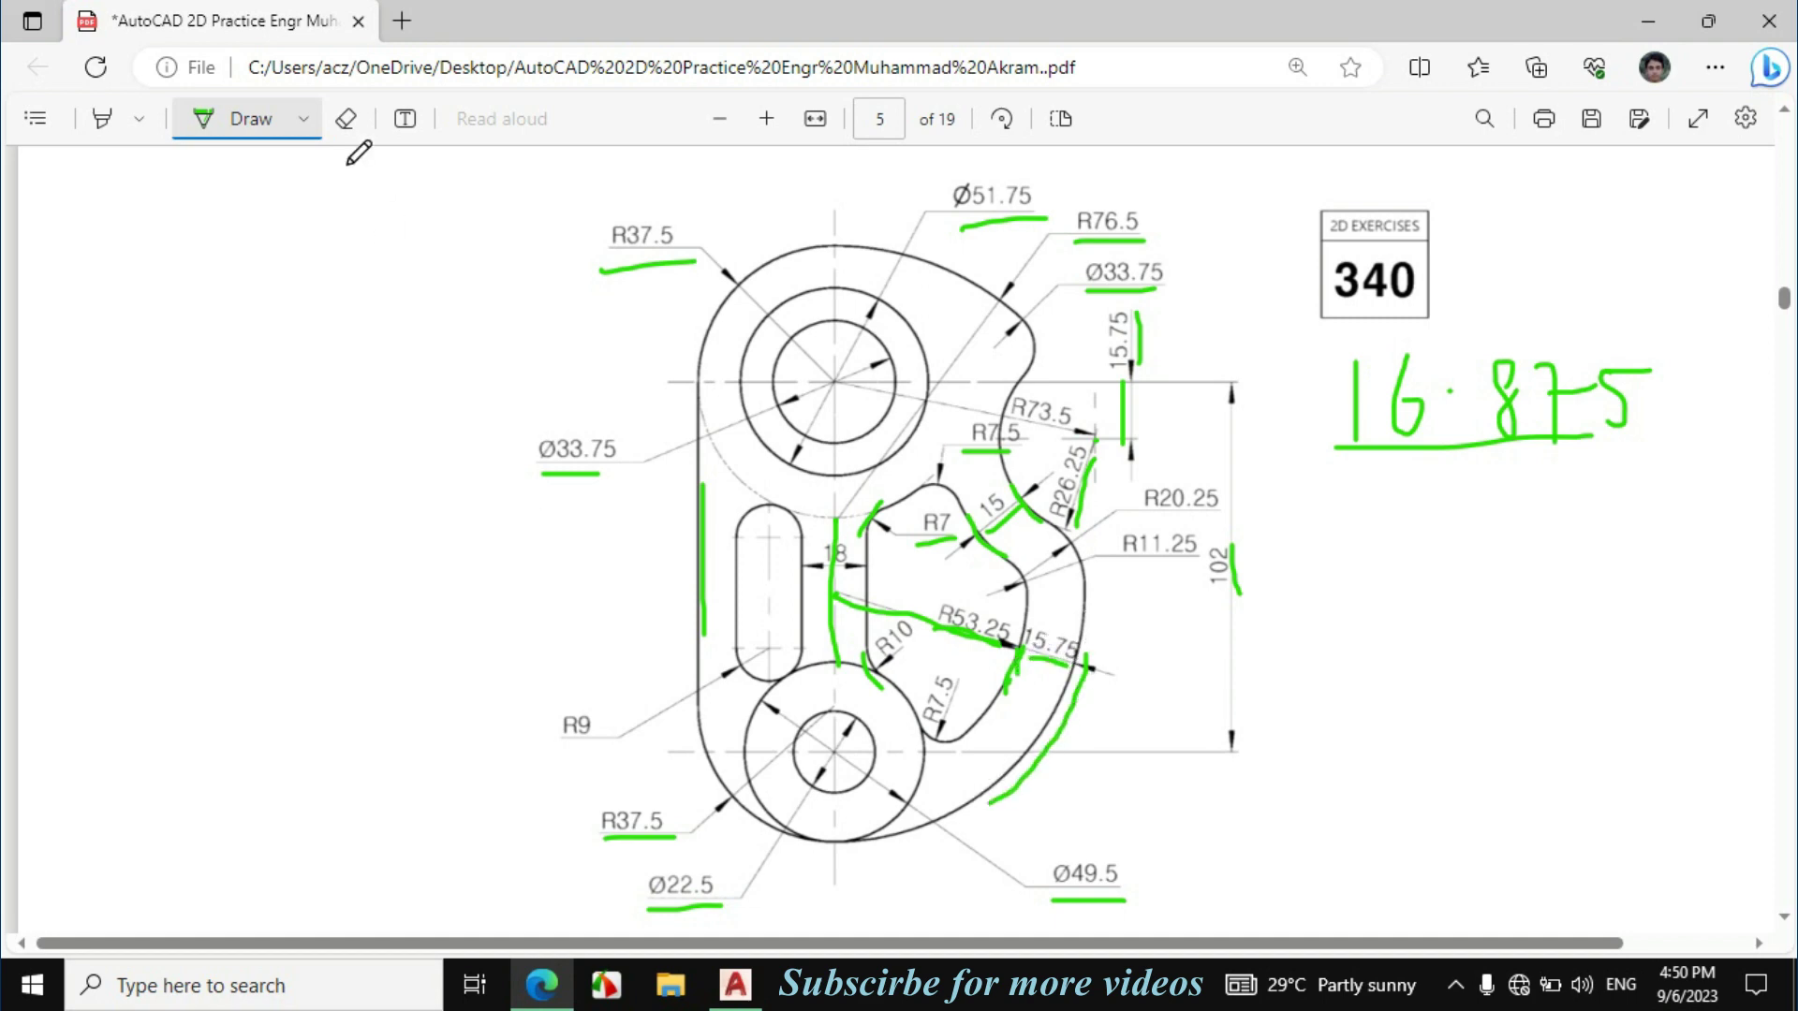
{"action": "left_click", "coordinate": [345, 120]}
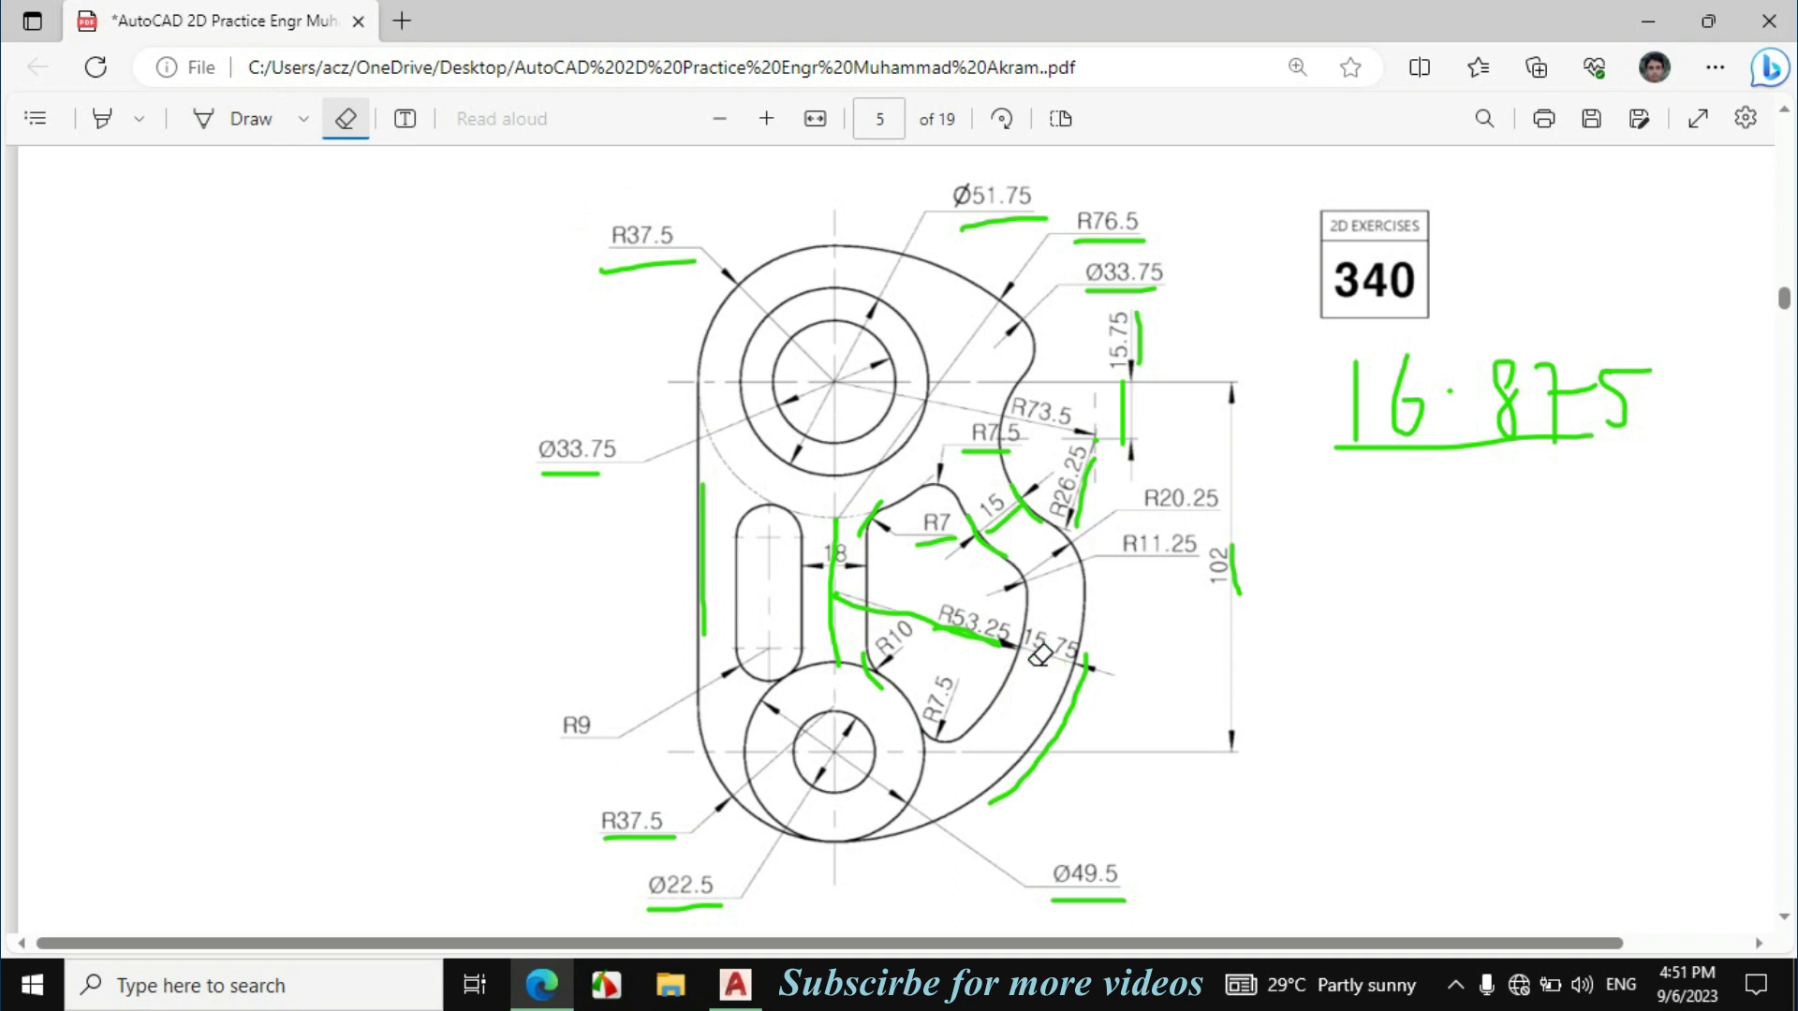
{"action": "left_click", "coordinate": [977, 636]}
{"action": "left_click", "coordinate": [251, 122]}
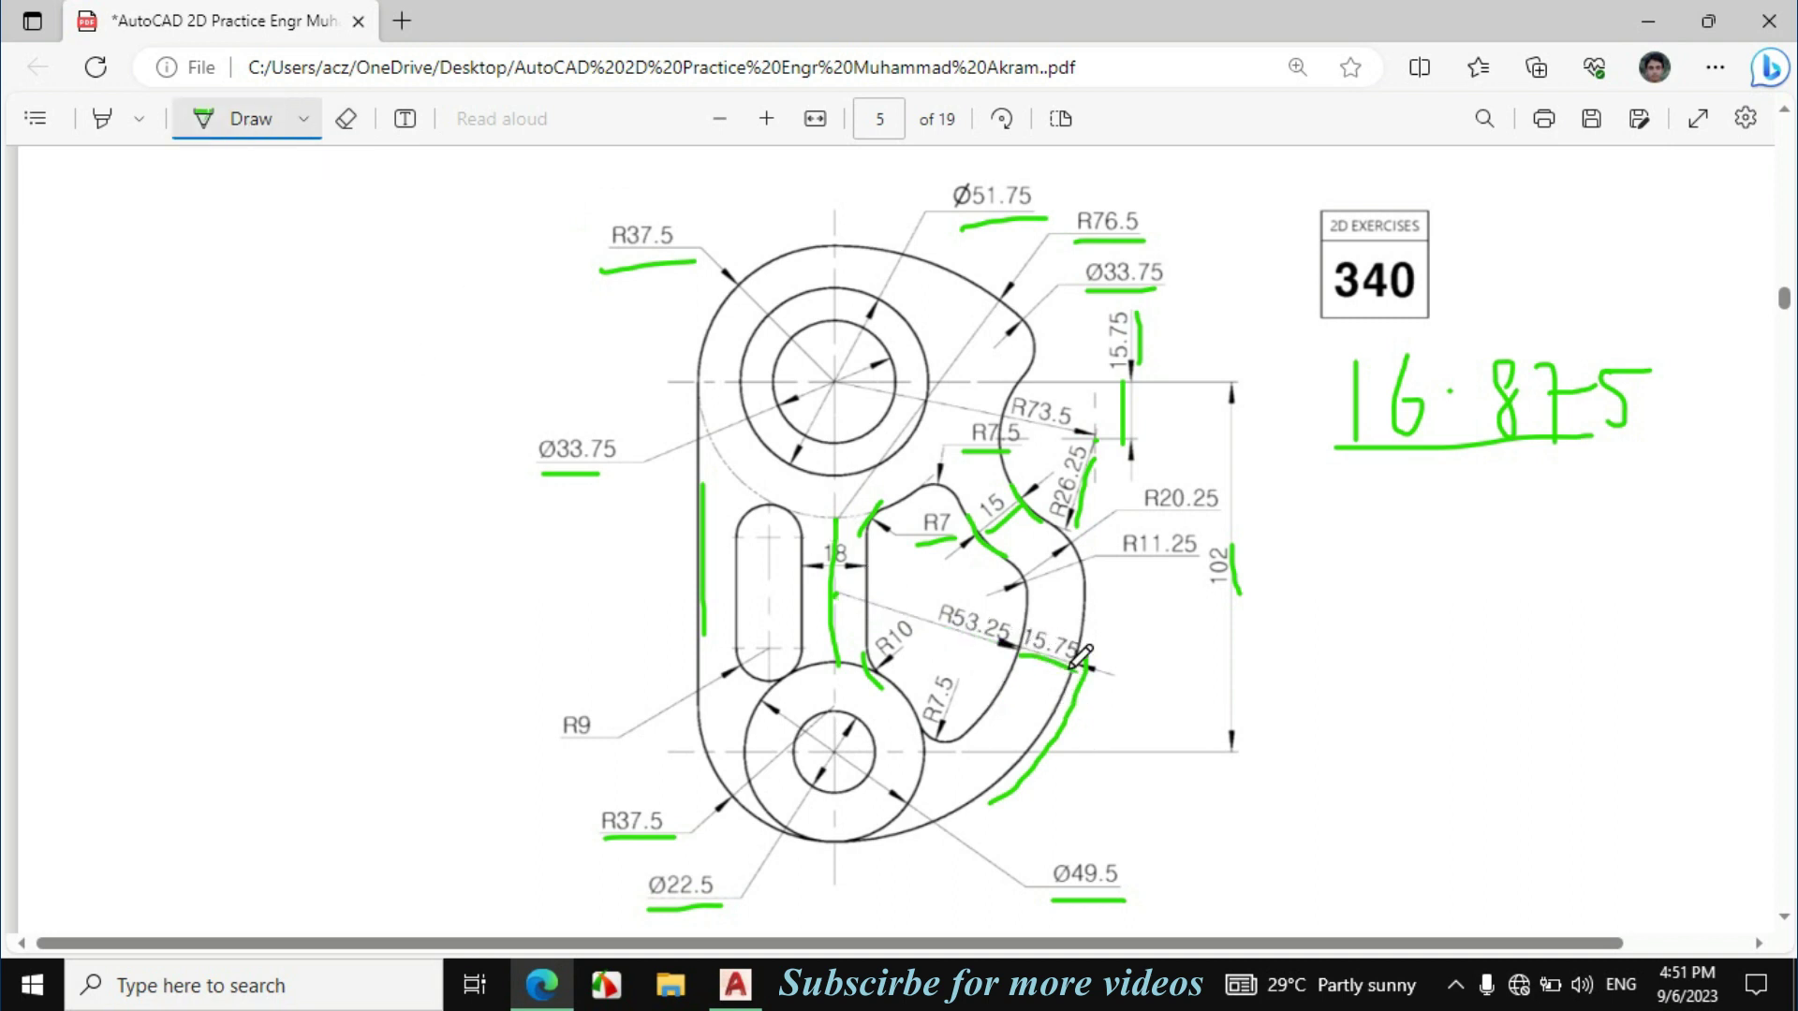
{"action": "left_click", "coordinate": [736, 985]}
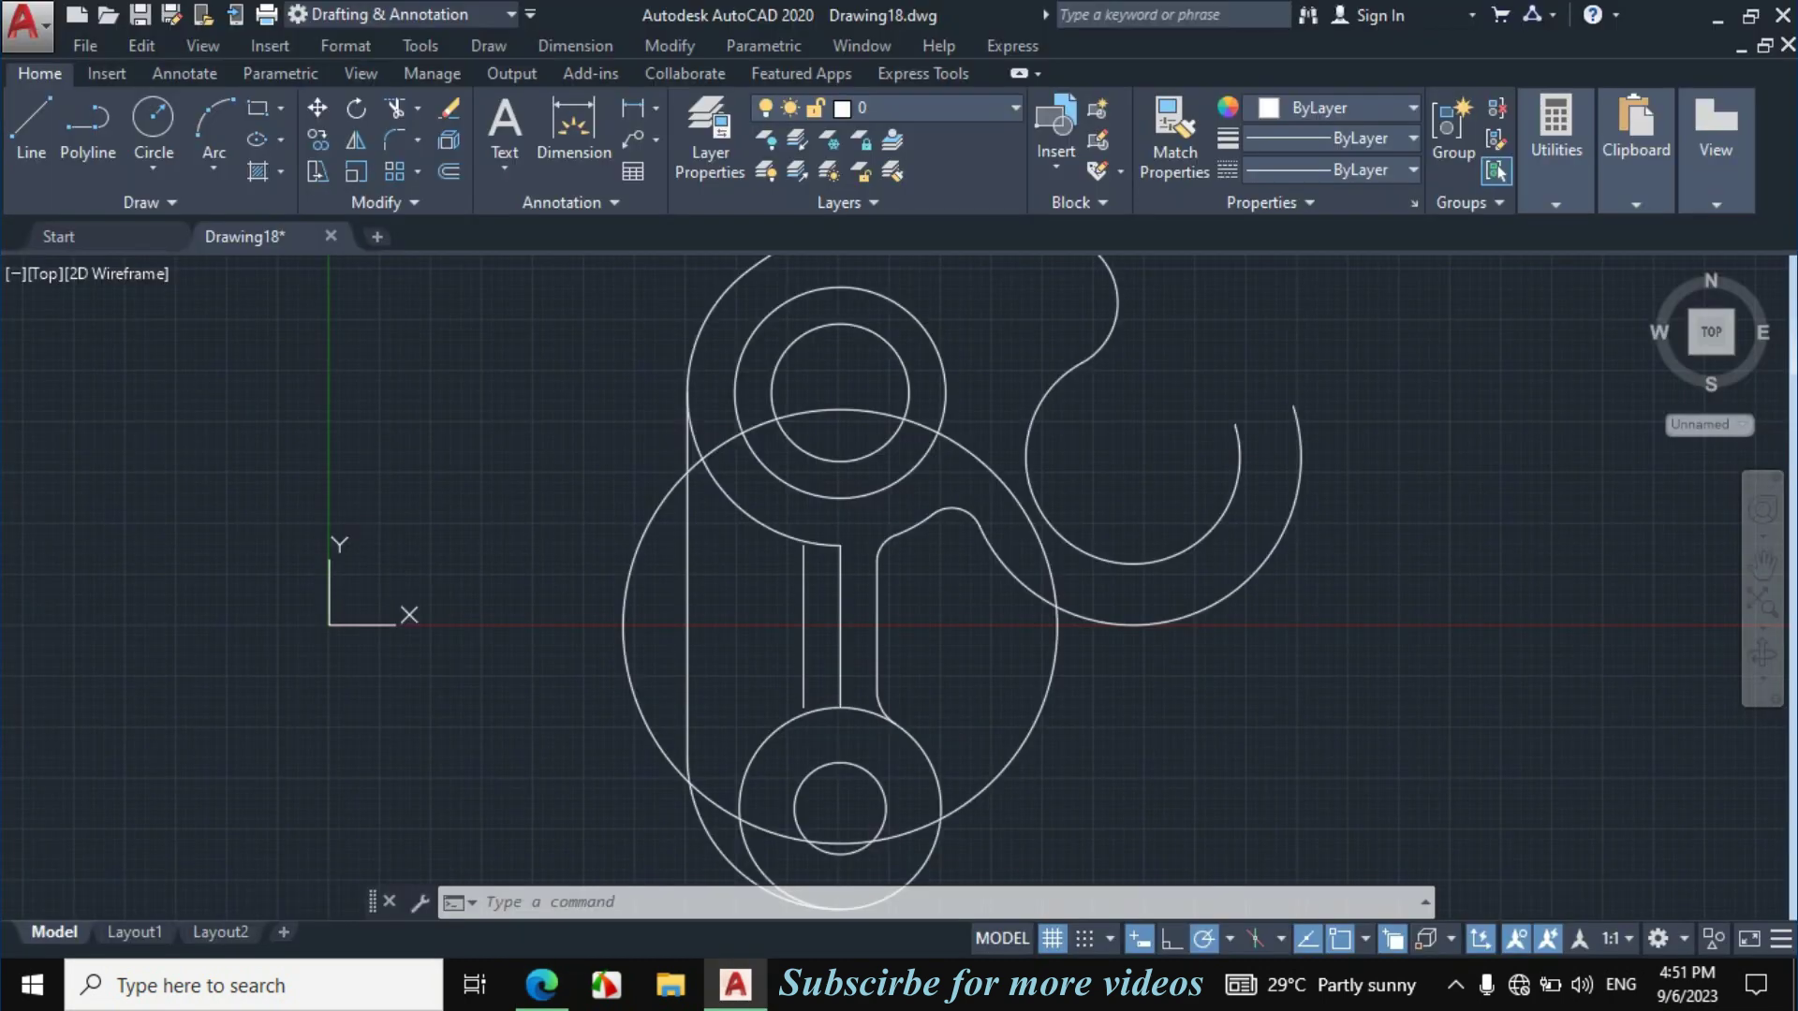
Offset the R53.25 circle 15.75 outward using the O command.
{"action": "type", "text": "o"}
{"action": "key", "text": "Return"}
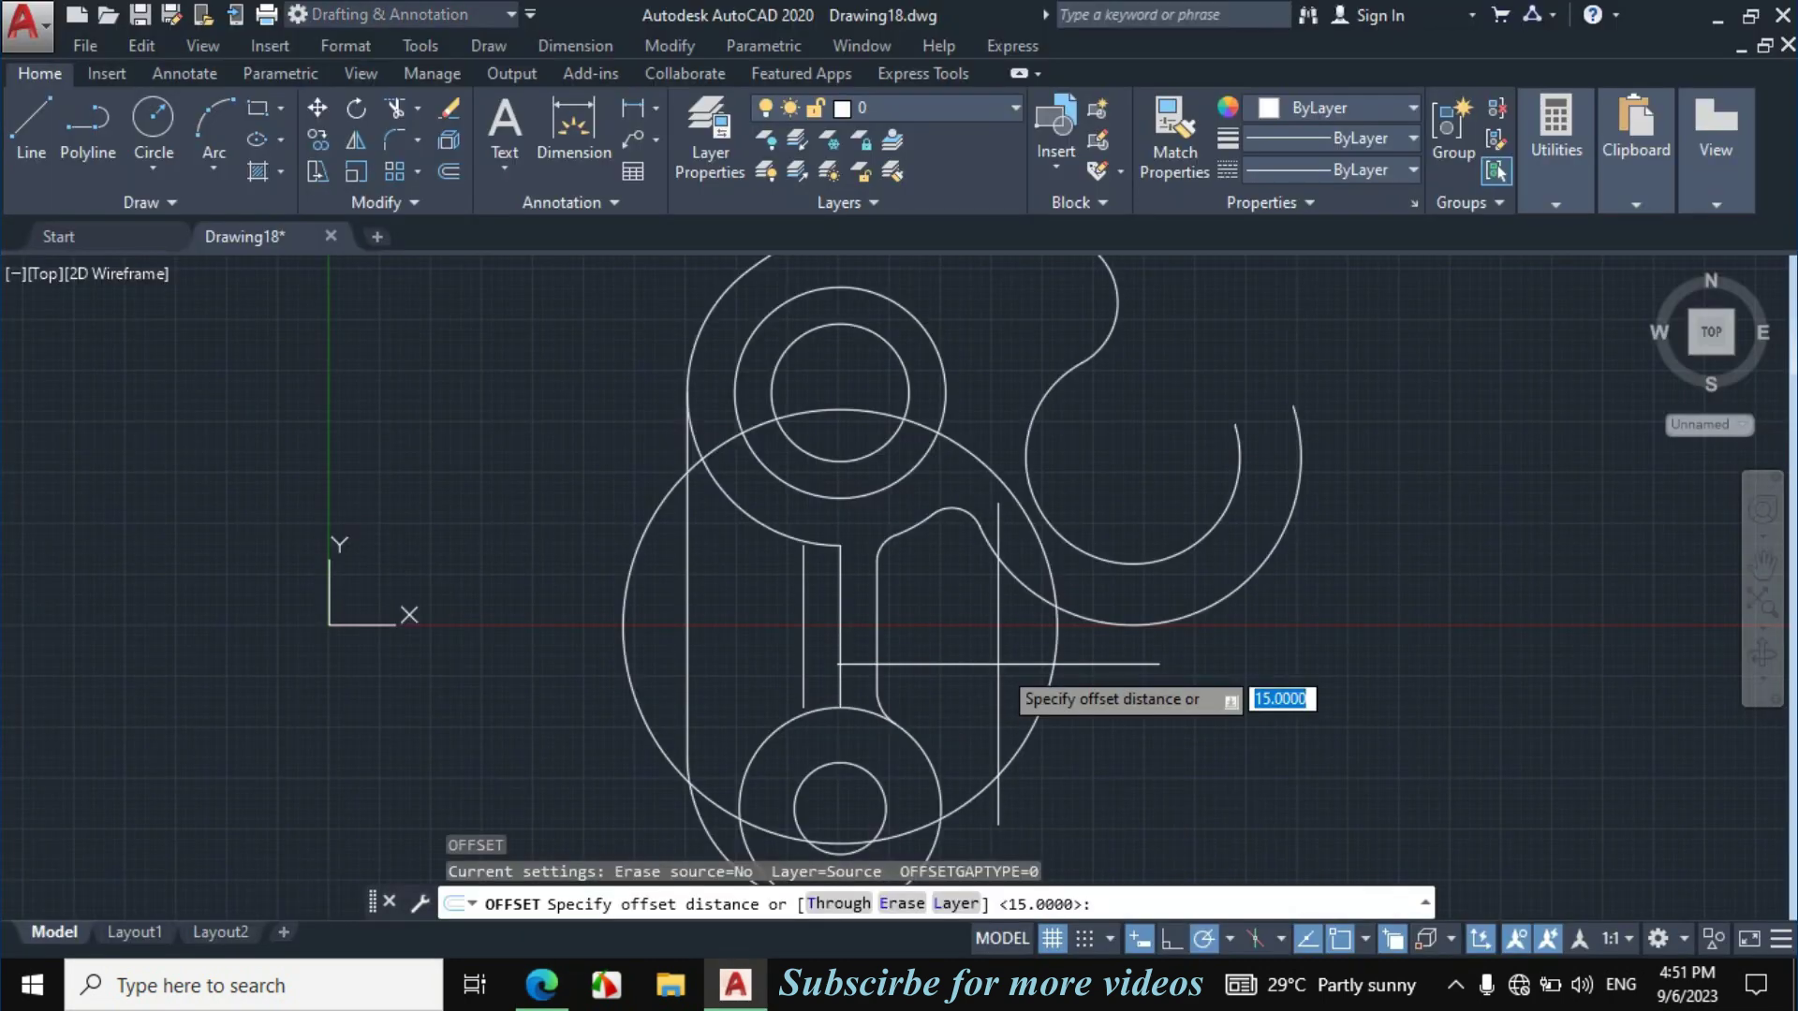
{"action": "type", "text": "15.75"}
{"action": "key", "text": "Return"}
{"action": "left_click", "coordinate": [1042, 708]}
{"action": "left_click", "coordinate": [1149, 749]}
{"action": "key", "text": "Escape"}
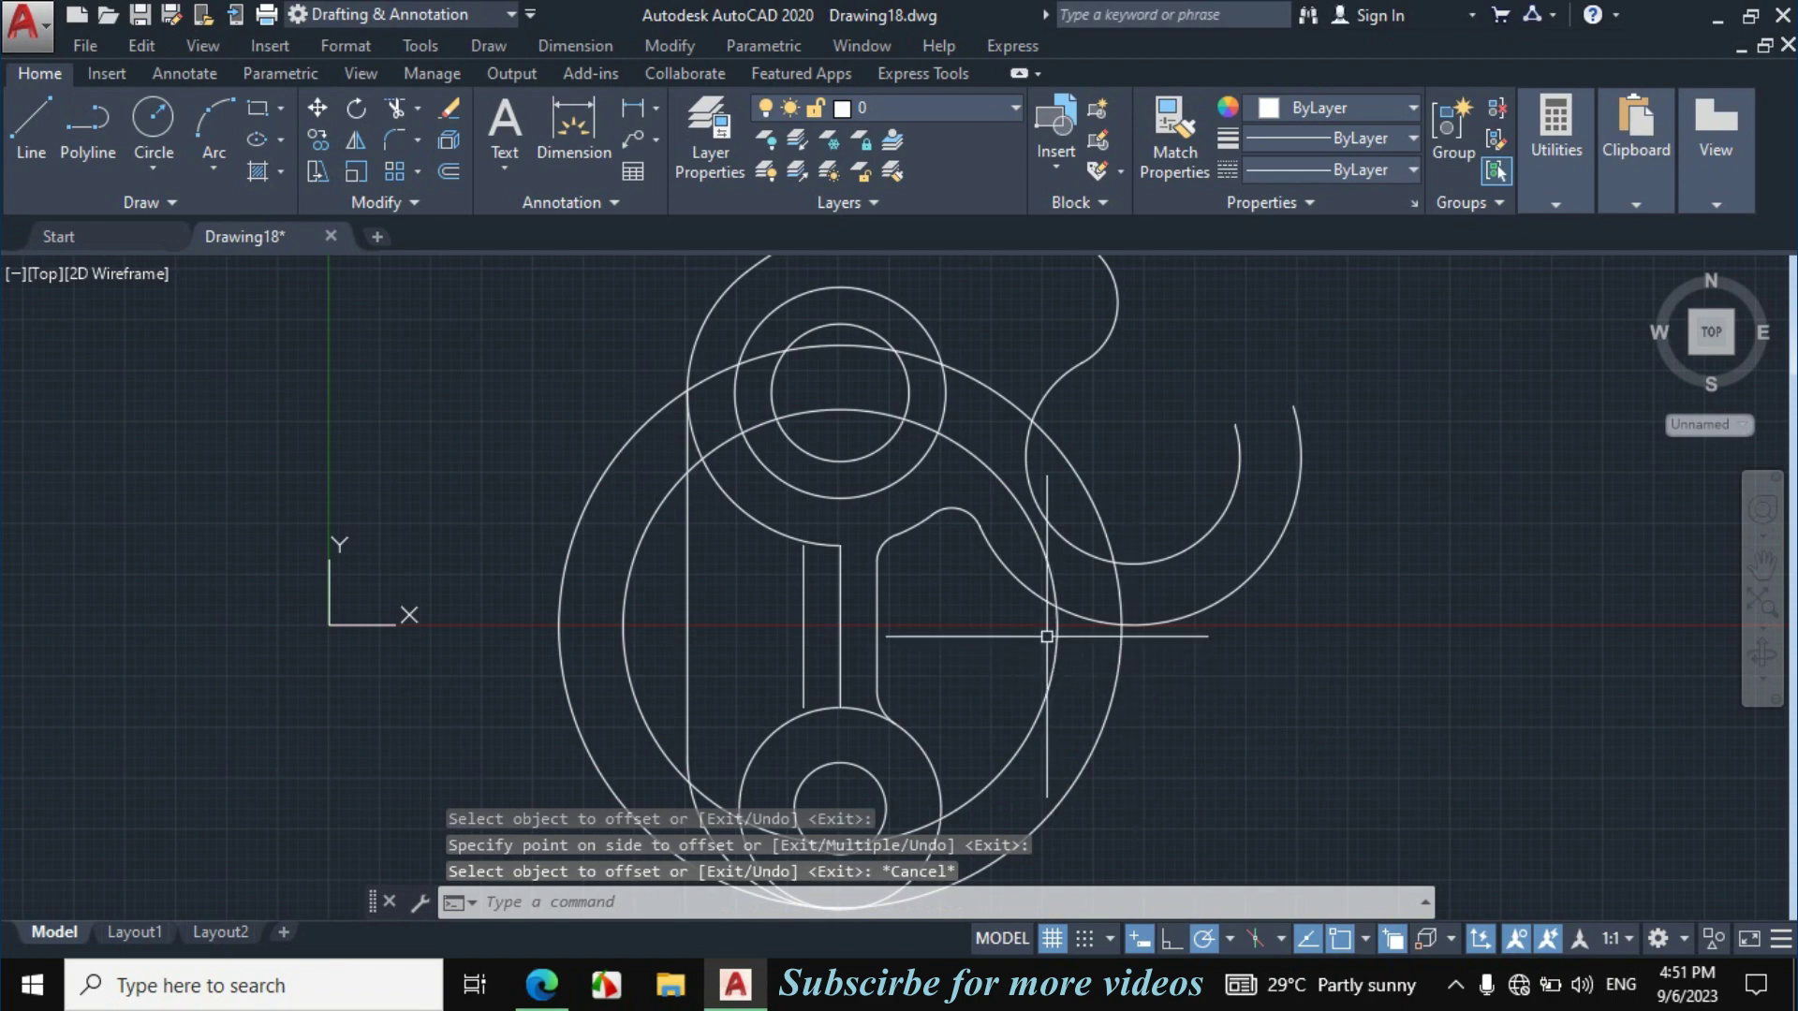
{"action": "scroll", "coordinate": [1046, 645], "scroll_direction": "up", "scroll_amount": 5}
{"action": "scroll", "coordinate": [1055, 562], "scroll_direction": "down", "scroll_amount": 3}
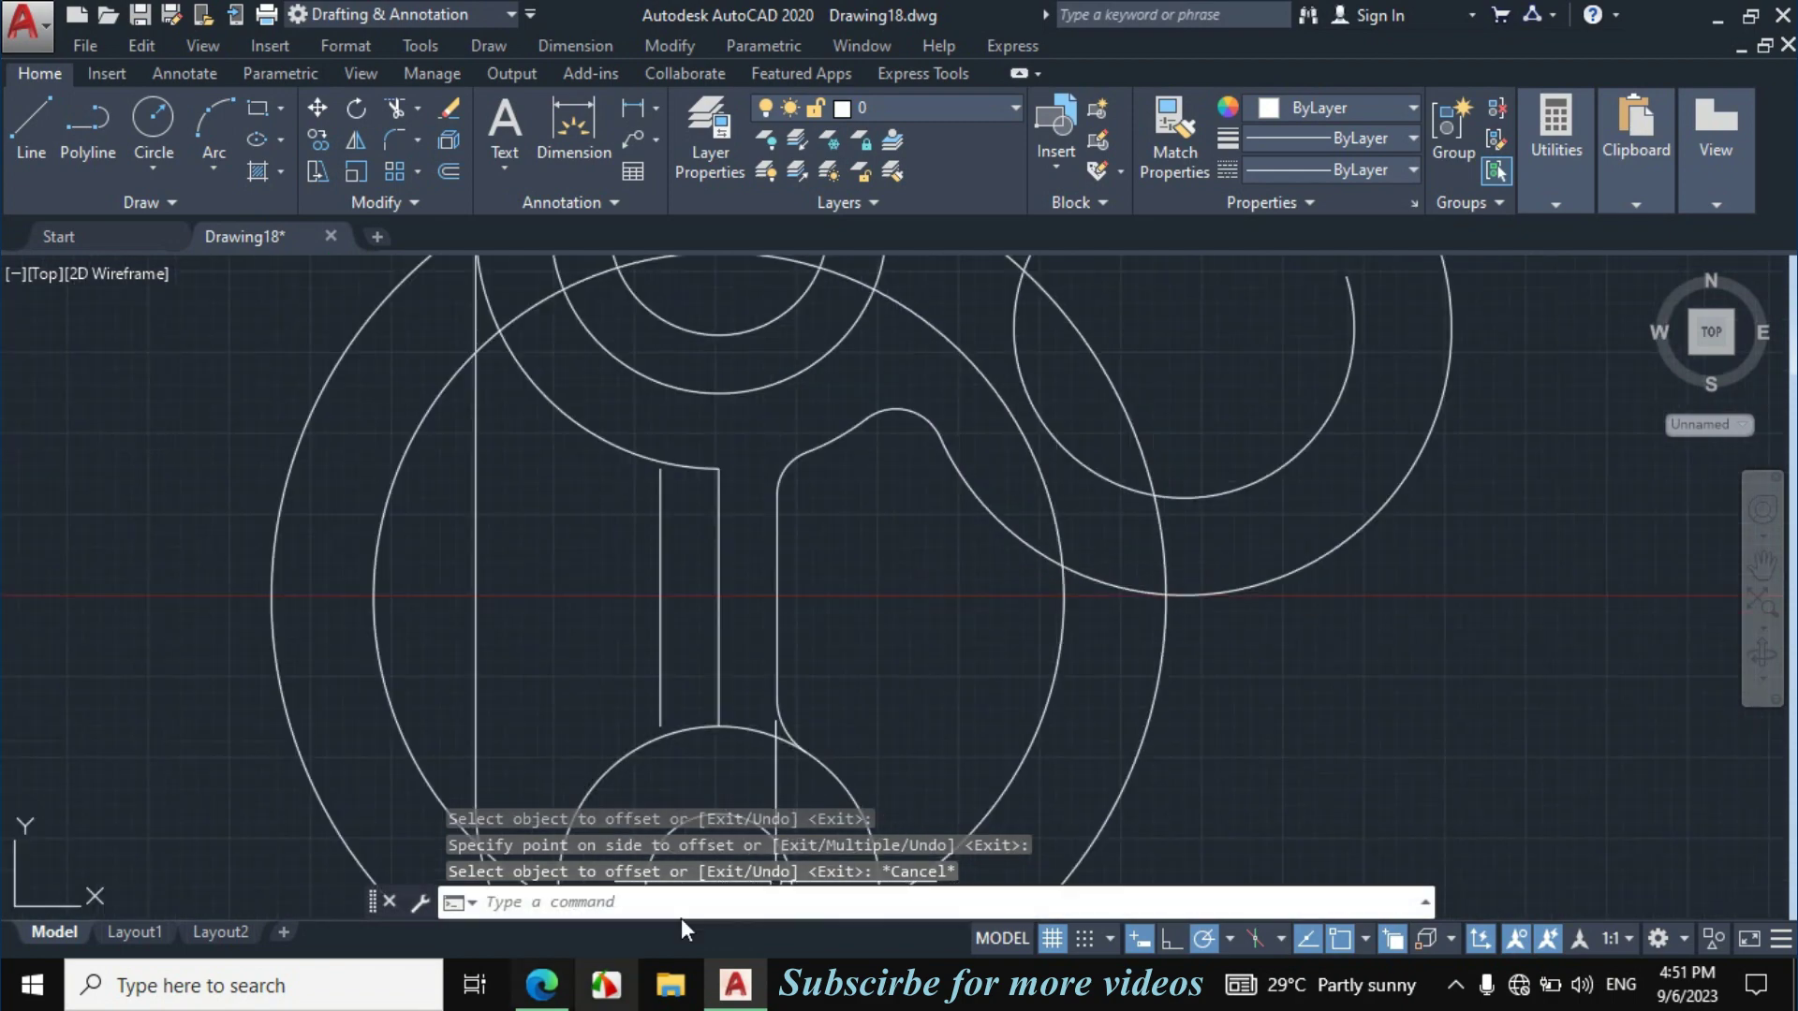
{"action": "left_click", "coordinate": [575, 993]}
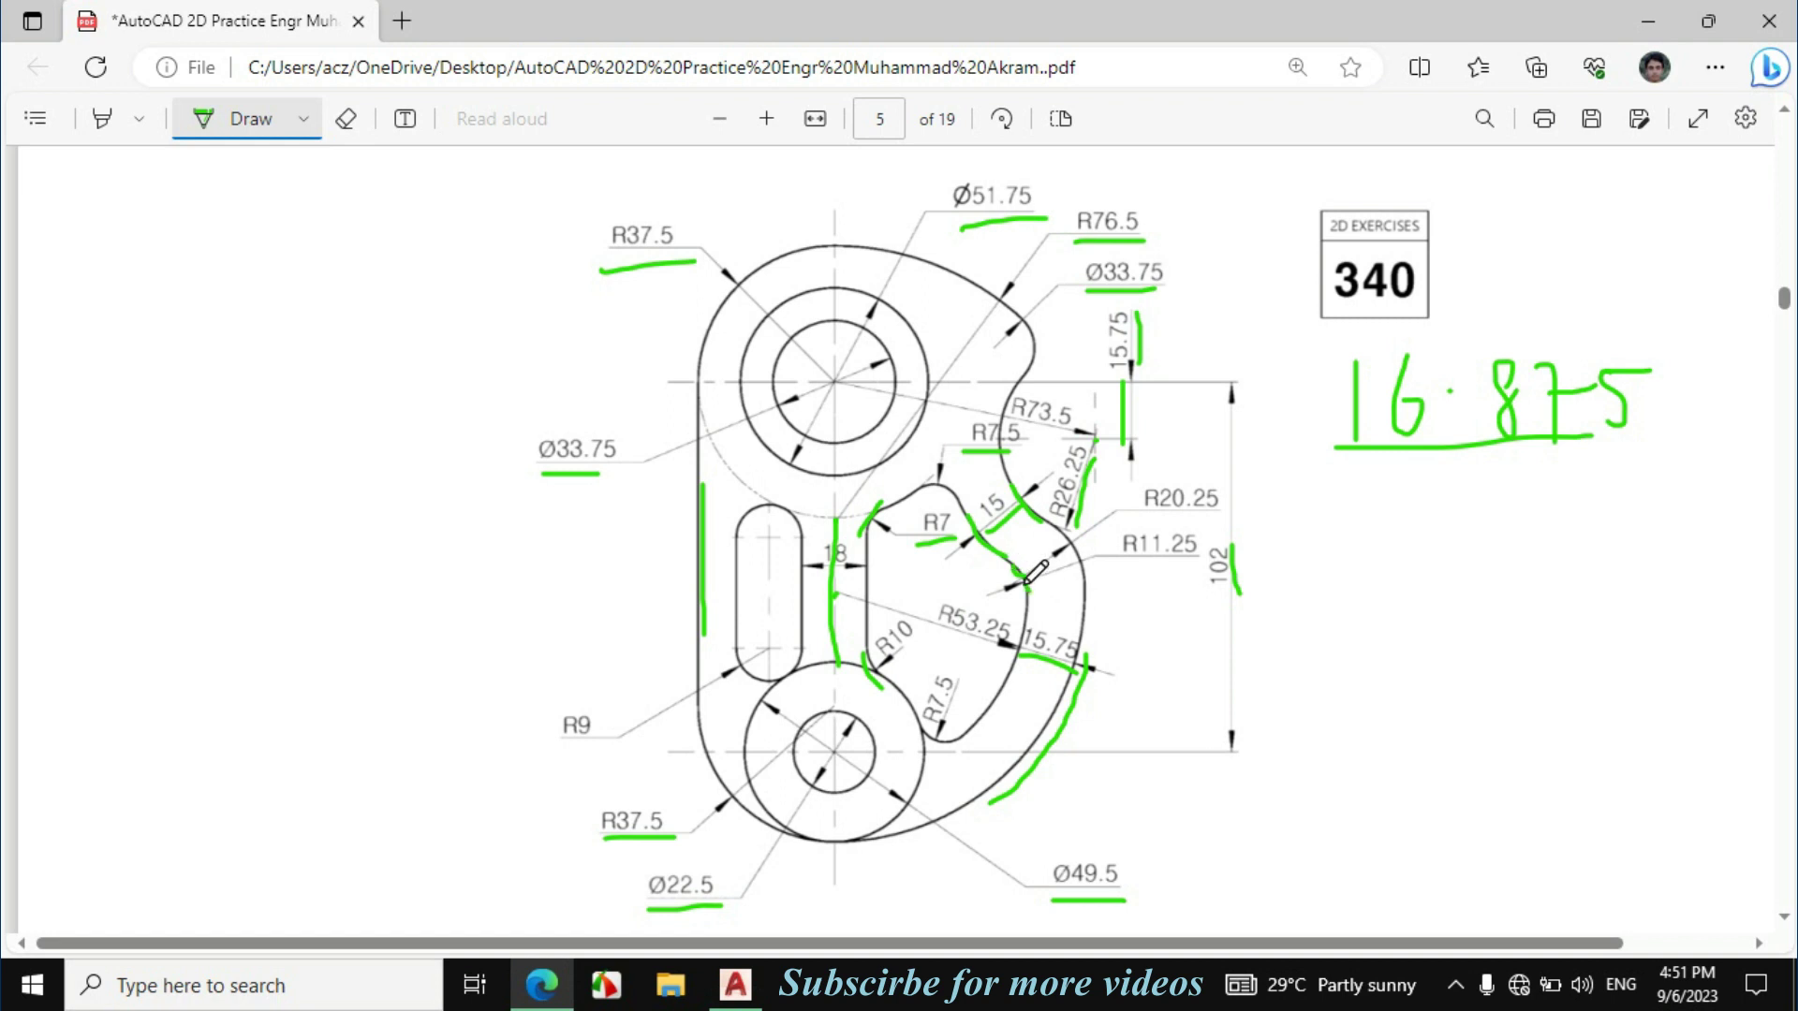
Underline R11.25 and R20.25 in green ink and erase the lower-right arc stroke.
{"action": "left_click_drag", "start_coordinate": [1127, 561], "coordinate": [1189, 561]}
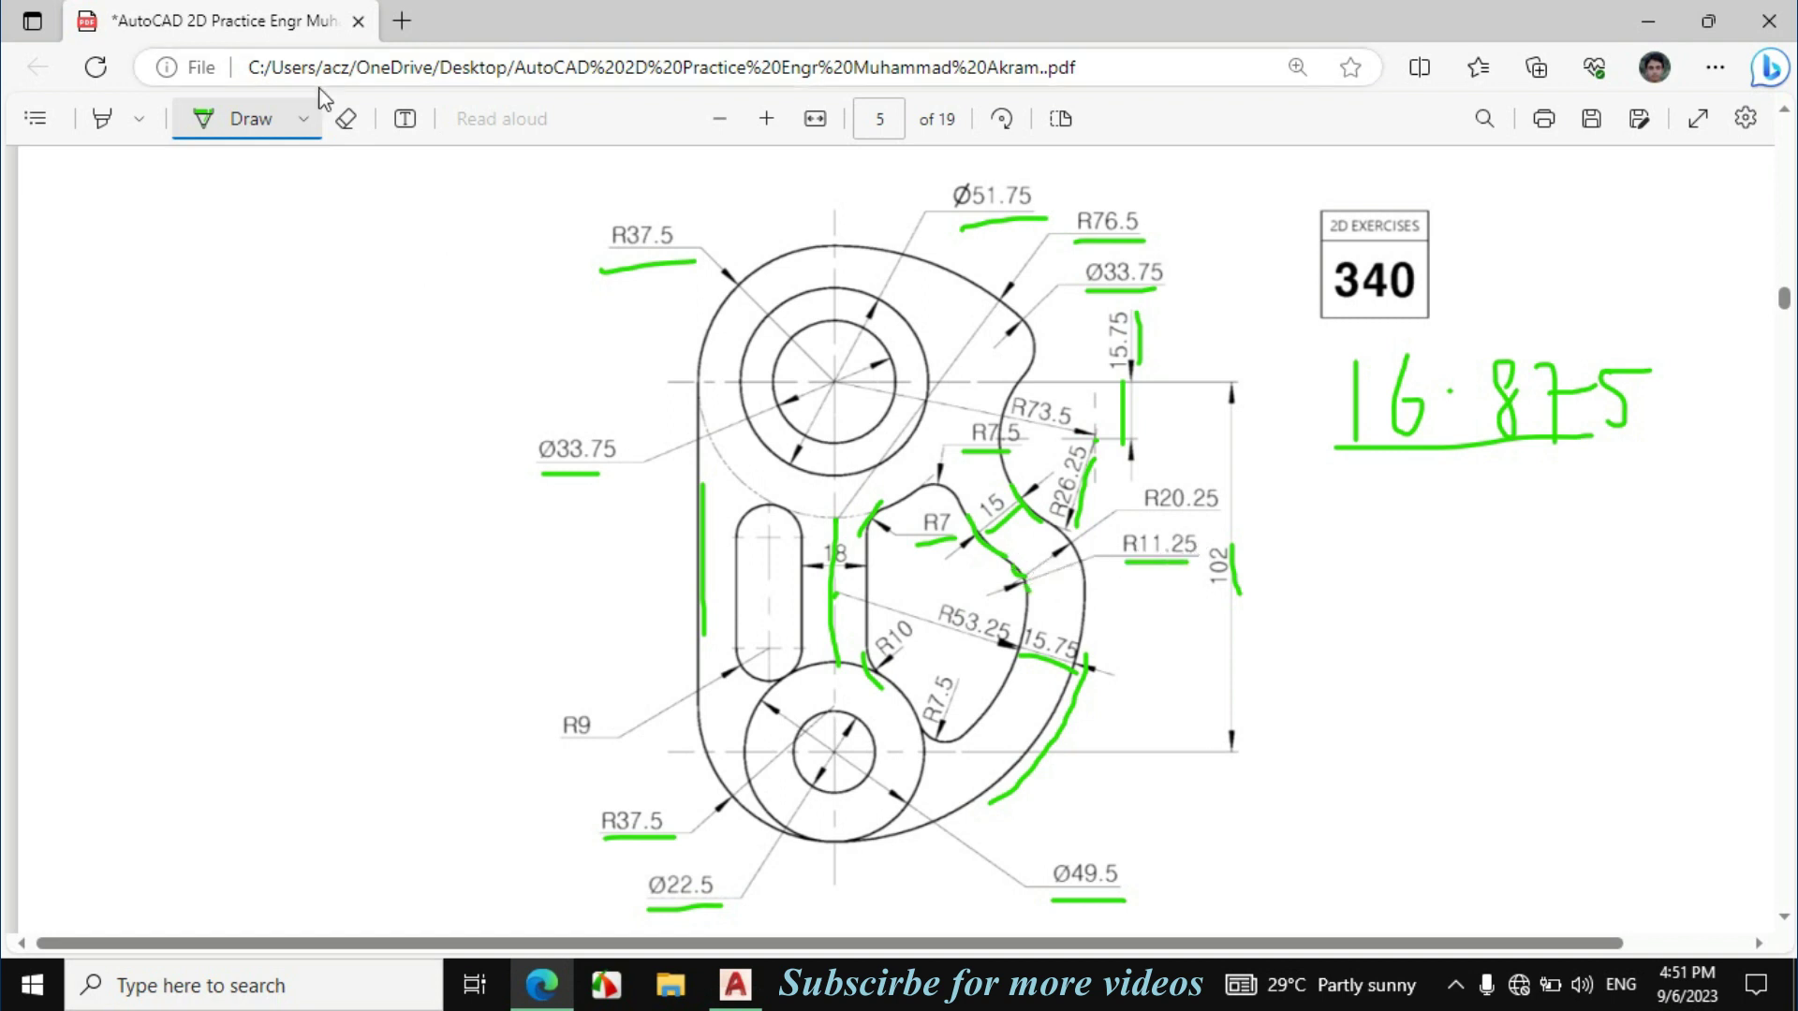
{"action": "left_click", "coordinate": [347, 120]}
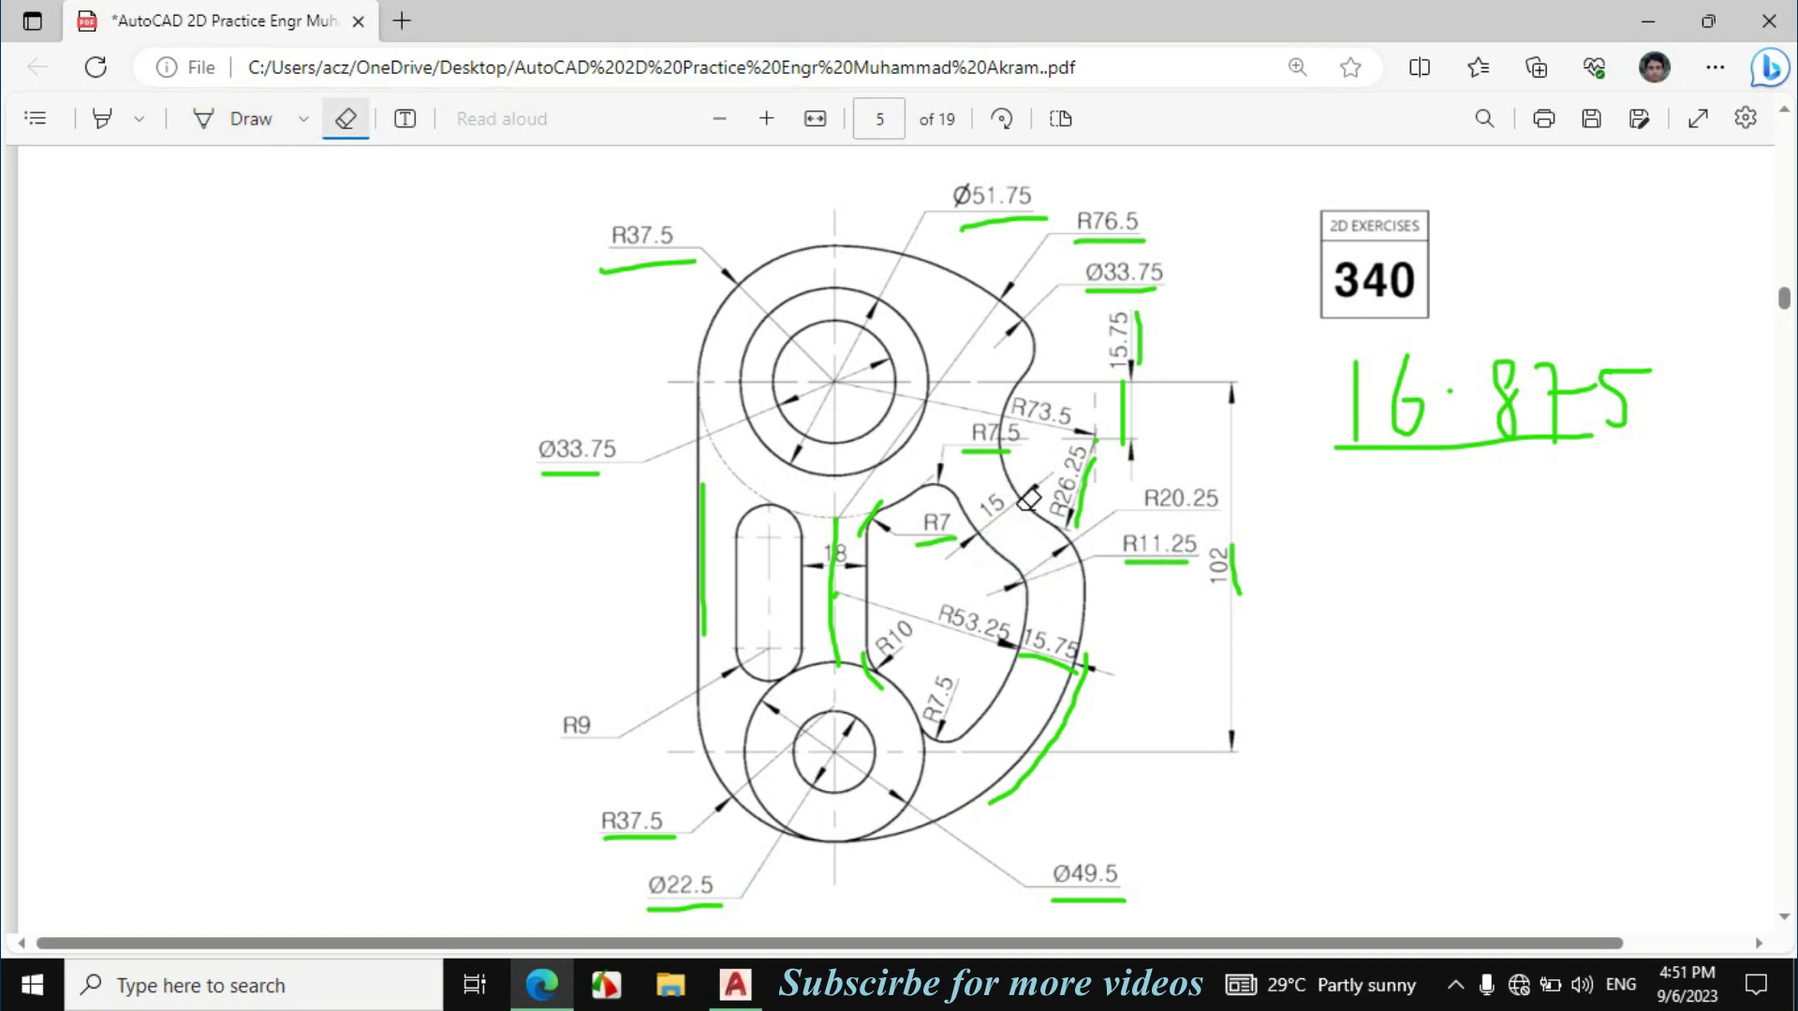
{"action": "left_click", "coordinate": [1051, 652]}
{"action": "left_click", "coordinate": [247, 120]}
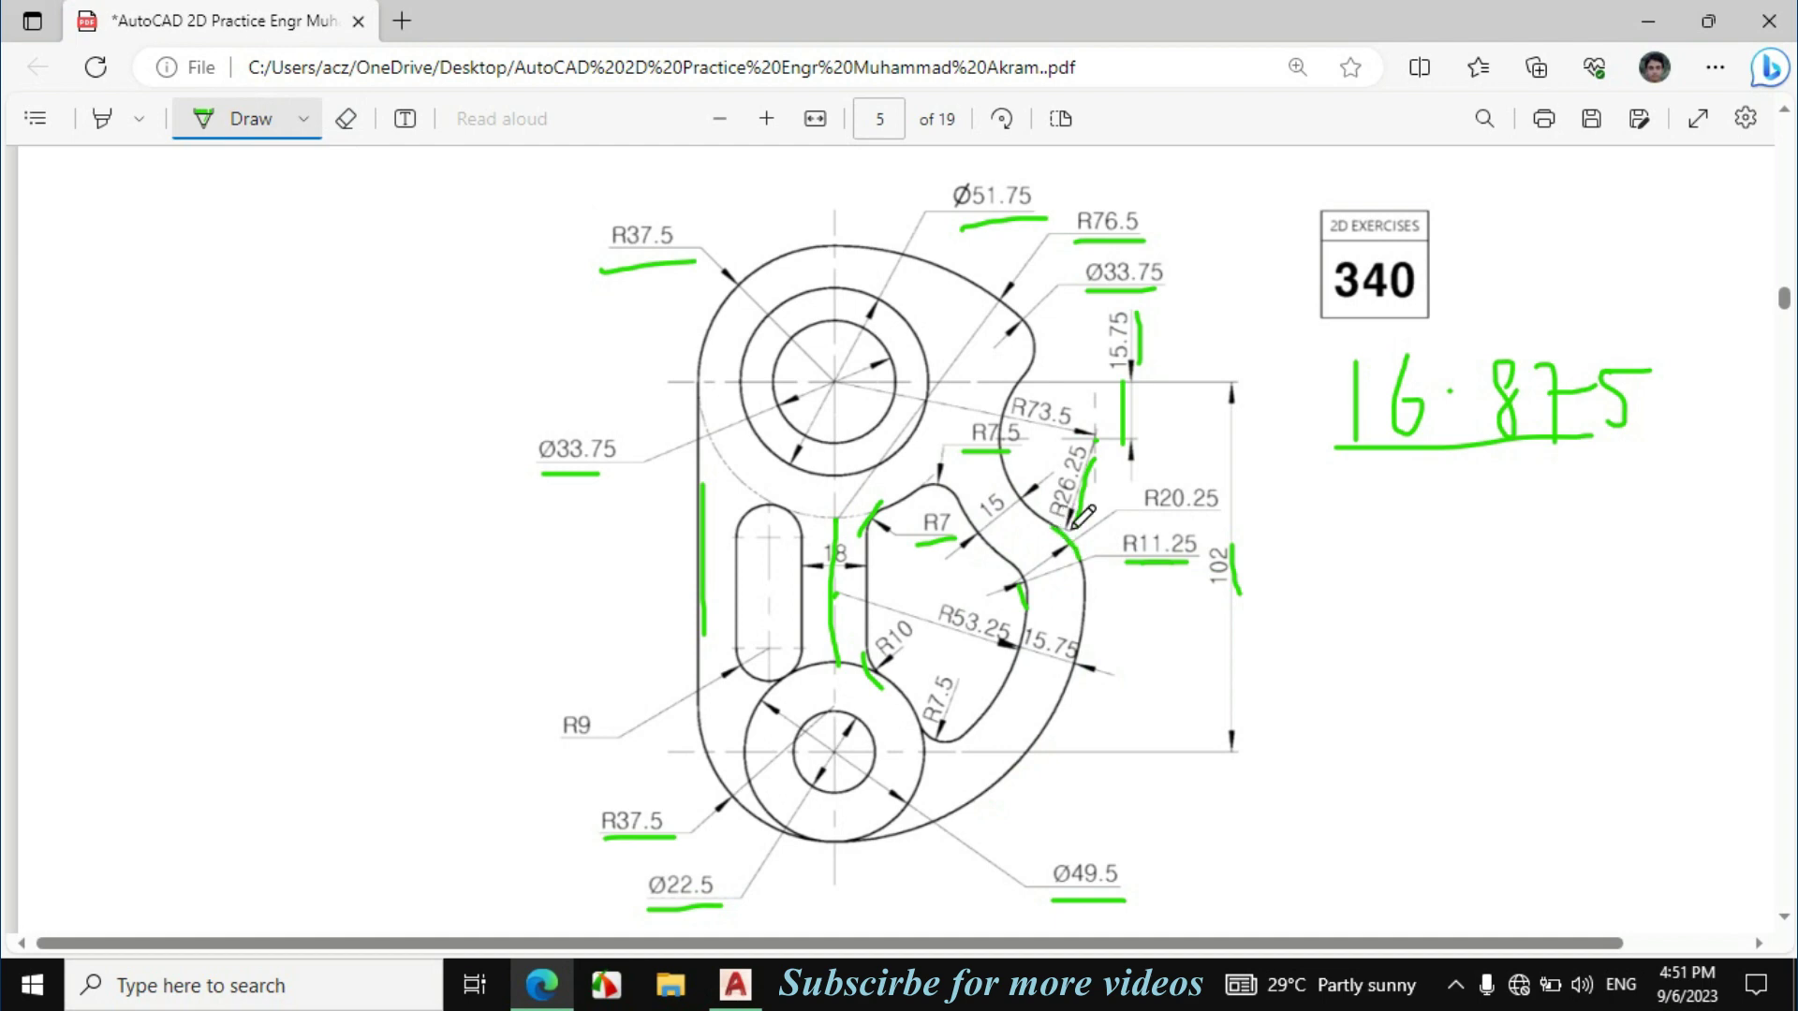
{"action": "left_click_drag", "start_coordinate": [1158, 520], "coordinate": [1219, 516]}
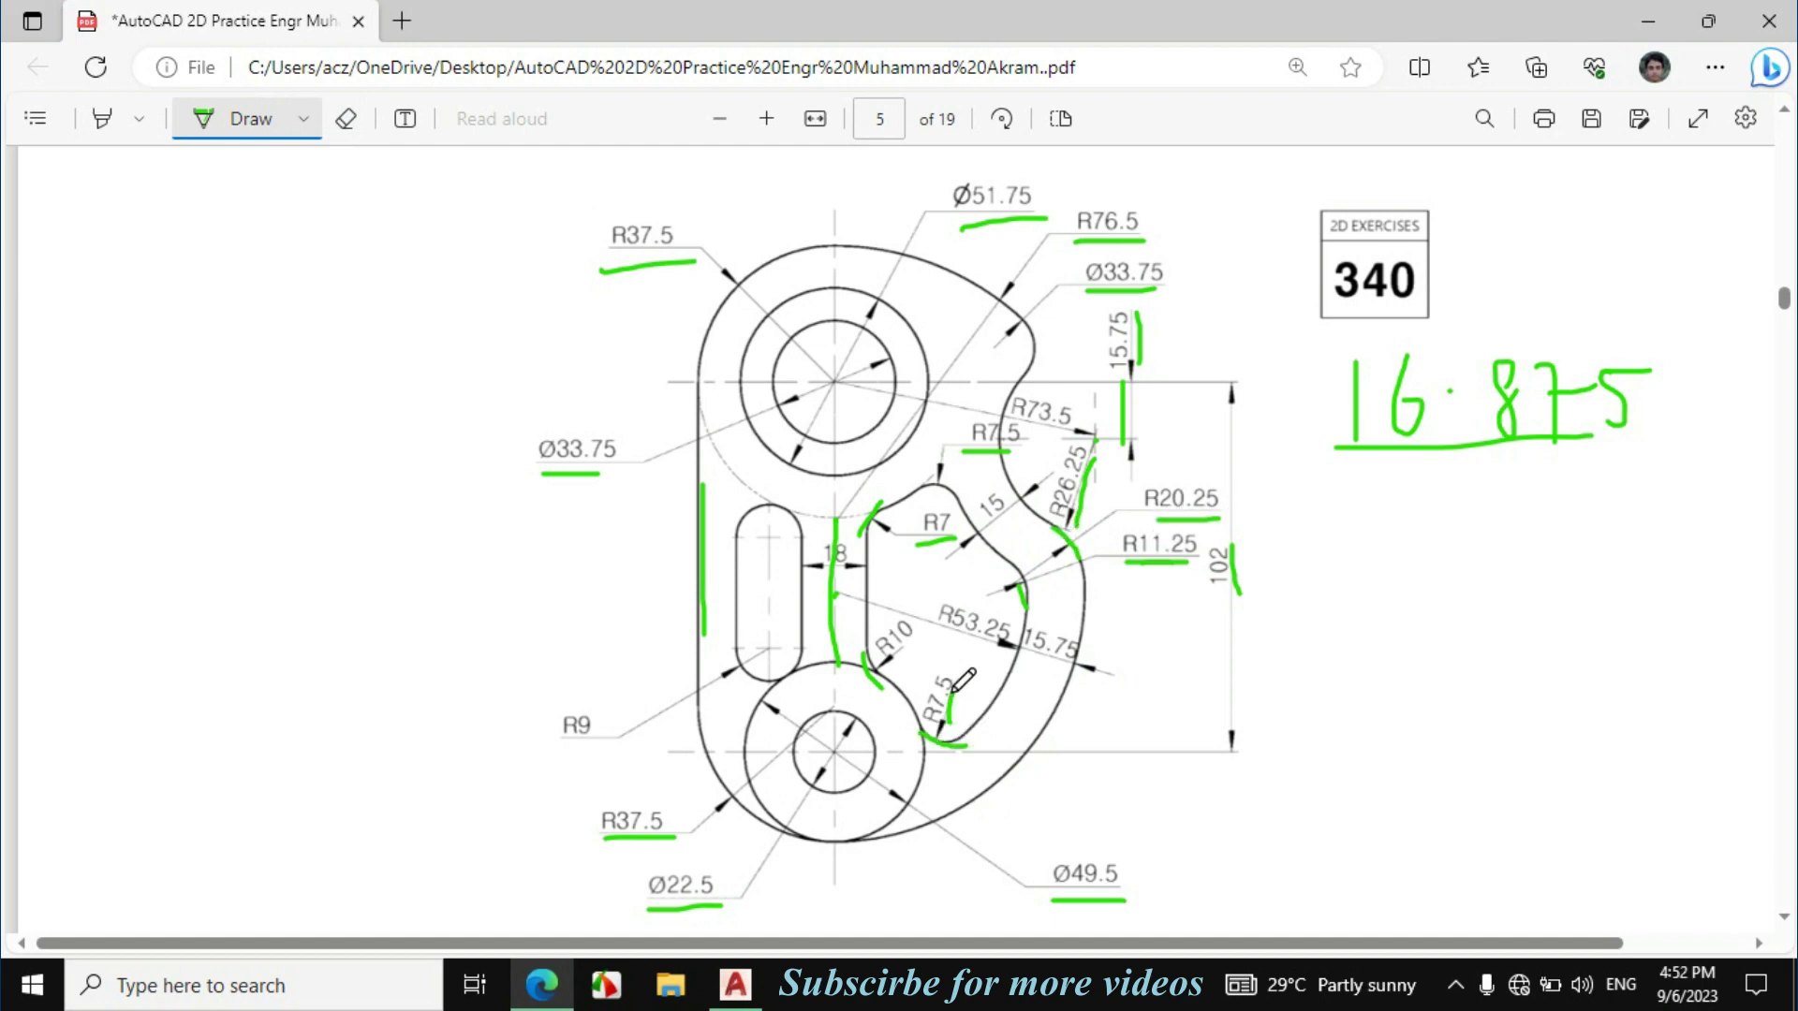
{"action": "left_click", "coordinate": [736, 983]}
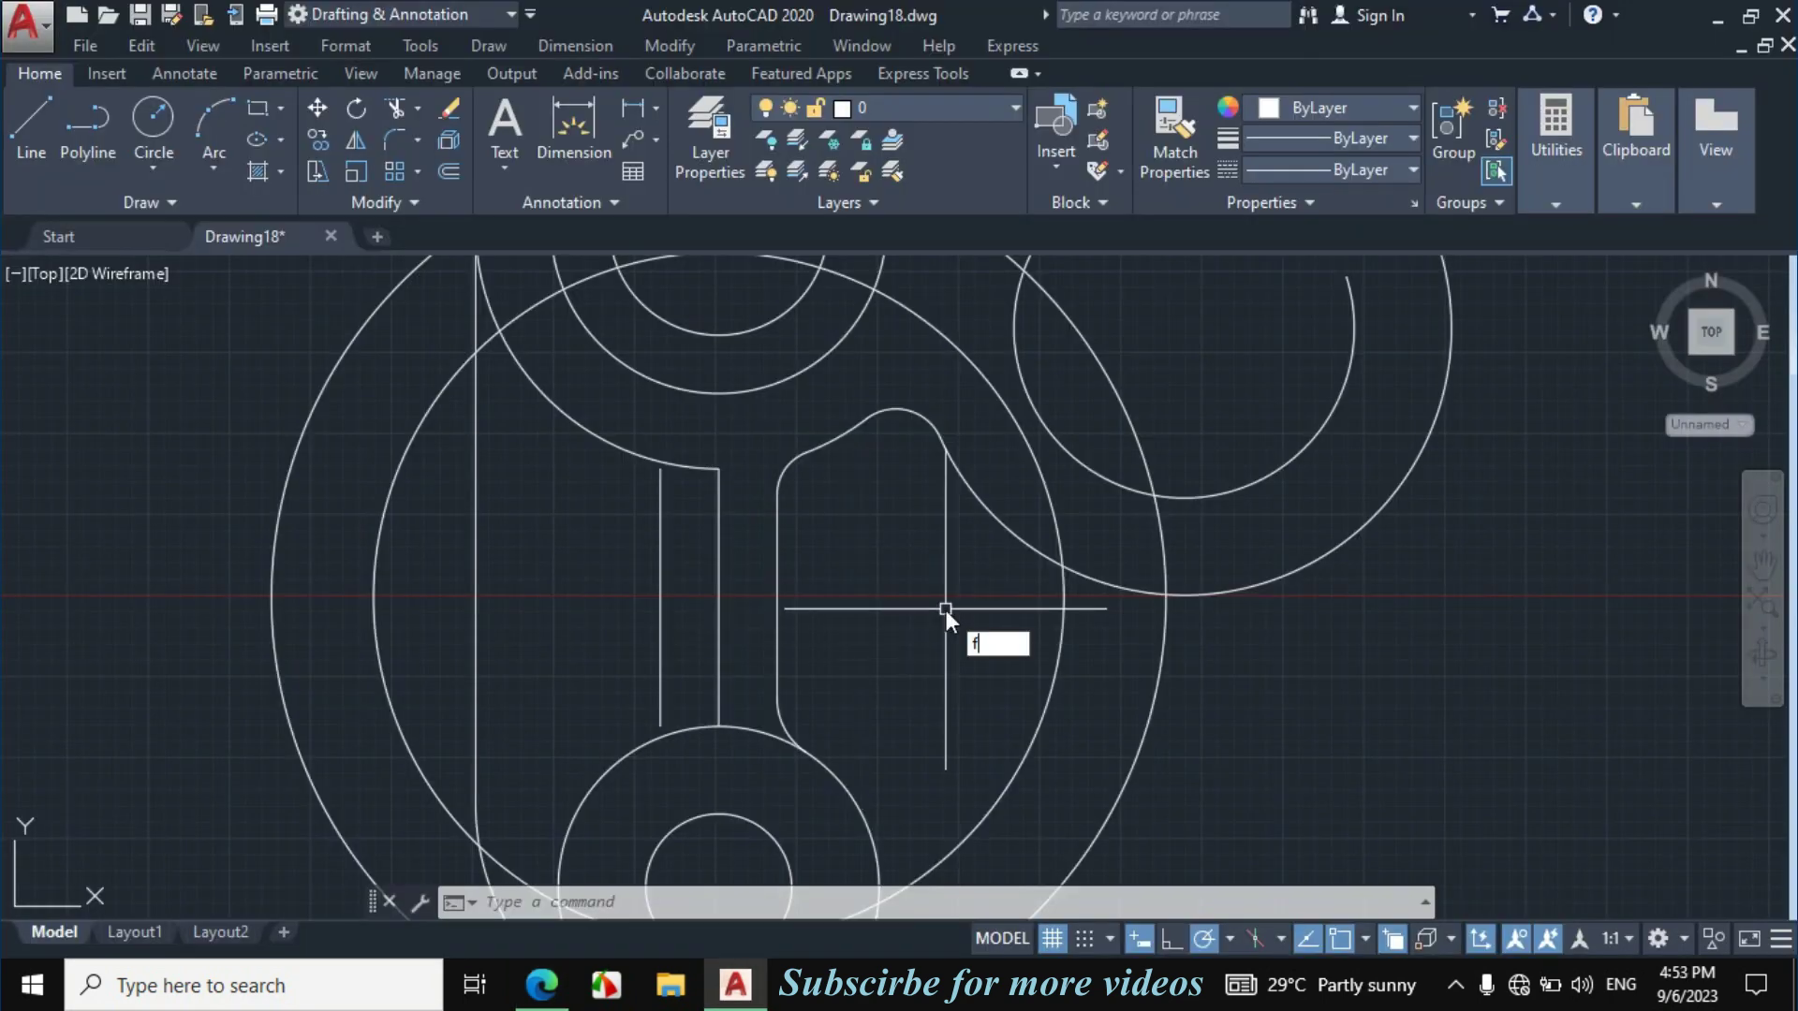
Fillet the large arc to the big circle with radius 11.25.
{"action": "type", "text": "f"}
{"action": "key", "text": "Return"}
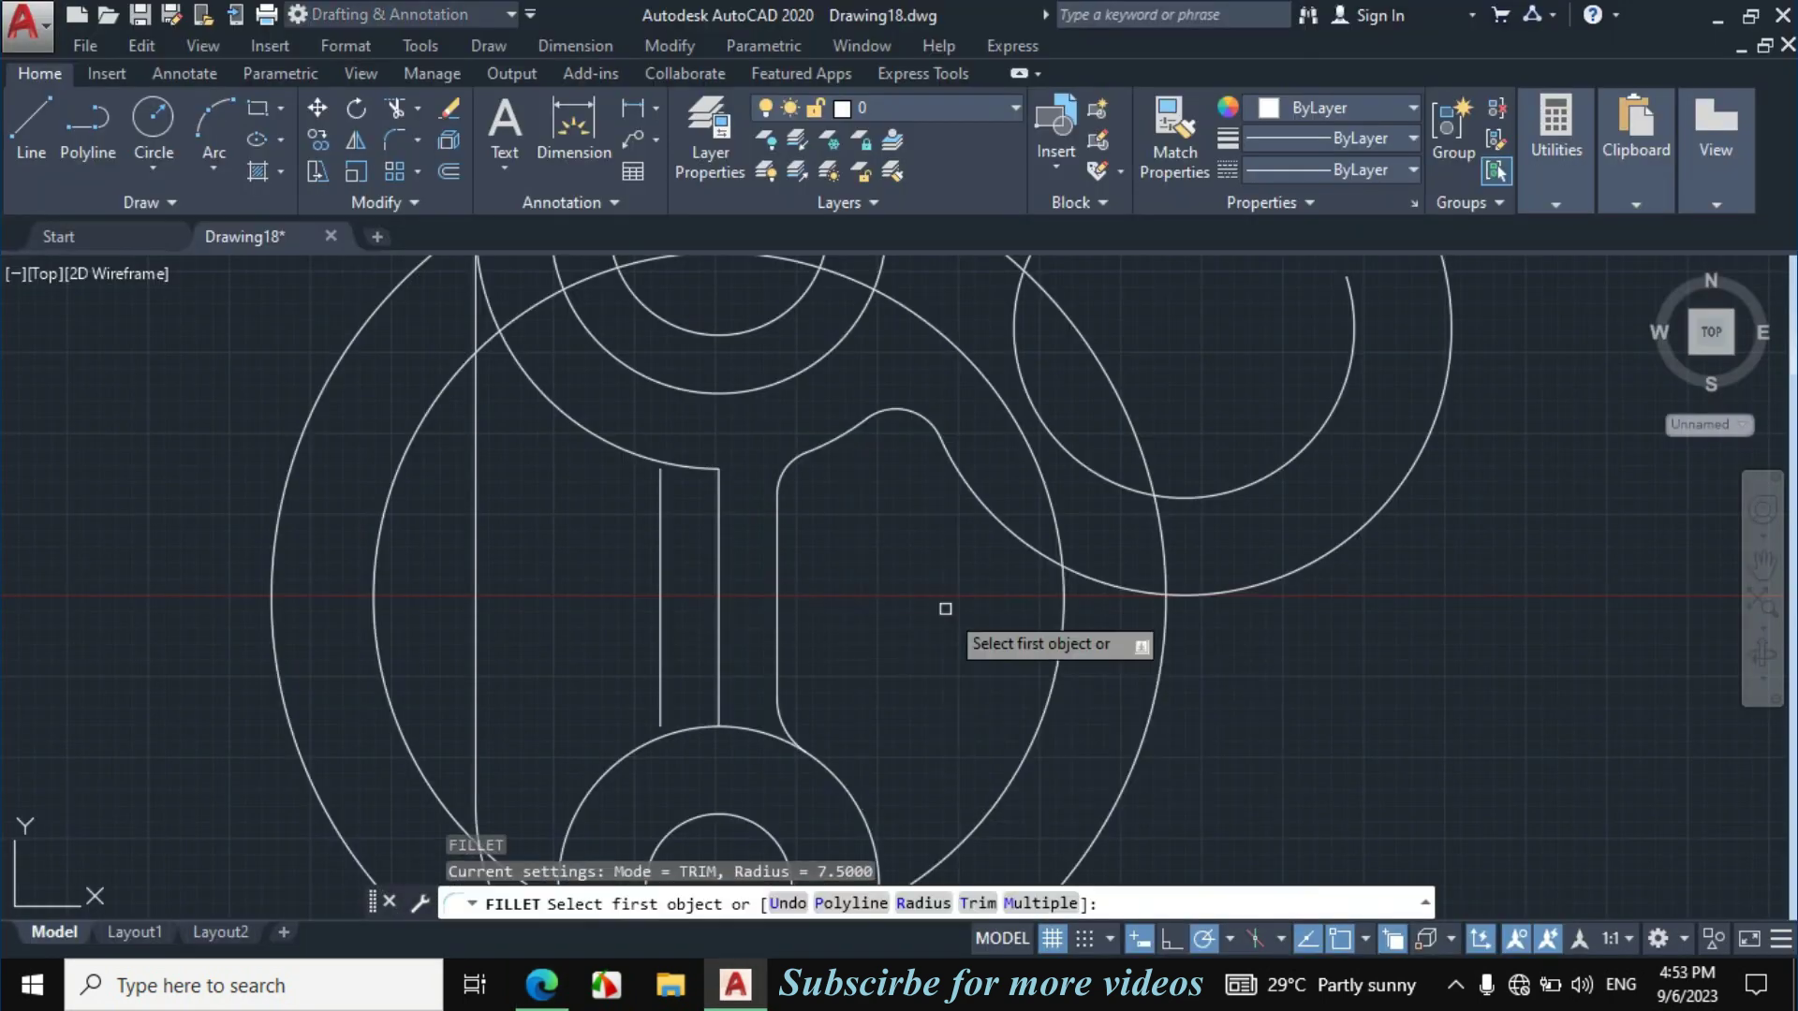
{"action": "type", "text": "r"}
{"action": "key", "text": "Return"}
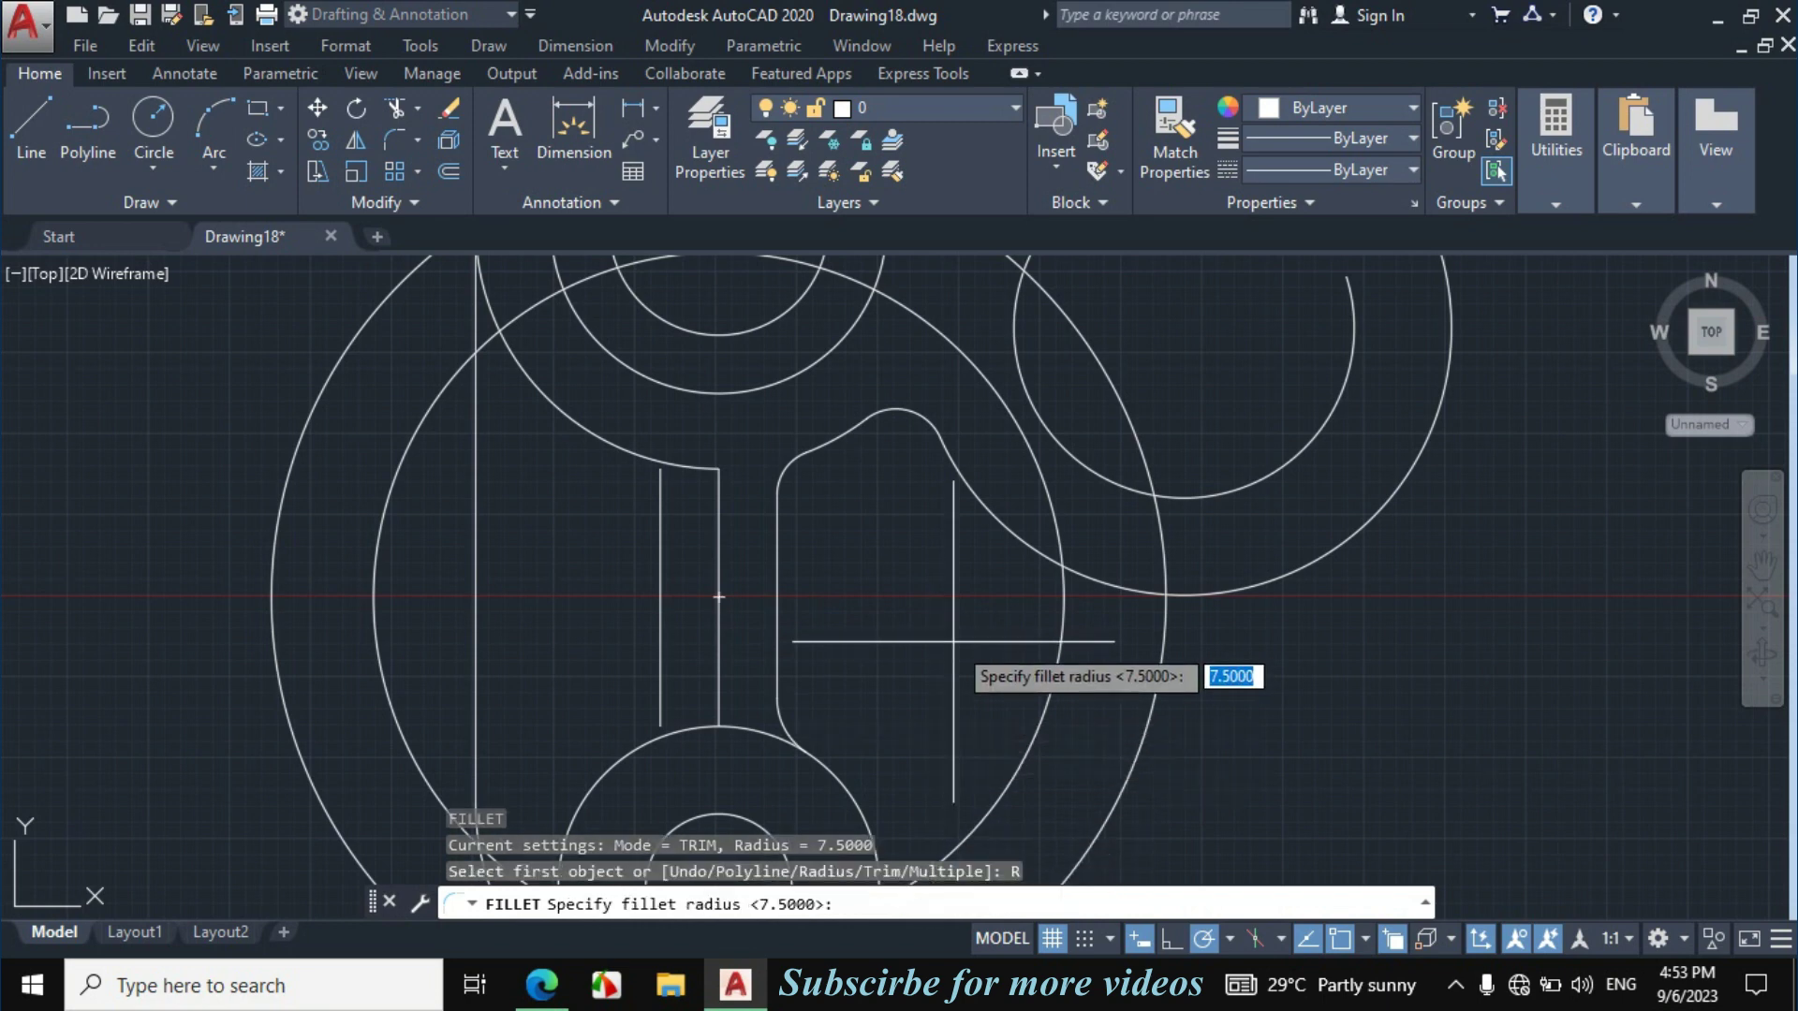
{"action": "type", "text": "11.25"}
{"action": "key", "text": "Return"}
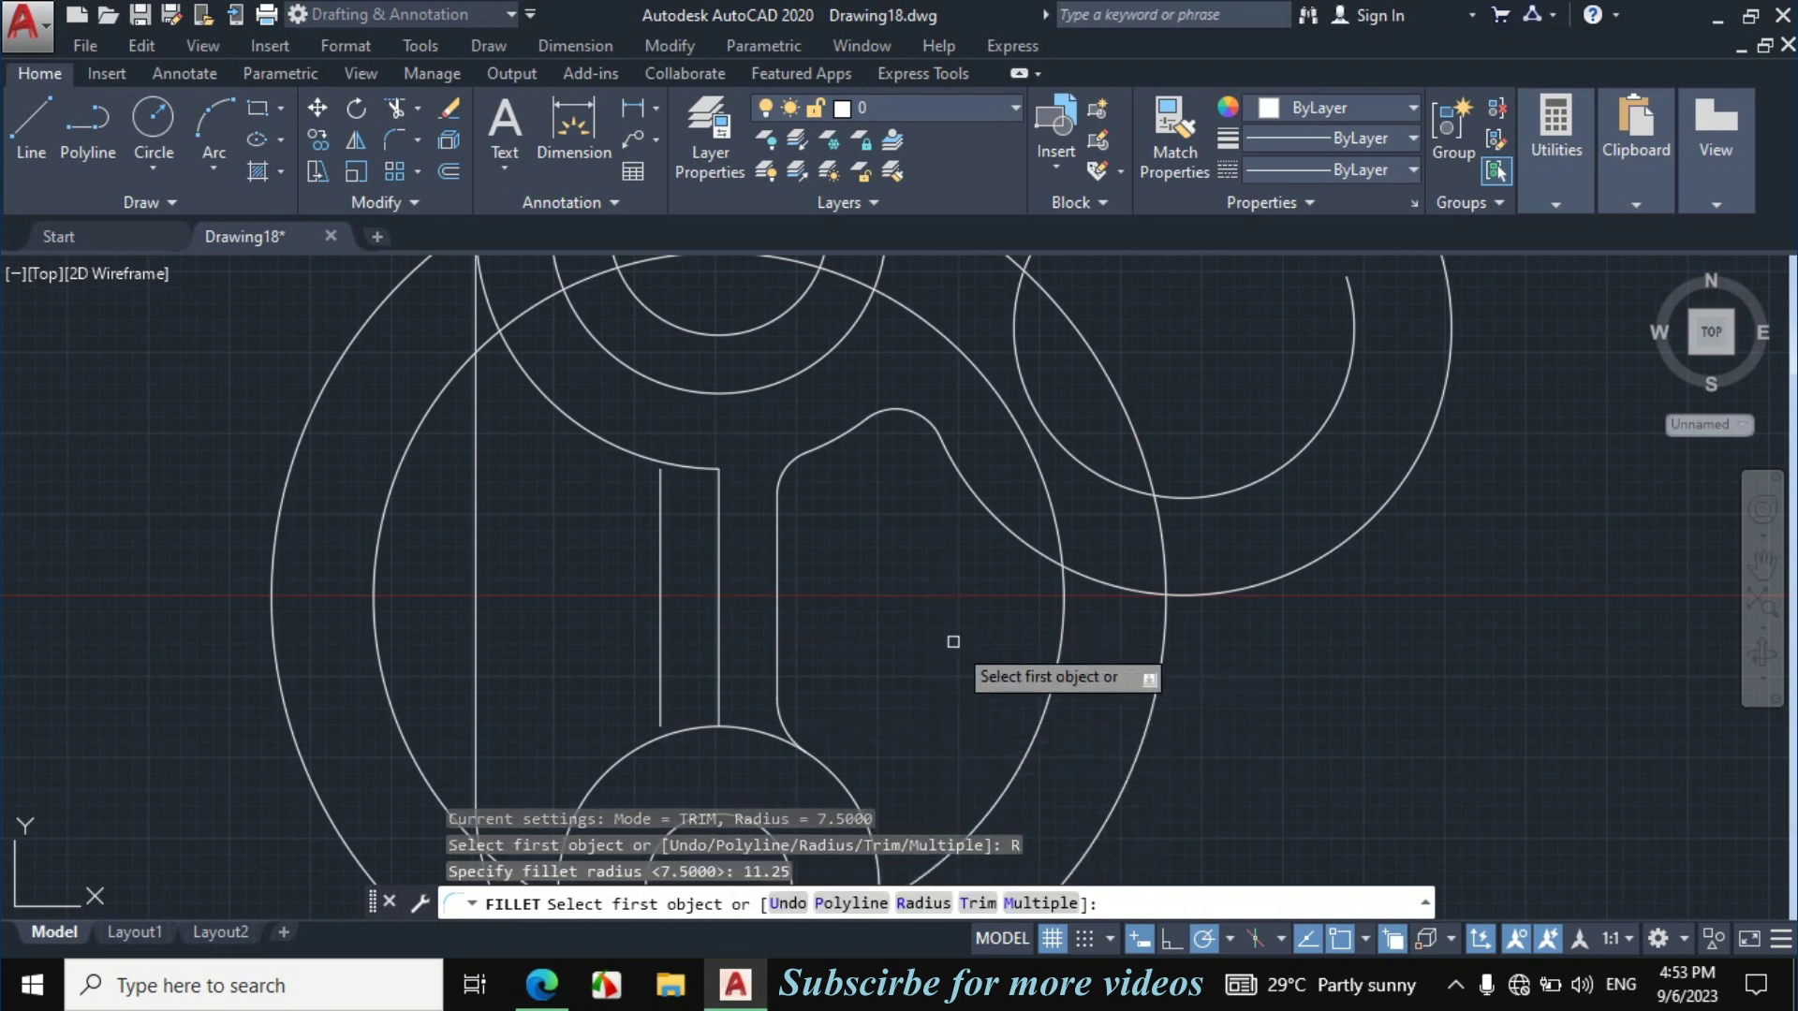
{"action": "left_click", "coordinate": [1018, 538]}
{"action": "left_click", "coordinate": [1064, 625]}
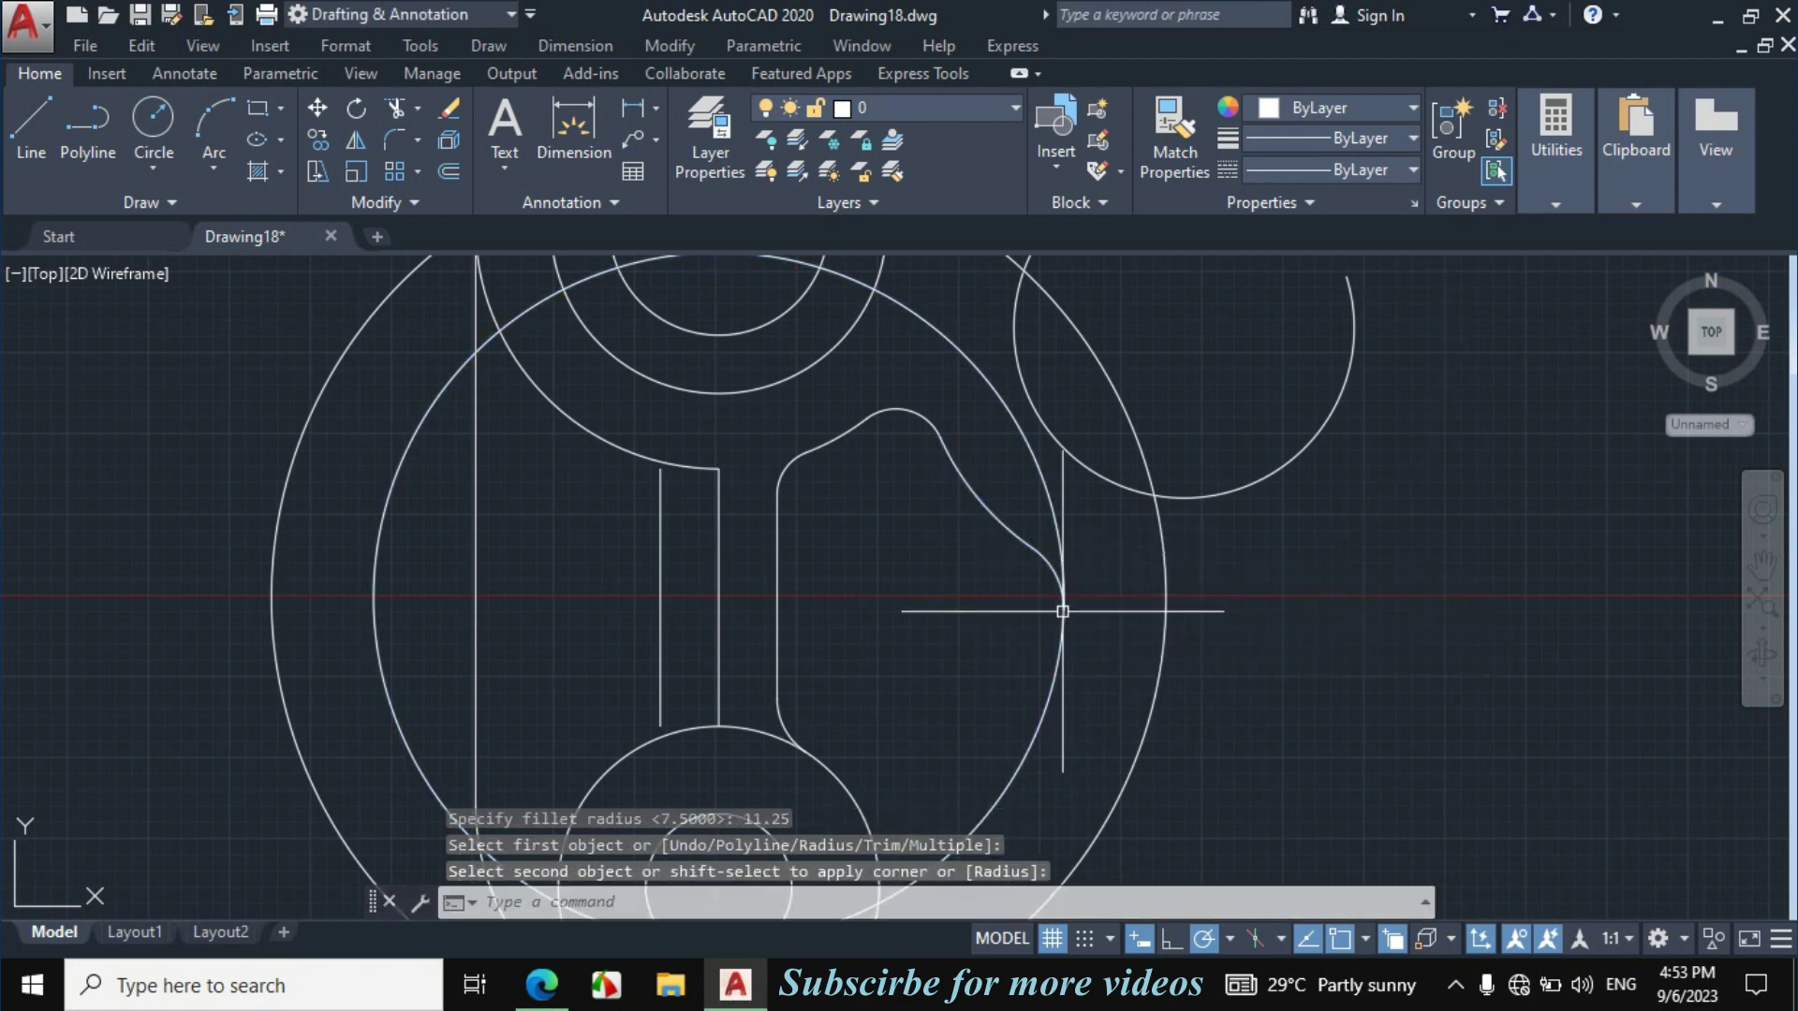
Fillet the bottom circle to the adjoining lower-right arc with radius 7.5.
{"action": "type", "text": "f"}
{"action": "key", "text": "Escape"}
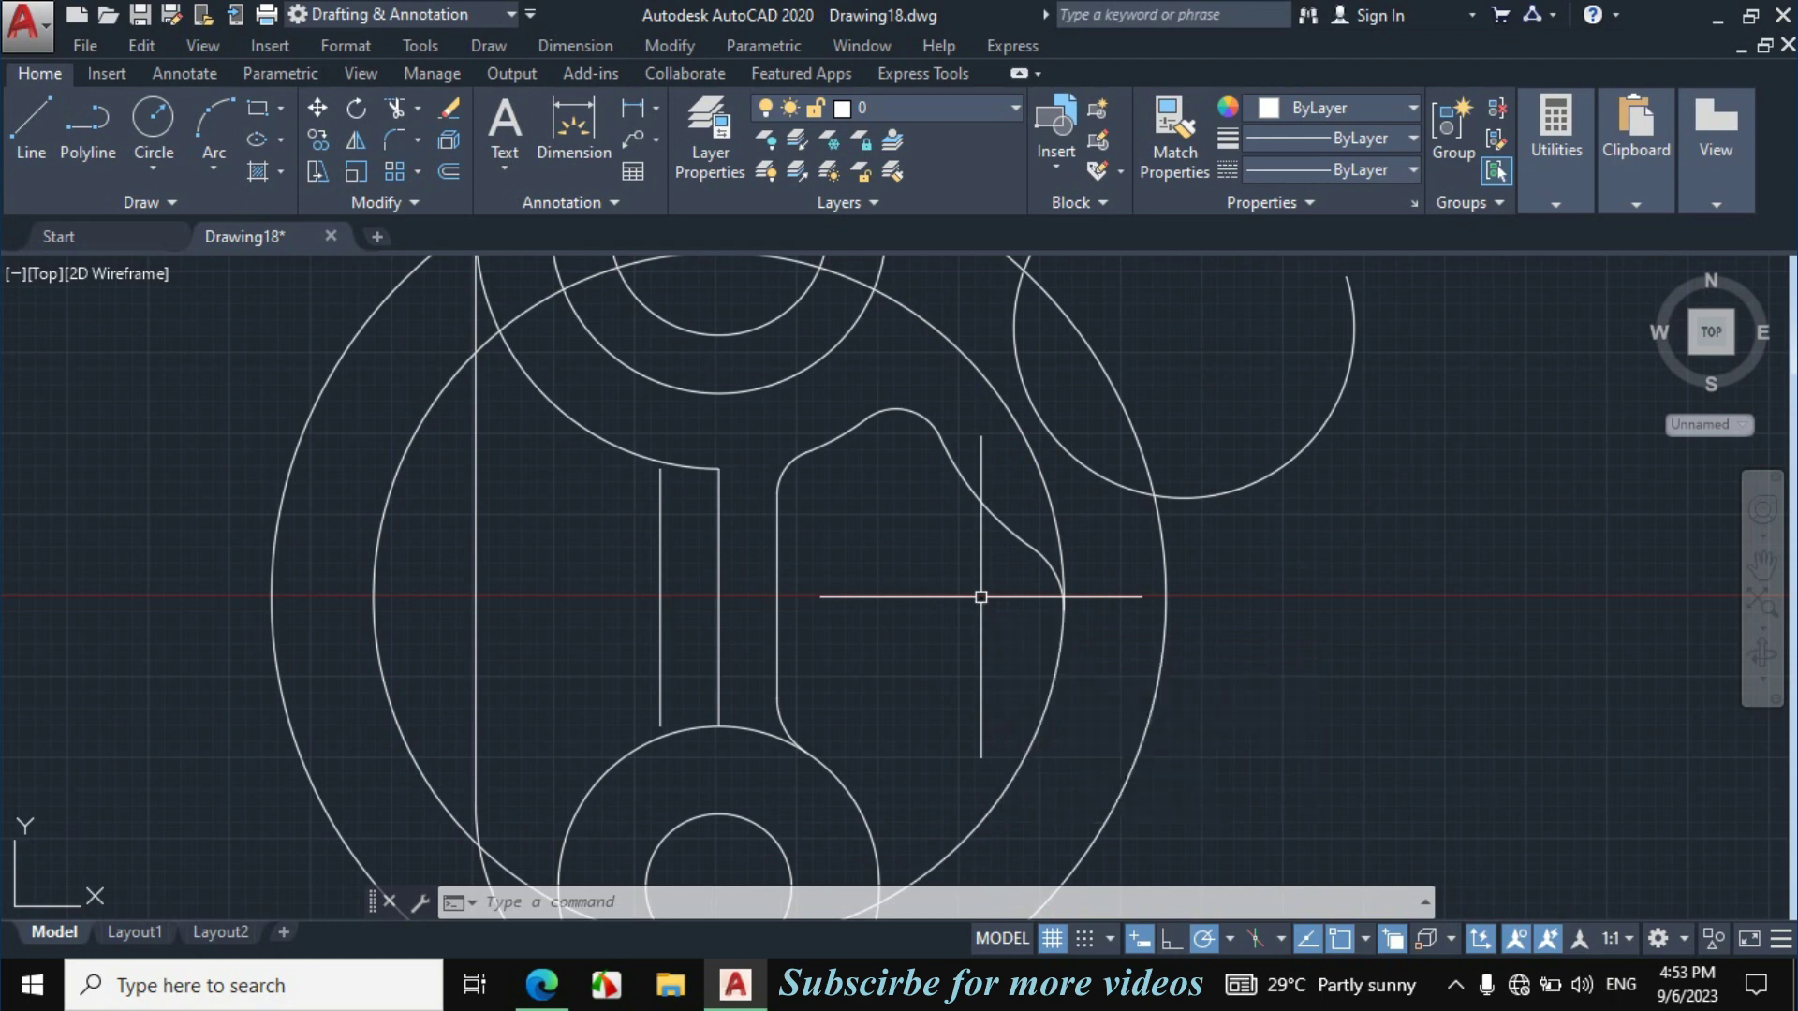
{"action": "key", "text": "Return"}
{"action": "type", "text": "r"}
{"action": "key", "text": "Return"}
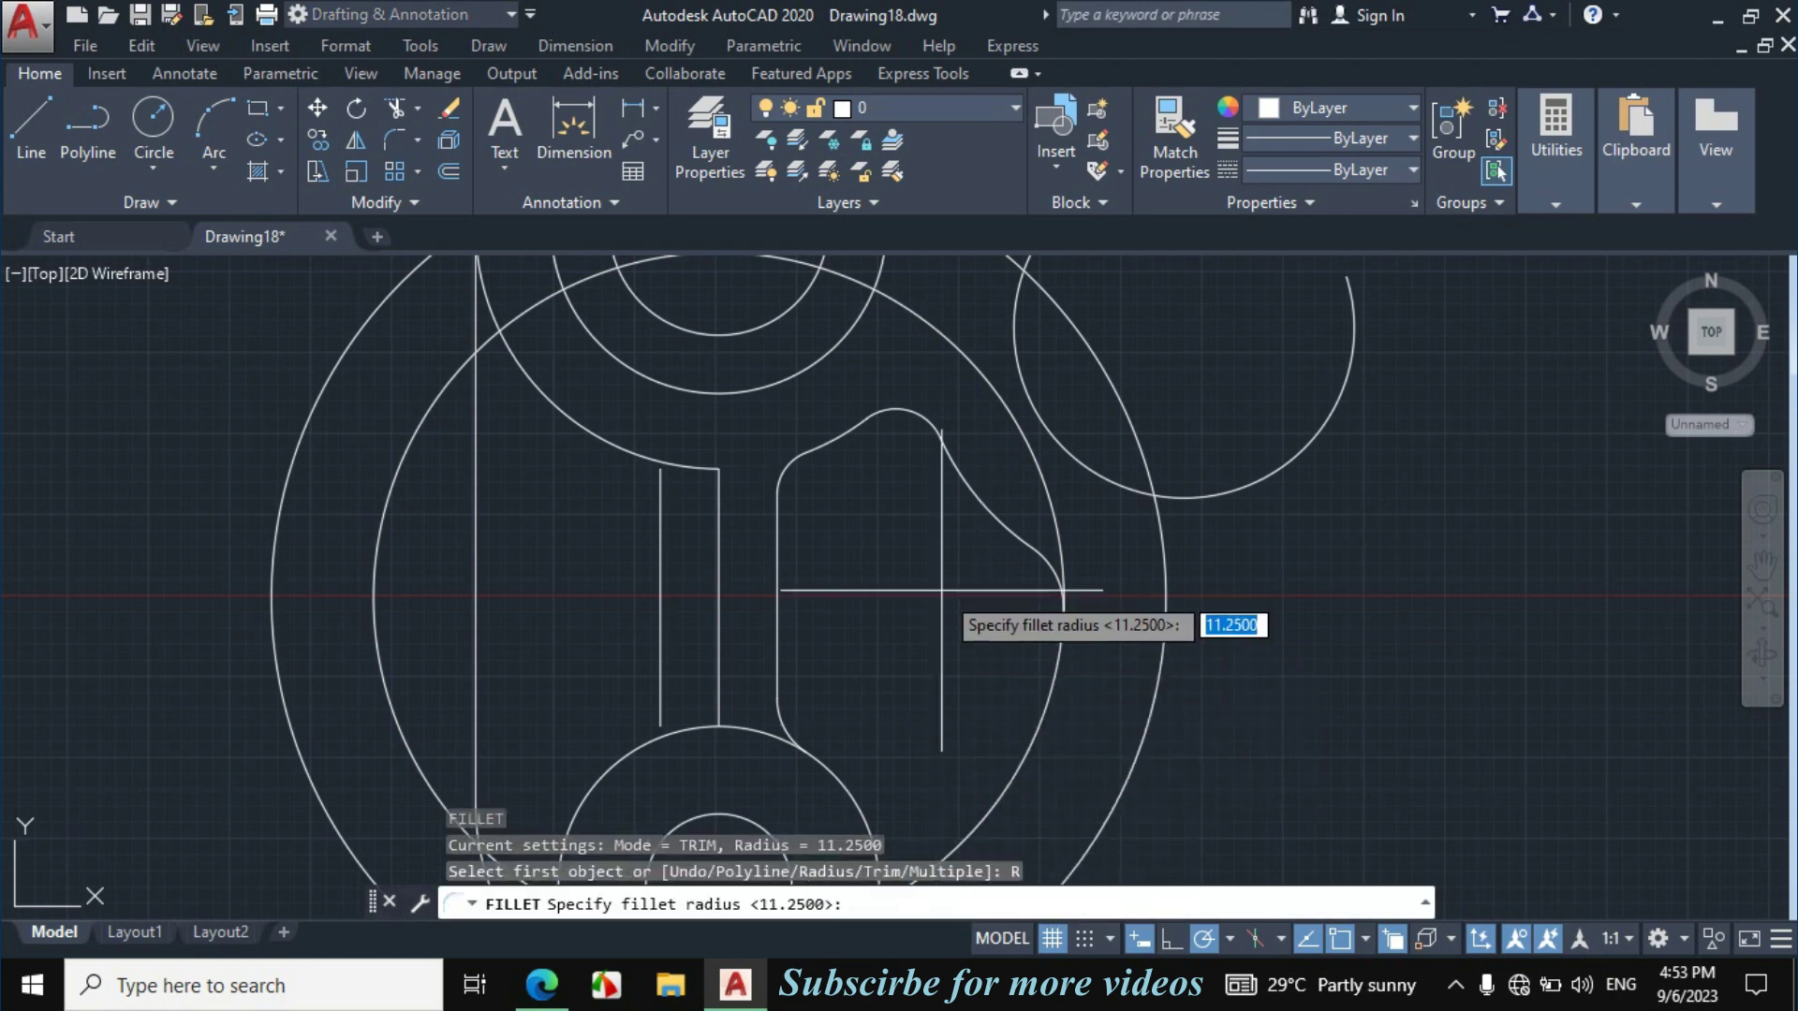
{"action": "type", "text": "7.5"}
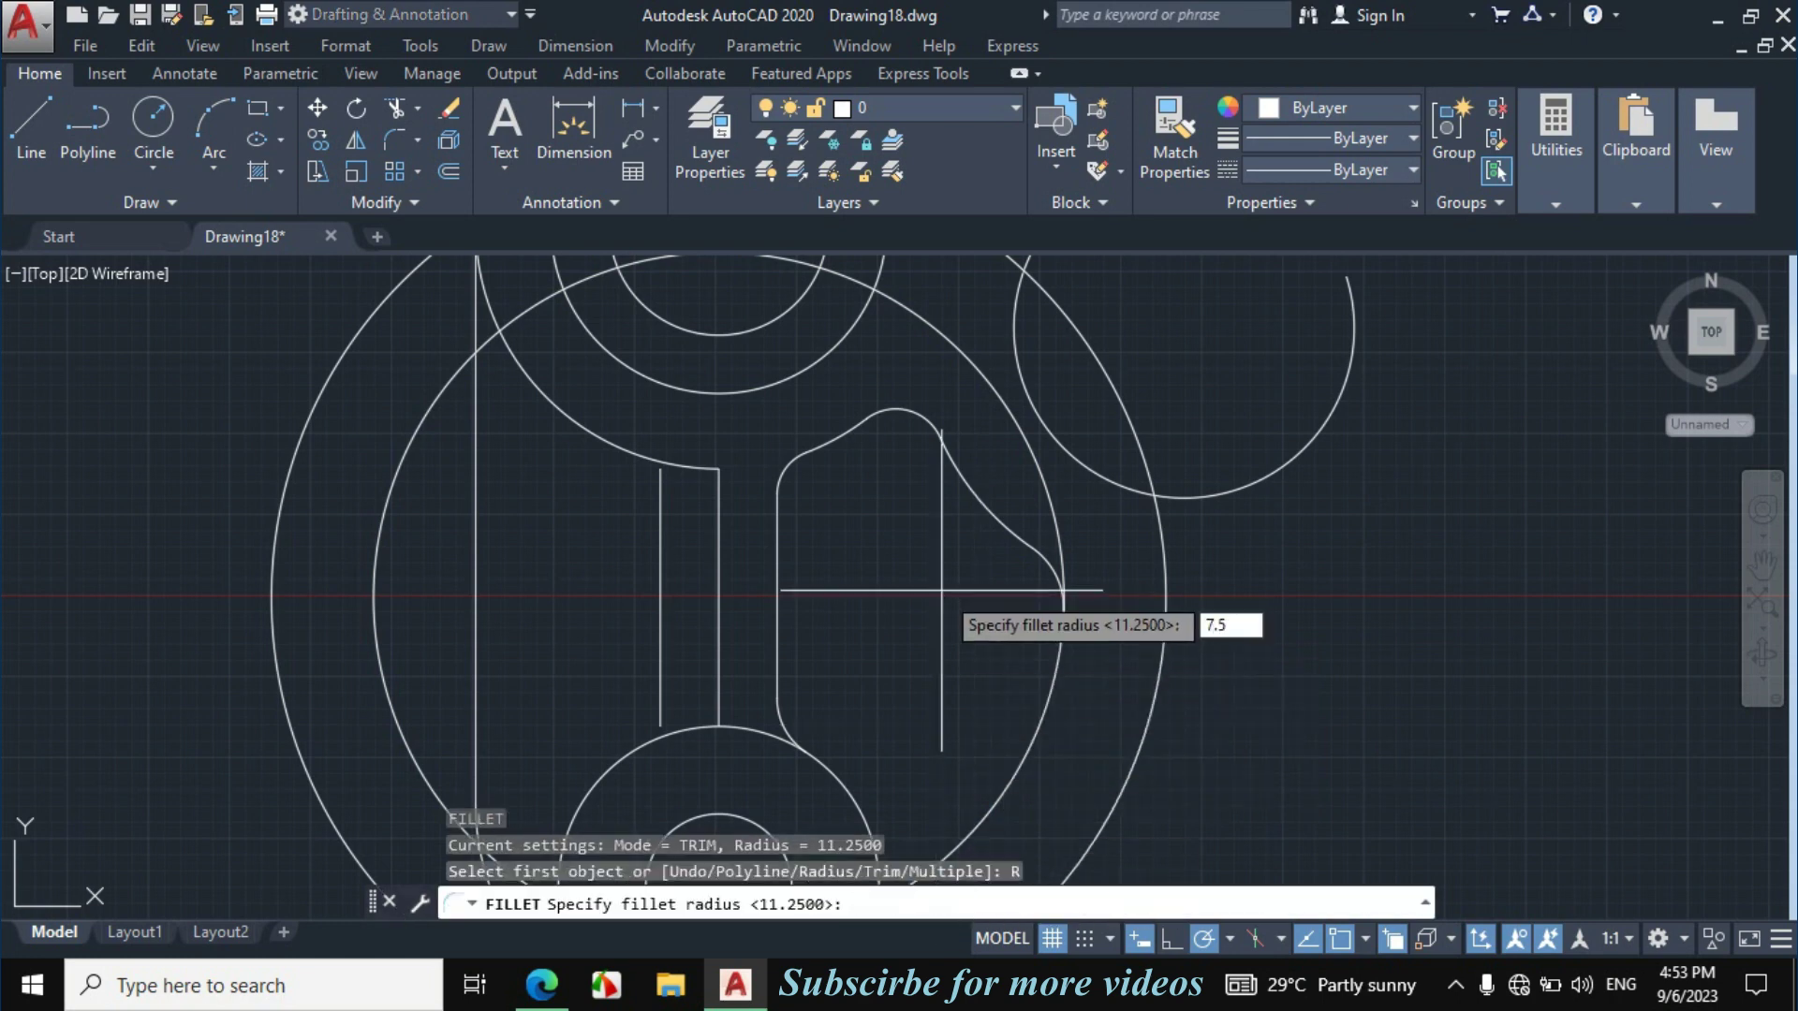
{"action": "key", "text": "Return"}
{"action": "scroll", "coordinate": [999, 581], "scroll_direction": "down", "scroll_amount": 3}
{"action": "scroll", "coordinate": [951, 602], "scroll_direction": "up", "scroll_amount": 3}
{"action": "left_click", "coordinate": [874, 679]}
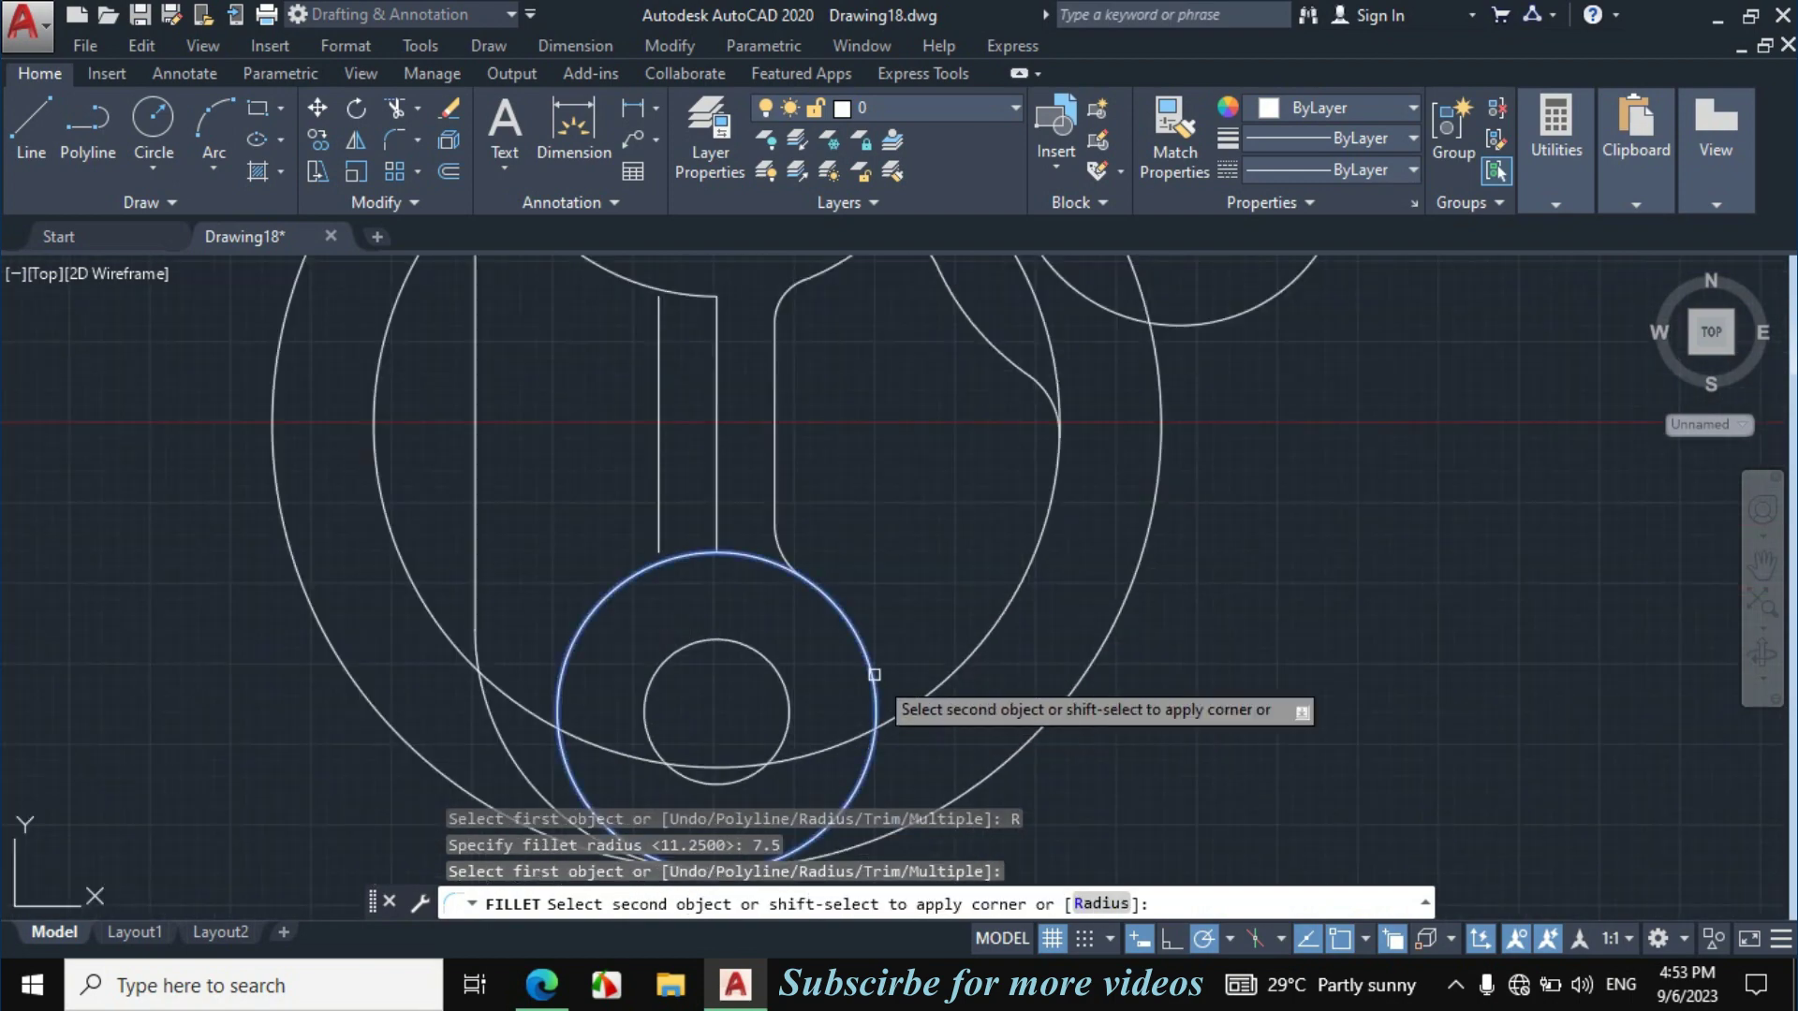
{"action": "left_click", "coordinate": [905, 695]}
{"action": "scroll", "coordinate": [919, 637], "scroll_direction": "down", "scroll_amount": 3}
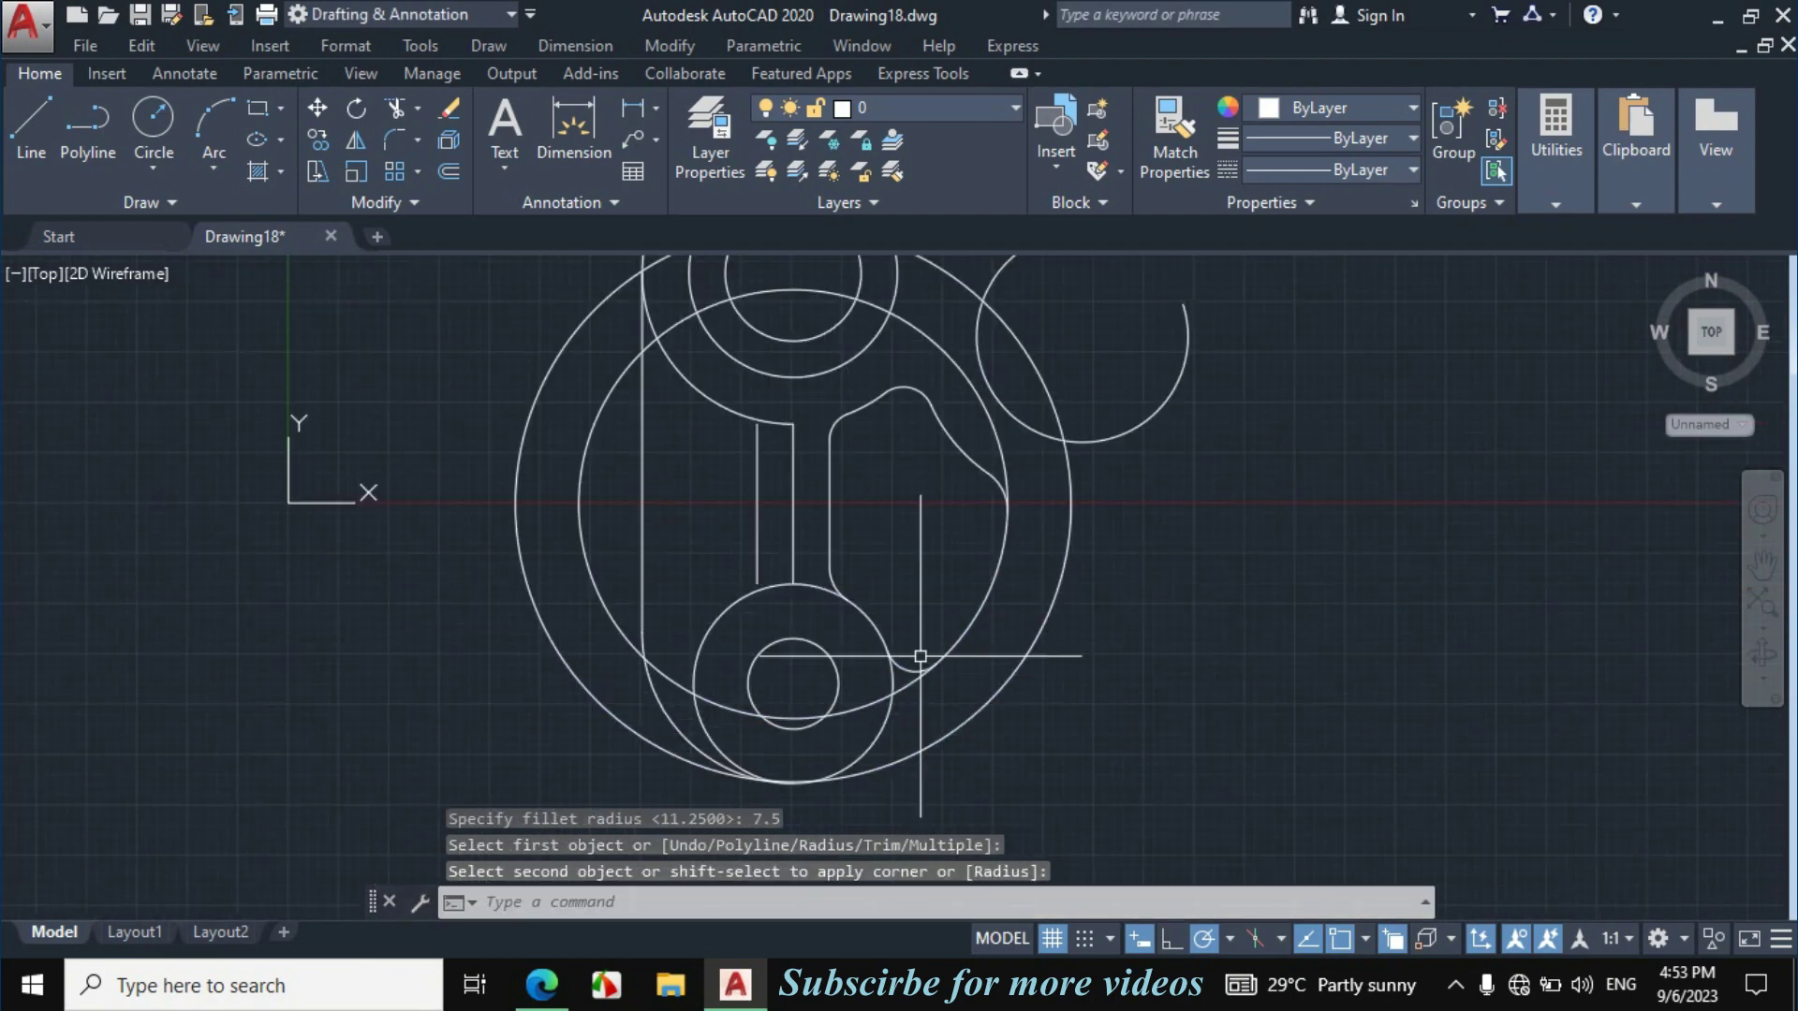
{"action": "scroll", "coordinate": [1067, 496], "scroll_direction": "up", "scroll_amount": 3}
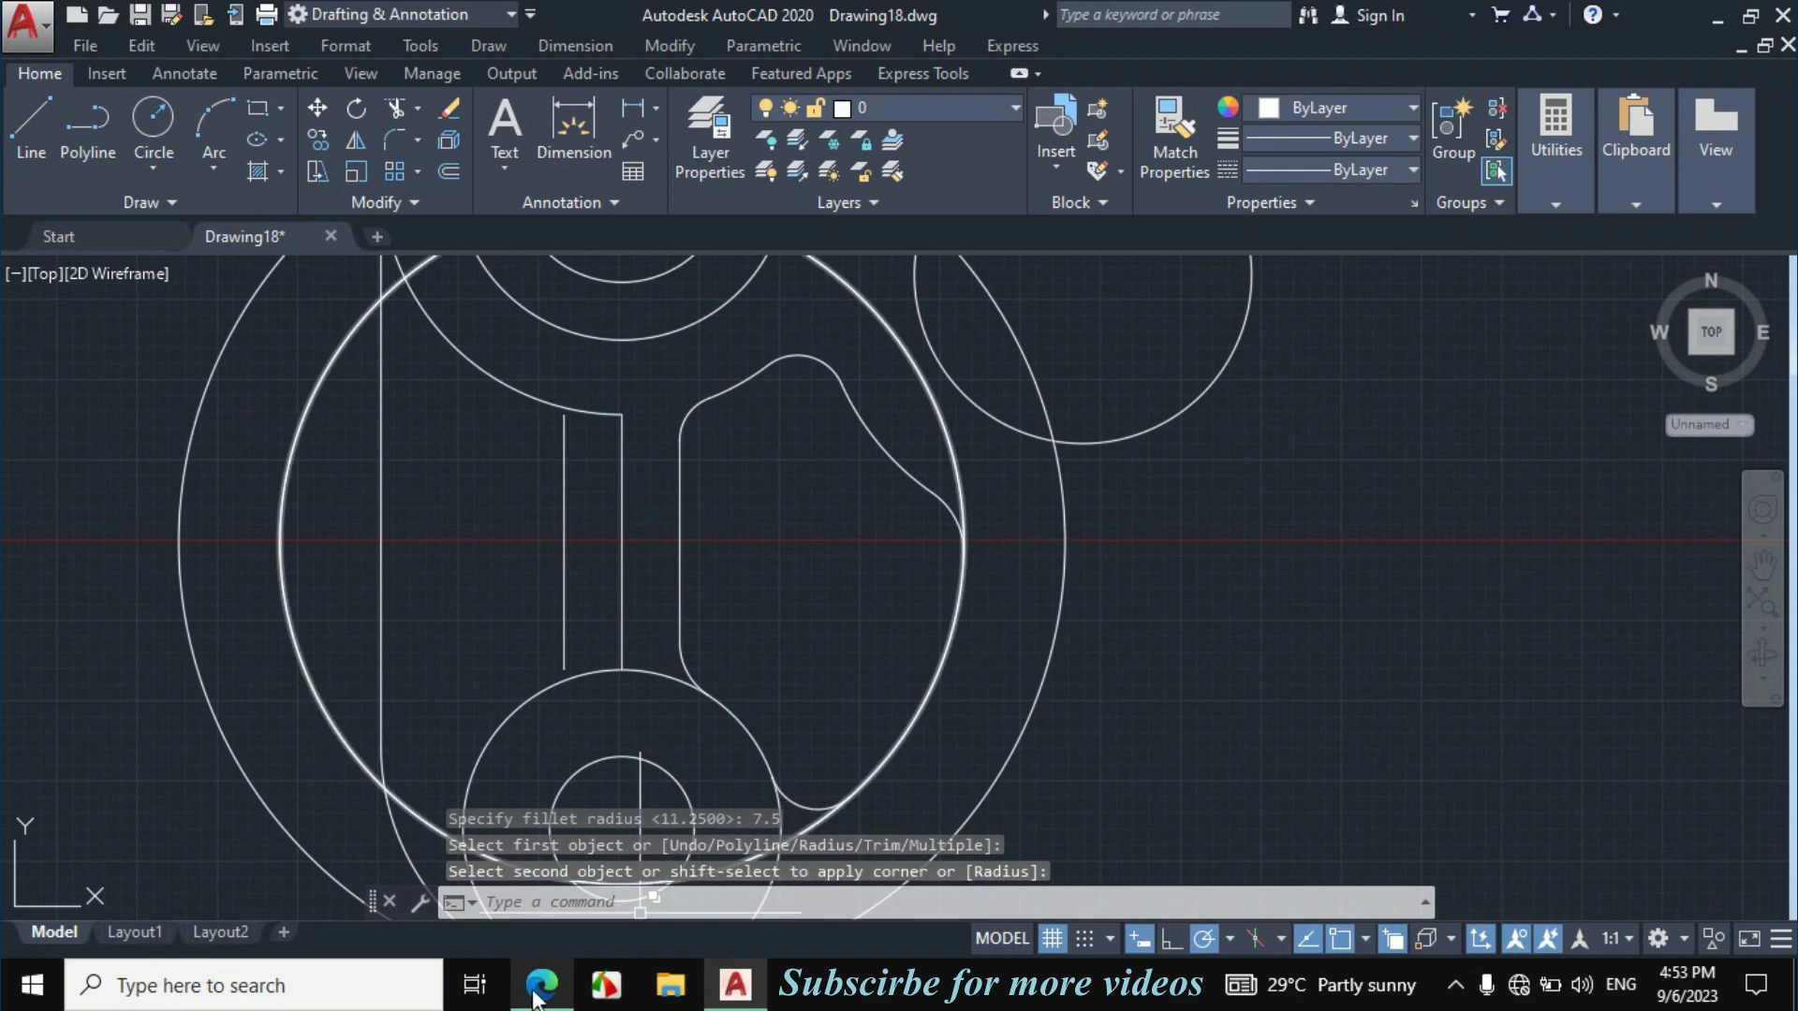
{"action": "left_click", "coordinate": [541, 983]}
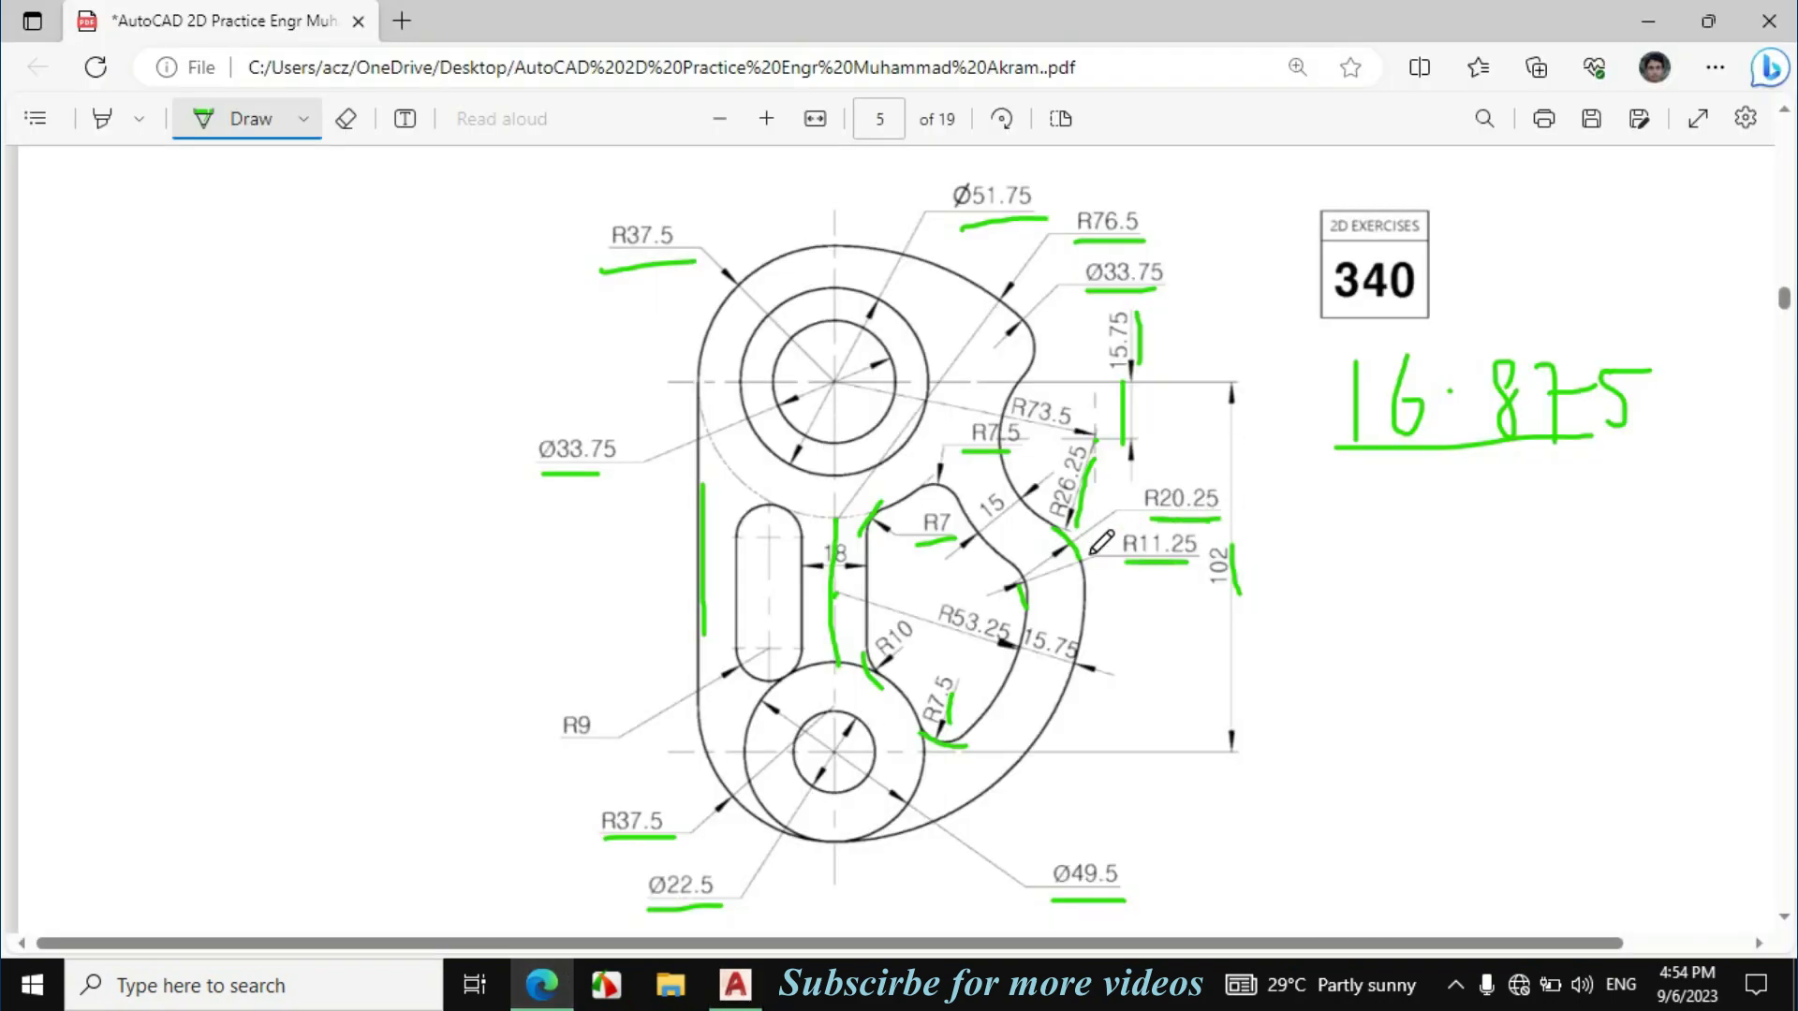
{"action": "left_click", "coordinate": [754, 982]}
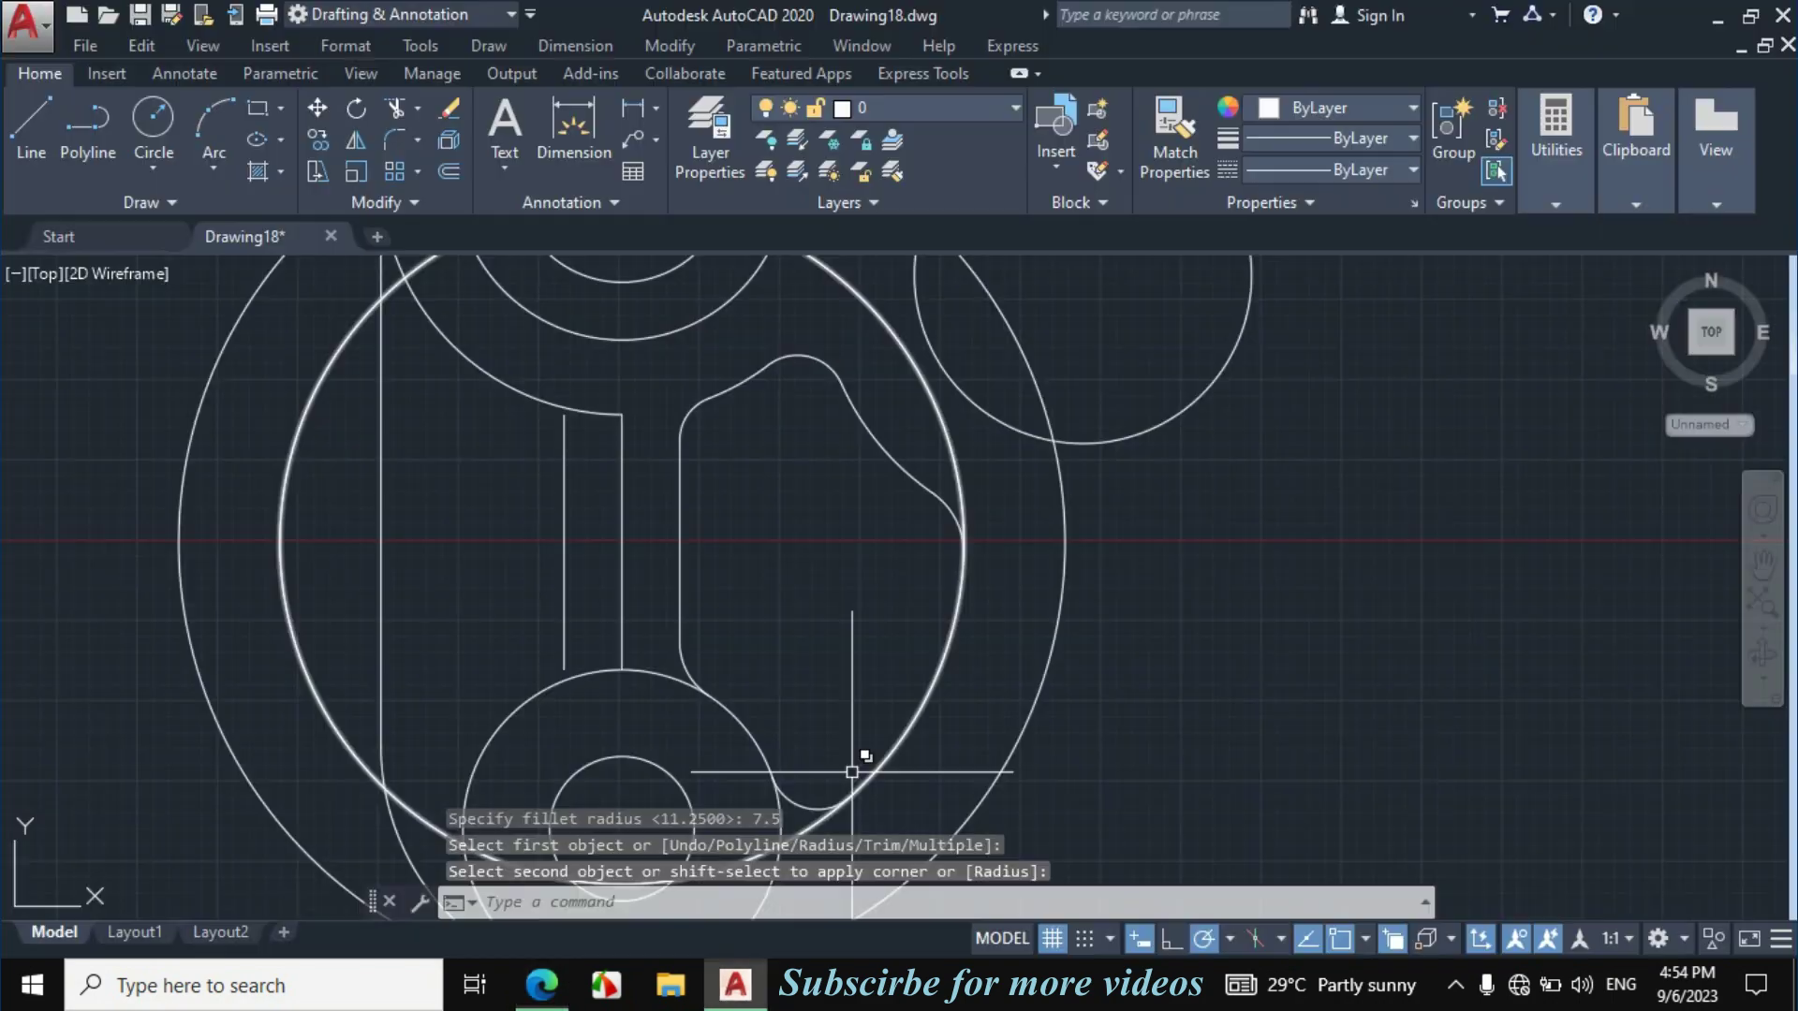
Fillet the upper-right R26.25 arc into the big outer circle with radius 20.25.
{"action": "type", "text": "f"}
{"action": "key", "text": "Return"}
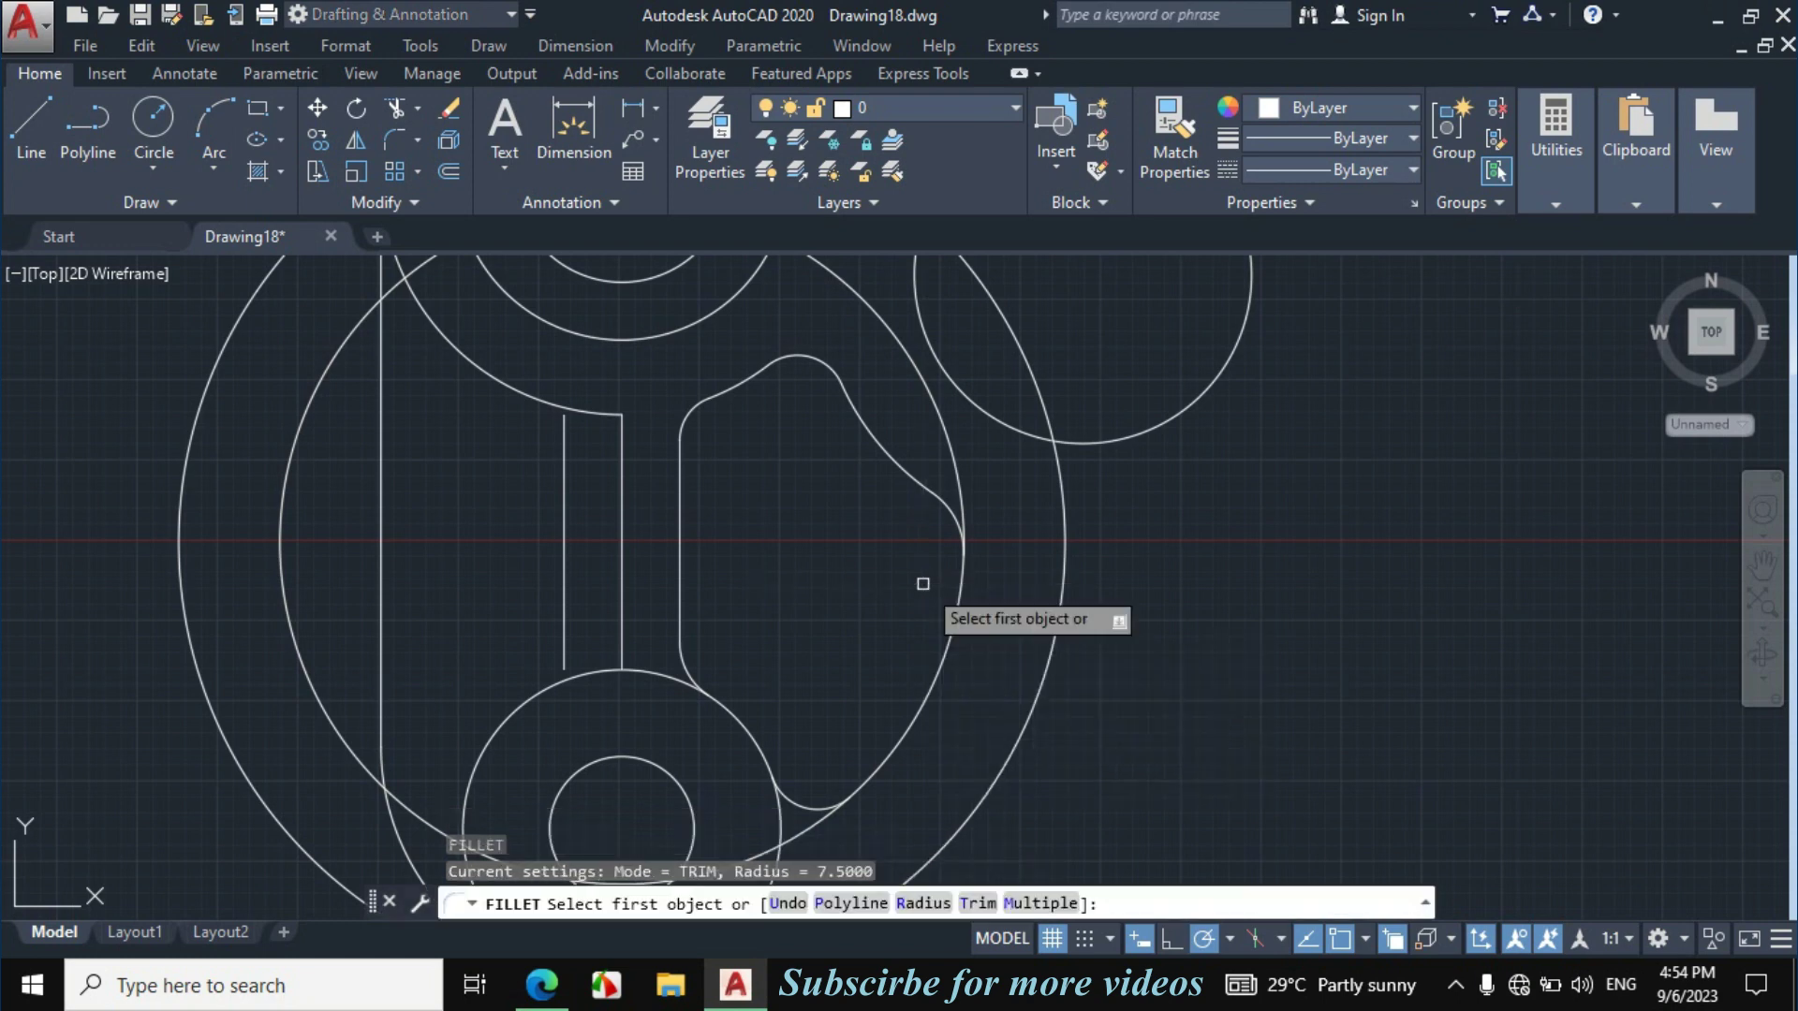
{"action": "left_click", "coordinate": [923, 903]}
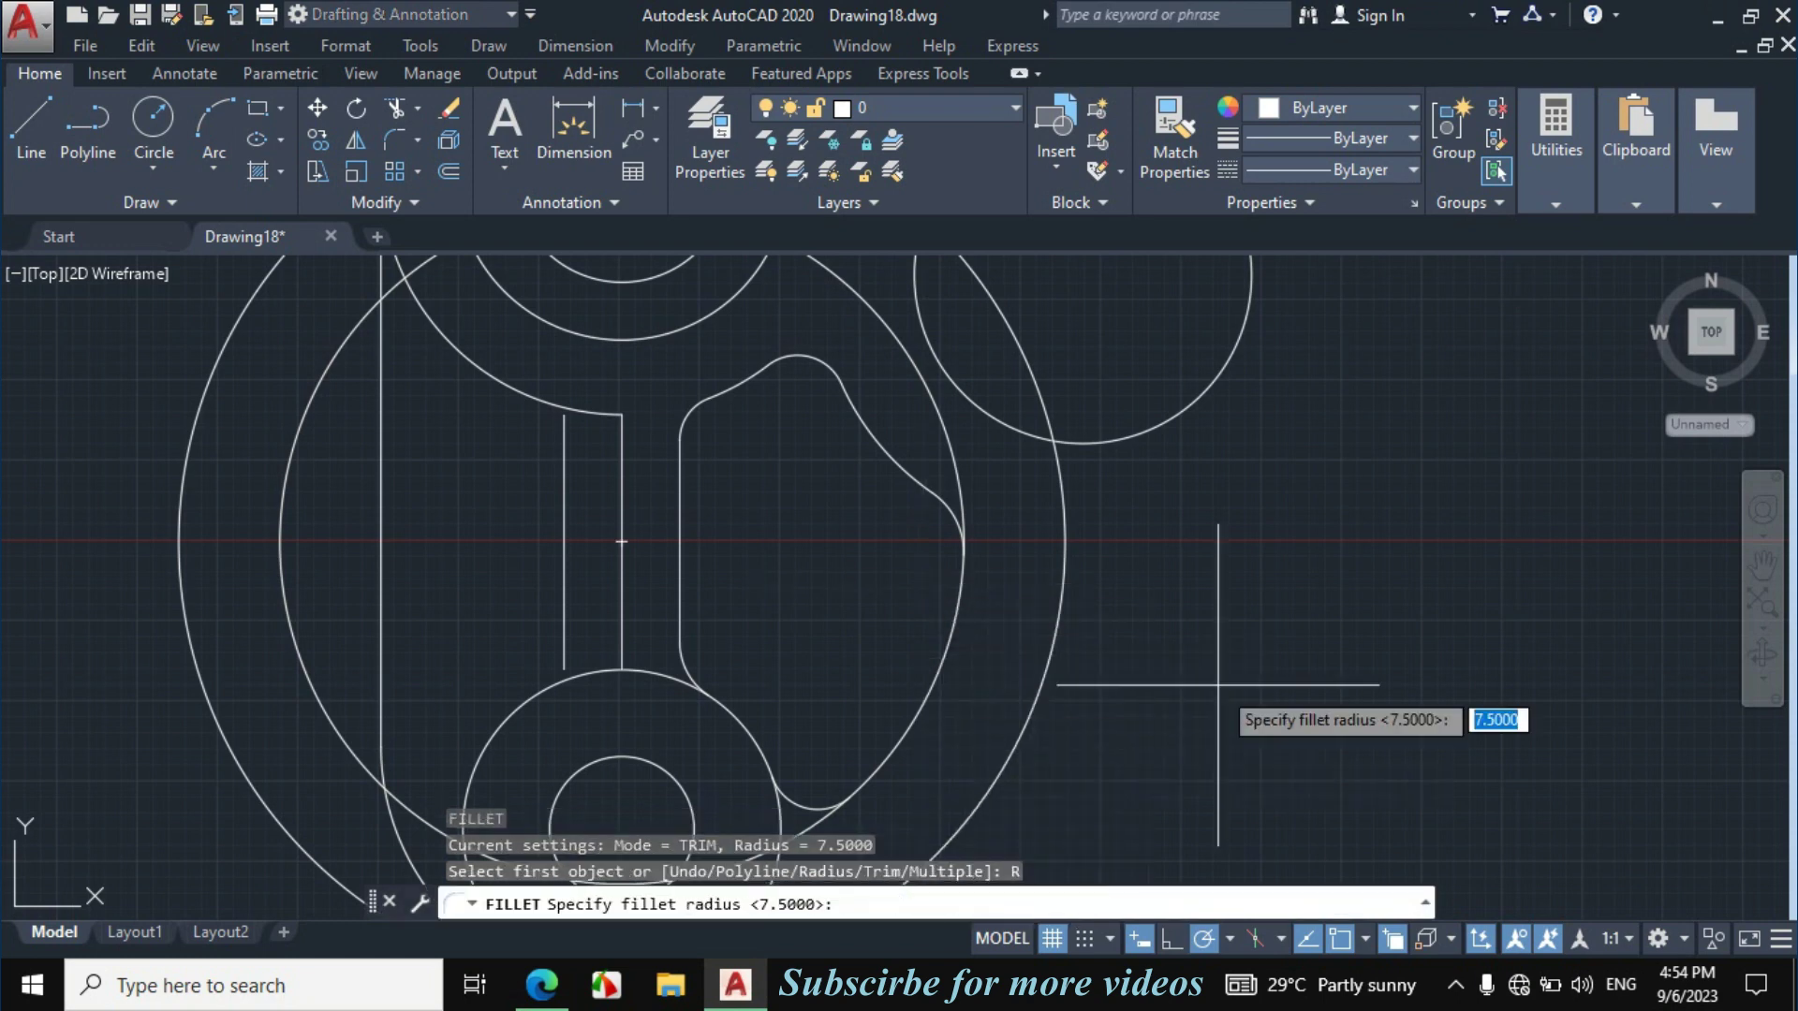
{"action": "type", "text": "20"}
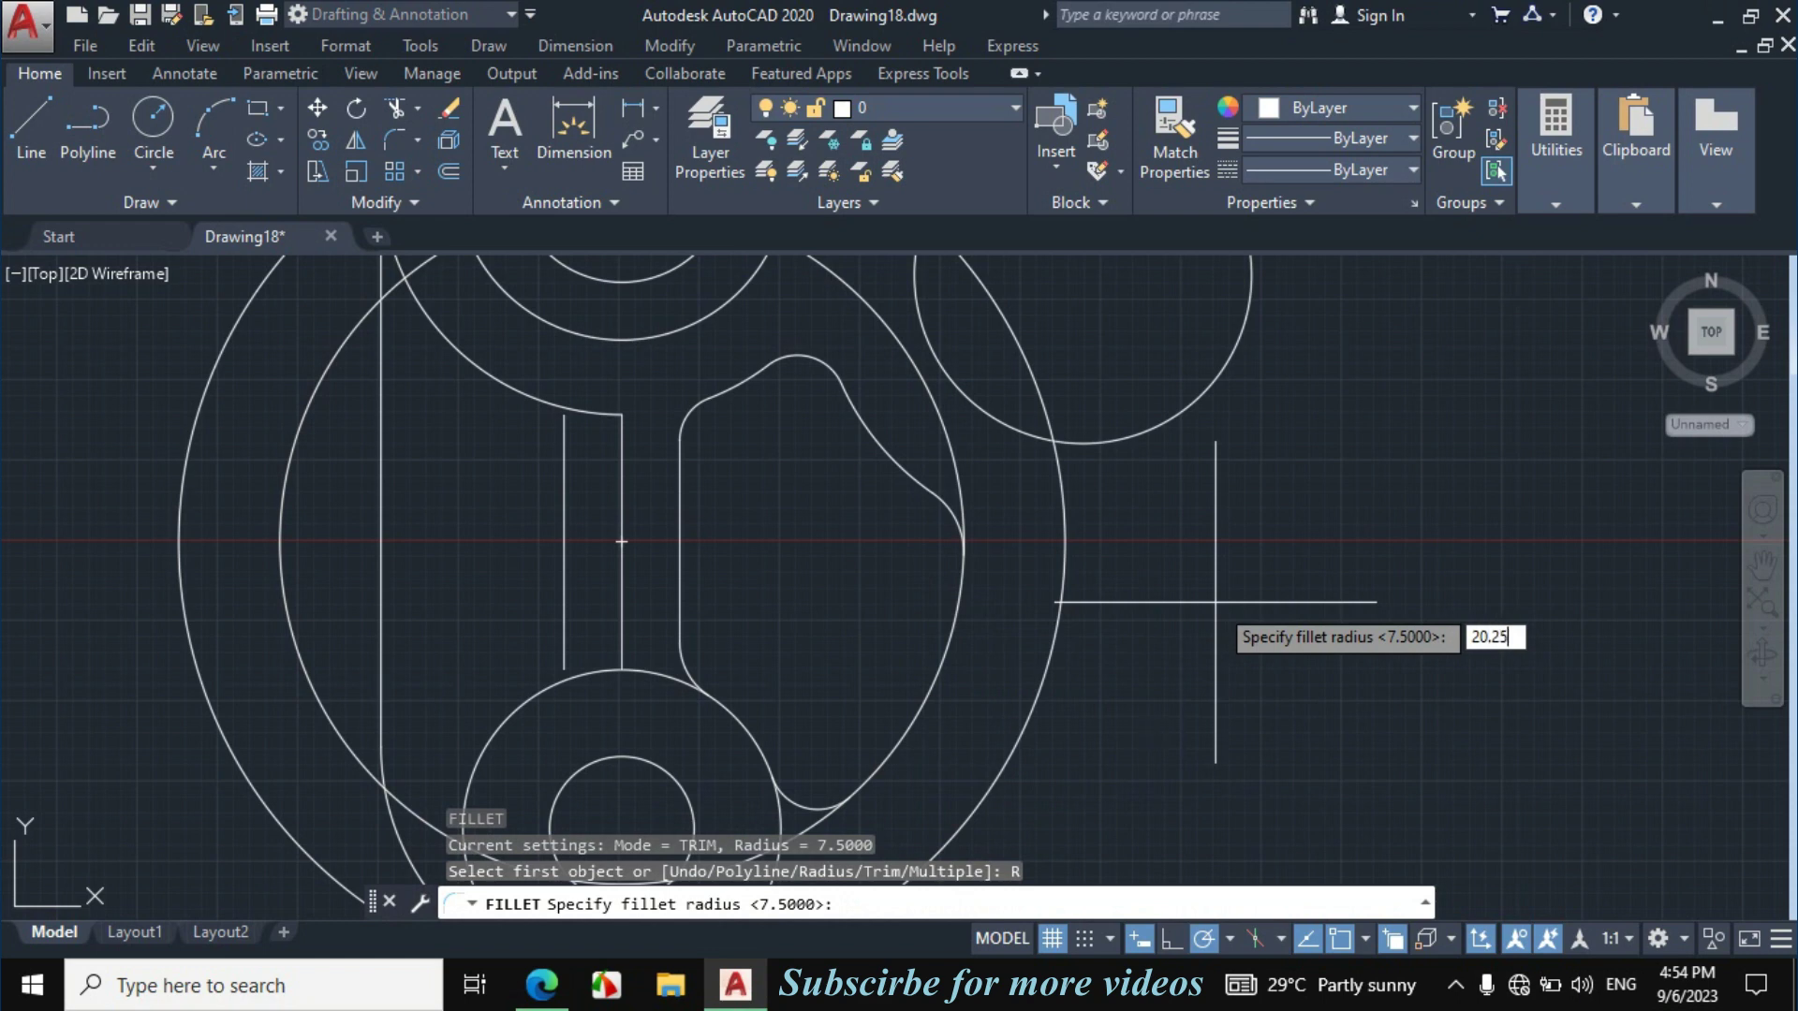
{"action": "type", "text": ".25"}
{"action": "key", "text": "Return"}
{"action": "scroll", "coordinate": [1144, 650], "scroll_direction": "down", "scroll_amount": 2}
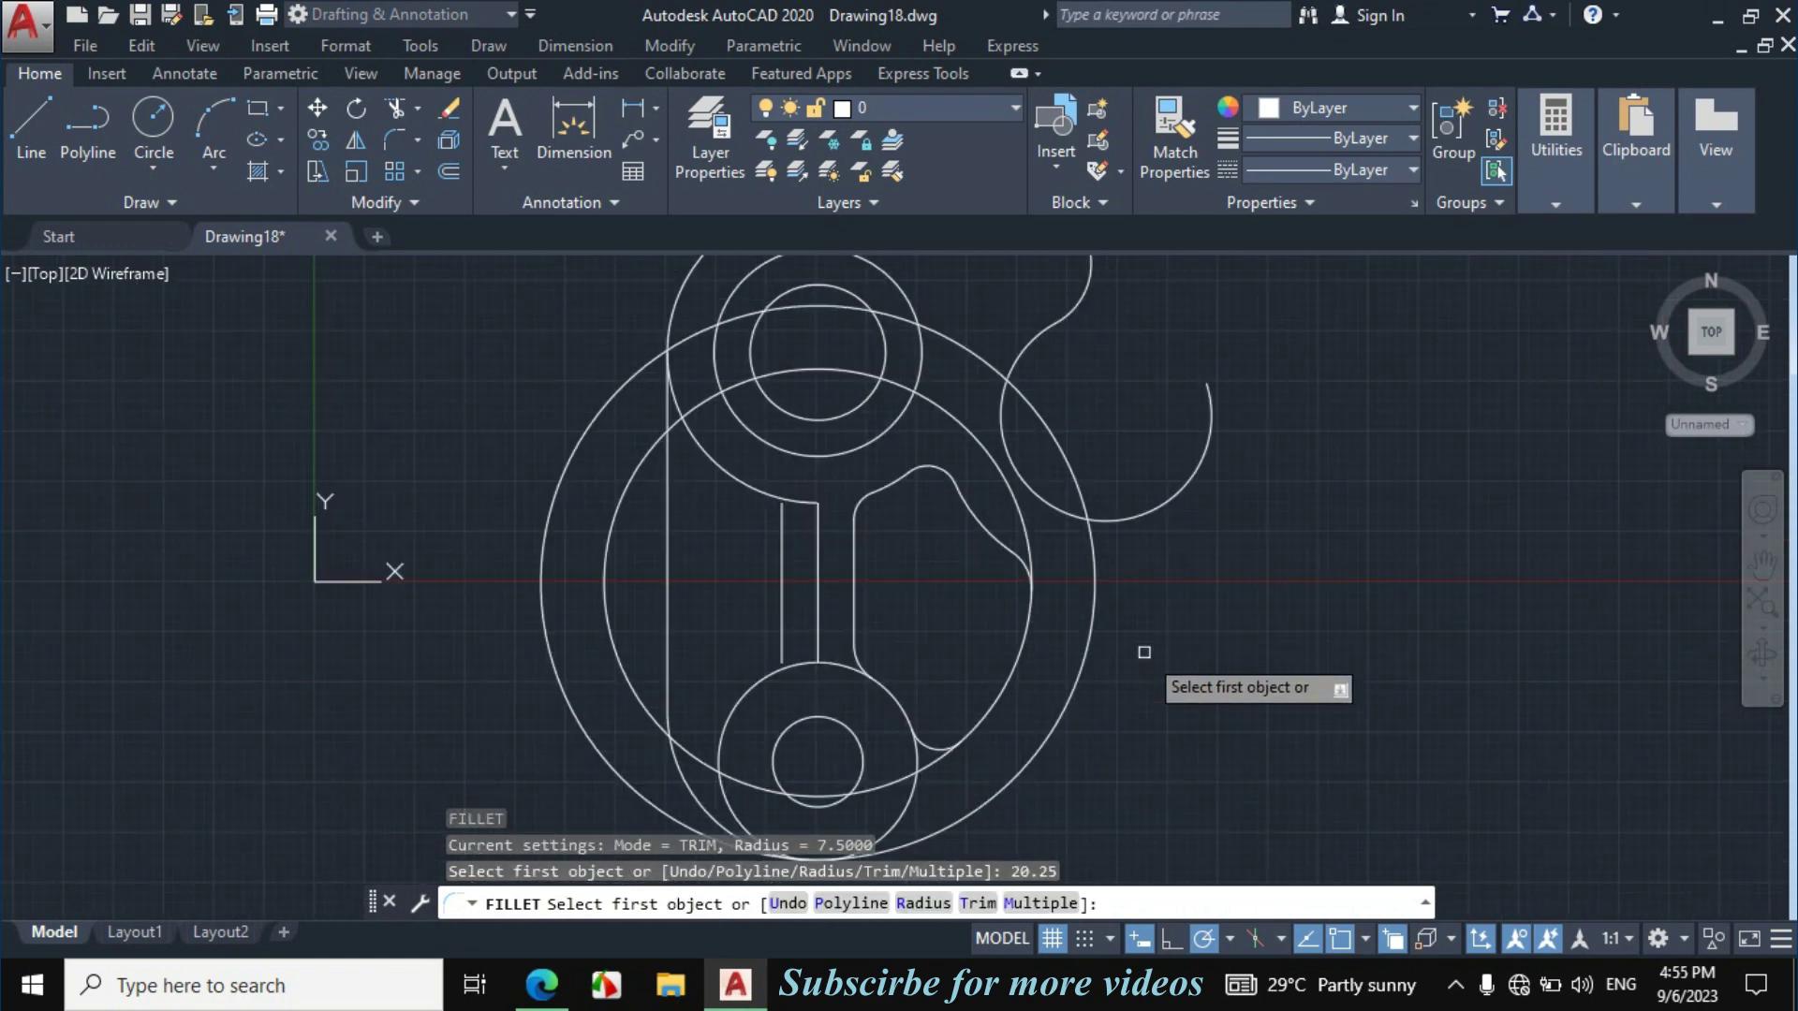
{"action": "left_click", "coordinate": [1041, 492]}
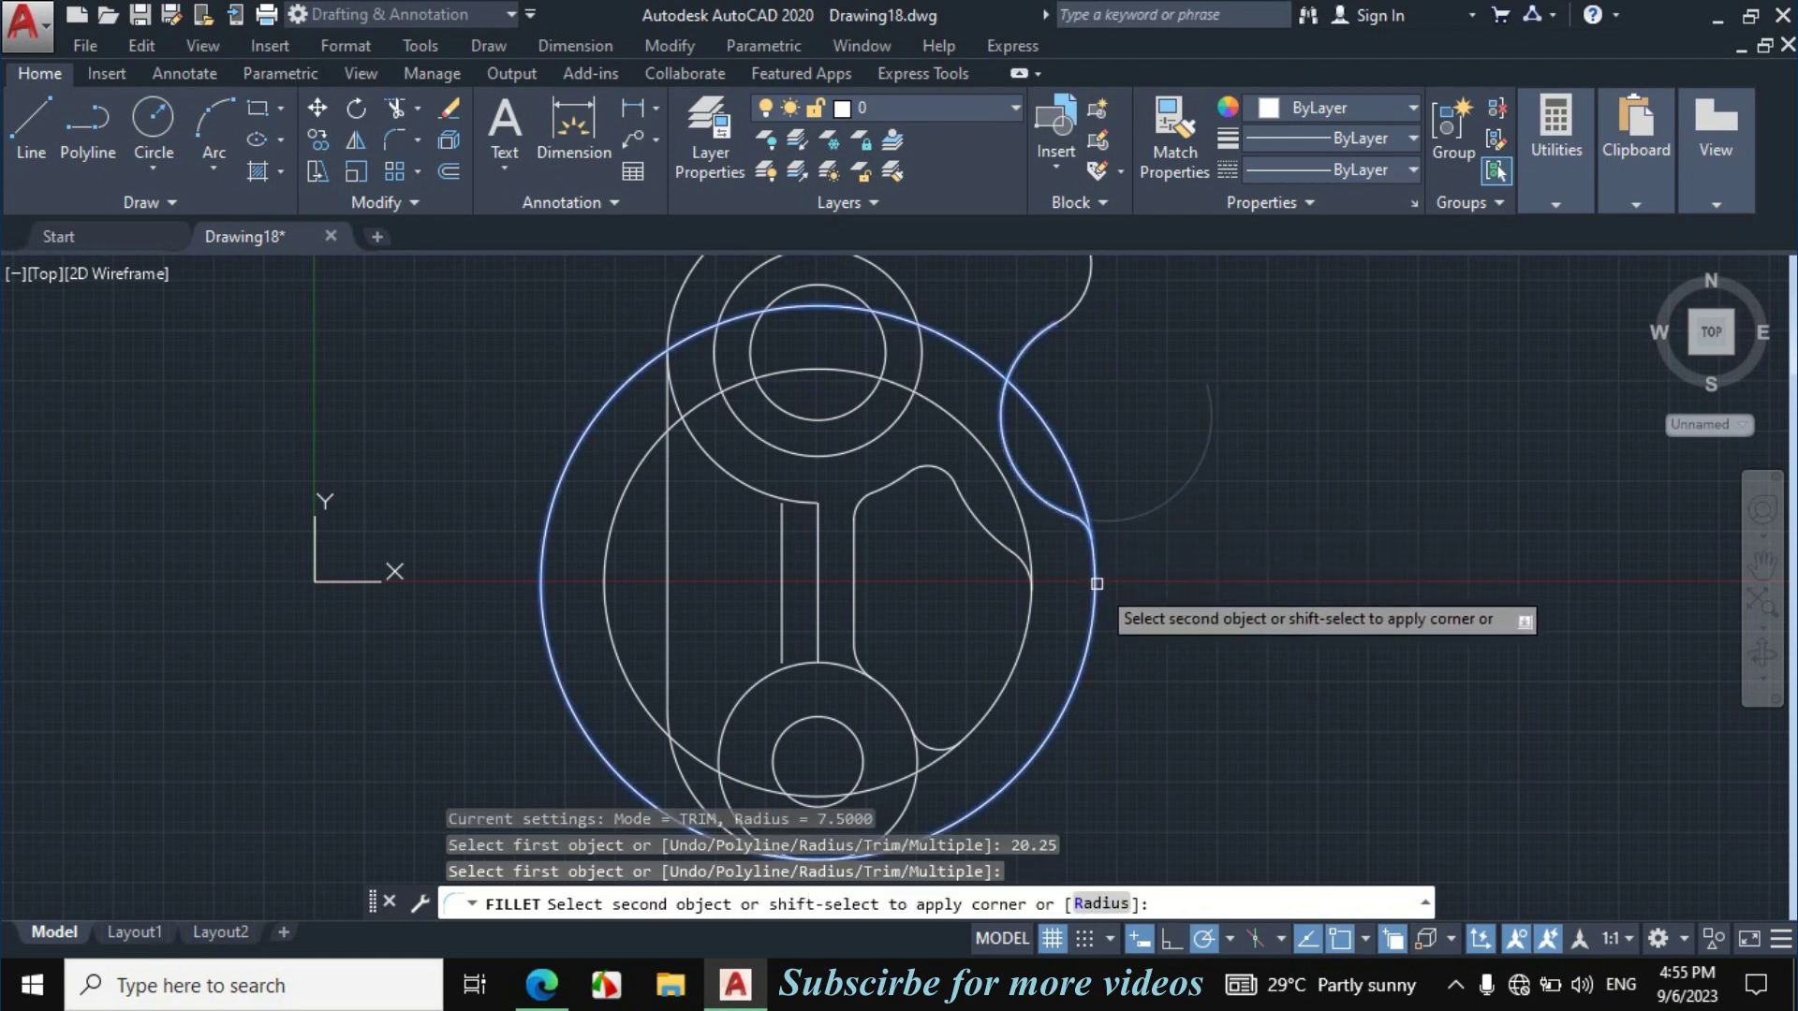
{"action": "left_click", "coordinate": [1097, 583]}
{"action": "type", "text": "tr"}
{"action": "key", "text": "Return"}
{"action": "key", "text": "Return"}
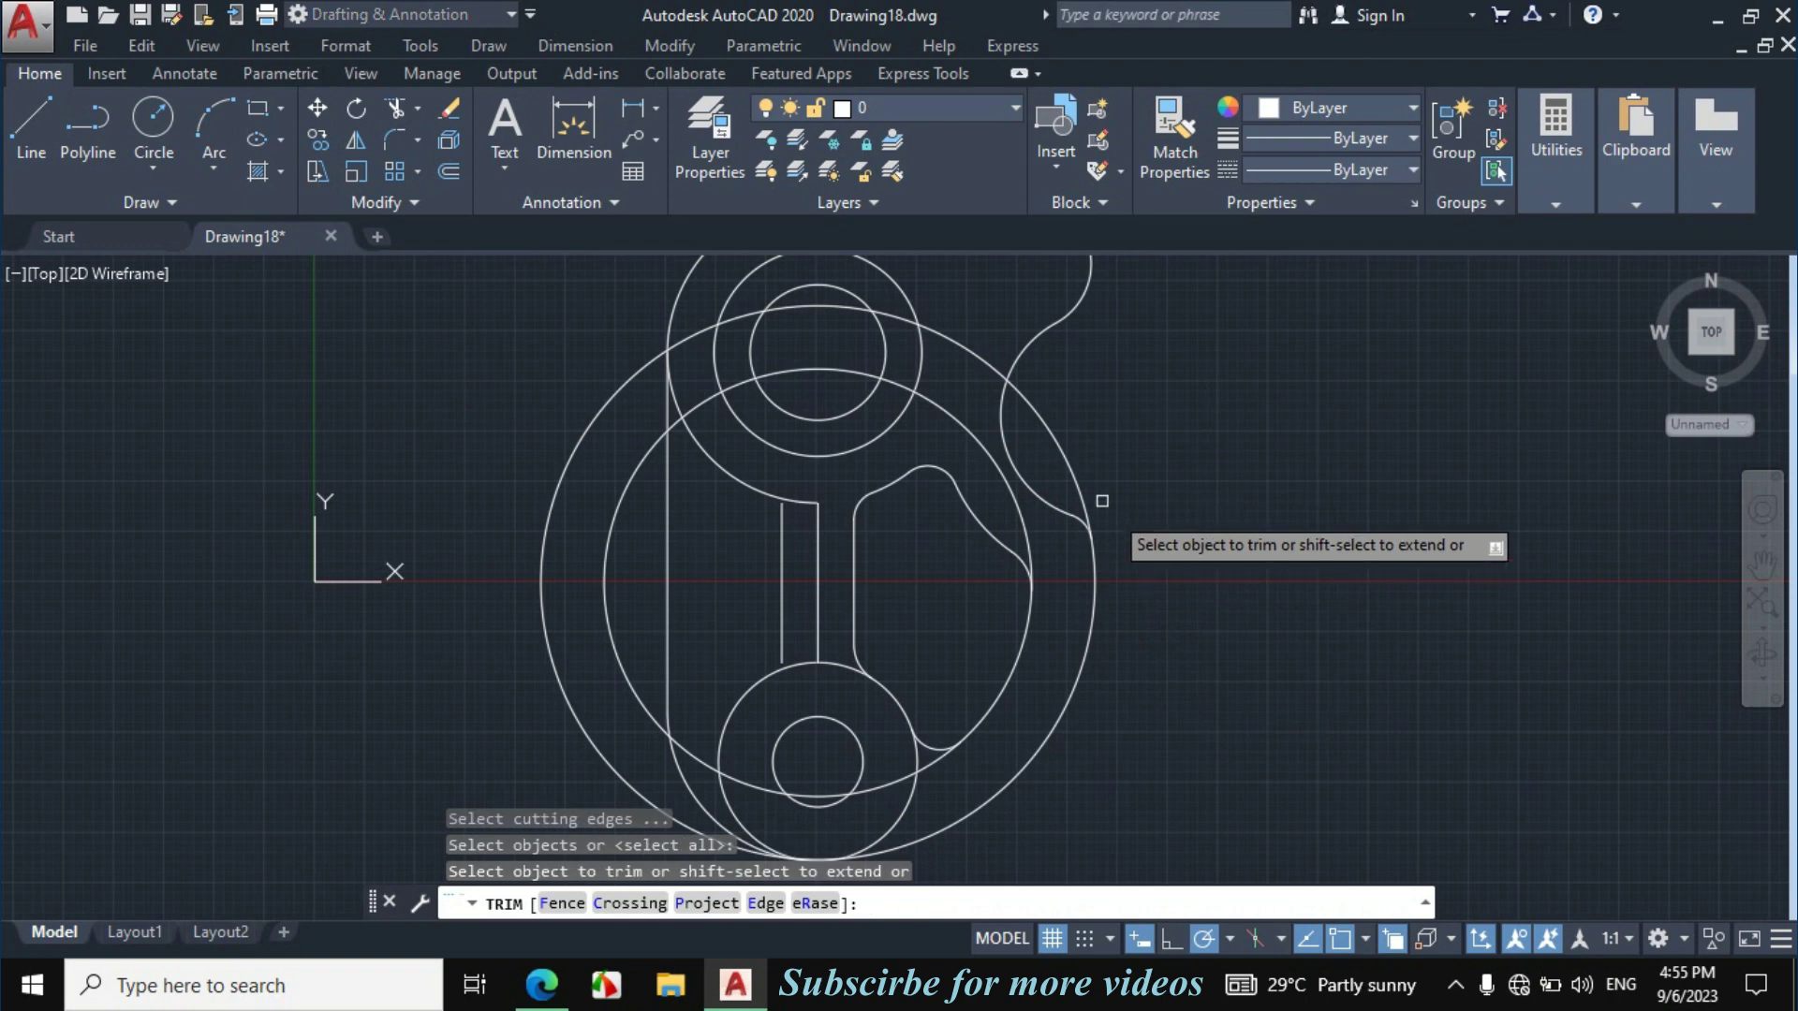
Trim the big circle's right and left arcs and the leftover line pieces.
{"action": "left_click", "coordinate": [1071, 469]}
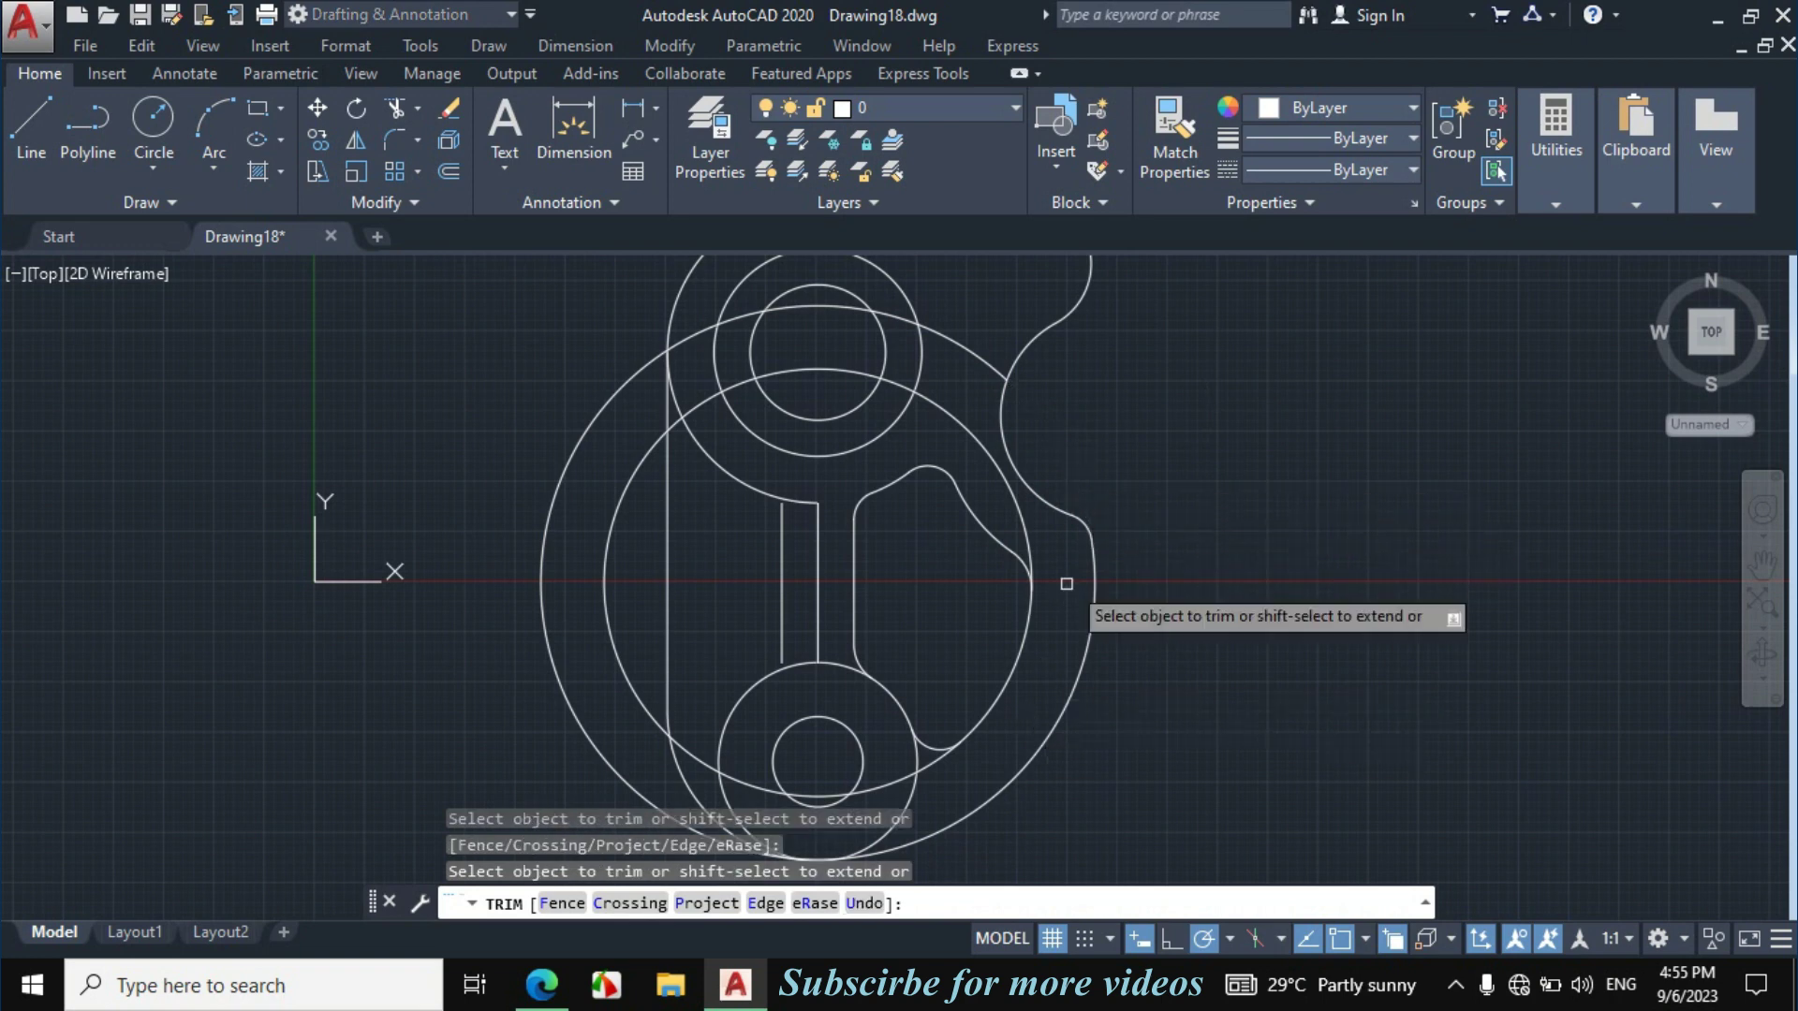
{"action": "scroll", "coordinate": [1030, 655], "scroll_direction": "down", "scroll_amount": 1}
{"action": "scroll", "coordinate": [843, 763], "scroll_direction": "up", "scroll_amount": 4}
{"action": "left_click", "coordinate": [789, 746]}
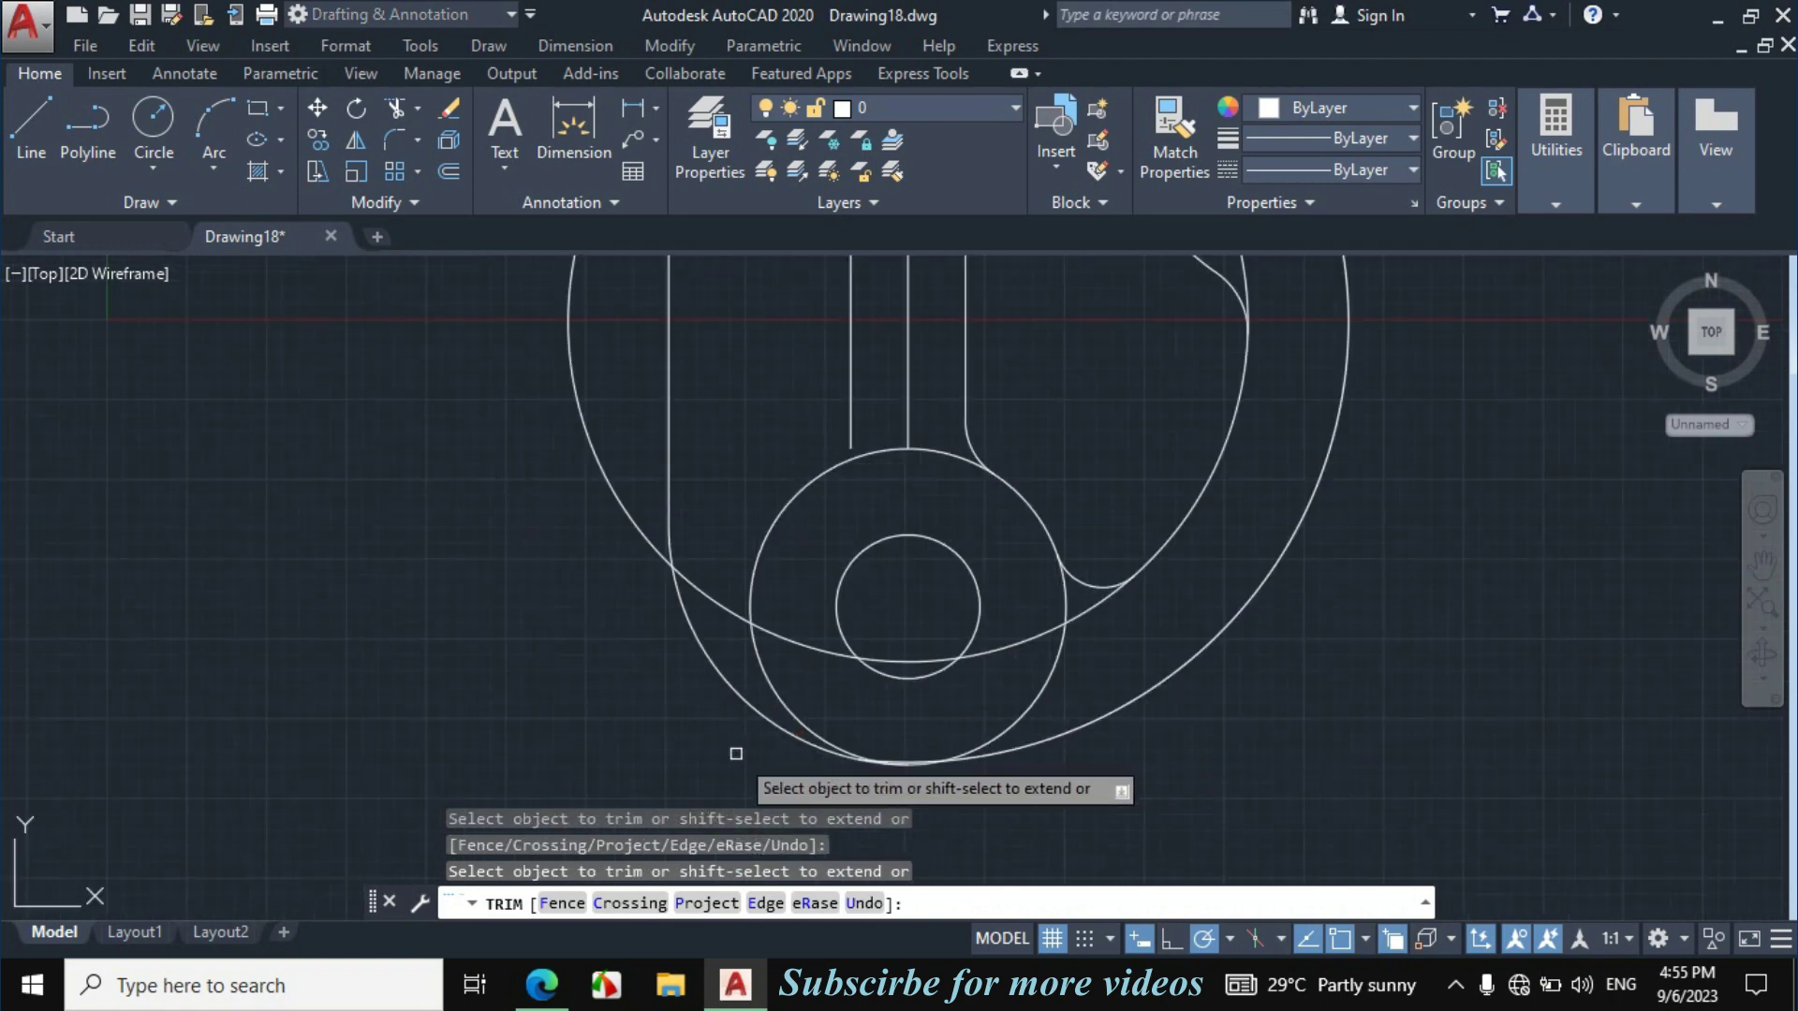
{"action": "scroll", "coordinate": [736, 754], "scroll_direction": "down", "scroll_amount": 2}
{"action": "left_click", "coordinate": [969, 661]}
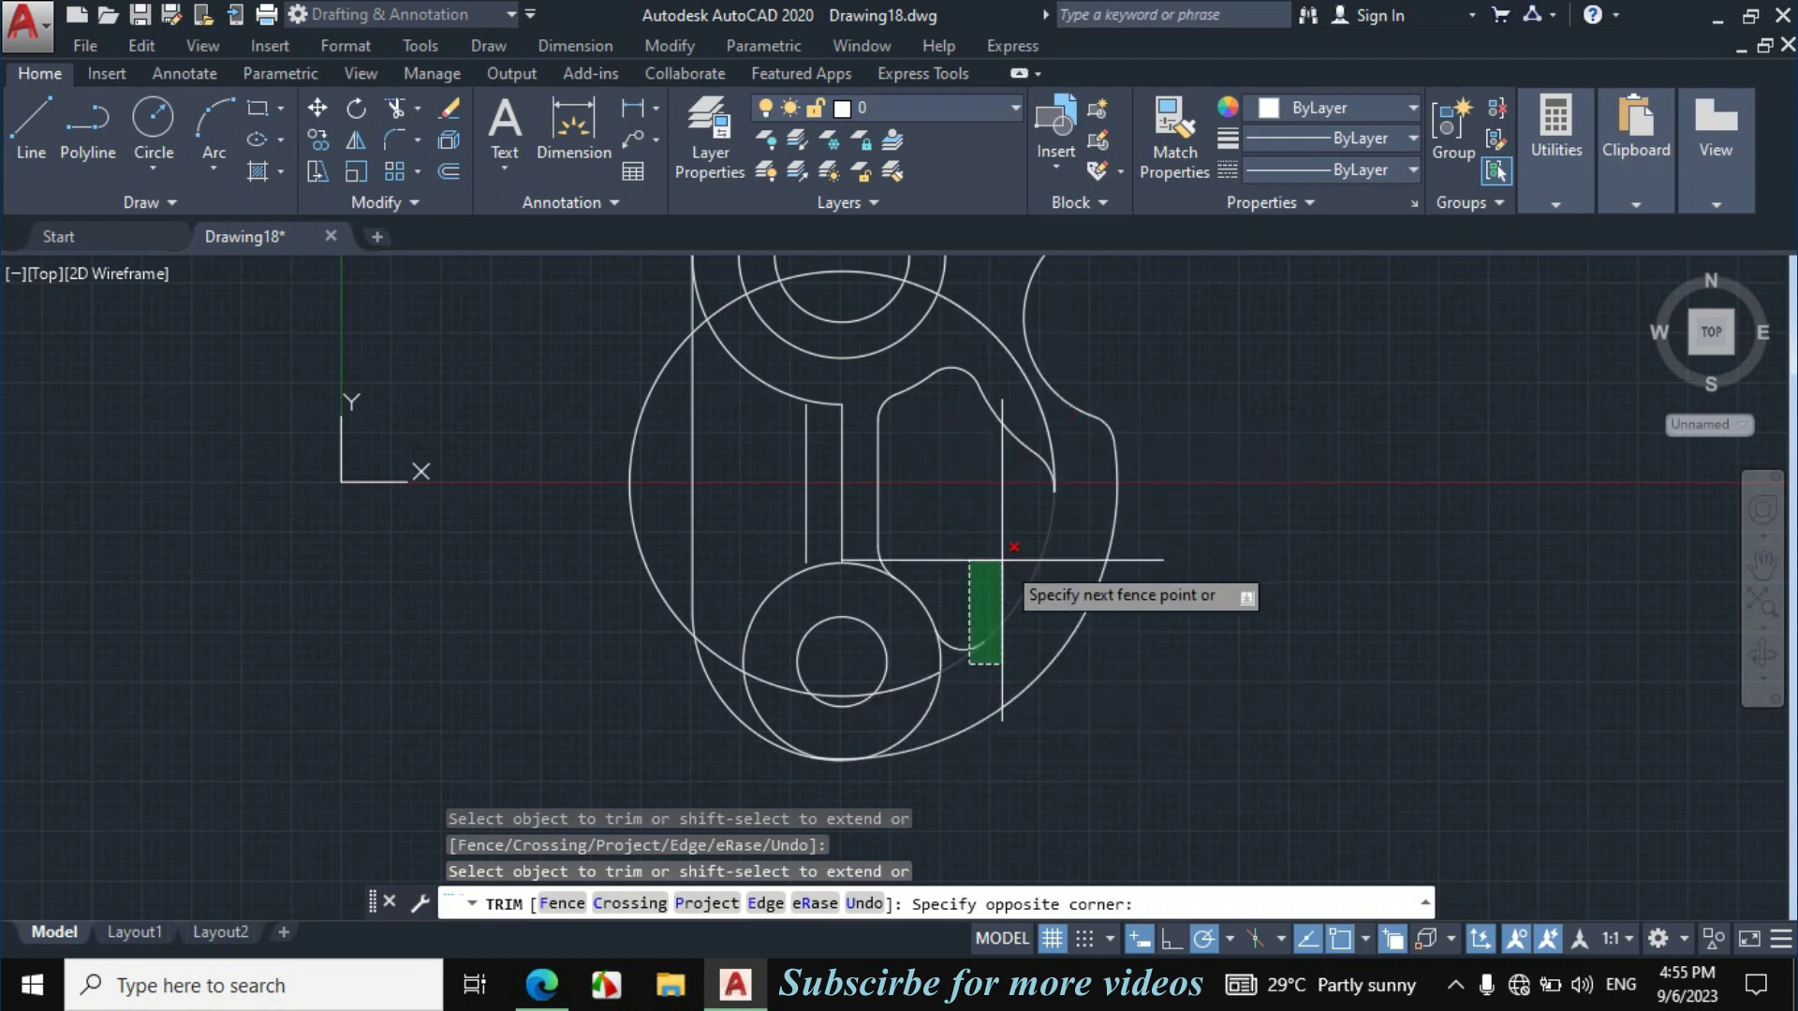
{"action": "left_click", "coordinate": [955, 656]}
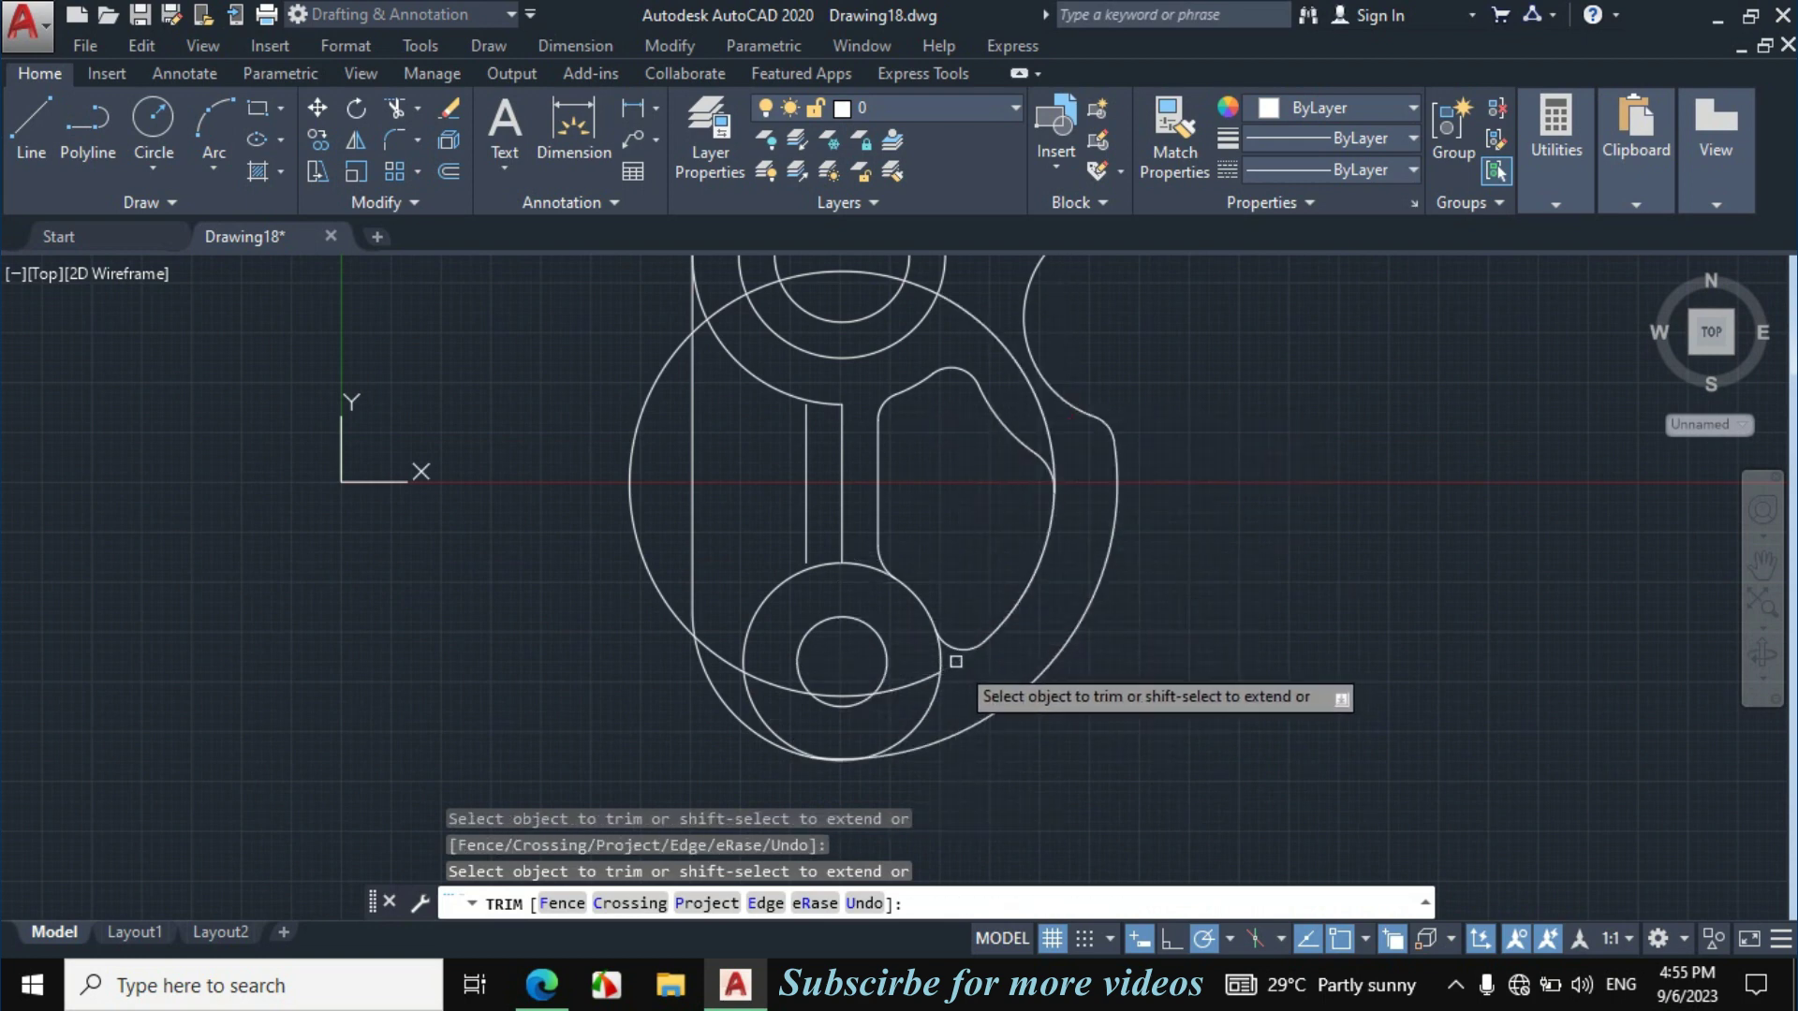
{"action": "key", "text": "Escape"}
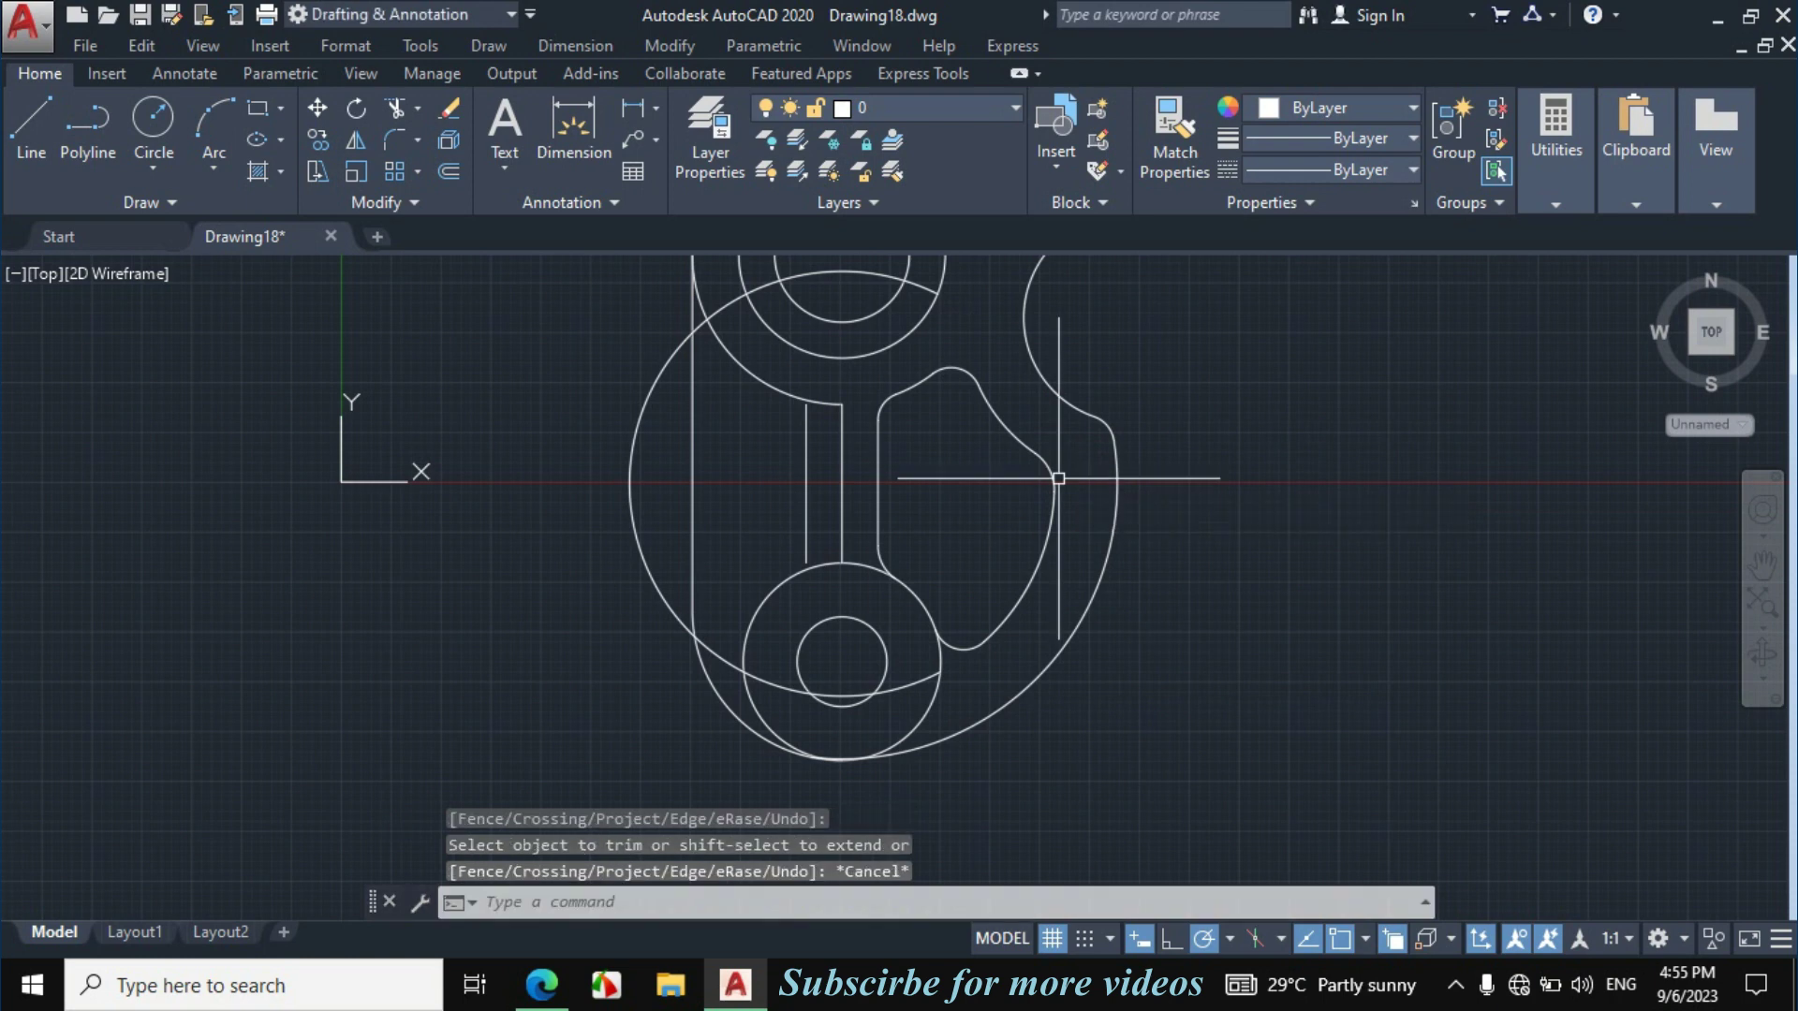
Erase the large construction arc and the extra vertical slot line.
{"action": "left_click", "coordinate": [929, 676]}
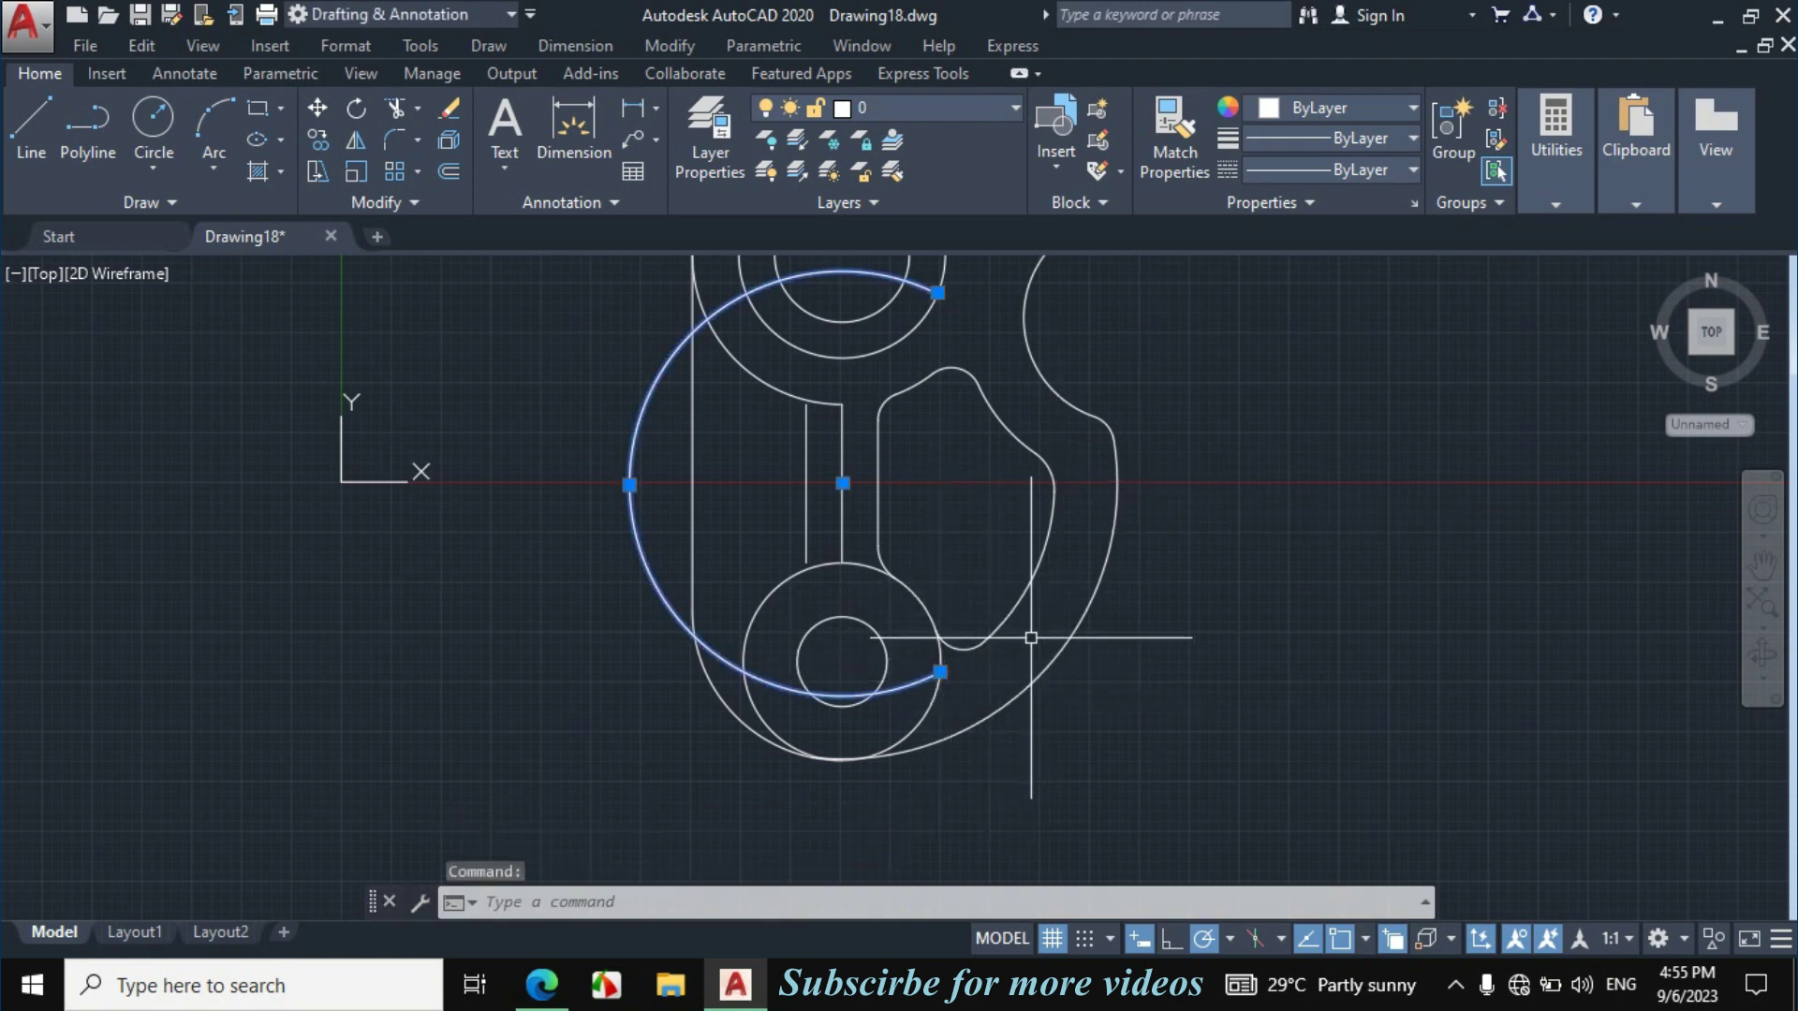
{"action": "type", "text": "E"}
{"action": "key", "text": "Return"}
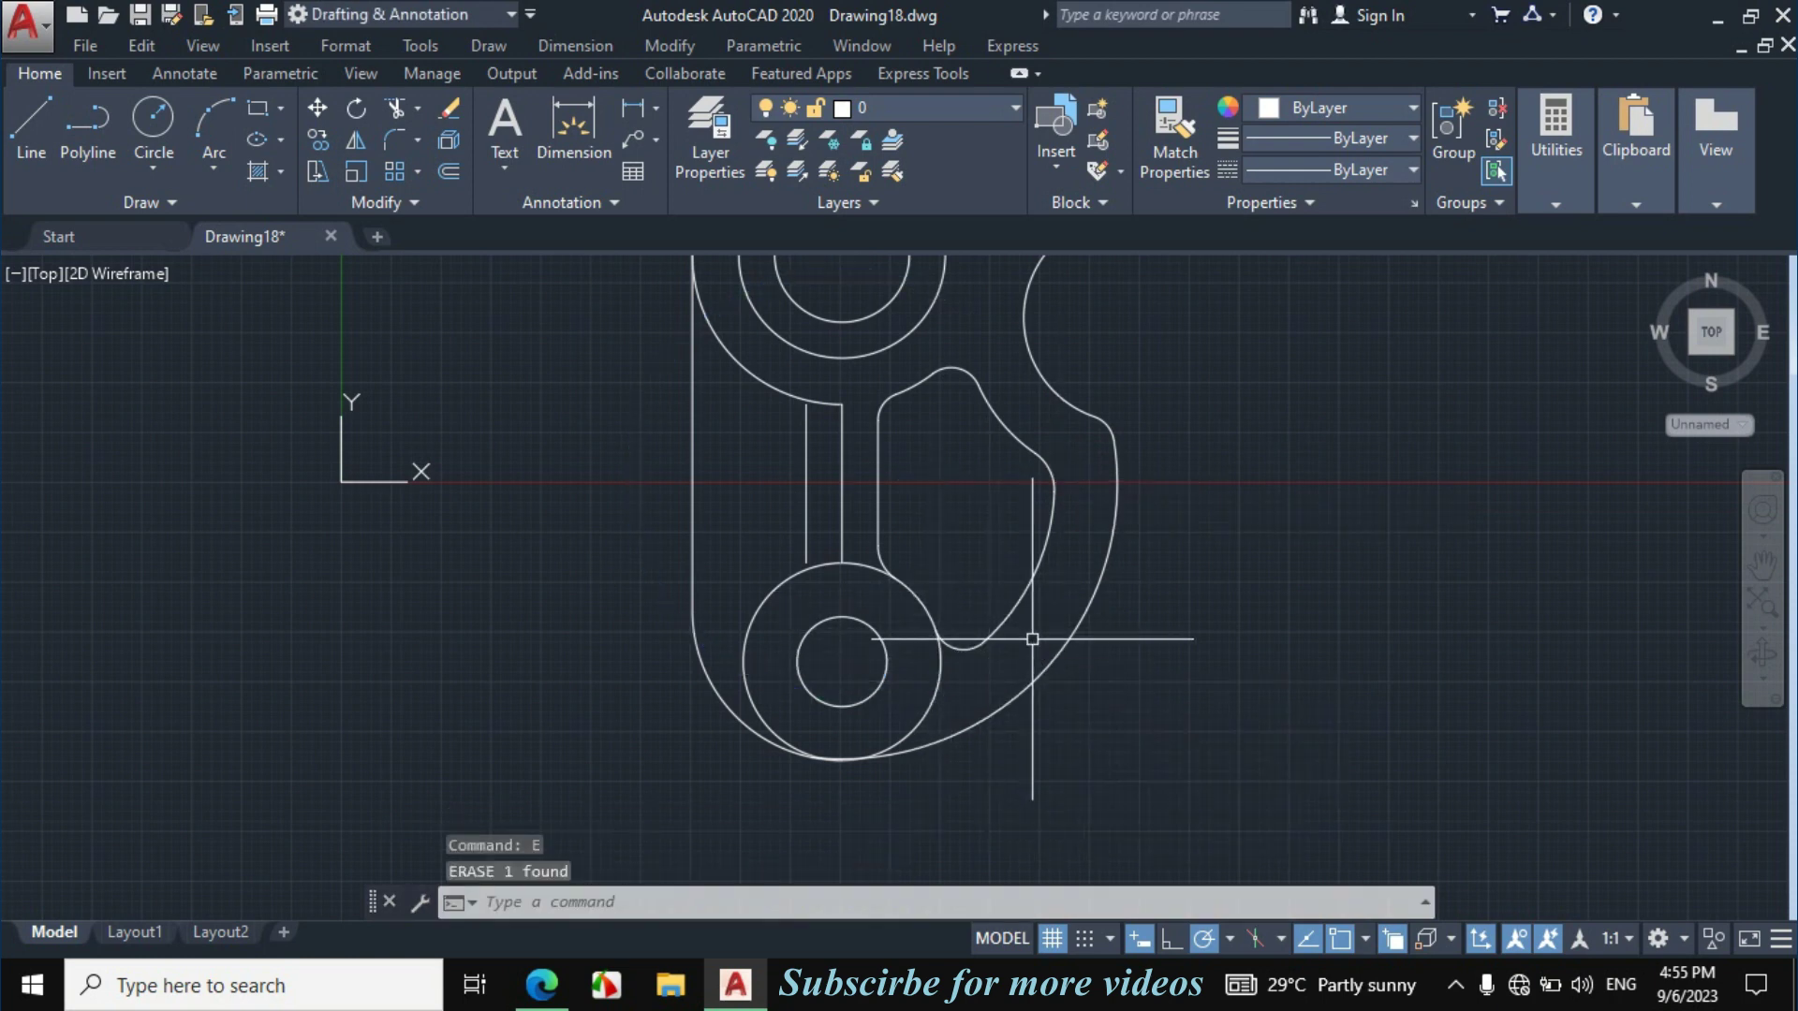
{"action": "left_click", "coordinate": [842, 504]}
{"action": "type", "text": "E"}
{"action": "key", "text": "Return"}
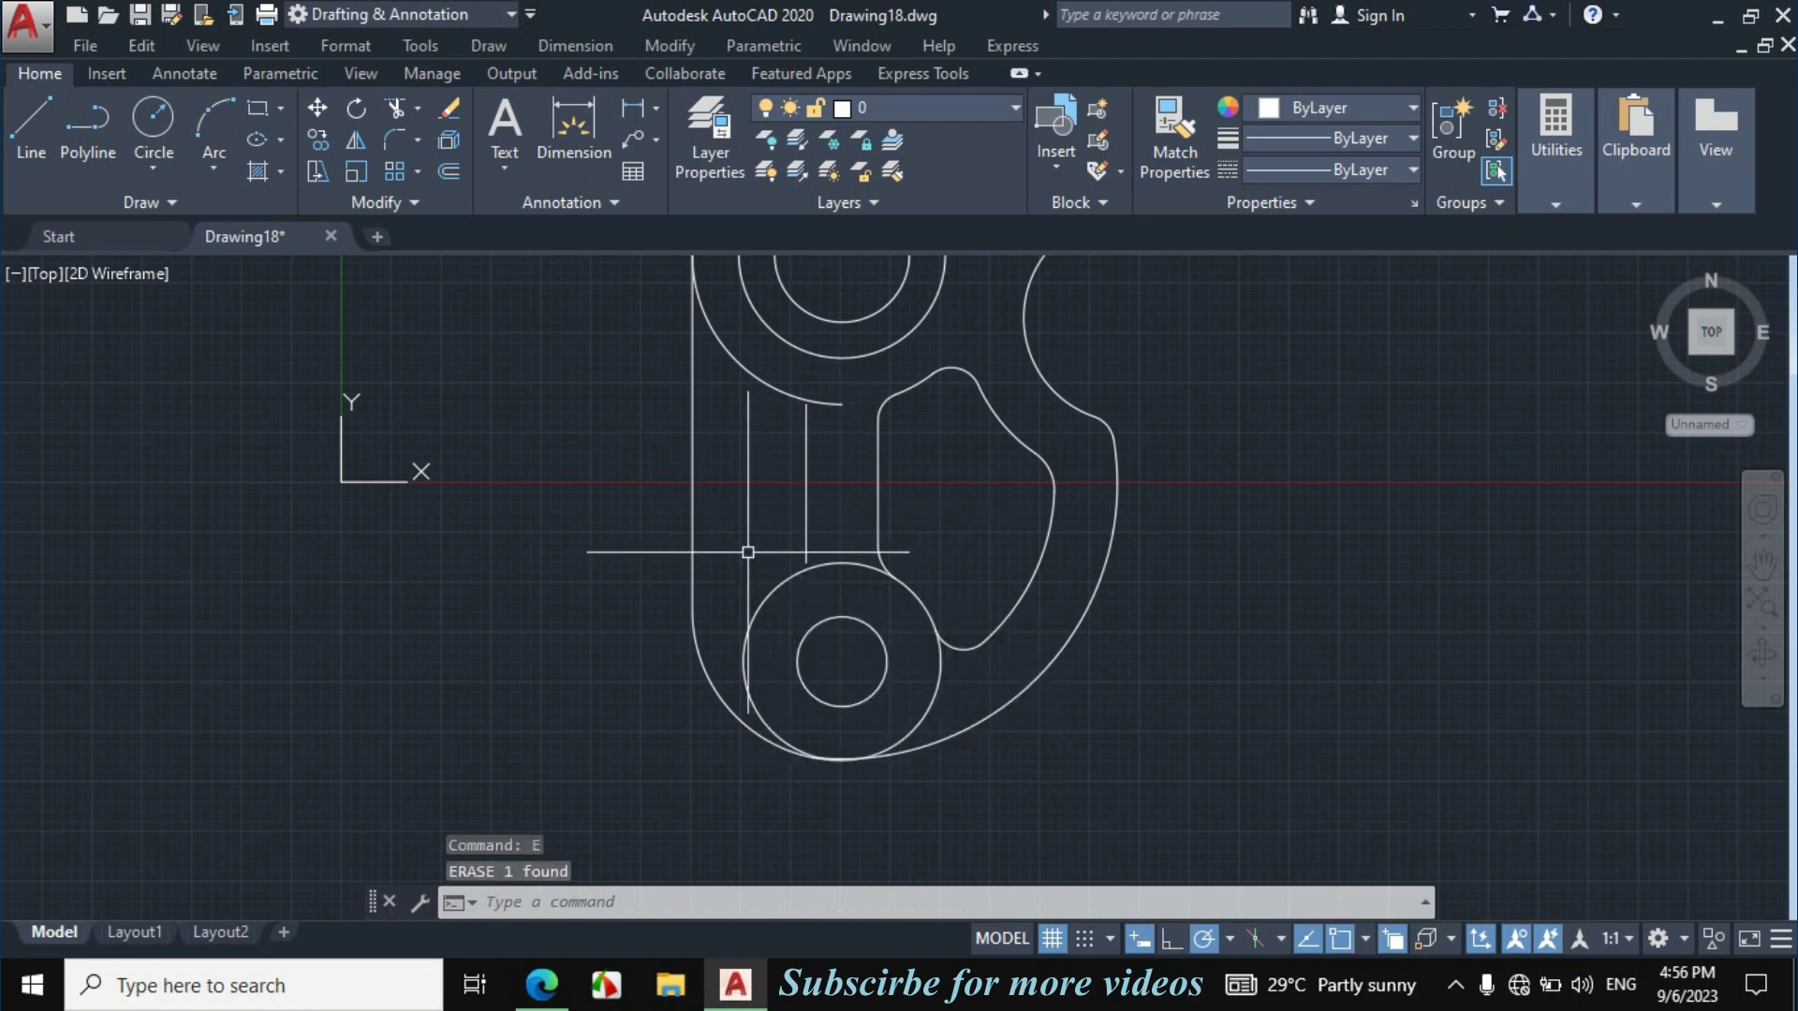
Underline the R9 dimension in green ink on the PDF.
{"action": "left_click", "coordinate": [542, 983]}
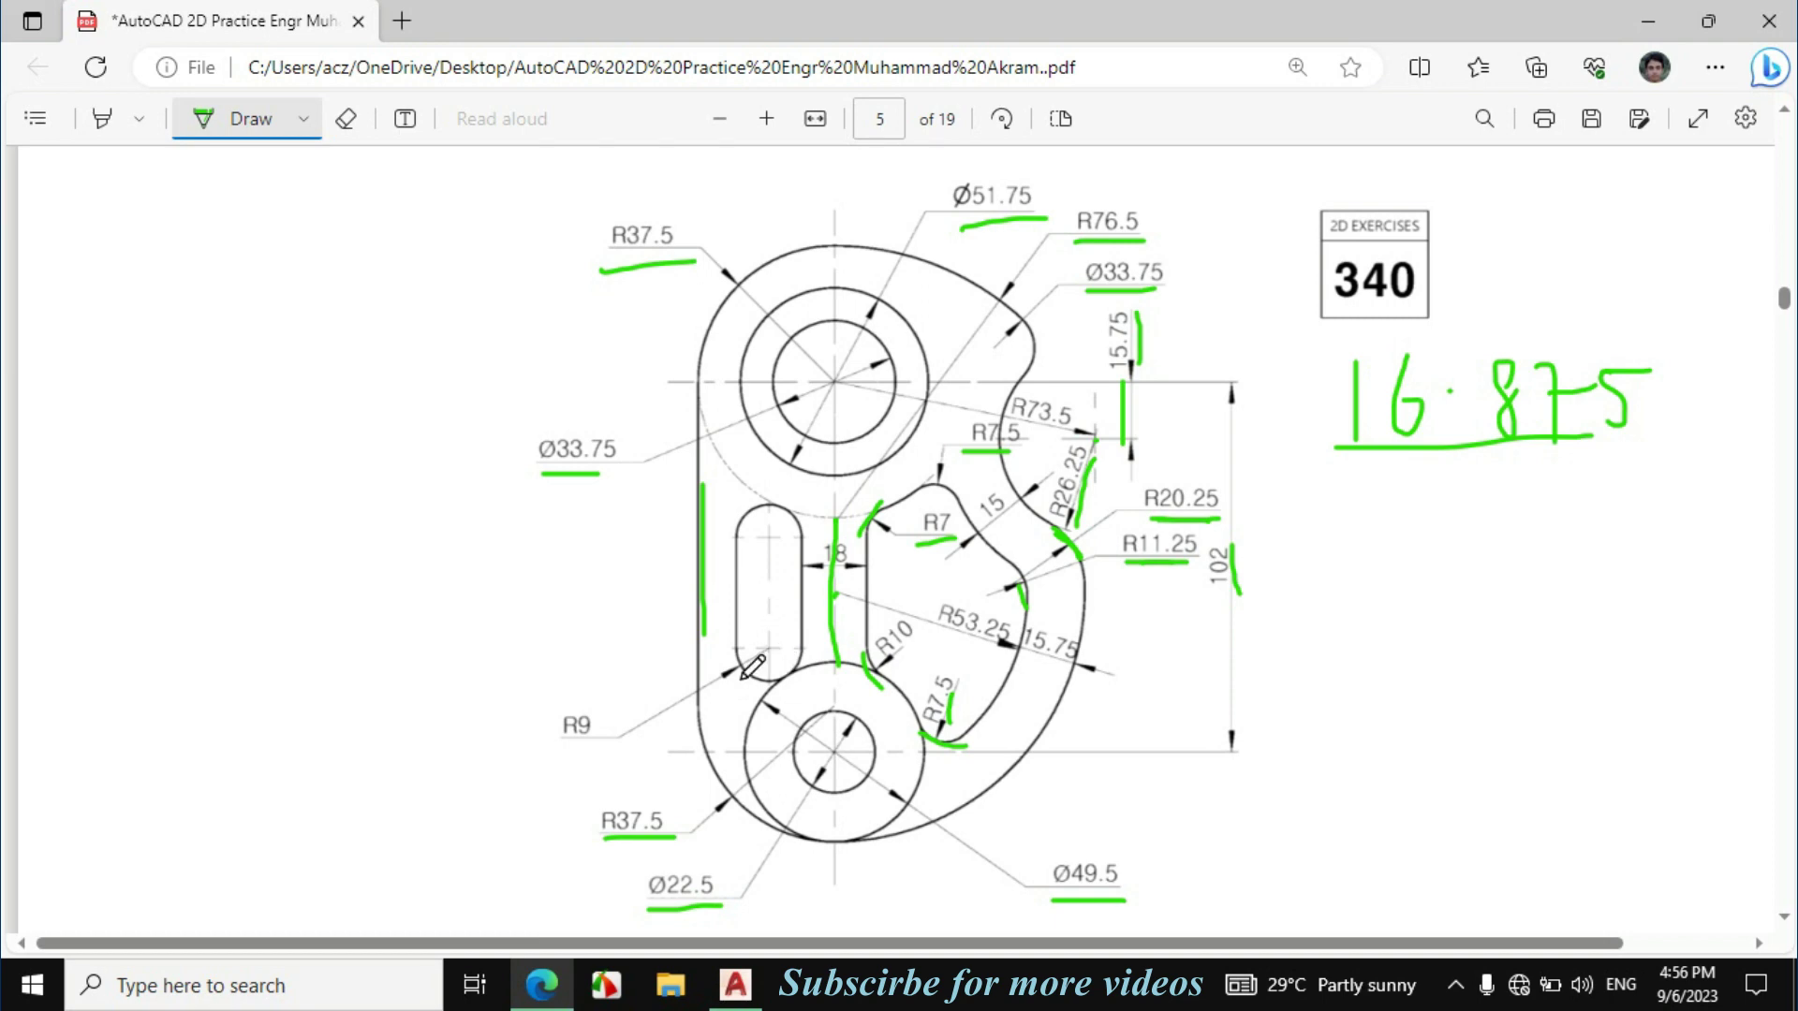
{"action": "left_click_drag", "start_coordinate": [554, 747], "coordinate": [636, 746]}
{"action": "left_click", "coordinate": [736, 983]}
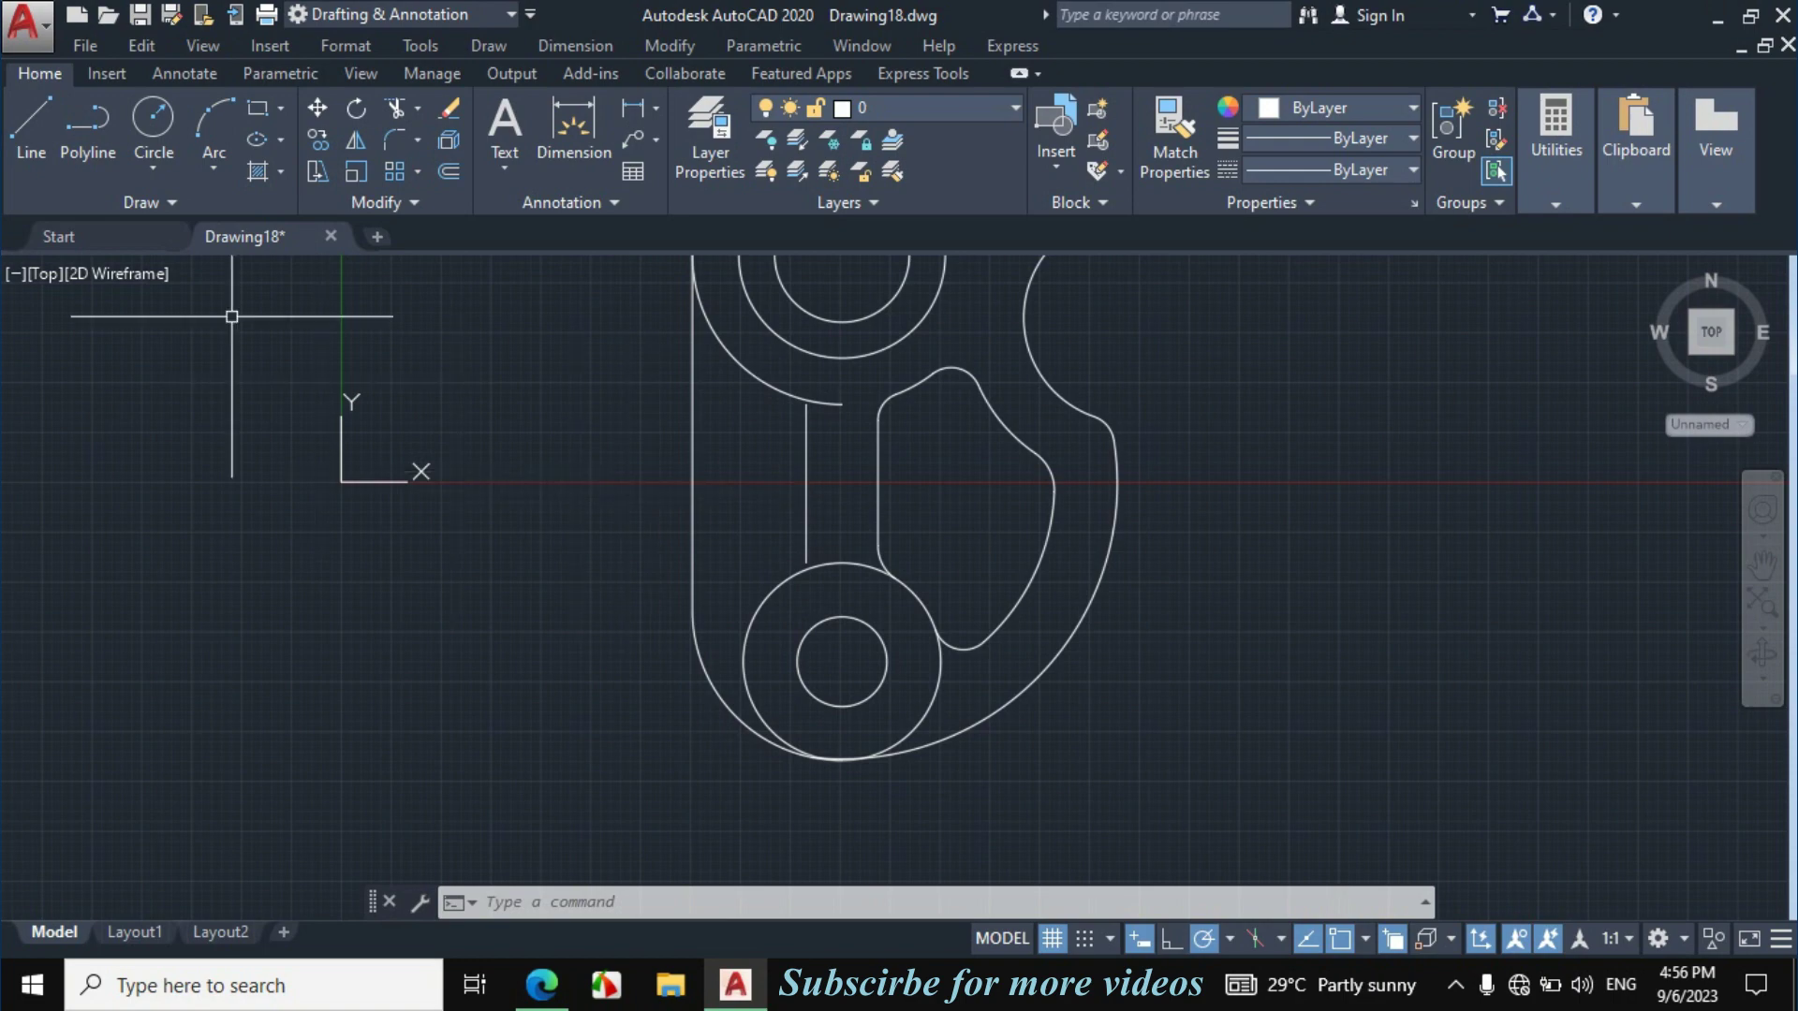
Draw an R9 circle tangent to the slot line and the upper arc.
{"action": "left_click", "coordinate": [153, 165]}
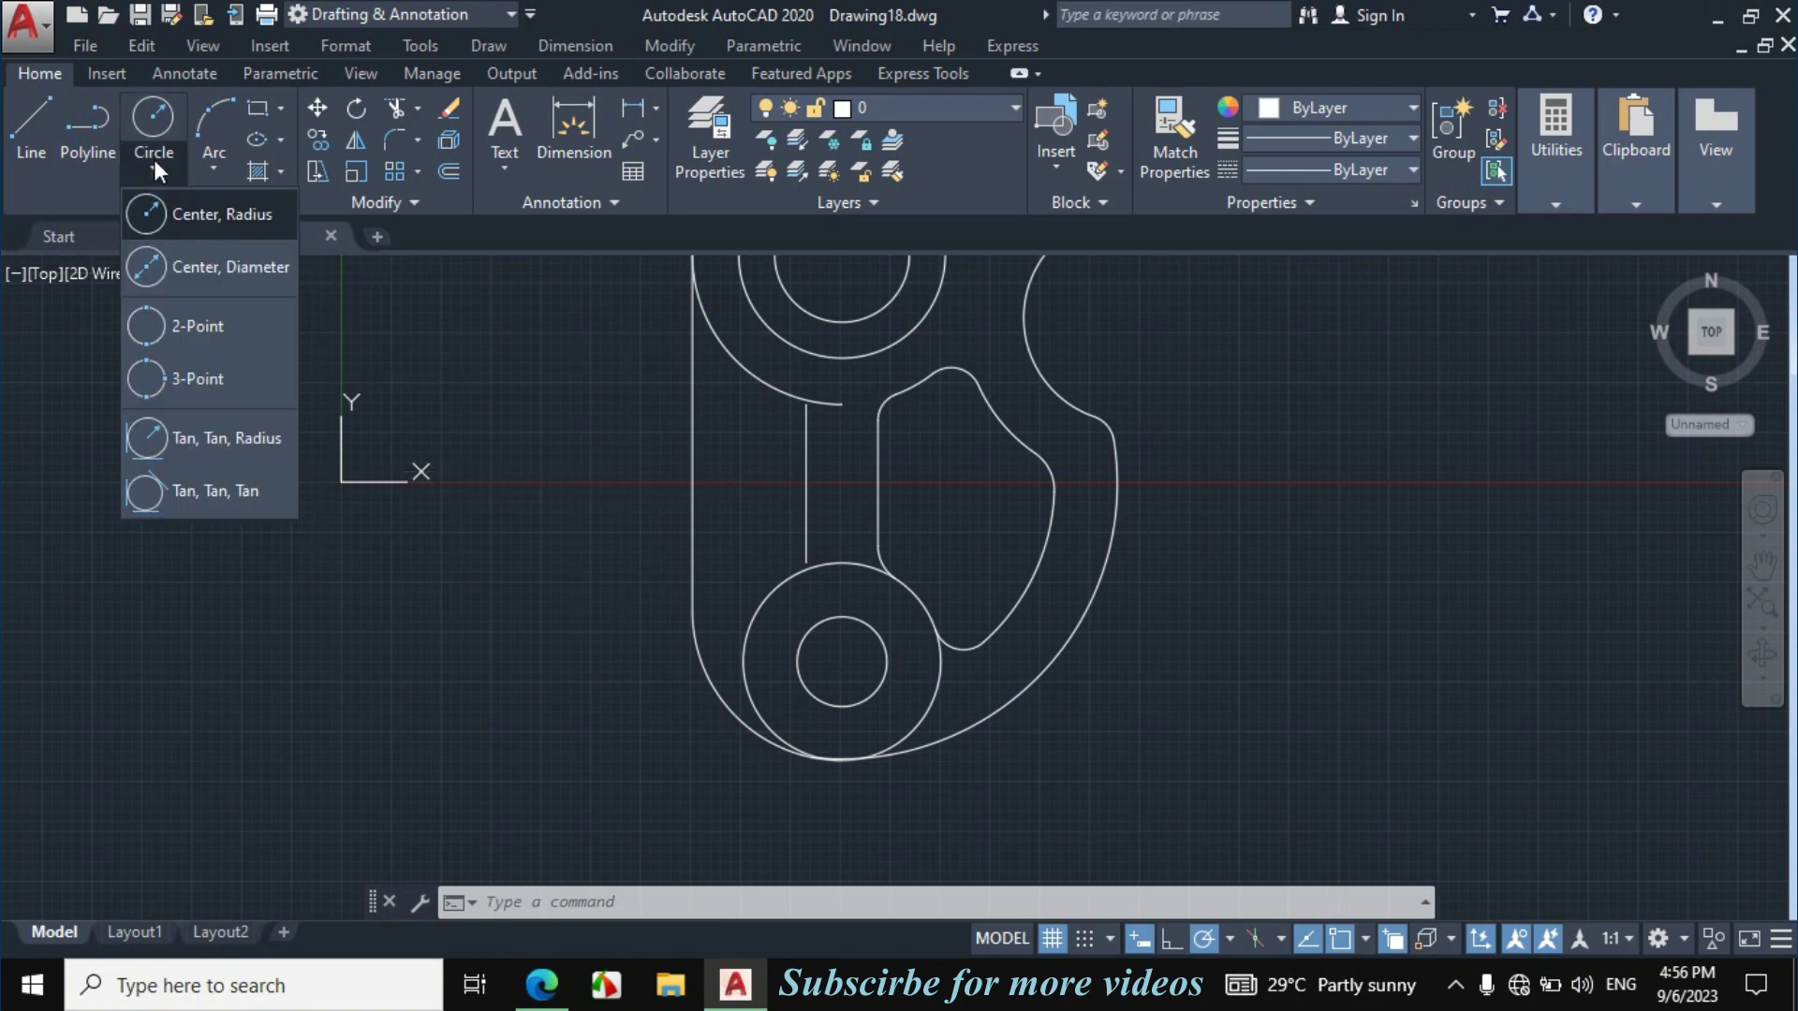
{"action": "left_click", "coordinate": [212, 437]}
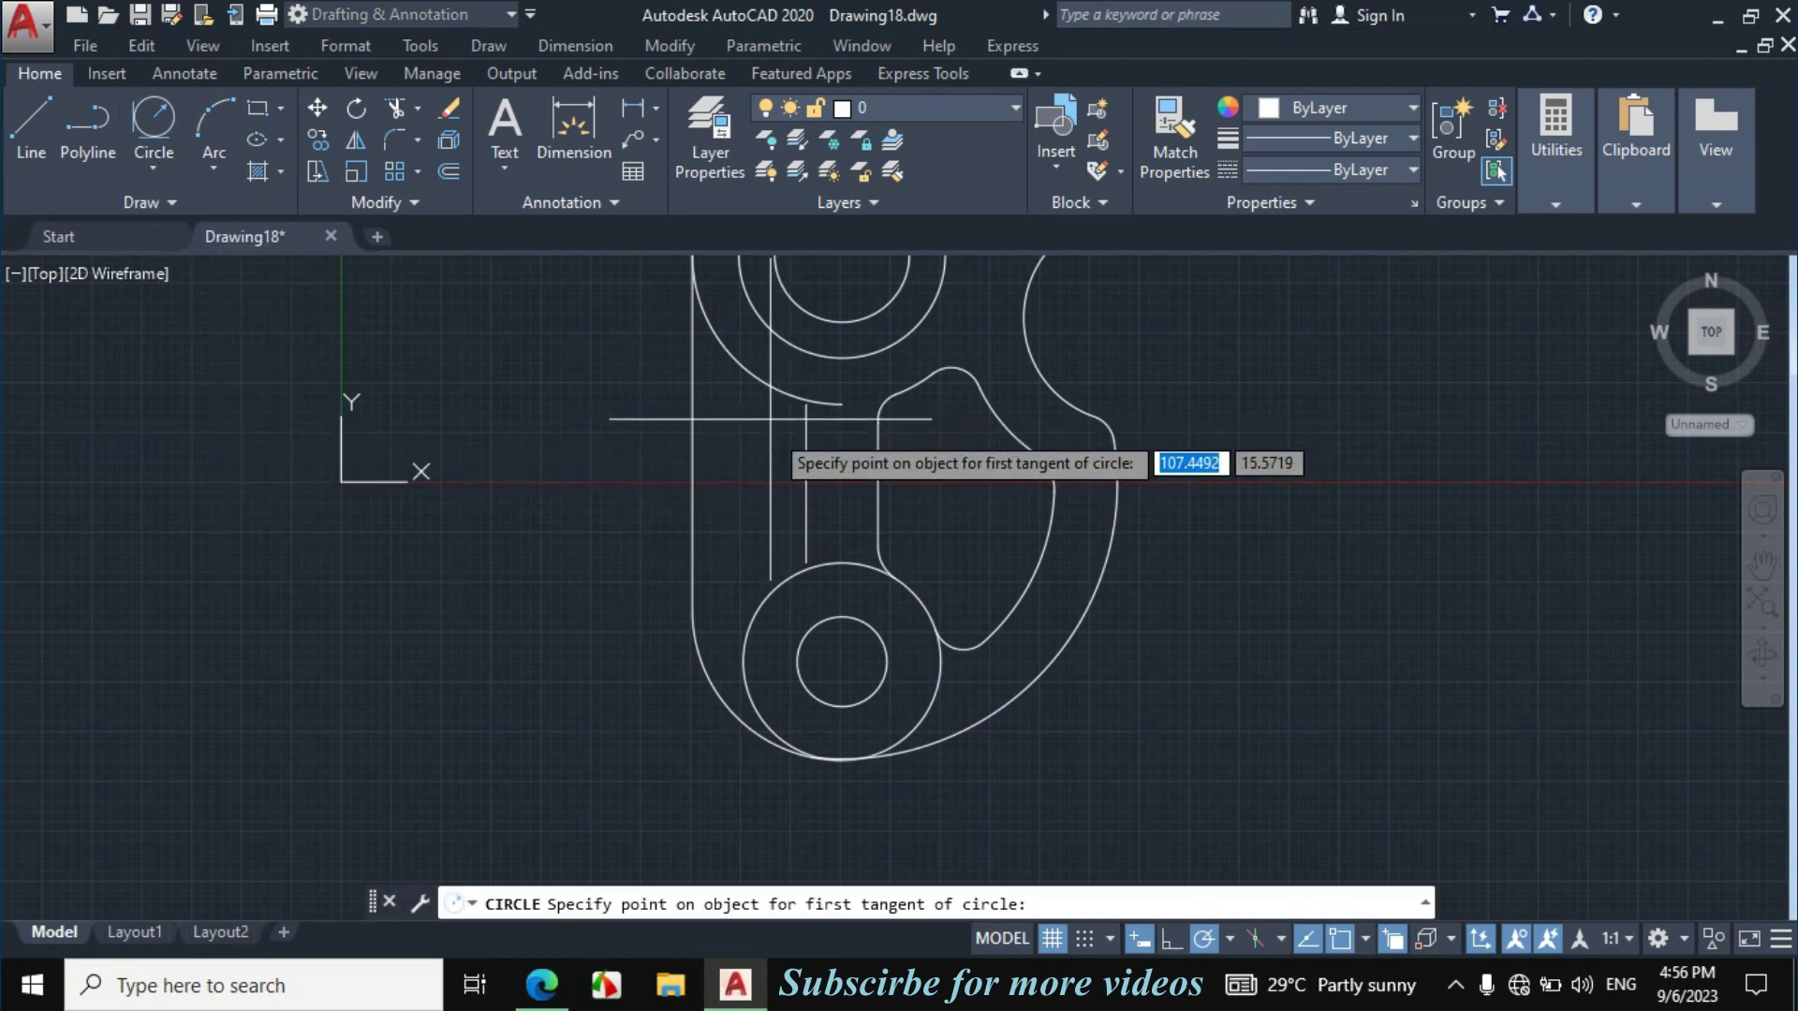
{"action": "left_click", "coordinate": [542, 983]}
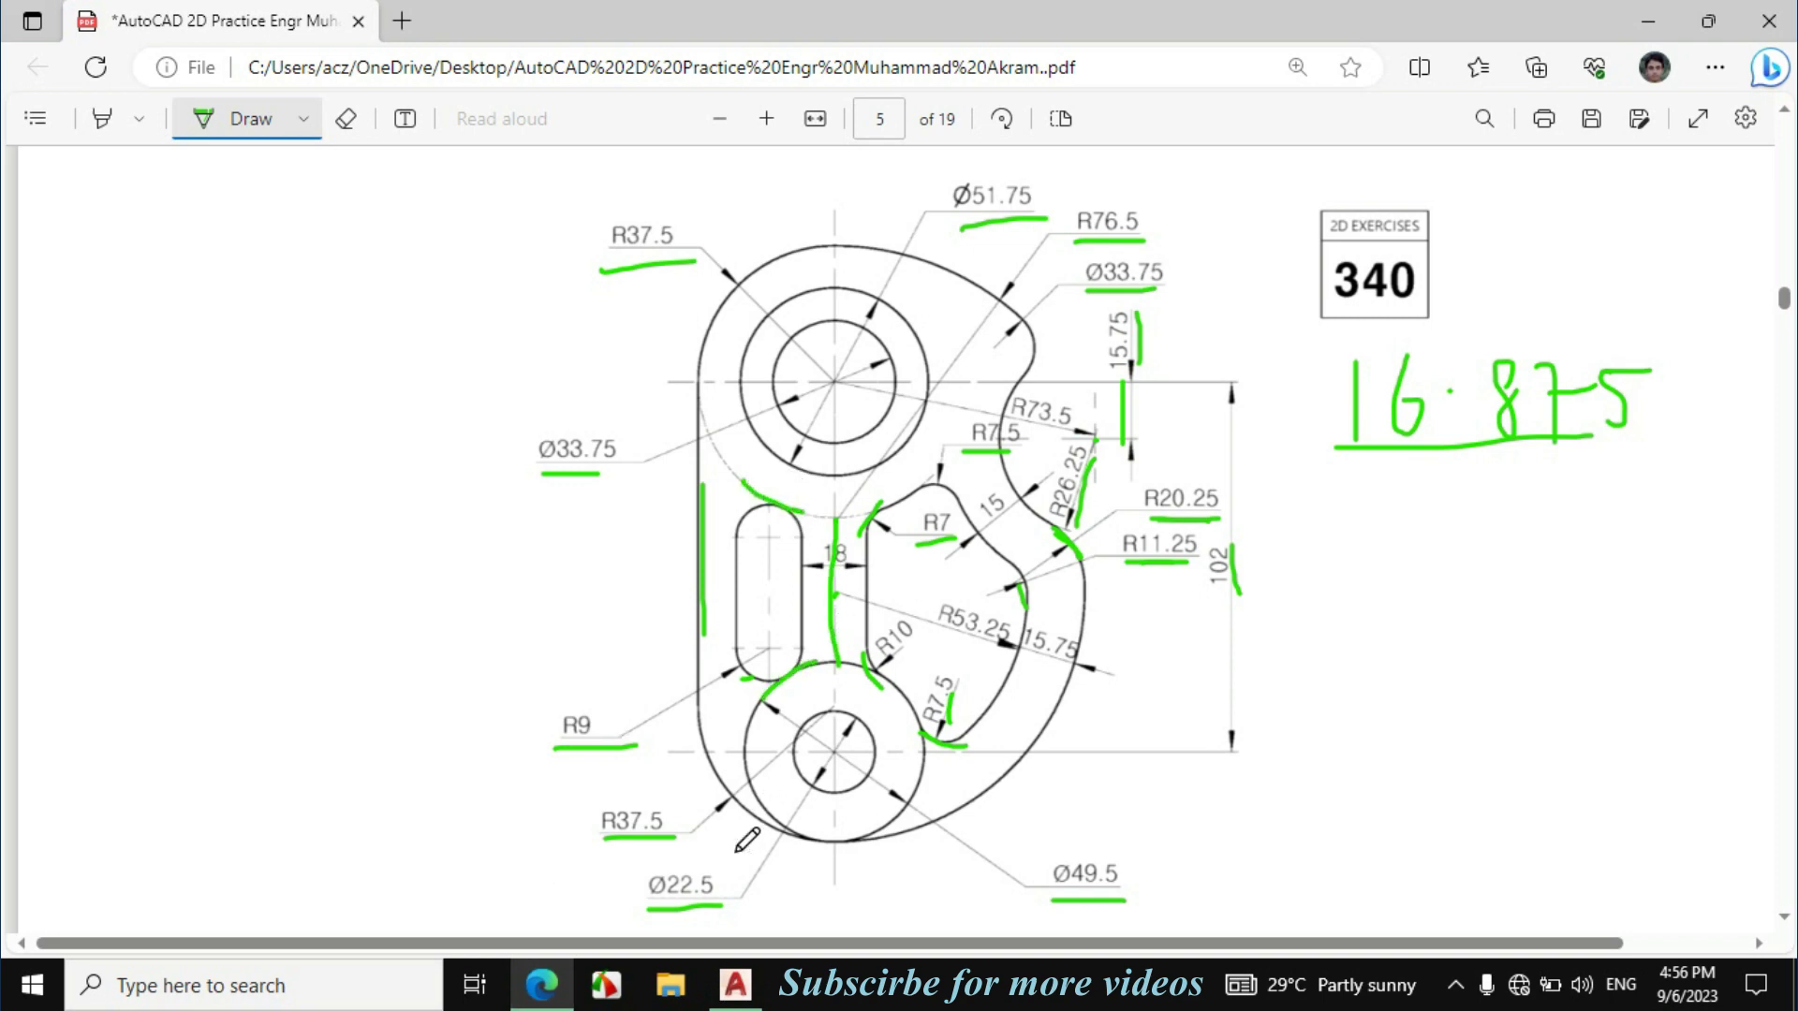
{"action": "left_click", "coordinate": [735, 983]}
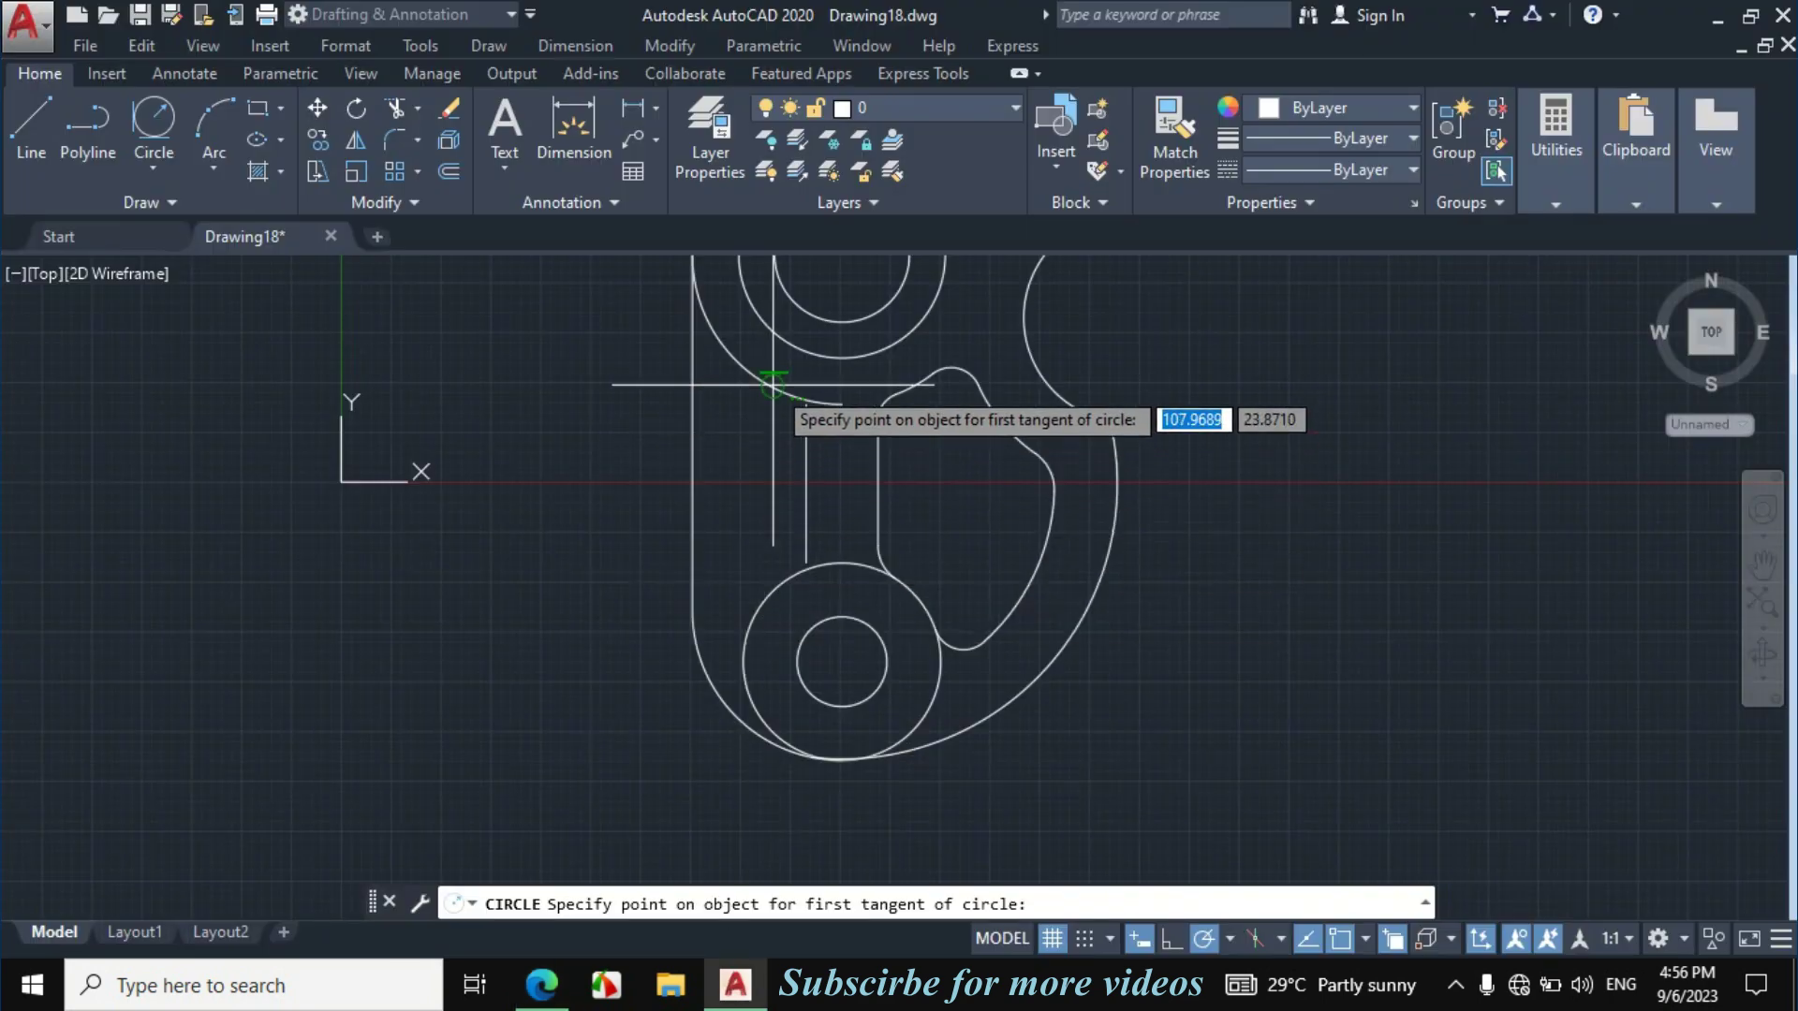
{"action": "left_click", "coordinate": [773, 384]}
{"action": "left_click", "coordinate": [803, 421]}
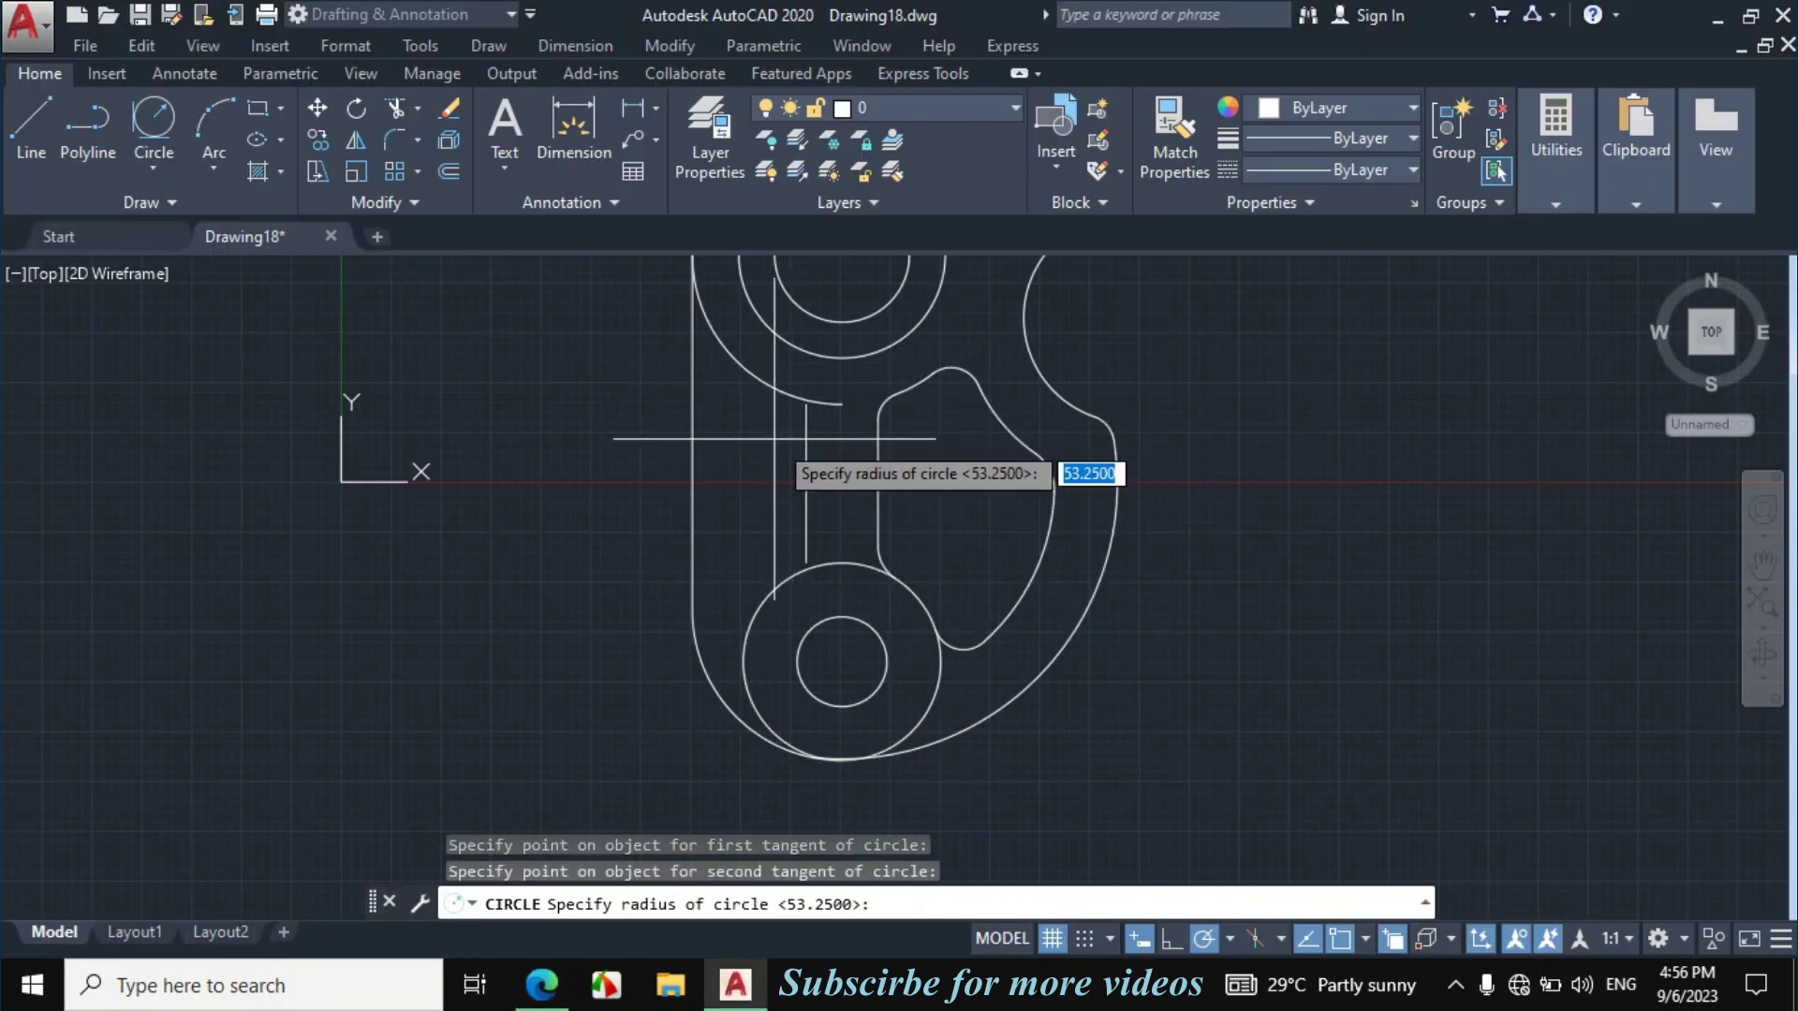
{"action": "type", "text": "9"}
{"action": "key", "text": "Return"}
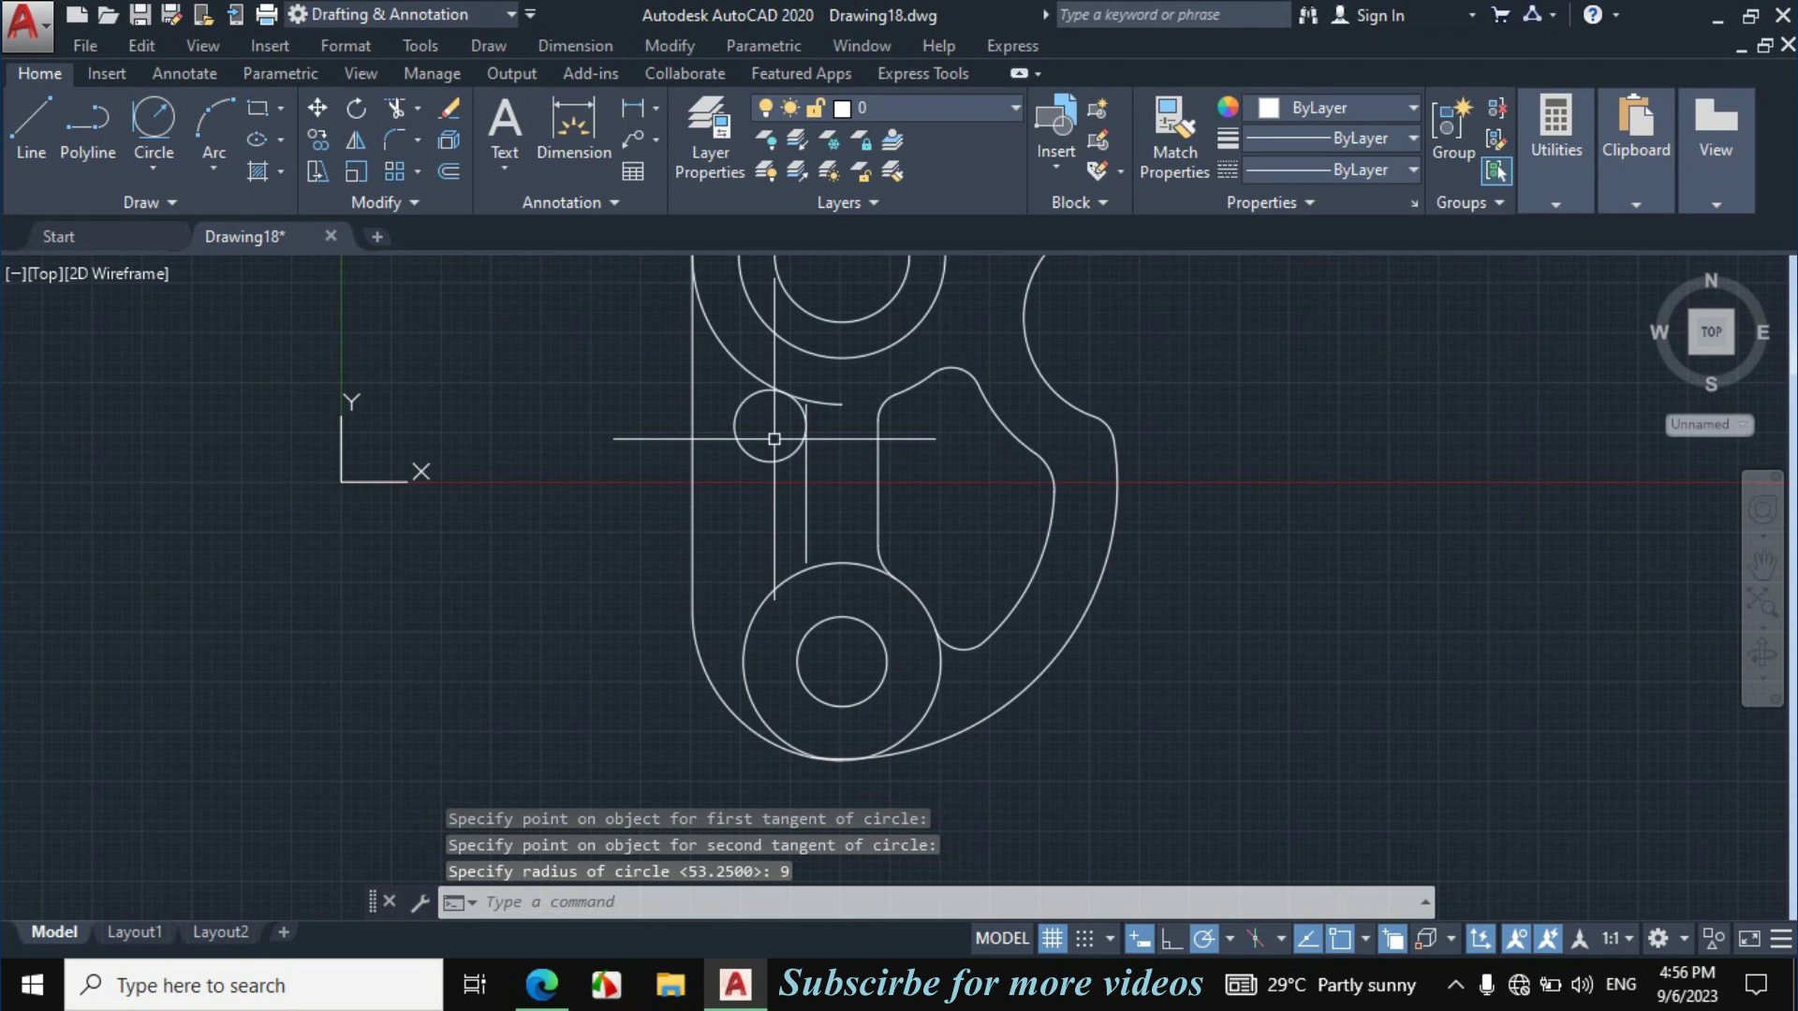
Draw a second R9 tangent circle between the slot line and the lower boss circle.
{"action": "left_click", "coordinate": [150, 166]}
{"action": "left_click", "coordinate": [212, 440]}
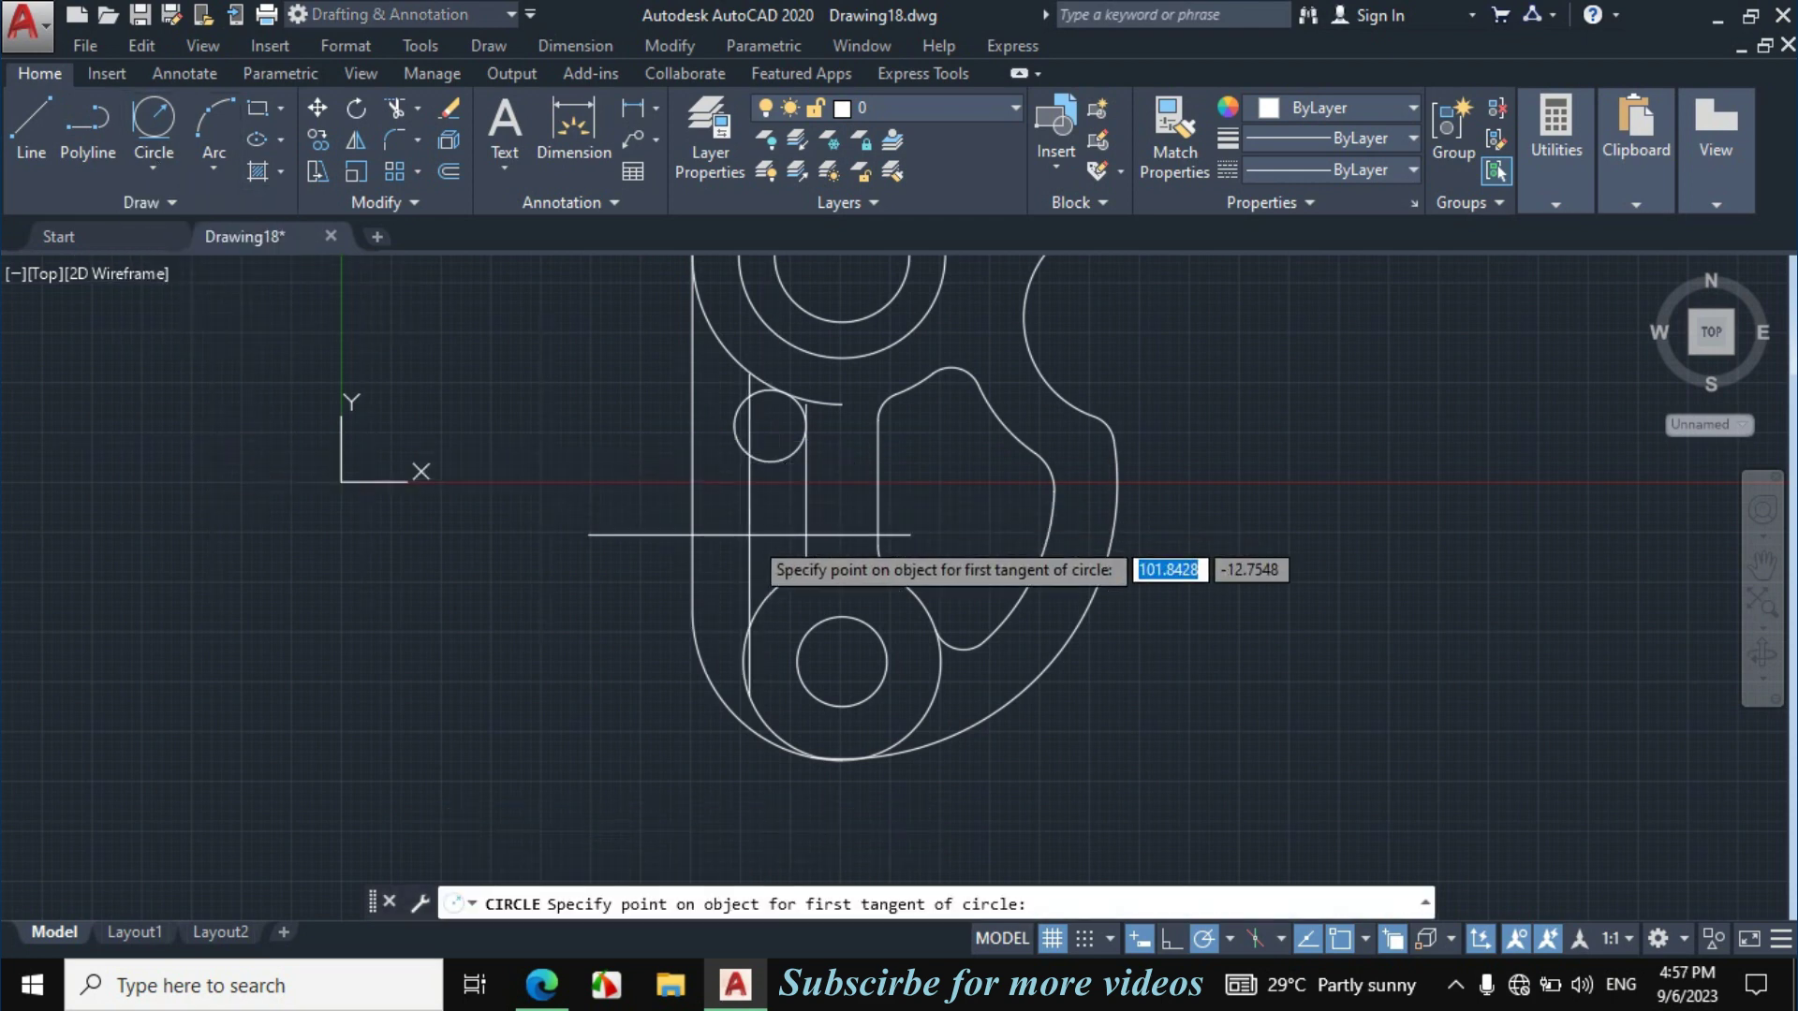
{"action": "scroll", "coordinate": [784, 600], "scroll_direction": "up", "scroll_amount": 3}
{"action": "left_click", "coordinate": [772, 599]}
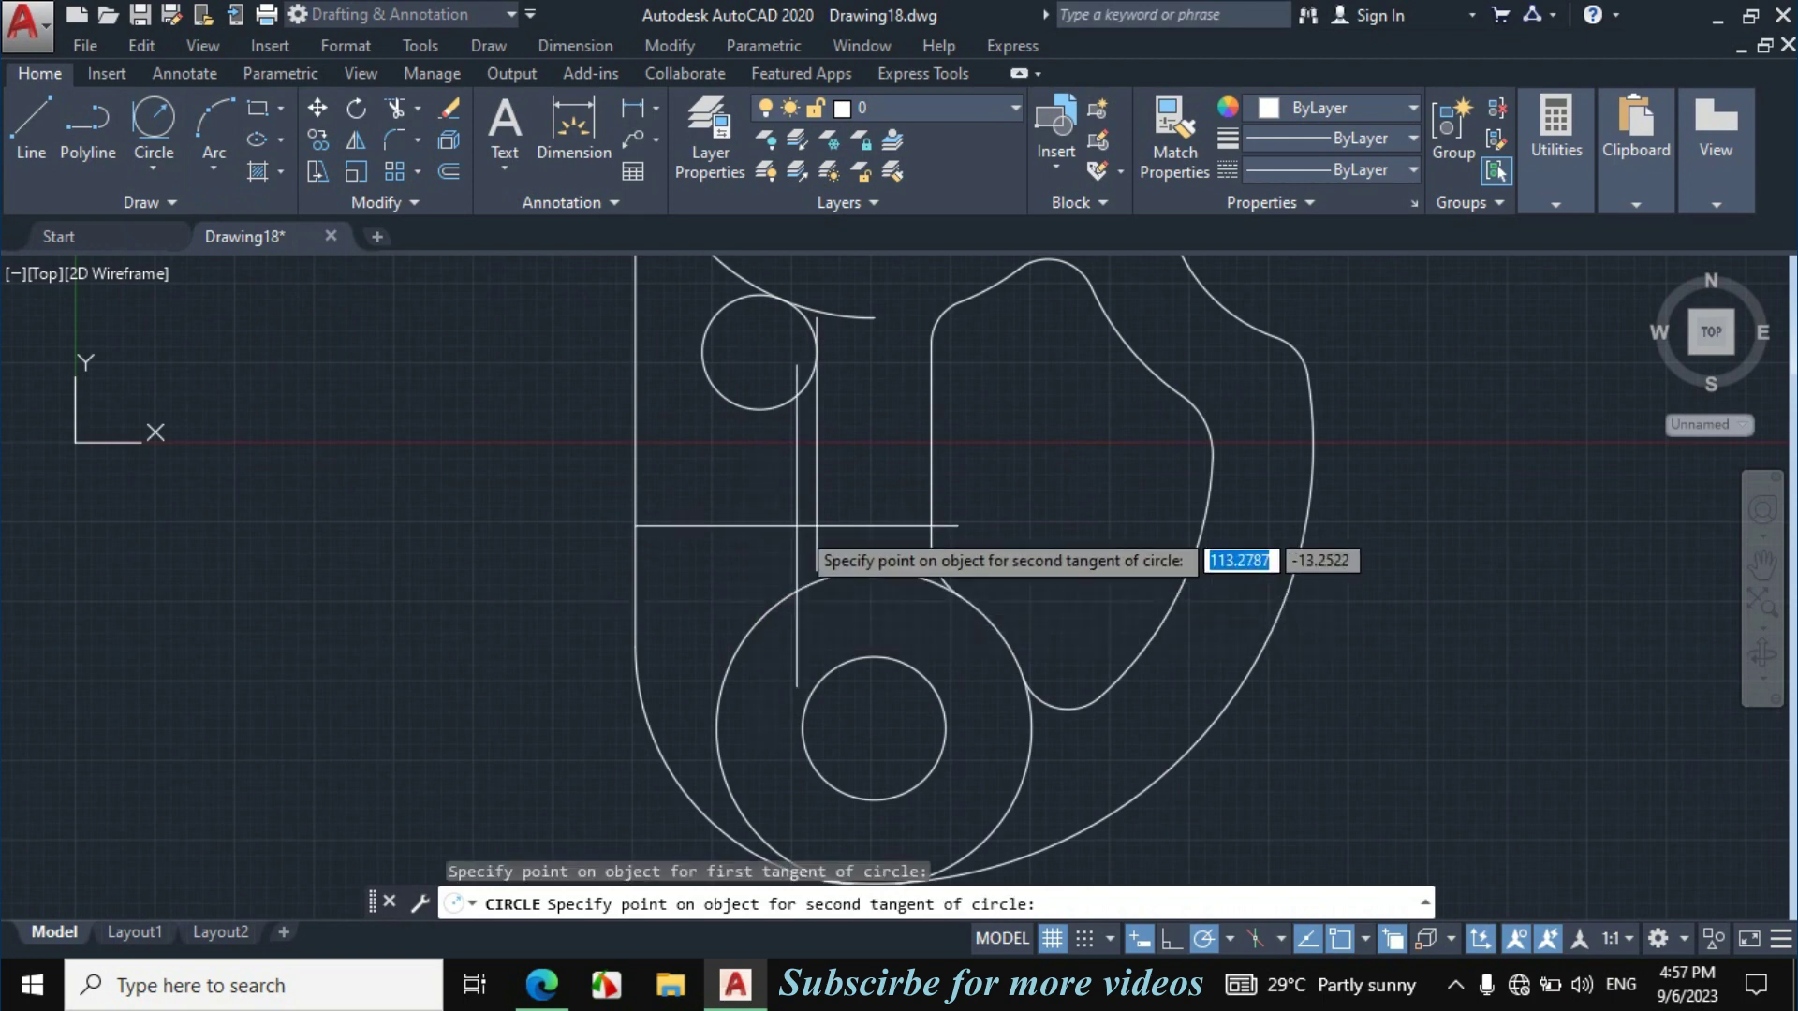
{"action": "left_click", "coordinate": [740, 530]}
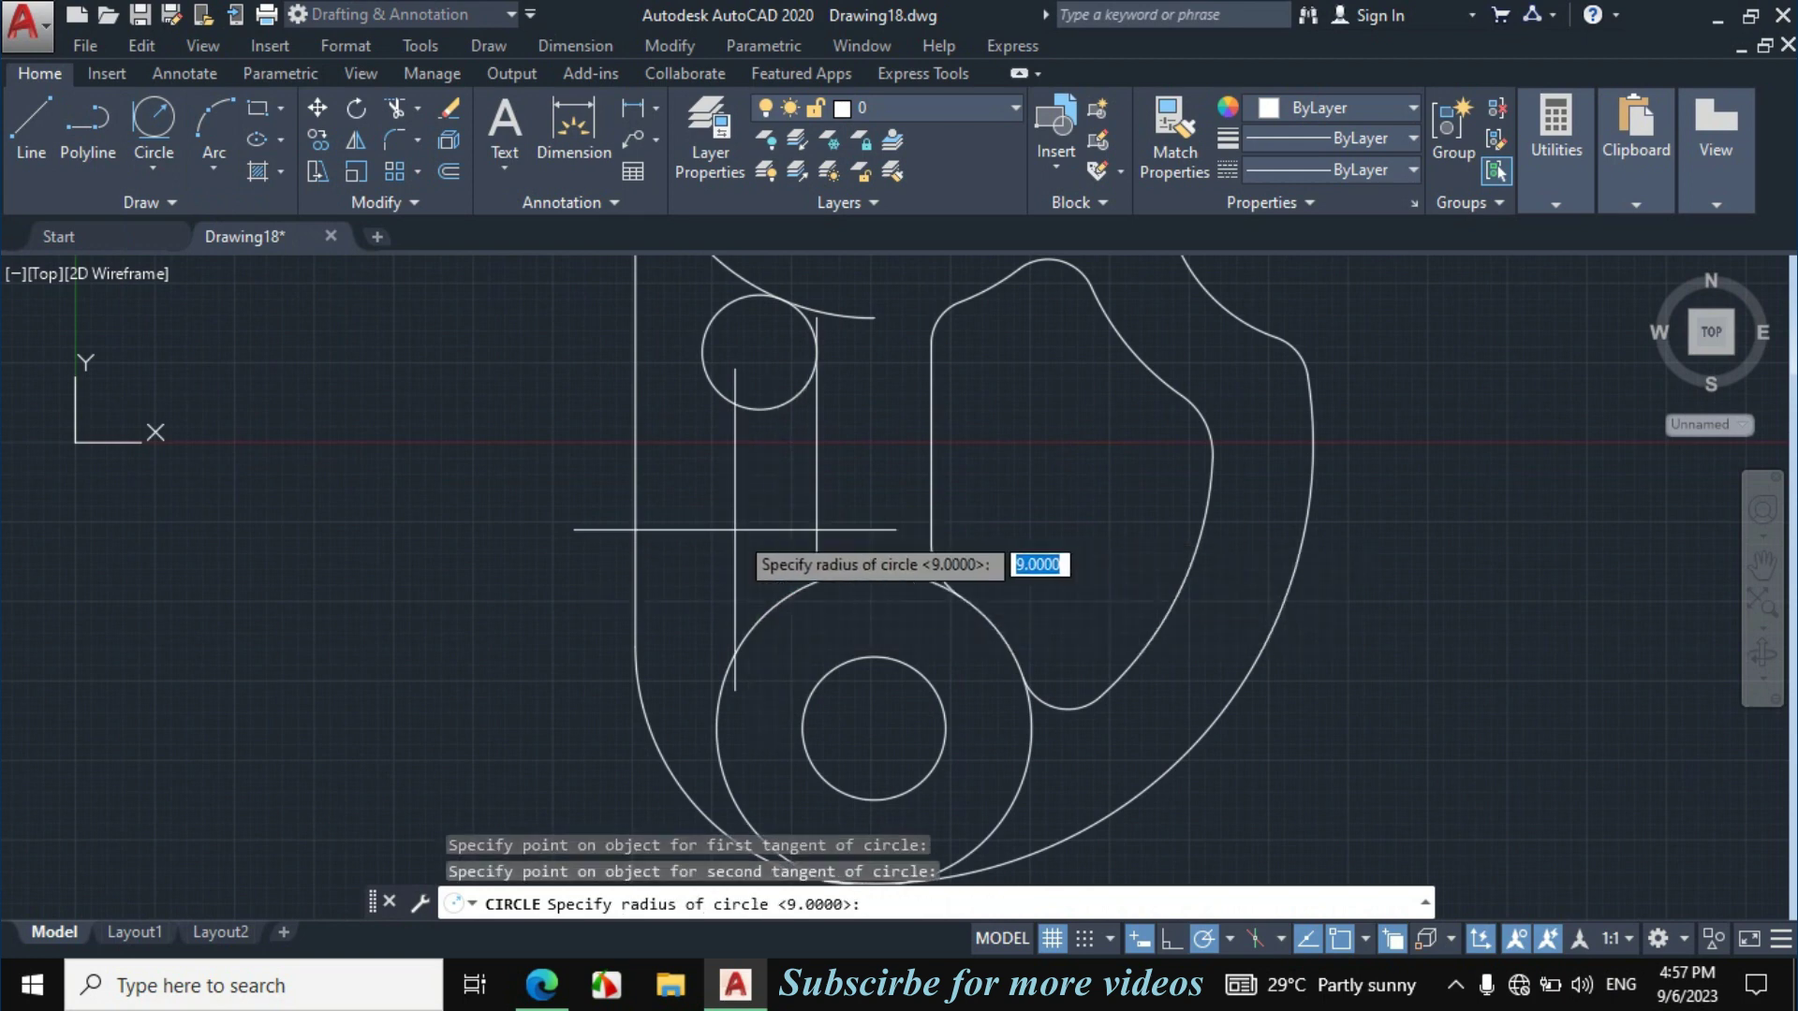
{"action": "type", "text": "9"}
{"action": "key", "text": "Return"}
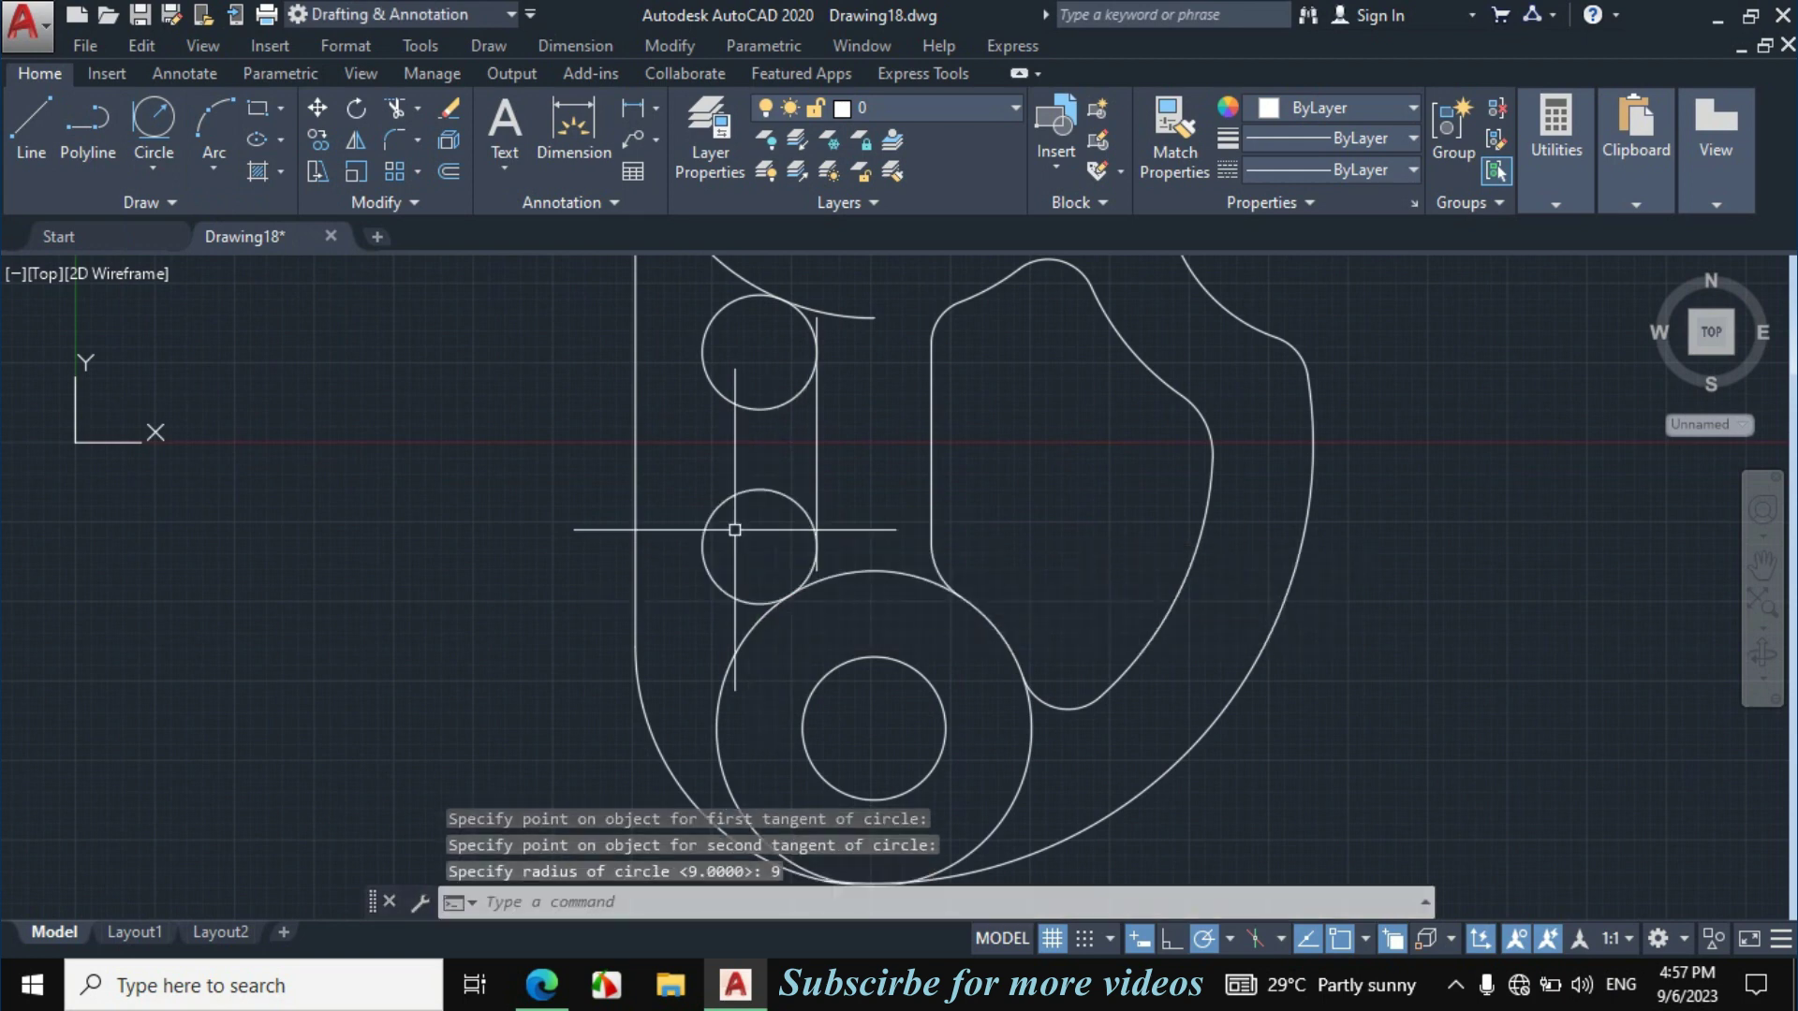
{"action": "scroll", "coordinate": [806, 440], "scroll_direction": "up", "scroll_amount": 2}
{"action": "scroll", "coordinate": [834, 412], "scroll_direction": "down", "scroll_amount": 2}
Trim away the short unwanted arc piece near the upper R9 circle.
{"action": "type", "text": "tr"}
{"action": "key", "text": "Return"}
{"action": "key", "text": "Return"}
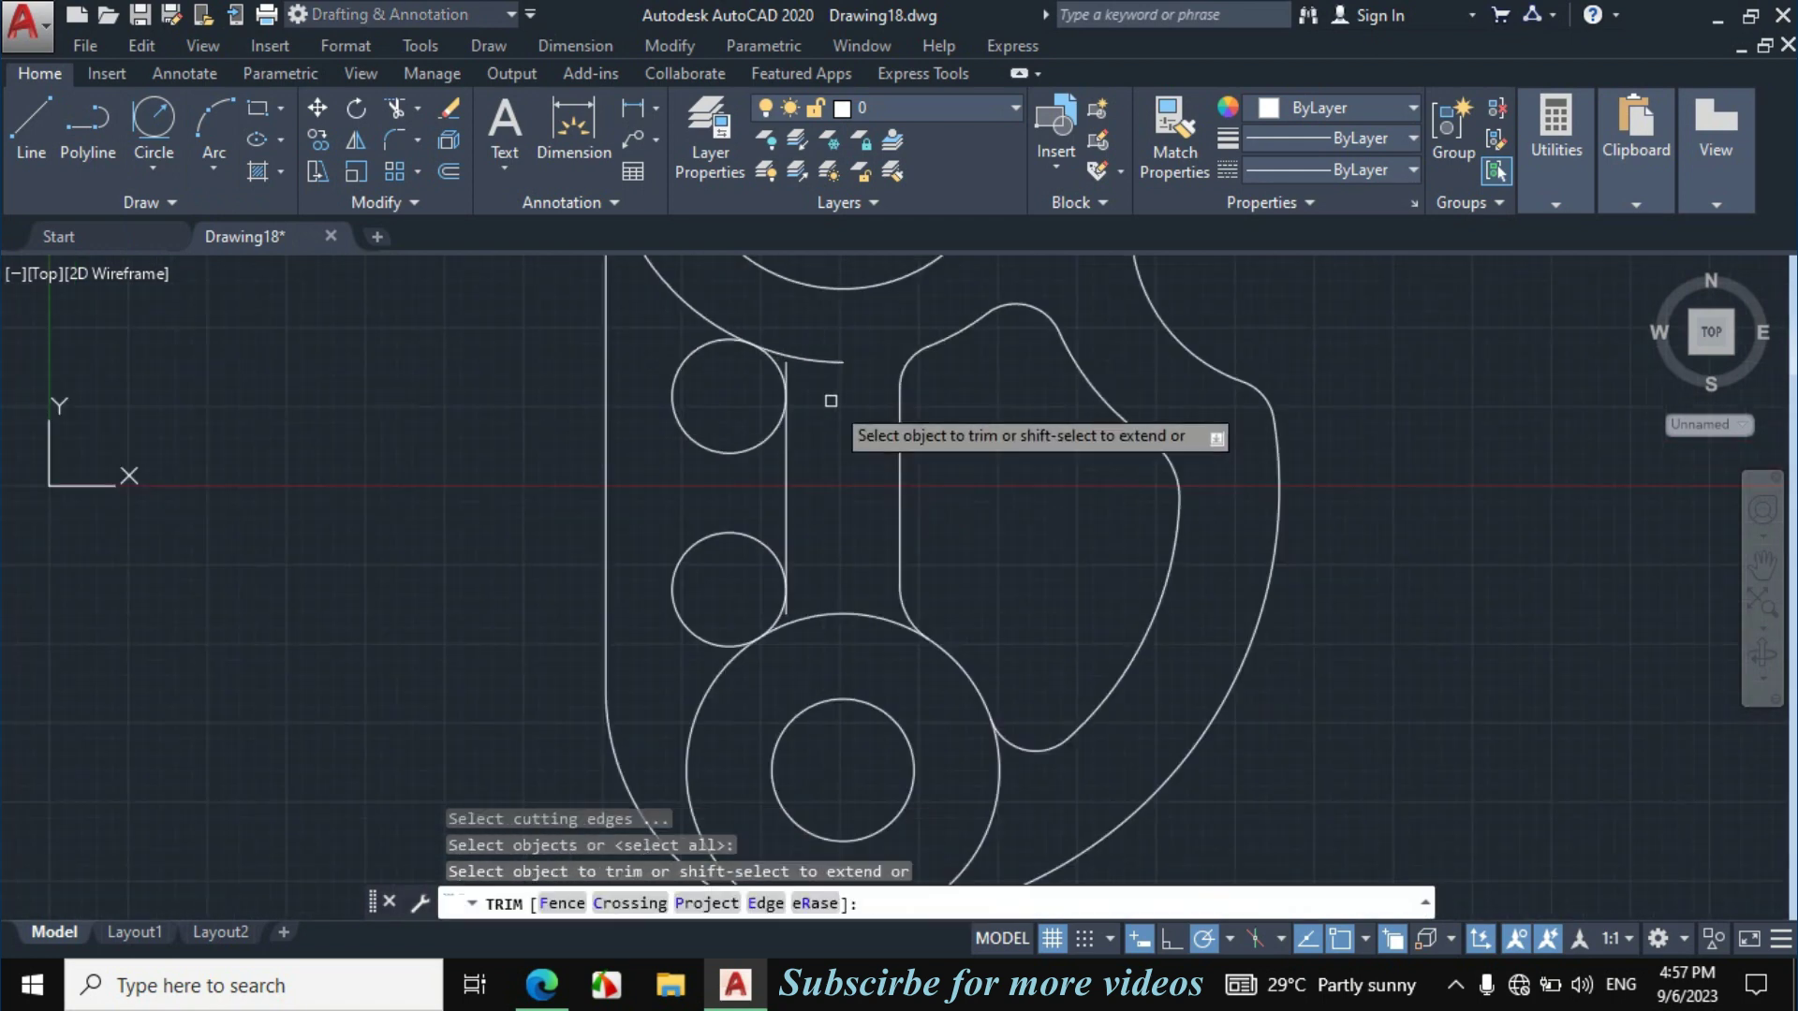
{"action": "left_click", "coordinate": [824, 370]}
{"action": "left_click", "coordinate": [722, 305]}
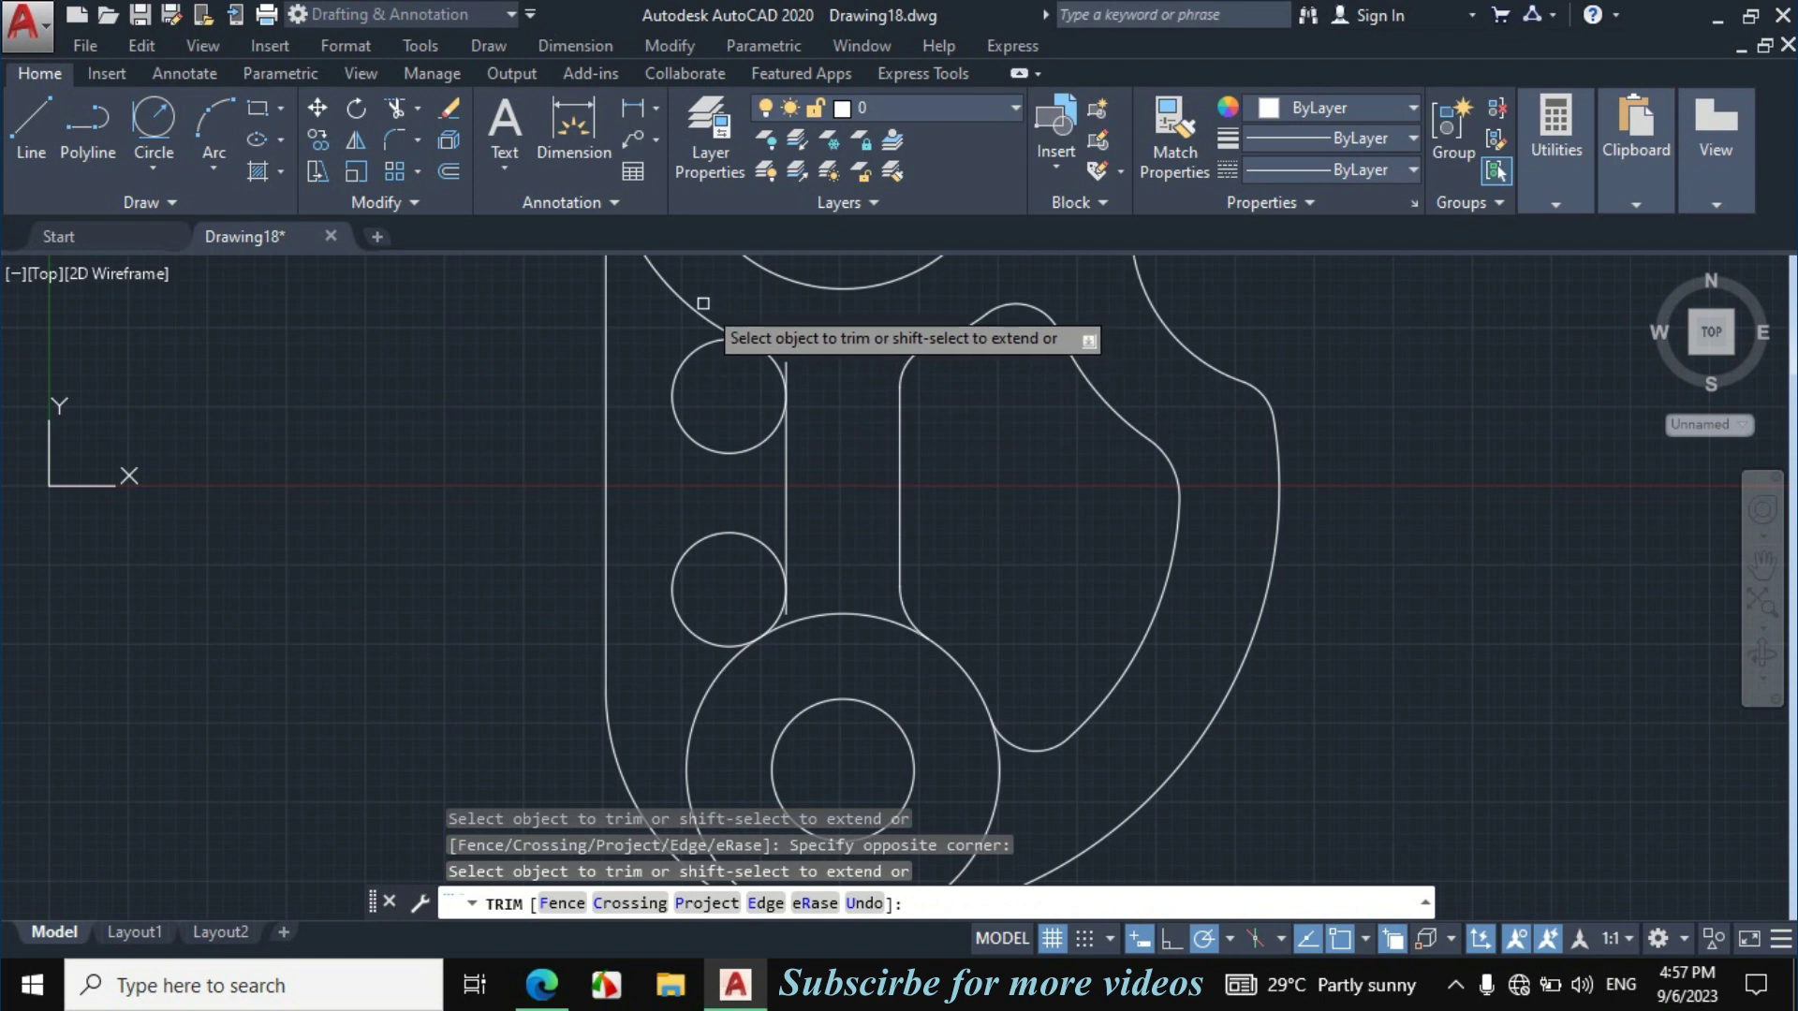
{"action": "scroll", "coordinate": [803, 341], "scroll_direction": "up", "scroll_amount": 2}
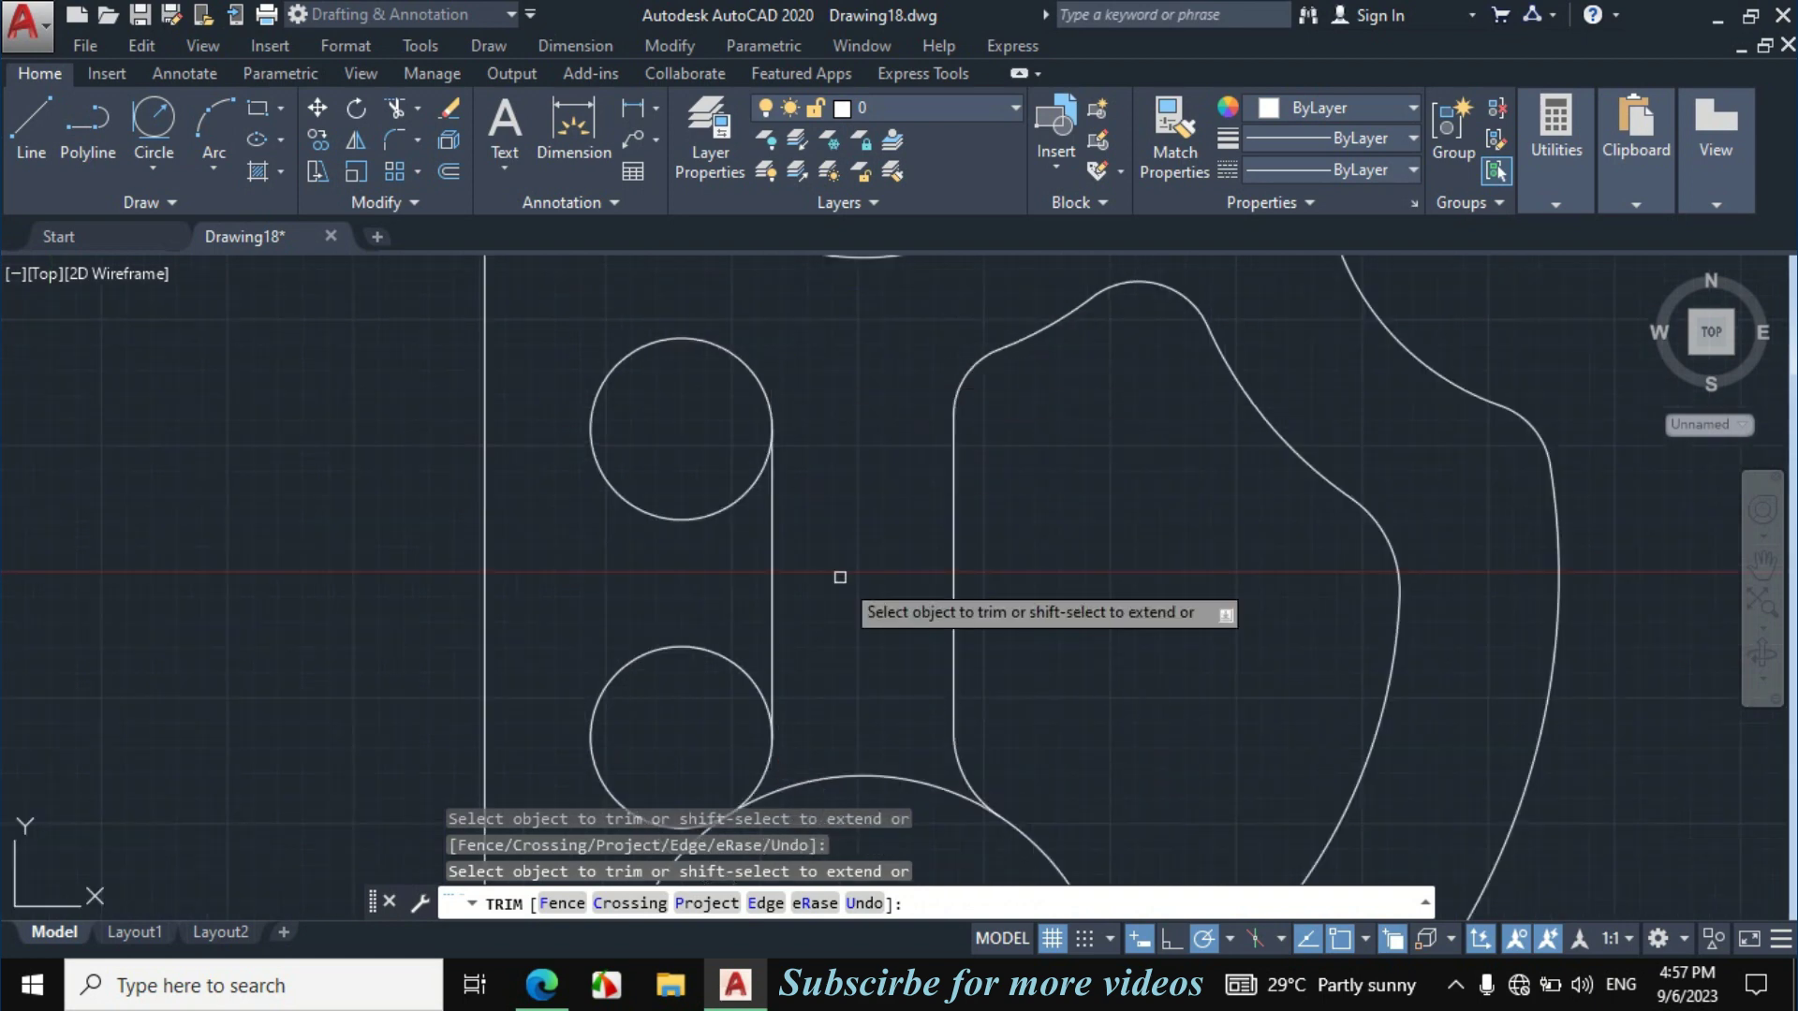
{"action": "key", "text": "Escape"}
Draw a straight line joining the left edges of the two R9 circles.
{"action": "type", "text": "l"}
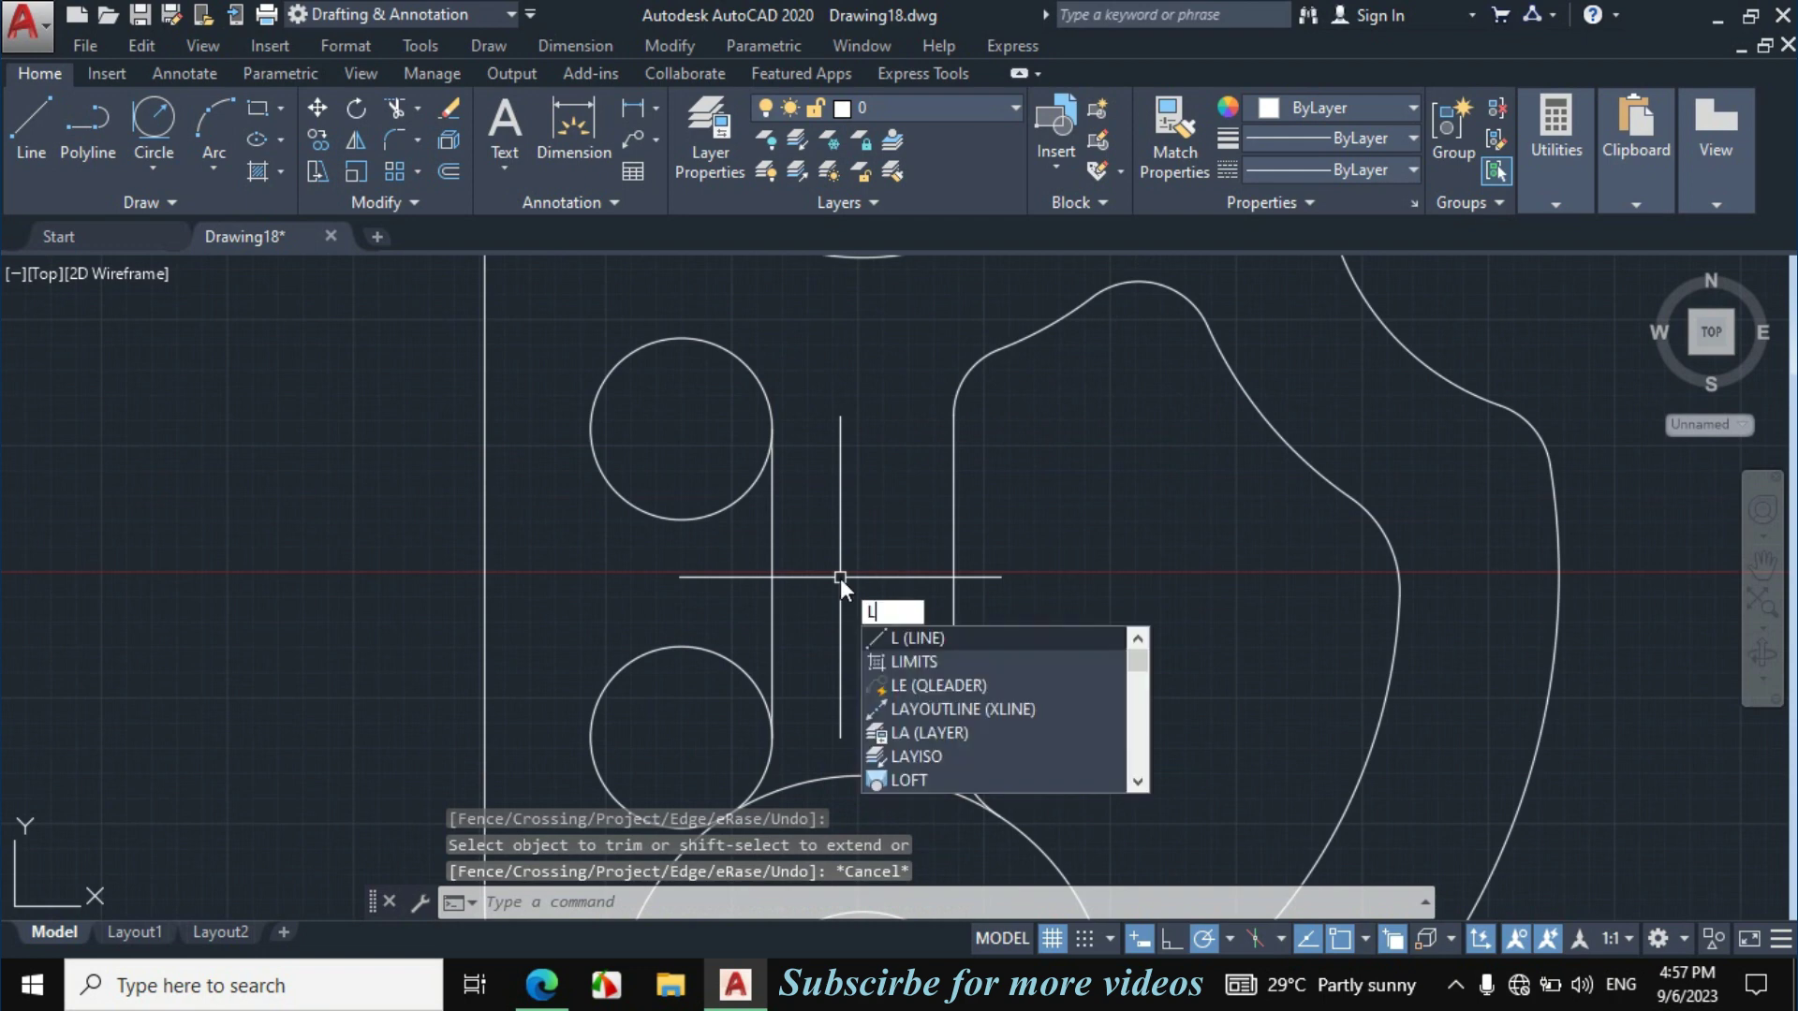
{"action": "key", "text": "Return"}
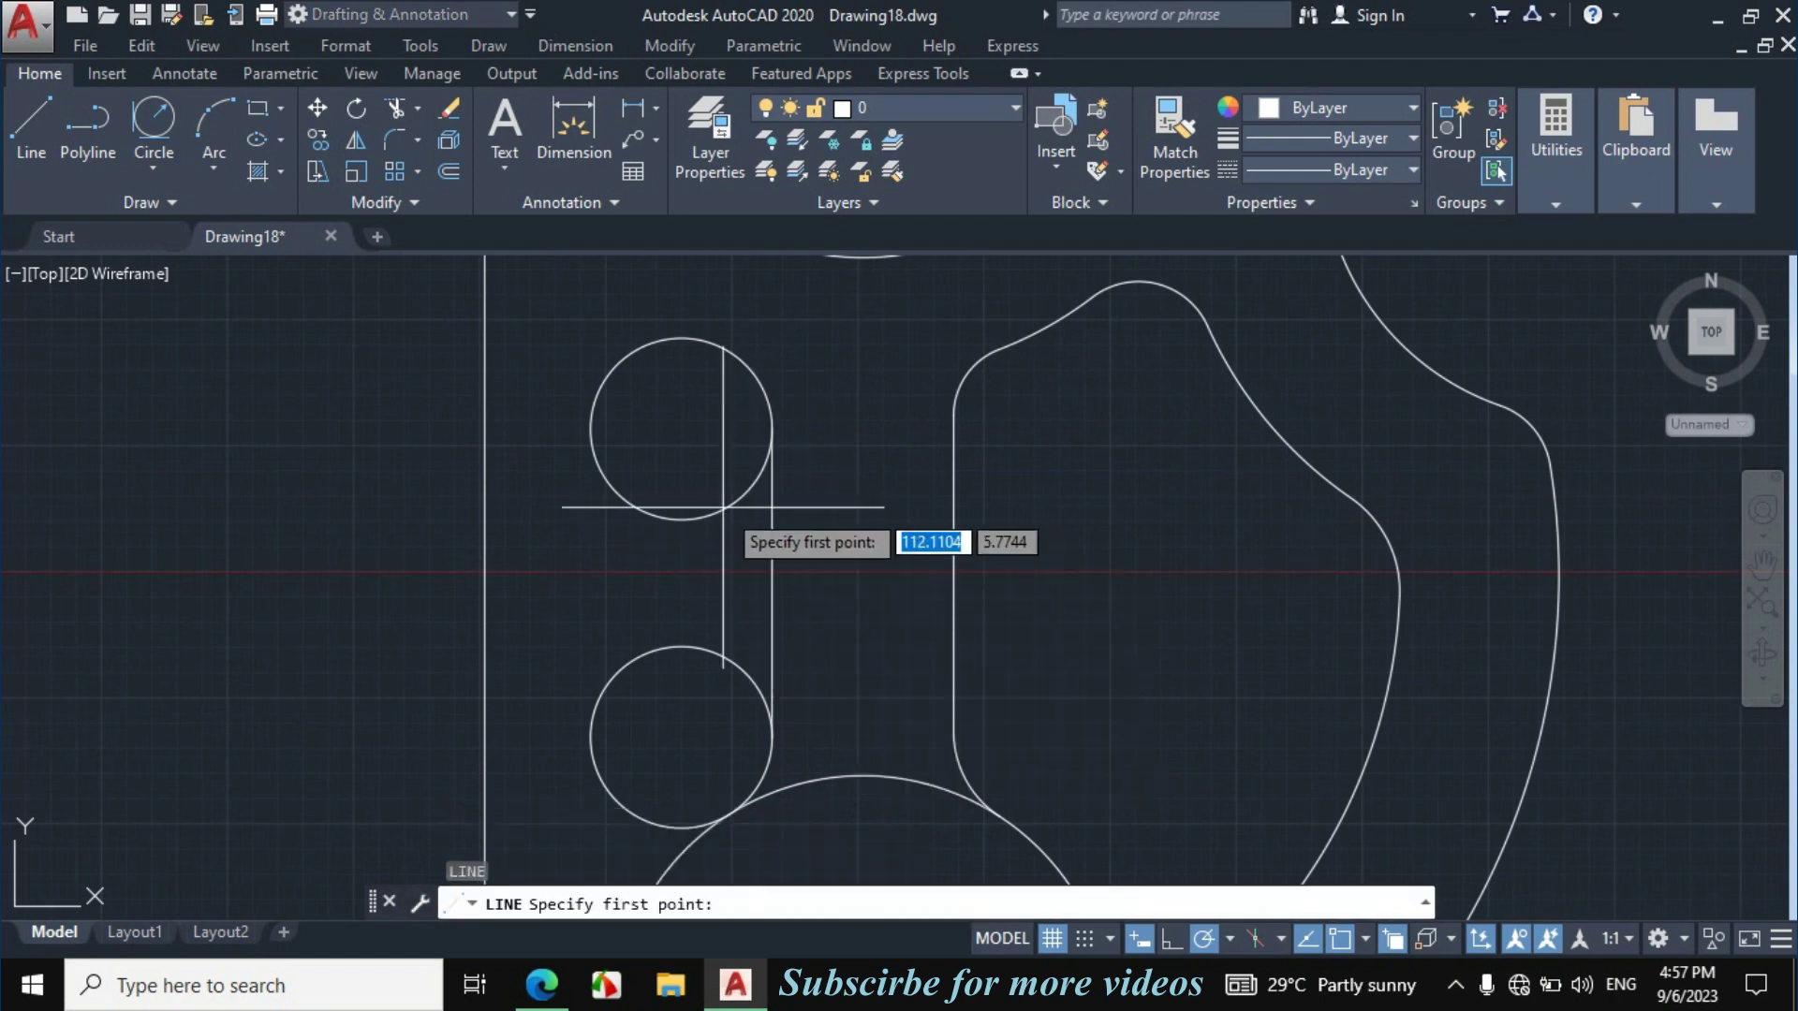
{"action": "left_click", "coordinate": [592, 428]}
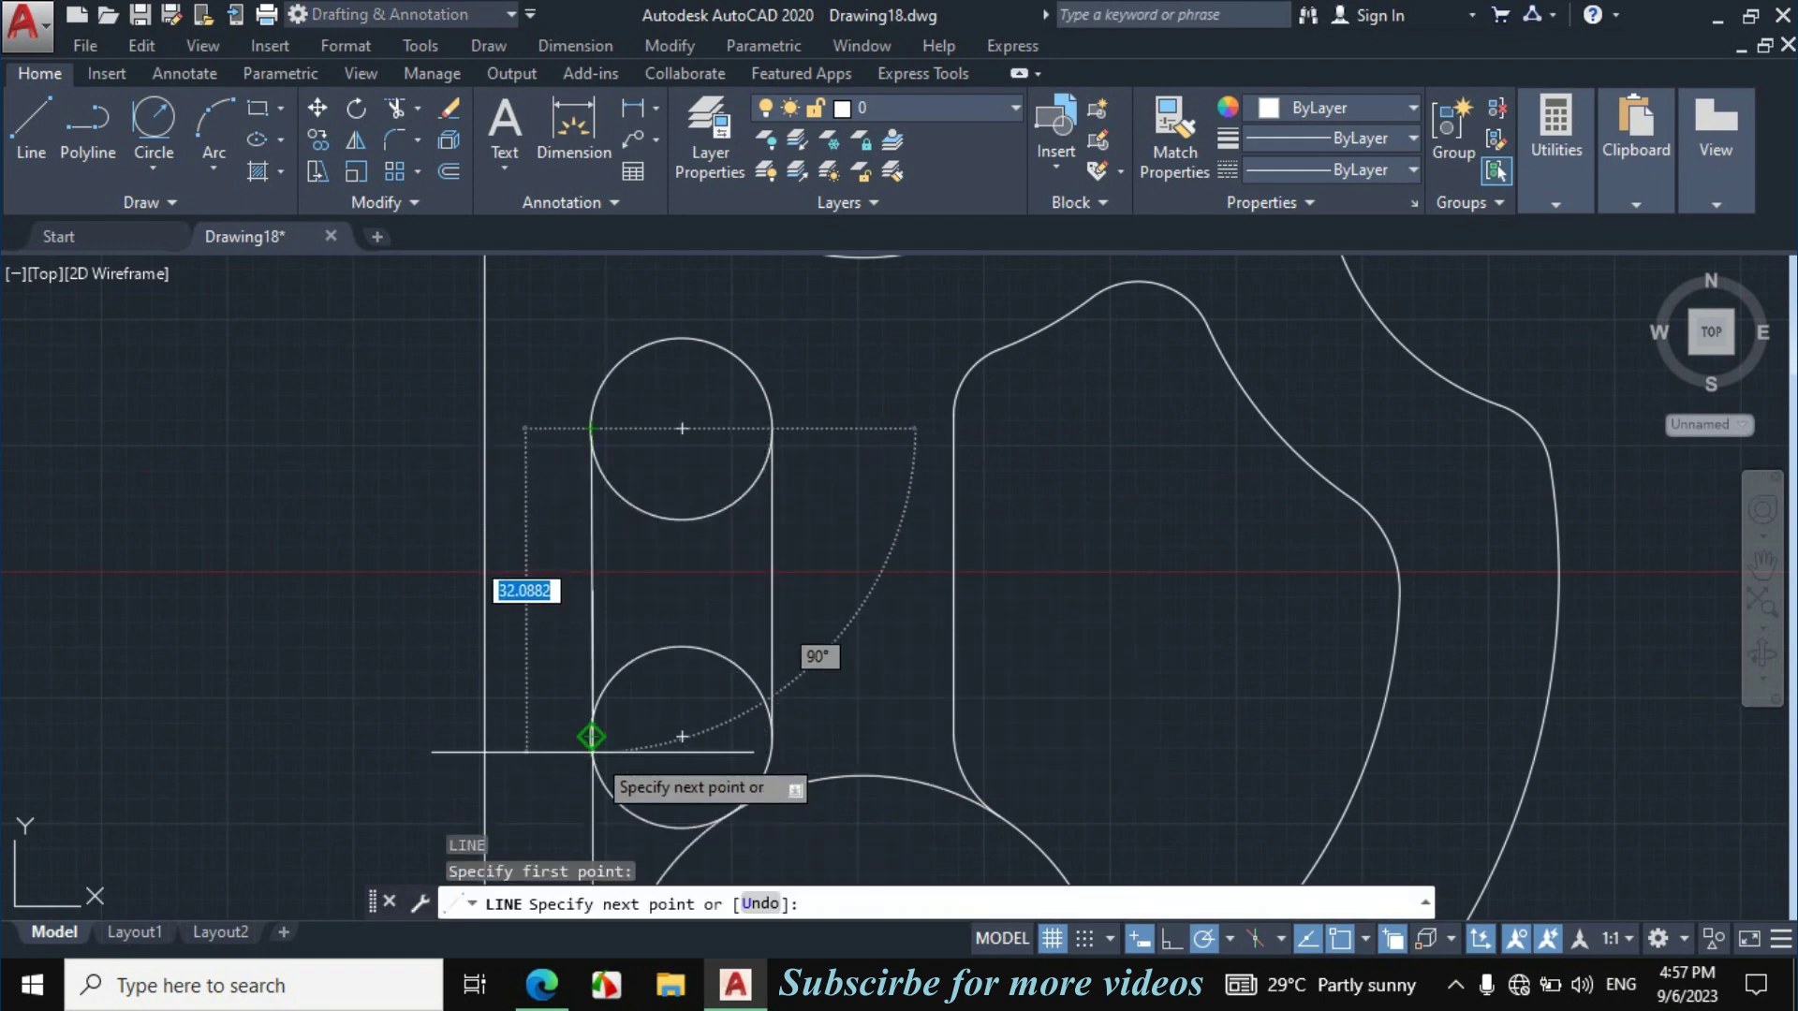
{"action": "left_click", "coordinate": [592, 736]}
{"action": "key", "text": "Escape"}
Trim the inner halves of the R9 circles to form the rounded slot.
{"action": "type", "text": "tr"}
{"action": "key", "text": "Return"}
{"action": "left_click", "coordinate": [690, 473]}
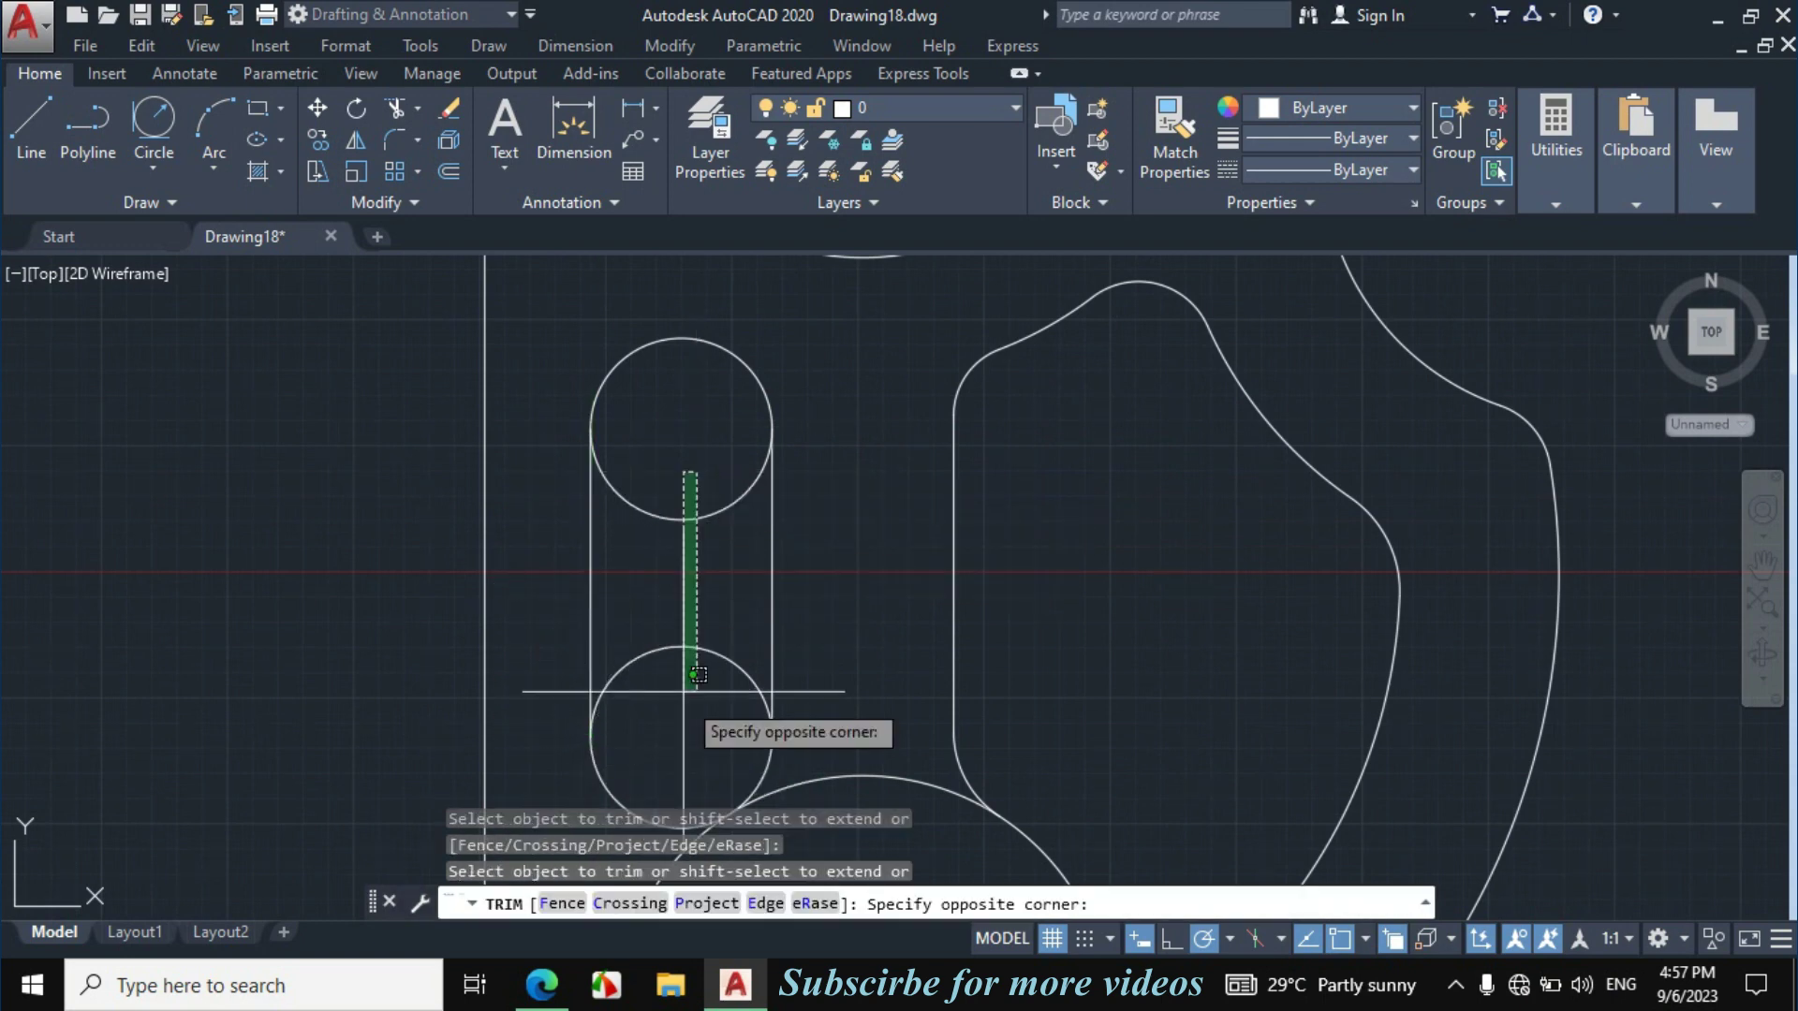
{"action": "left_click", "coordinate": [698, 674]}
{"action": "scroll", "coordinate": [668, 587], "scroll_direction": "down", "scroll_amount": 3}
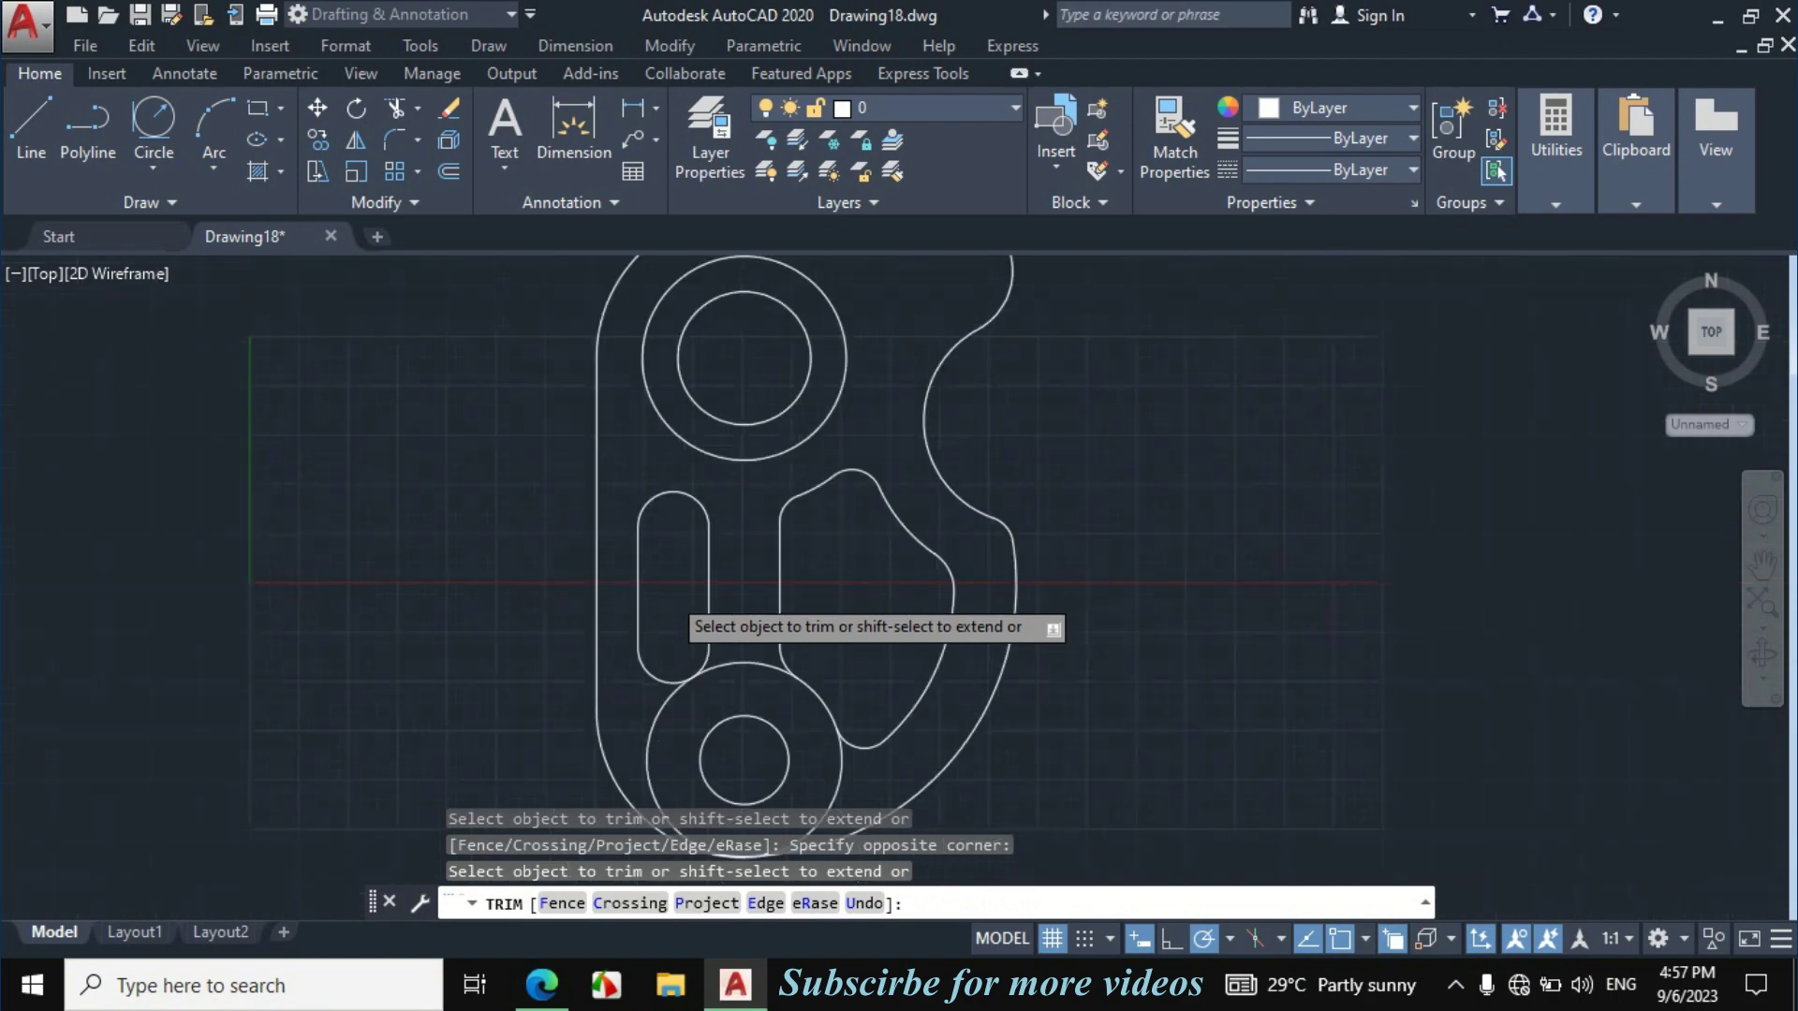
{"action": "key", "text": "Escape"}
{"action": "scroll", "coordinate": [693, 557], "scroll_direction": "down", "scroll_amount": 3}
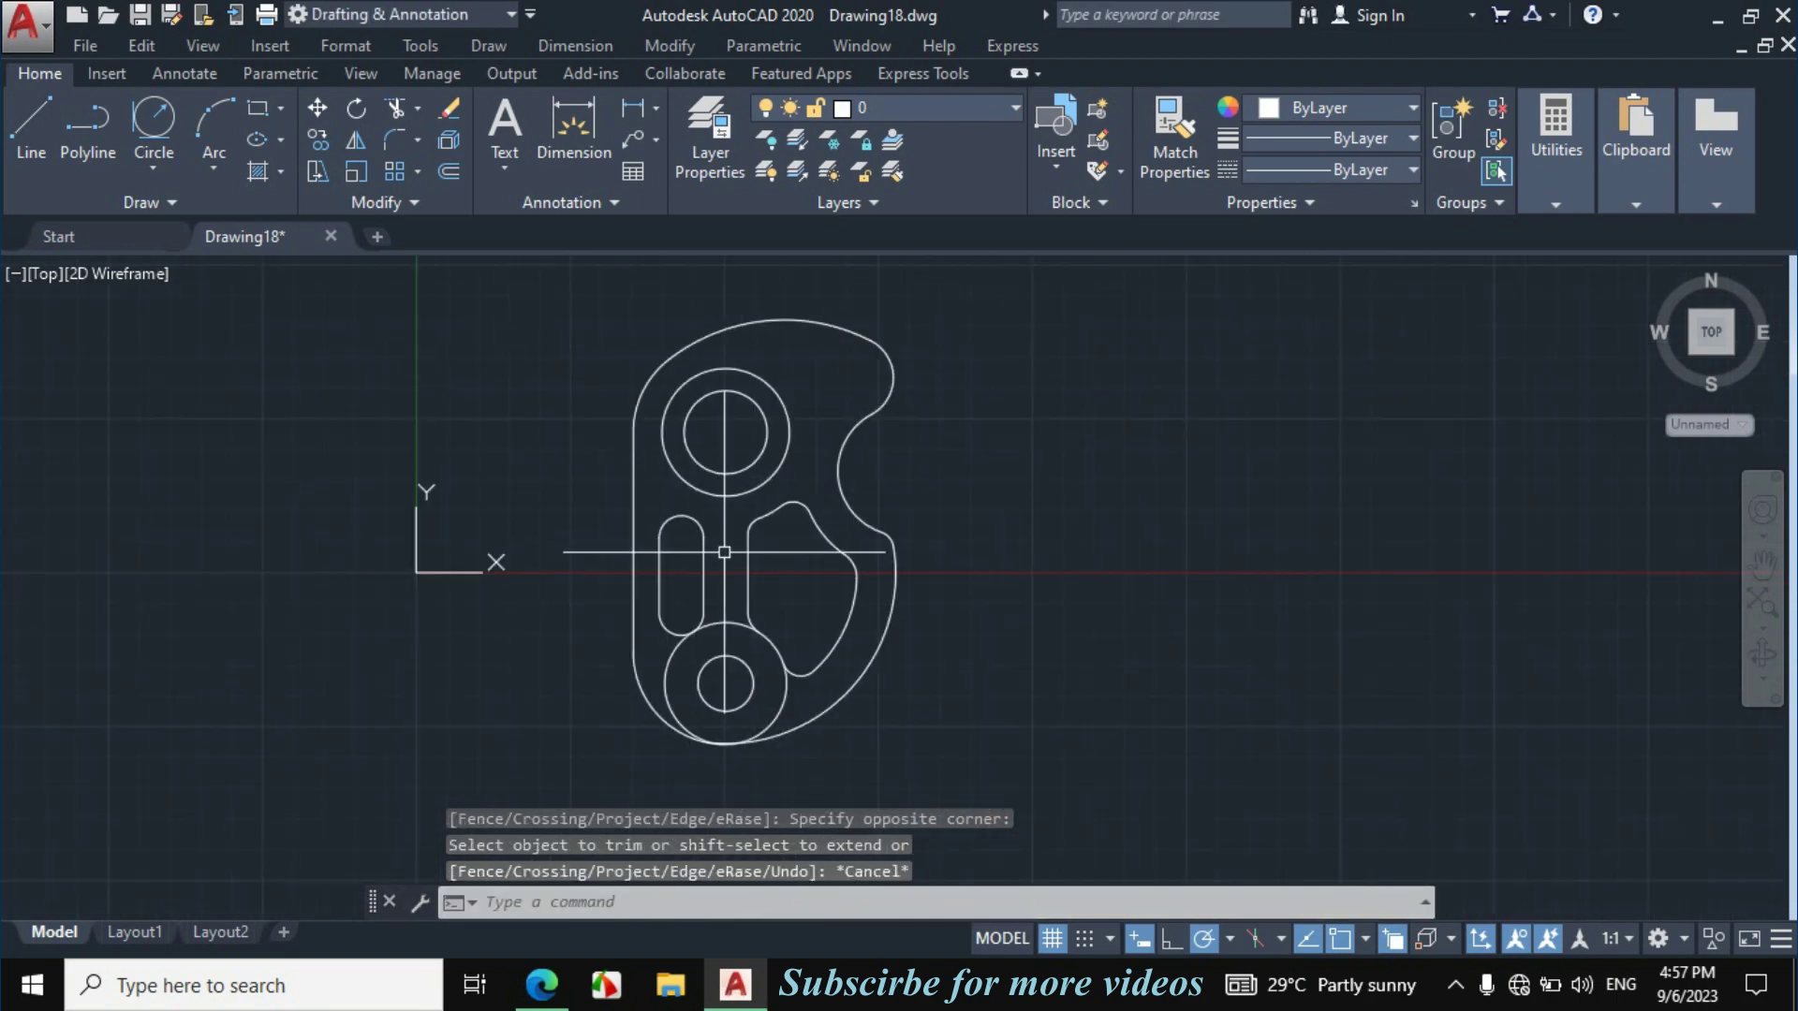
{"action": "scroll", "coordinate": [744, 590], "scroll_direction": "up", "scroll_amount": 2}
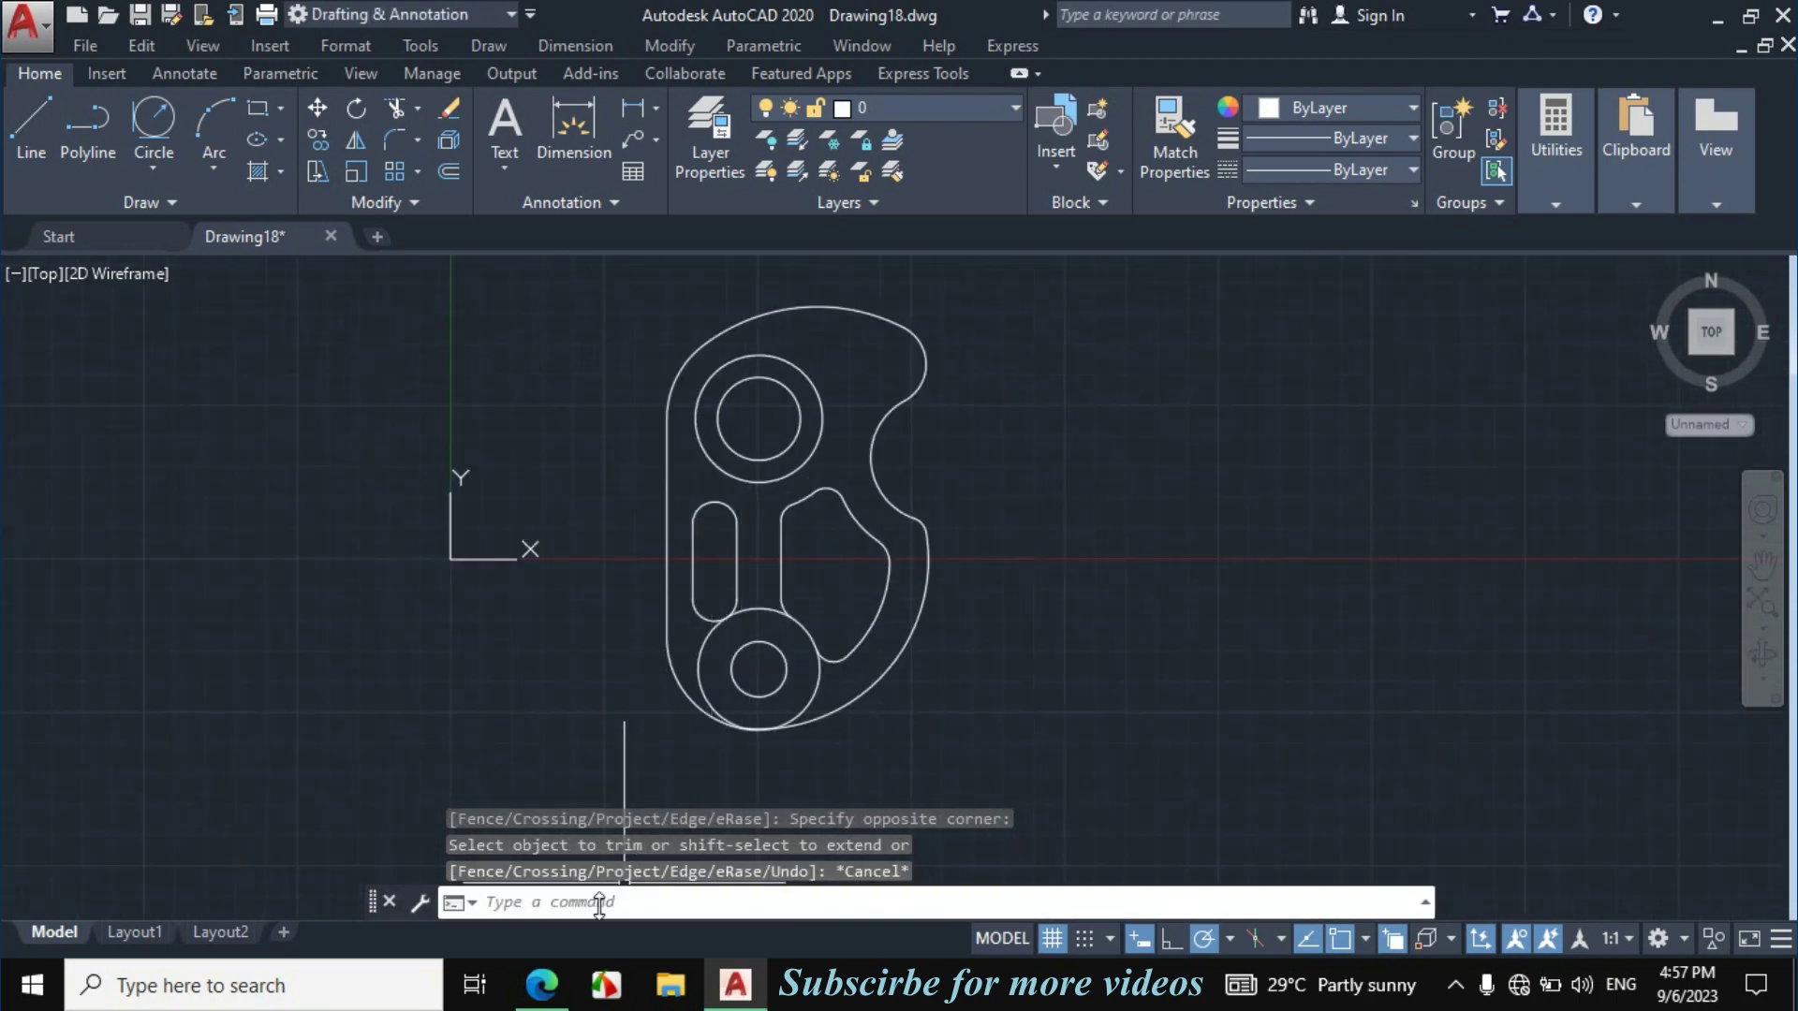